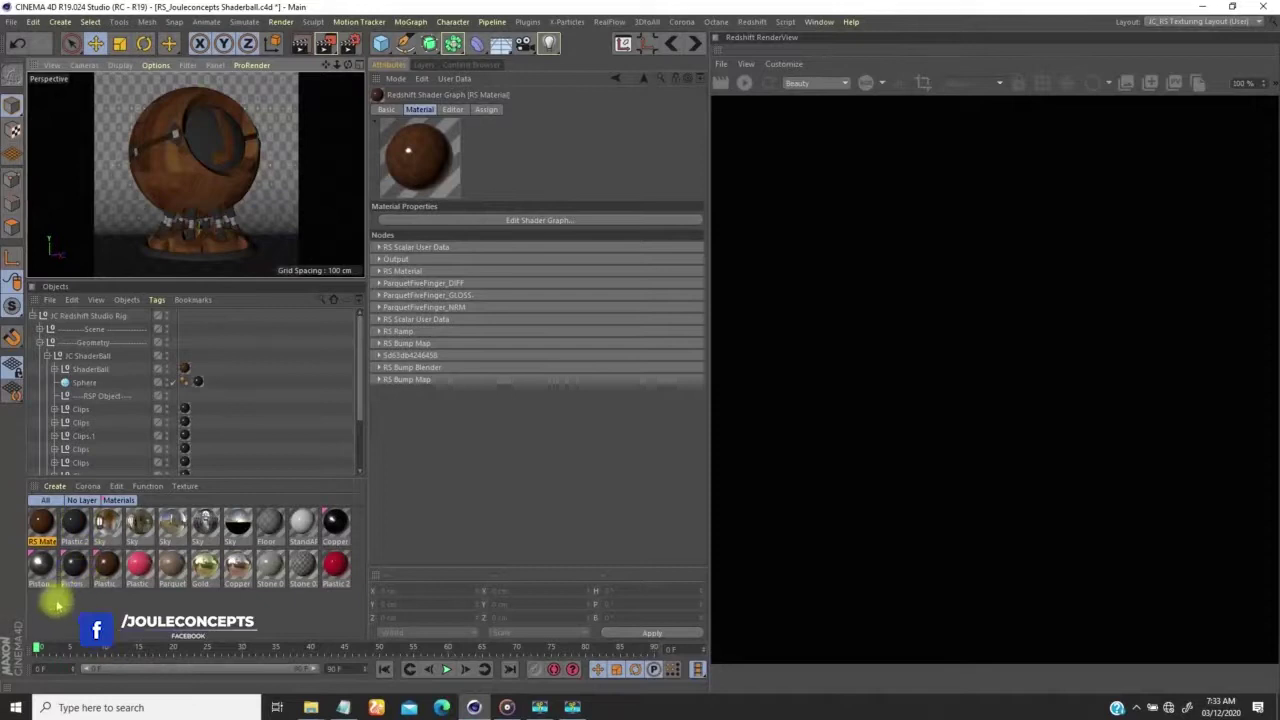
Create a Redshift material named Metal and assign it to the ShaderBall object
click(55, 487)
mouse_move(86, 551)
mouse_move(220, 550)
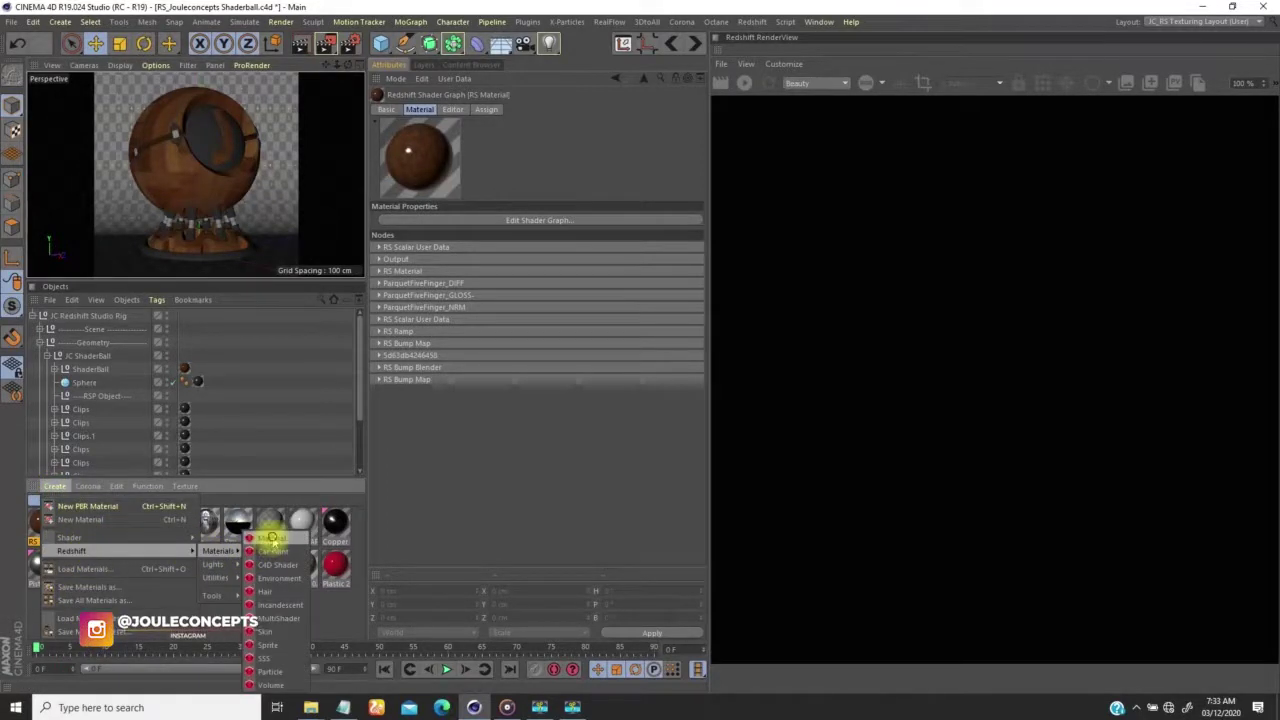
click(266, 538)
double_click(51, 544)
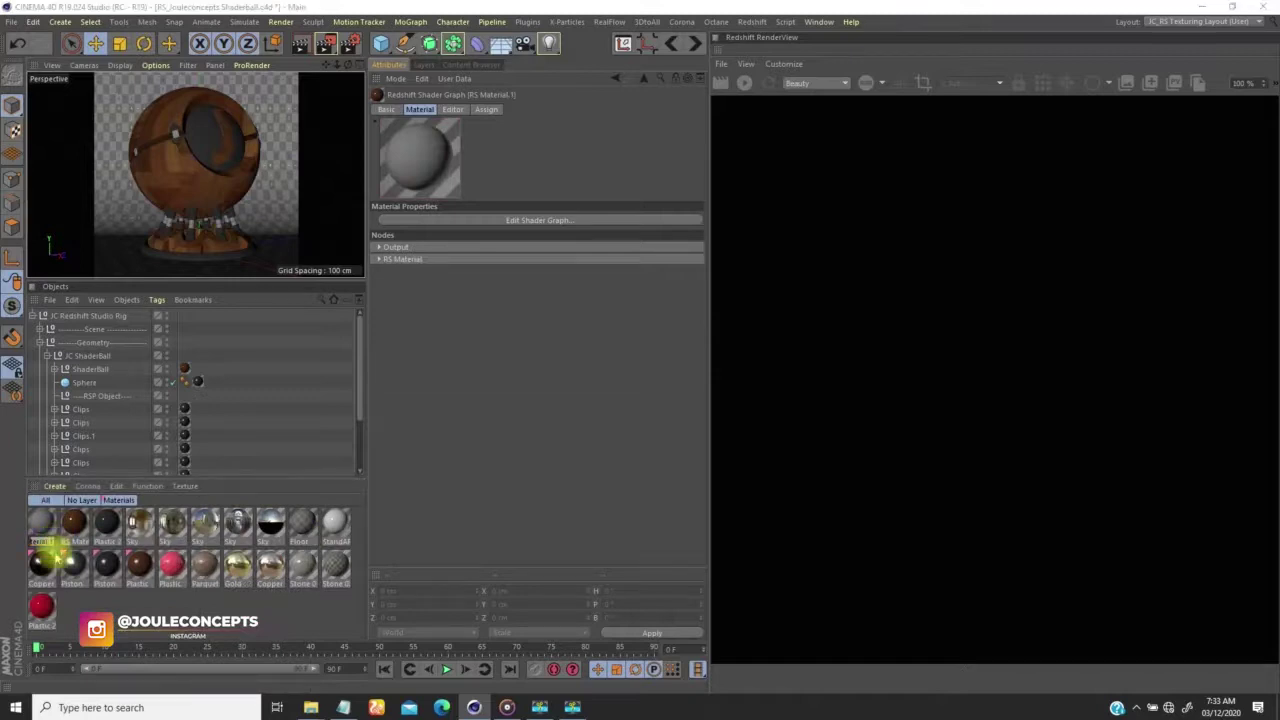
text(Metal)
key(Return)
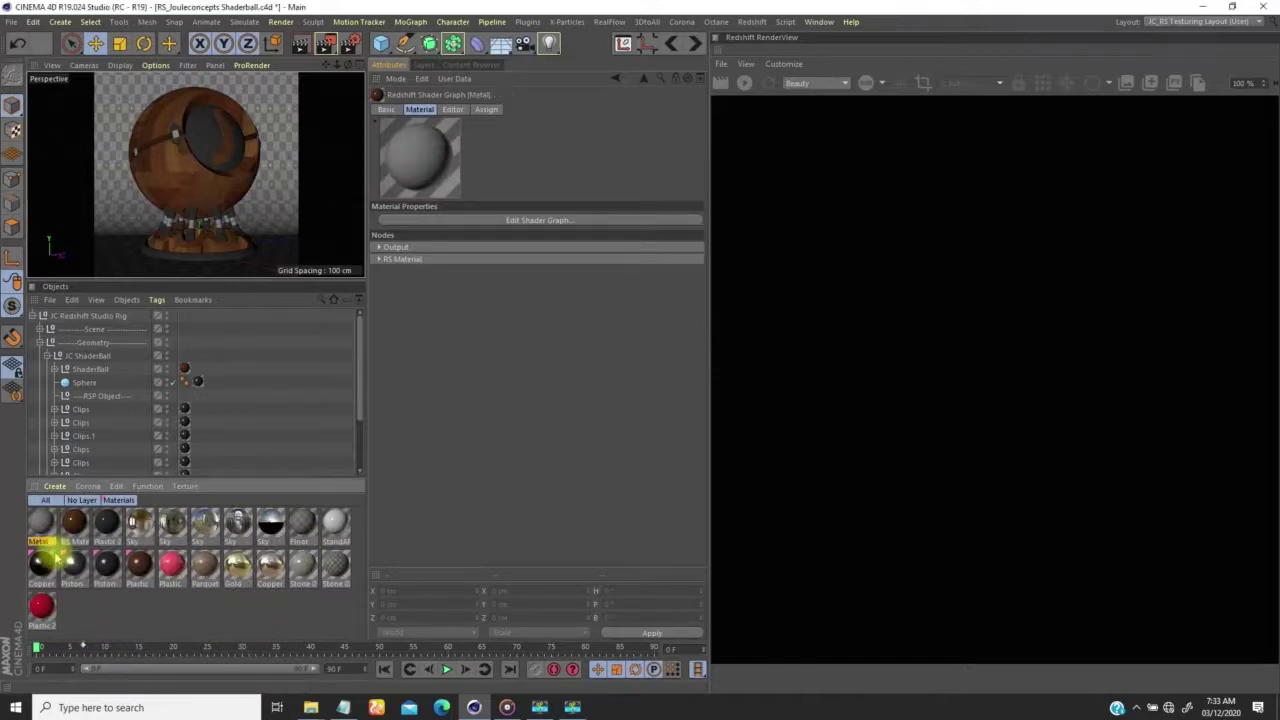
drag(40, 524, 191, 374)
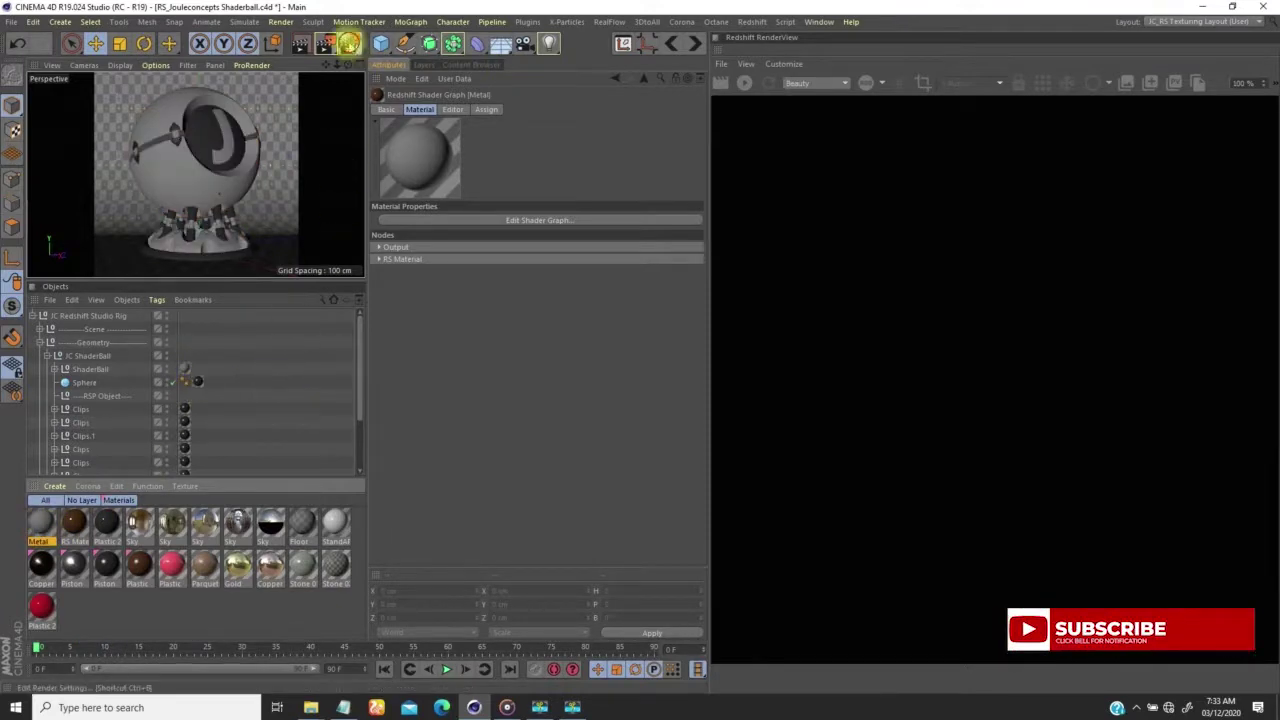
Make Redshift Test the active render setting and start the live preview in the Redshift RenderView
click(349, 43)
click(102, 284)
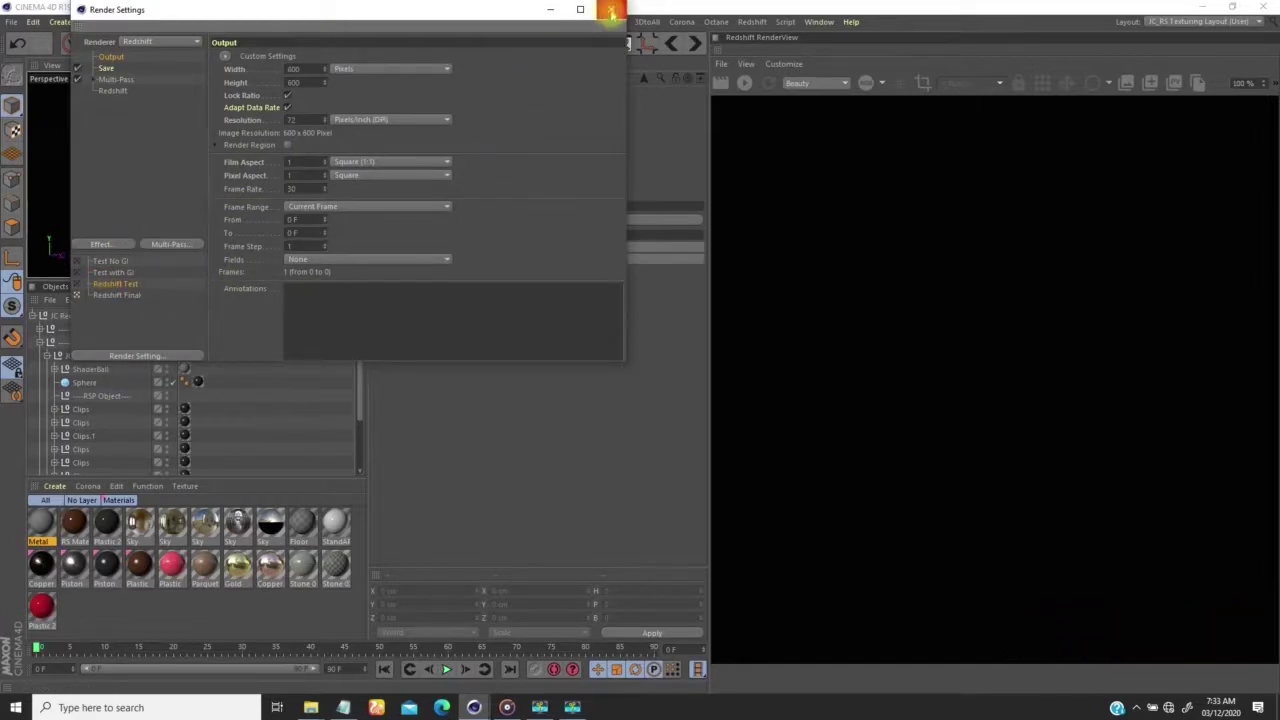
click(612, 12)
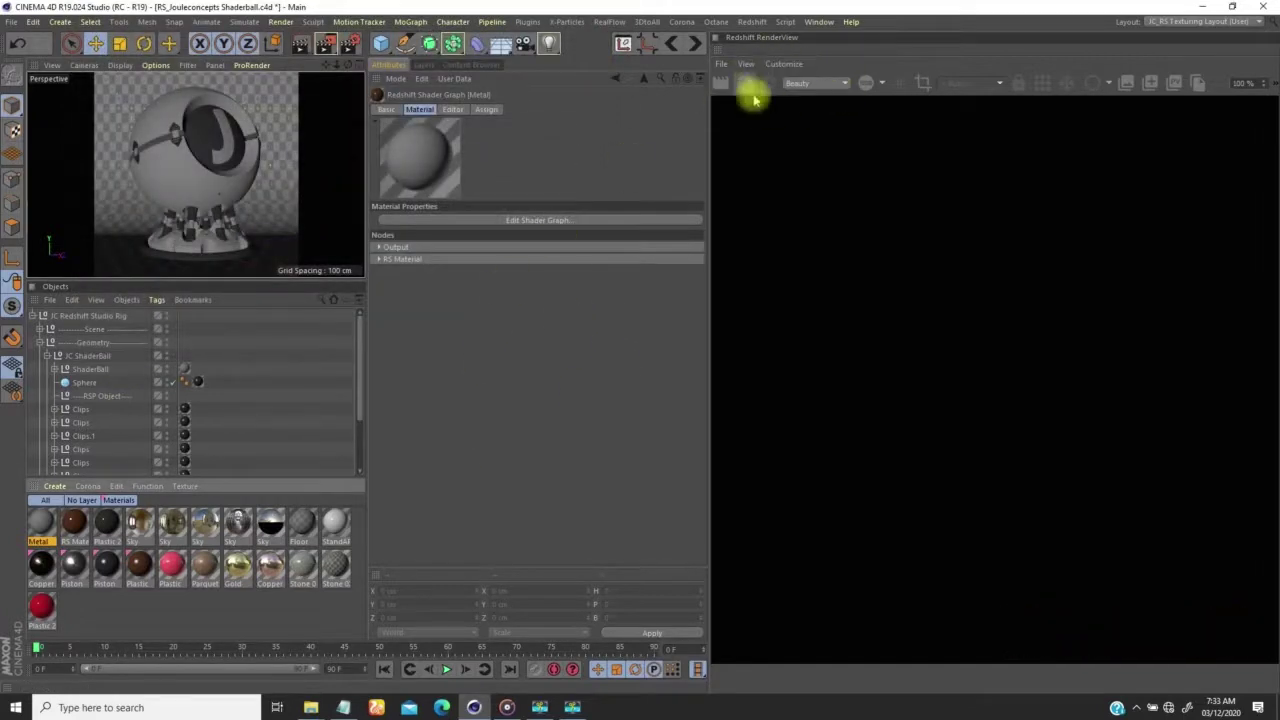
click(743, 86)
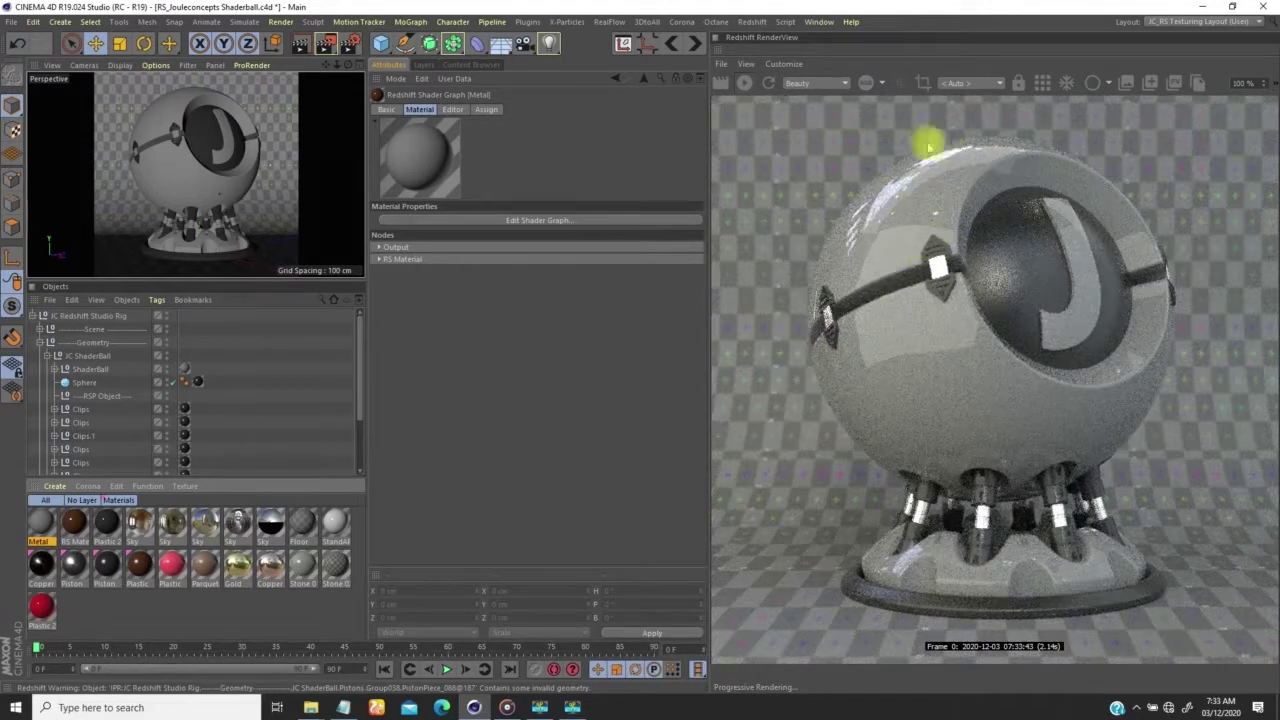
Open the Metal material's shader graph and set the RS Material node's diffuse weight to 0
double_click(40, 521)
middle_drag(336, 226, 356, 229)
click(225, 280)
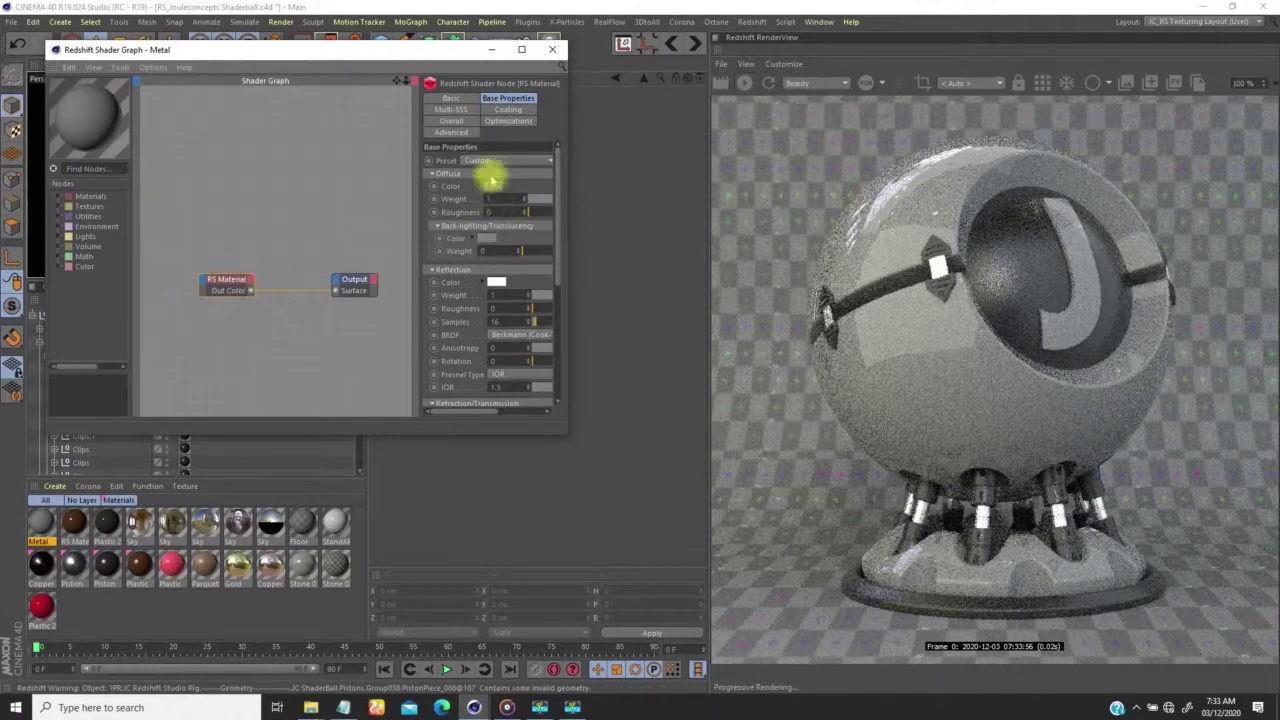
drag(547, 201, 394, 323)
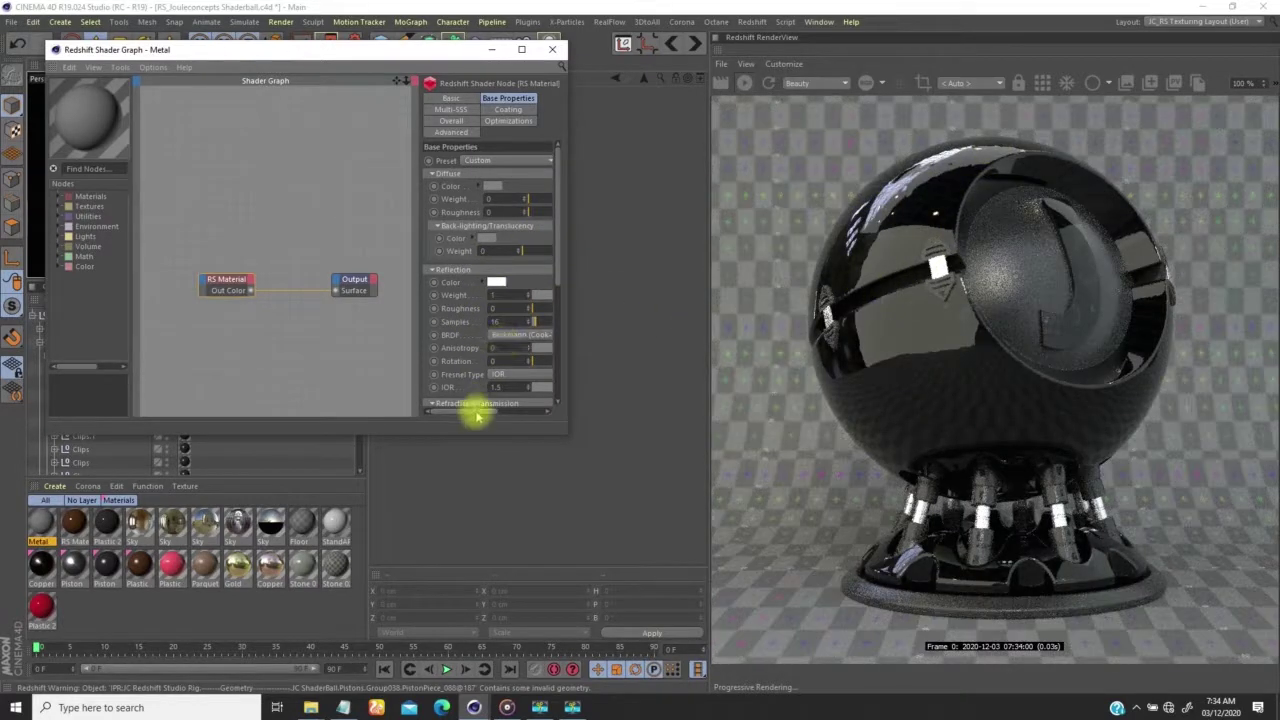
Enlarge the shader graph window and widen its node attributes area, keeping both nodes in view
drag(568, 436, 744, 590)
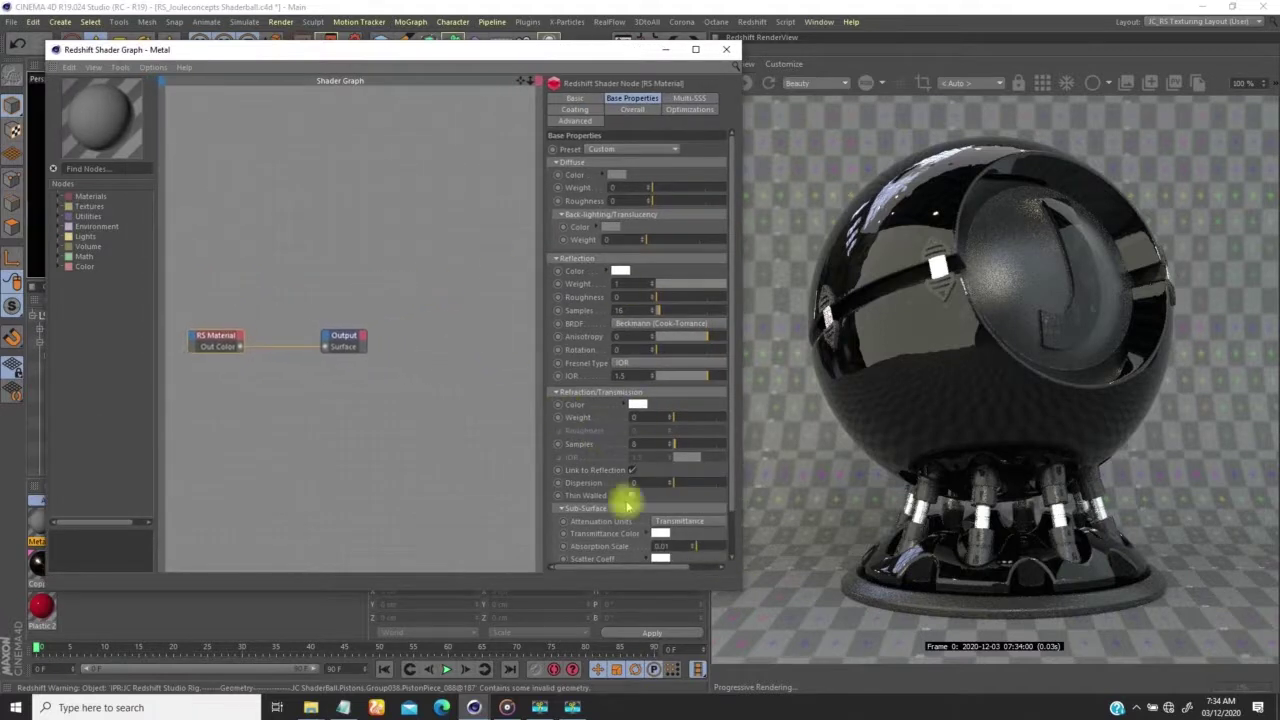
drag(543, 366, 451, 366)
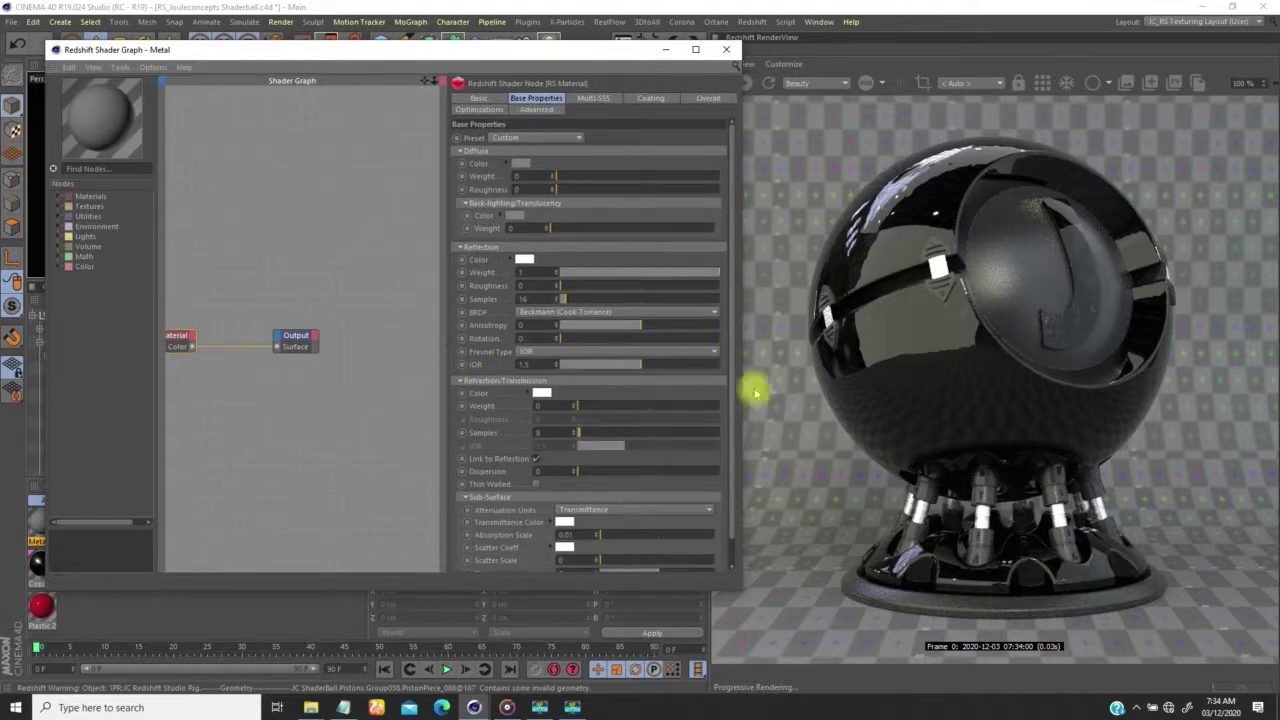
drag(584, 600, 586, 694)
mouse_move(588, 710)
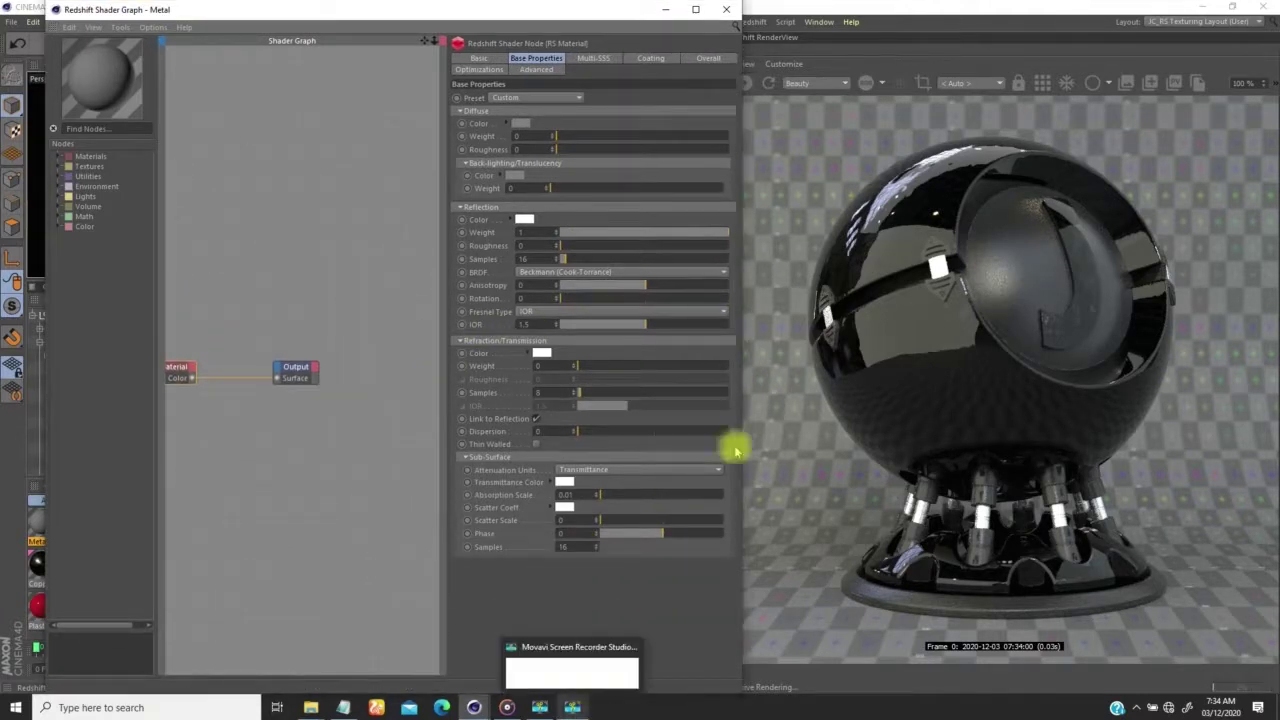
middle_drag(284, 334, 340, 324)
drag(447, 334, 478, 337)
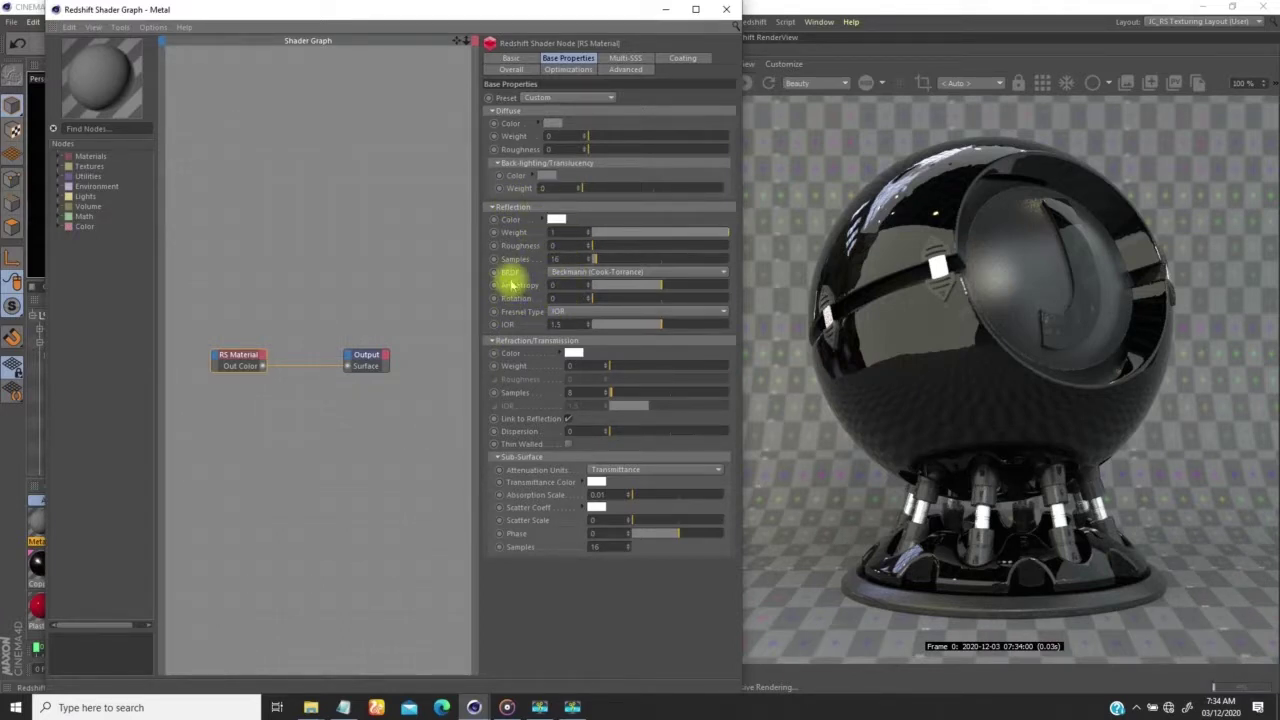
Set the RS Material's reflection IOR to 99 and its reflection roughness to about 0.283
click(562, 325)
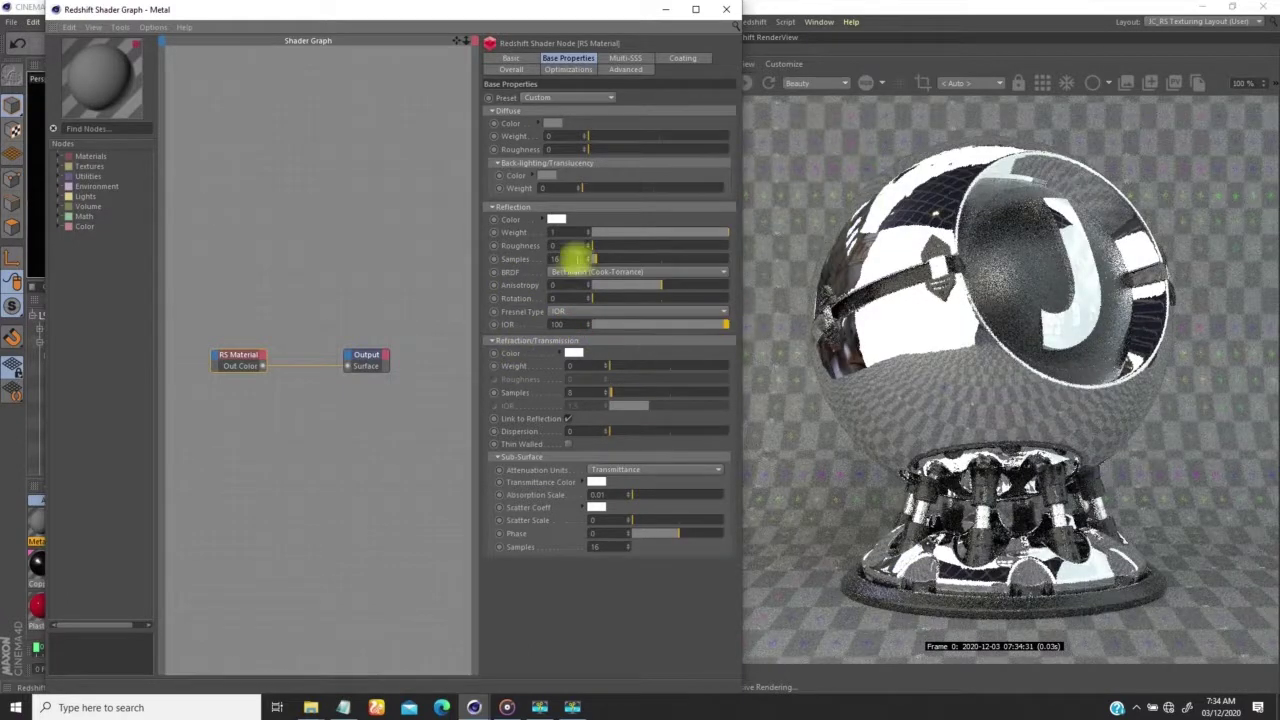
click(556, 325)
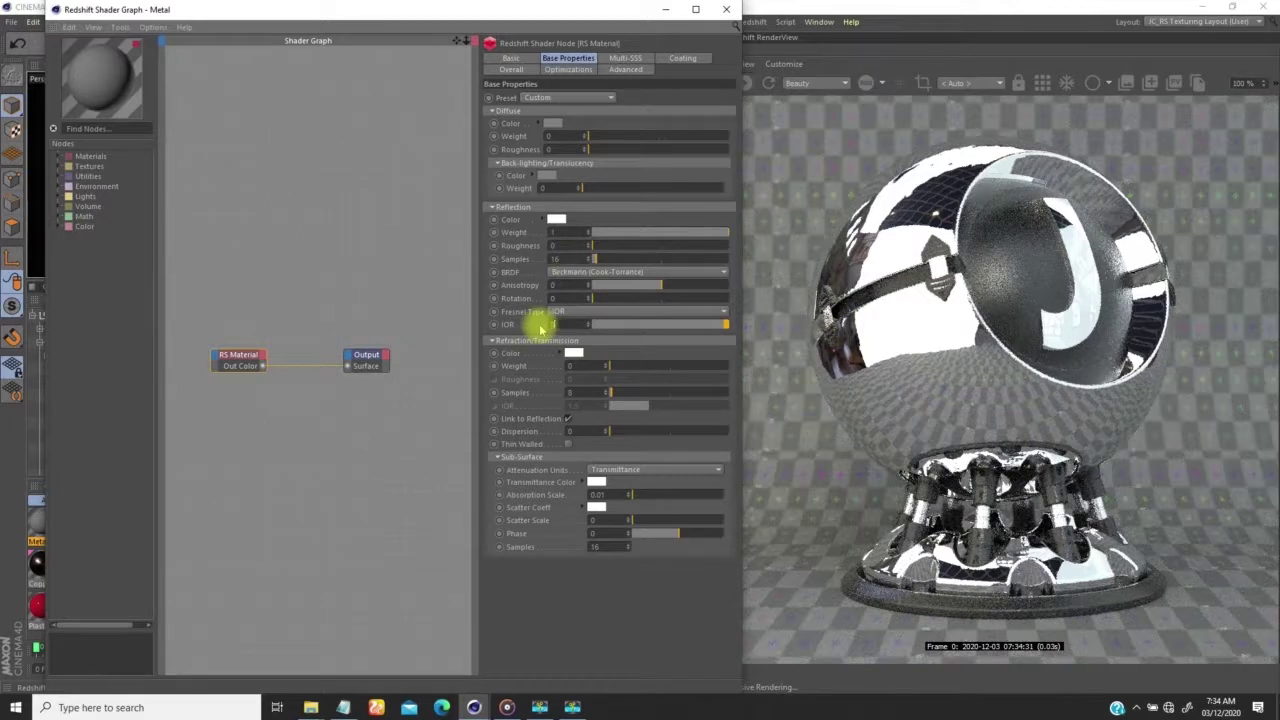
text(99)
key(Return)
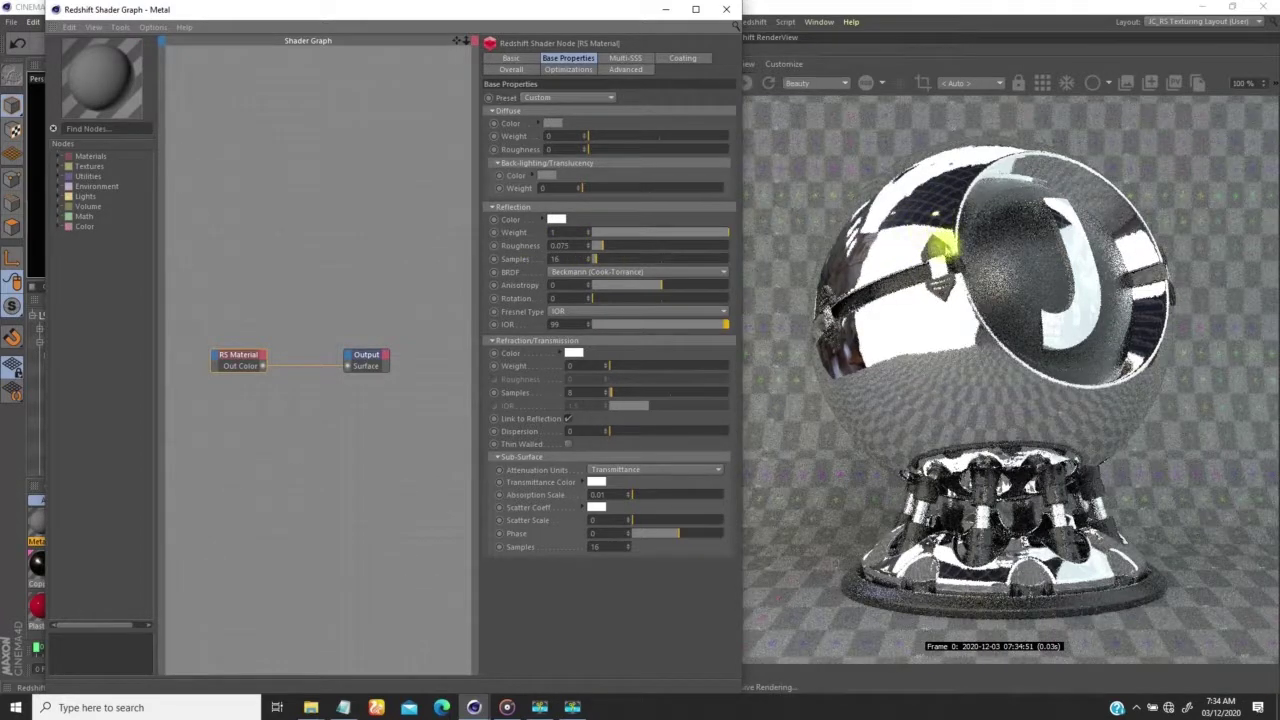
mouse_move(634, 244)
mouse_down()
mouse_move(611, 248)
mouse_move(625, 246)
mouse_up()
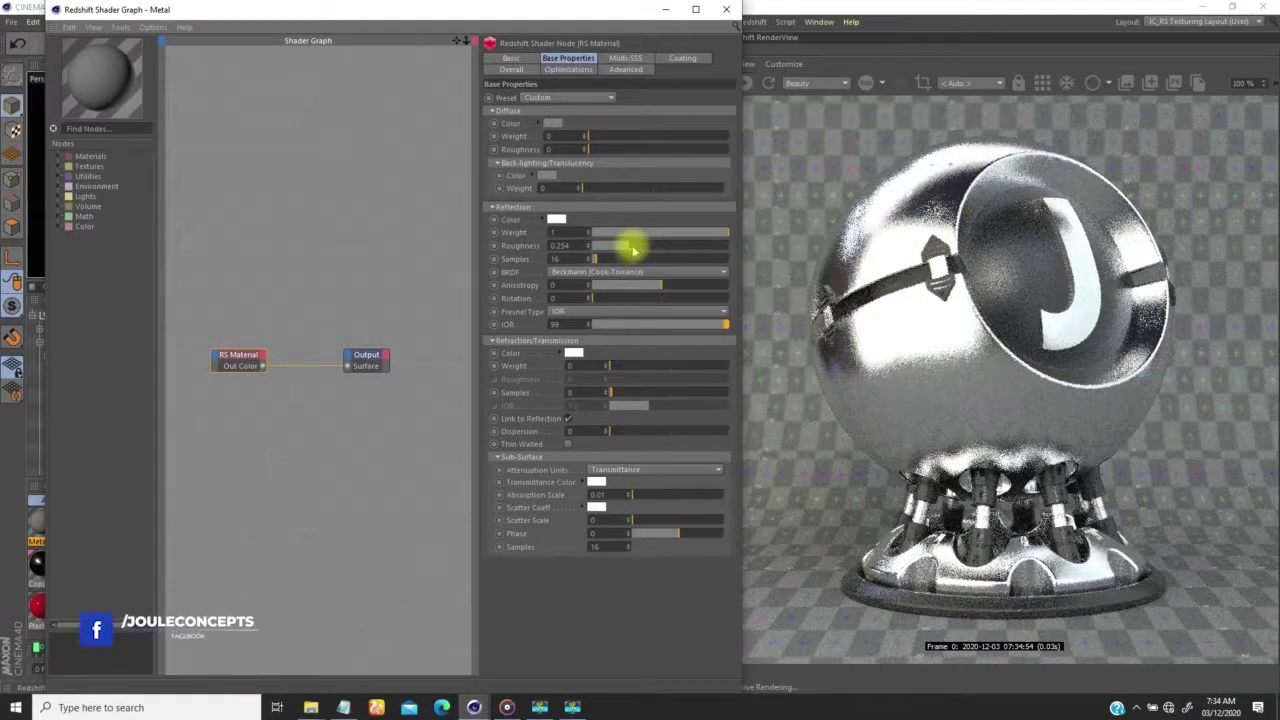
drag(633, 247, 630, 247)
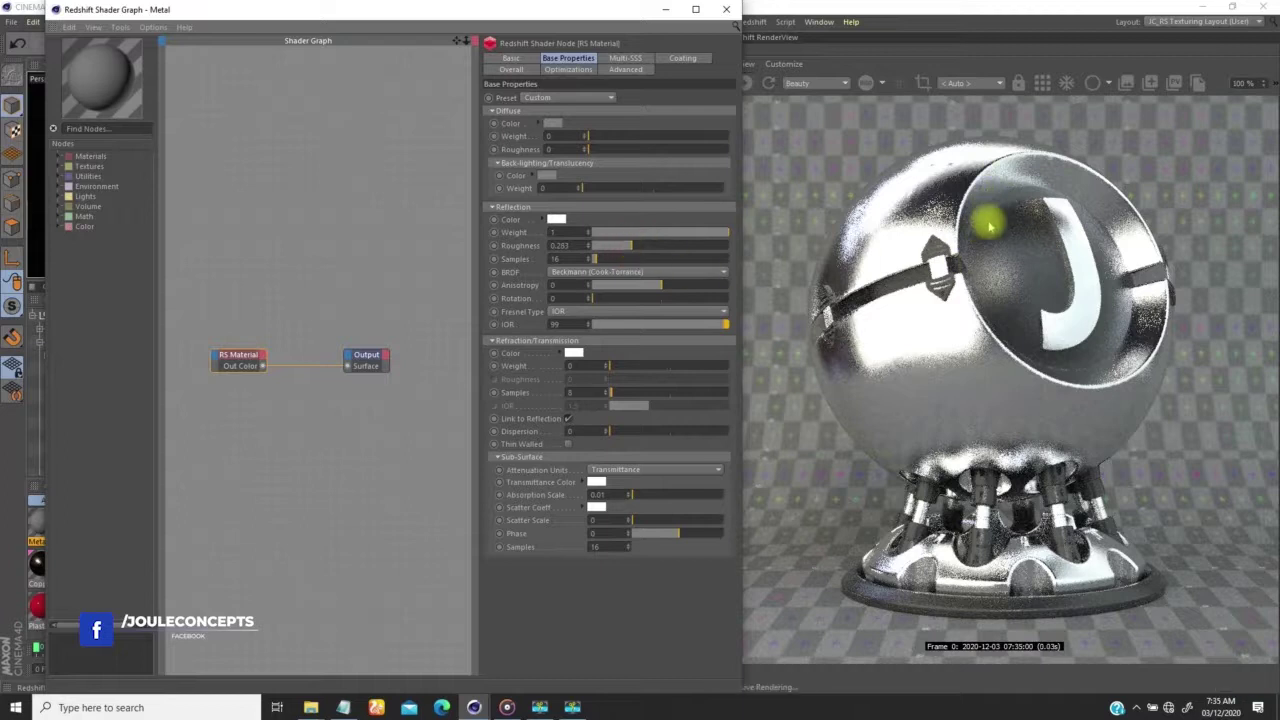
click(555, 123)
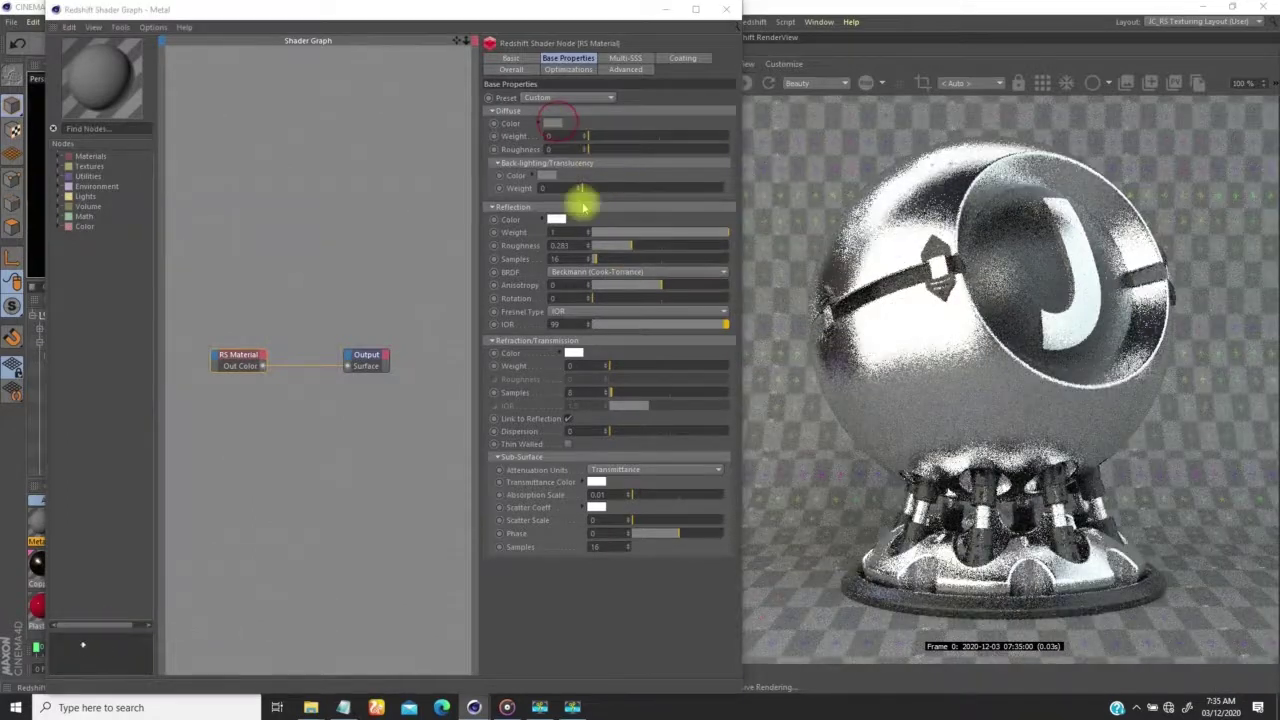
drag(573, 149, 506, 149)
click(578, 170)
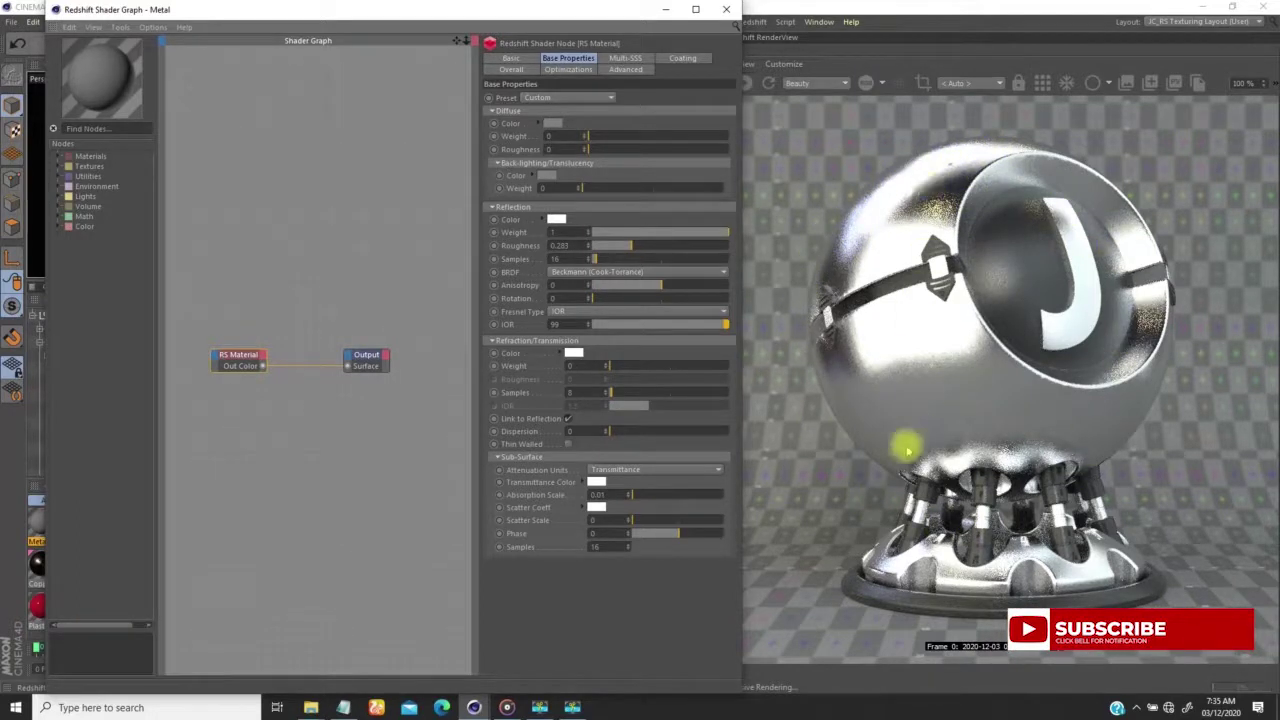
Find the Ramp texture node, add it to the graph and place it just above the RS Material node
middle_drag(328, 342, 363, 338)
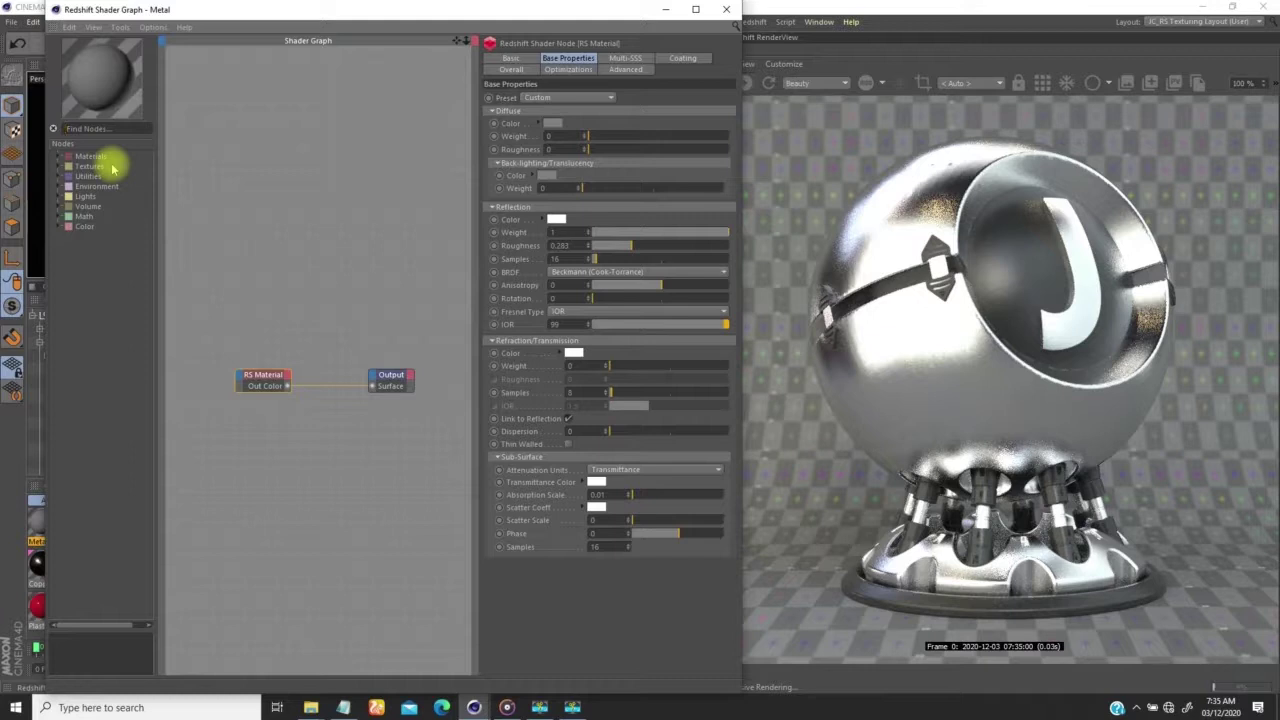
text(ramp)
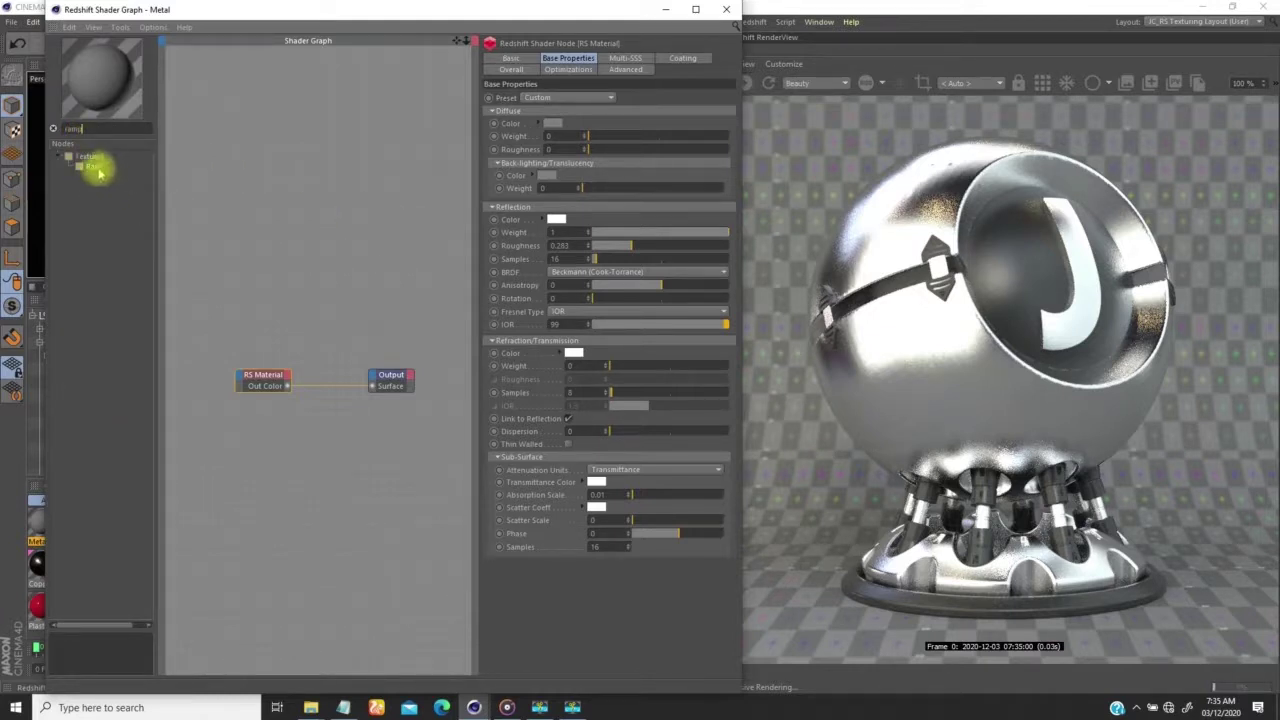
drag(97, 167, 267, 309)
drag(276, 376, 270, 395)
click(272, 304)
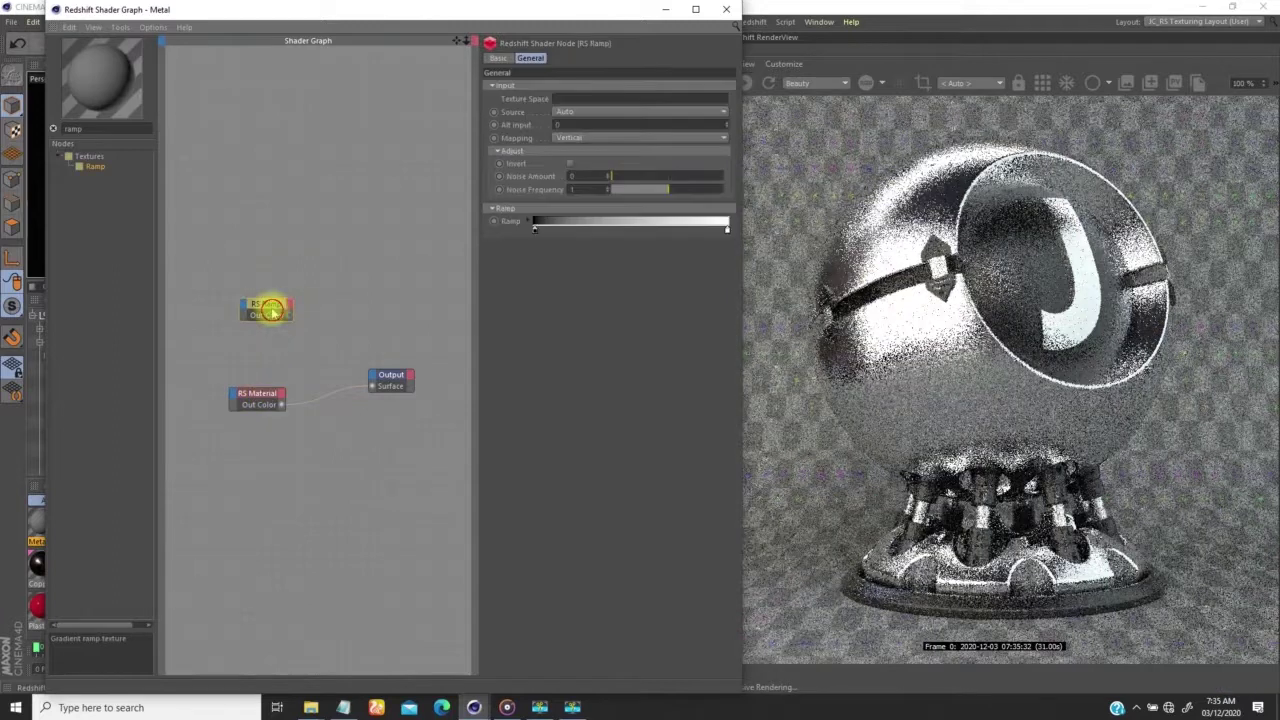
drag(266, 308, 243, 348)
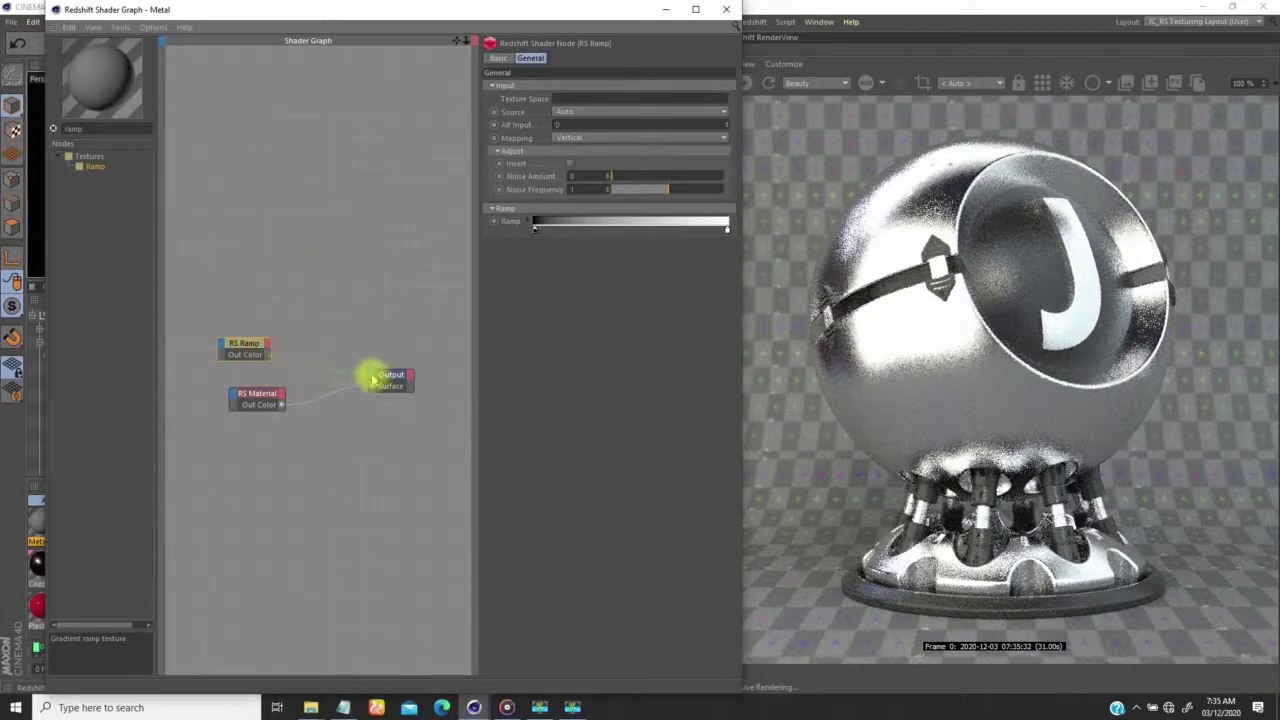
Arrange the RS Material and Output nodes after the RS Ramp and connect the ramp's Out Color to Refl Roughness
drag(373, 380, 377, 382)
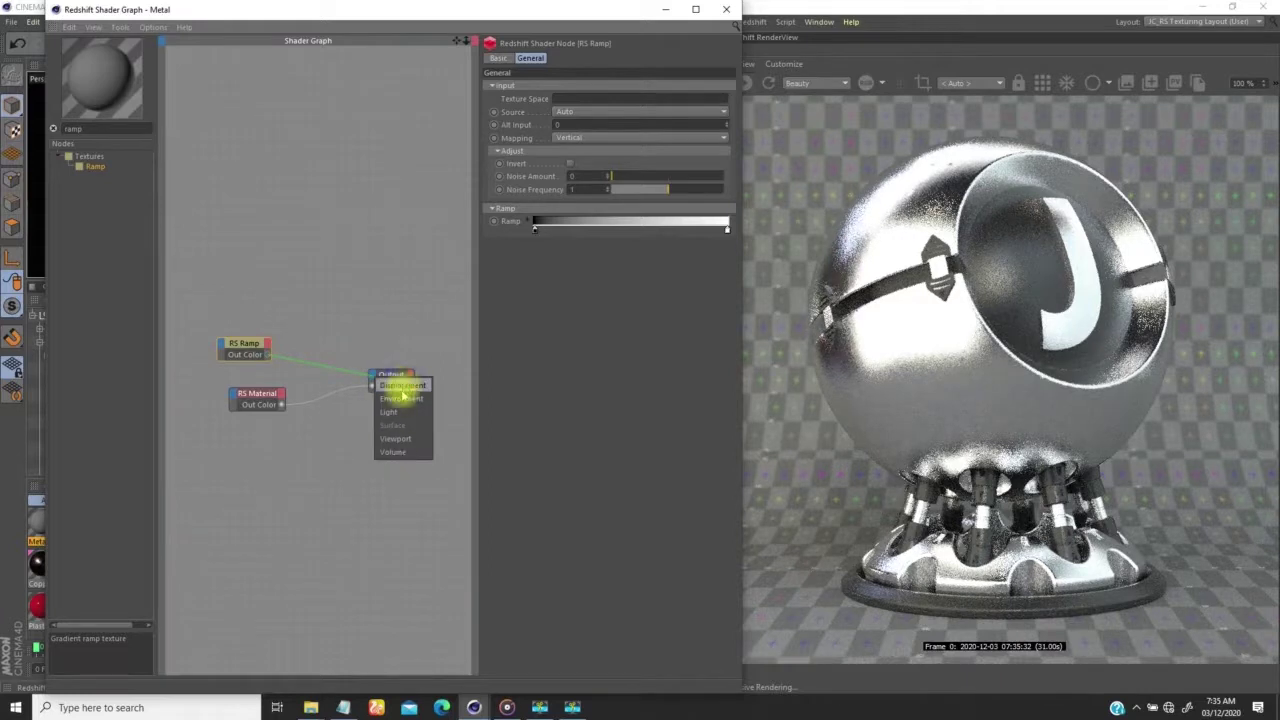
click(360, 320)
drag(388, 375, 435, 388)
drag(257, 398, 352, 378)
drag(266, 356, 330, 377)
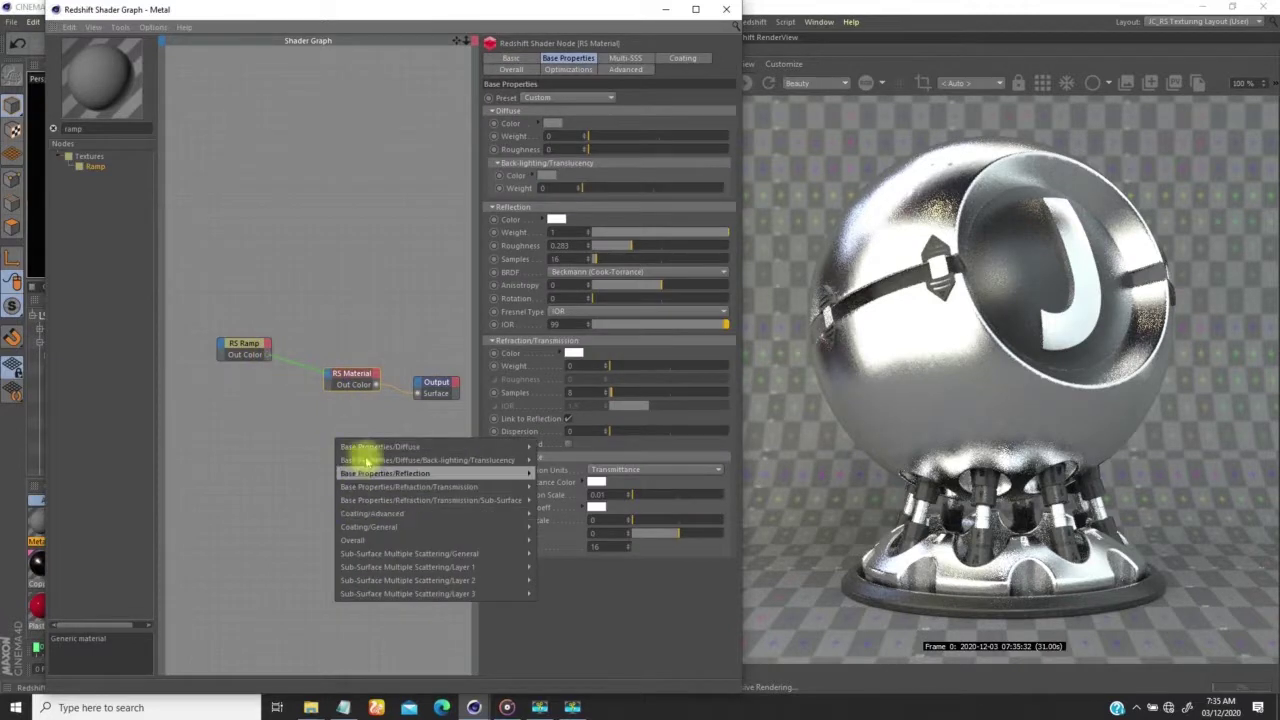
mouse_move(377, 476)
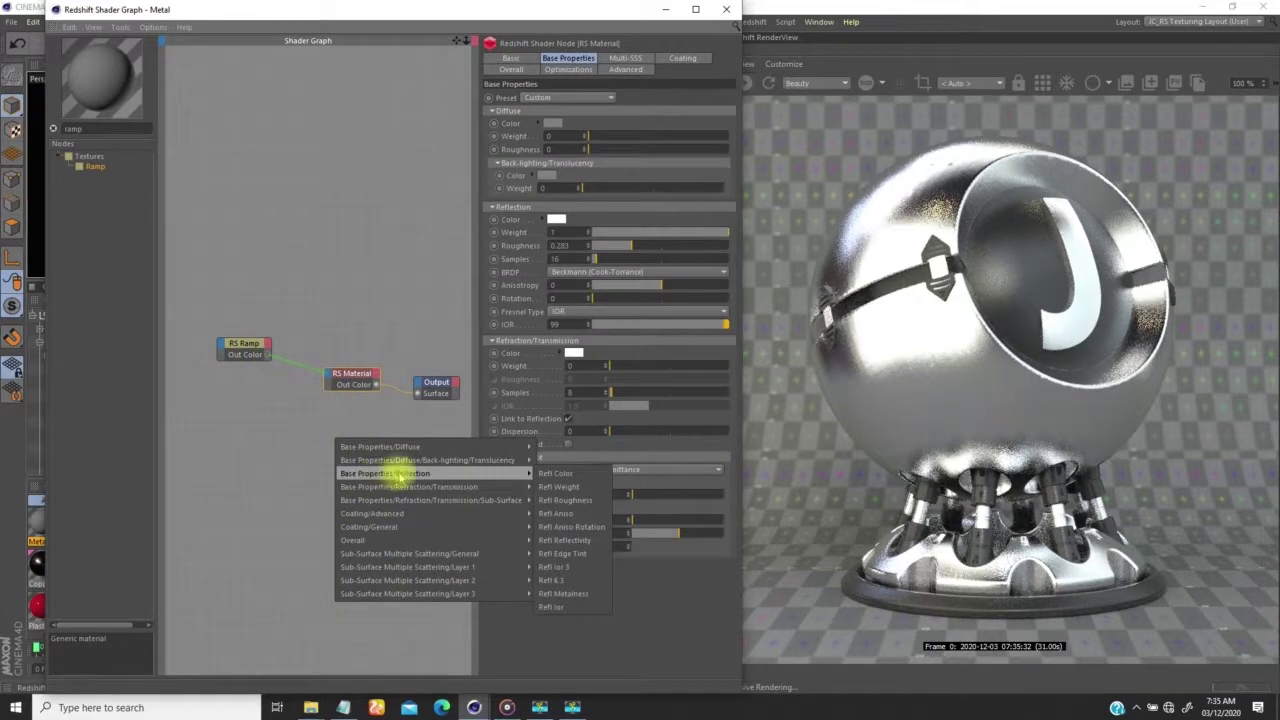
click(557, 500)
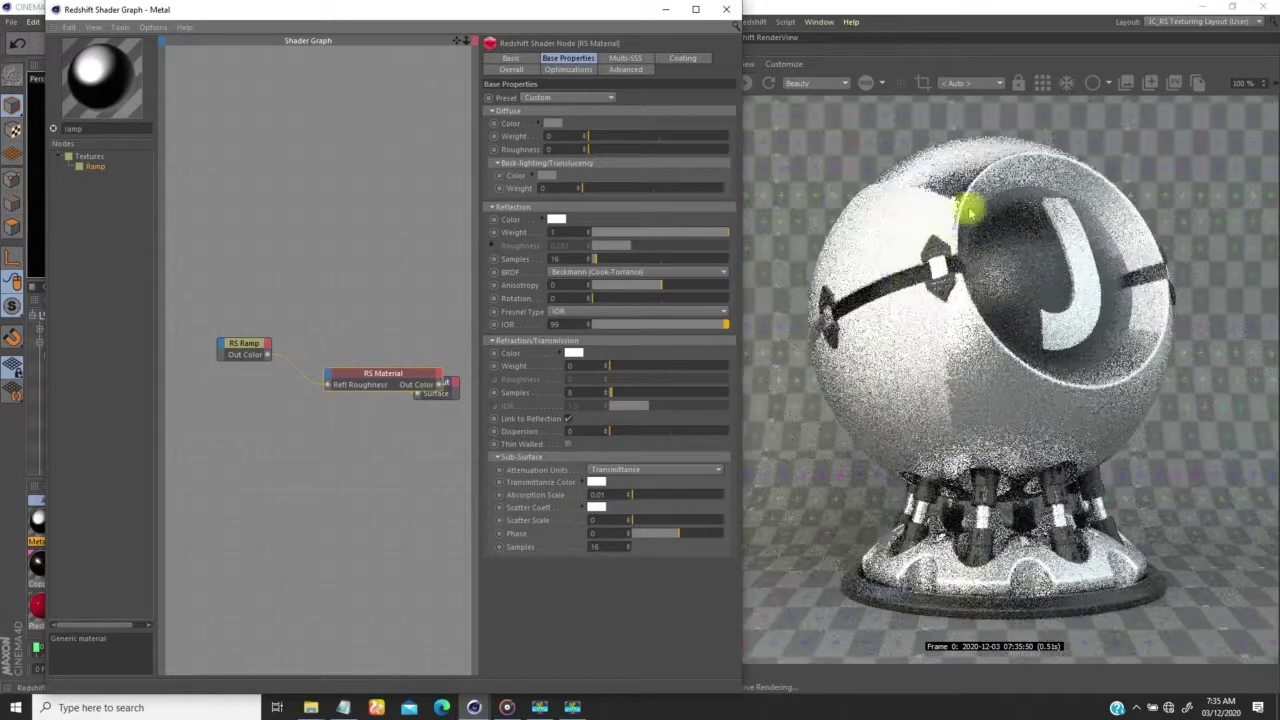
Space out the RS Ramp and RS Material nodes and set the ramp's input source to Alt
drag(243, 343, 204, 343)
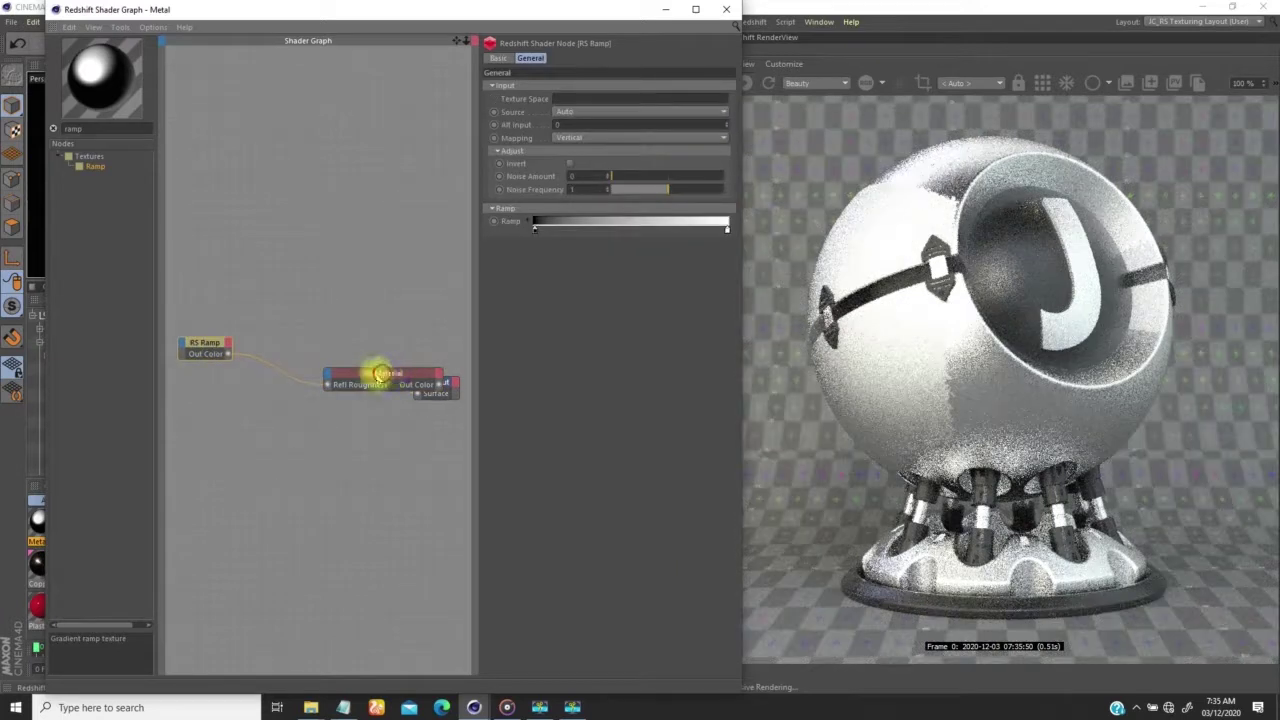
drag(381, 374, 329, 366)
click(206, 345)
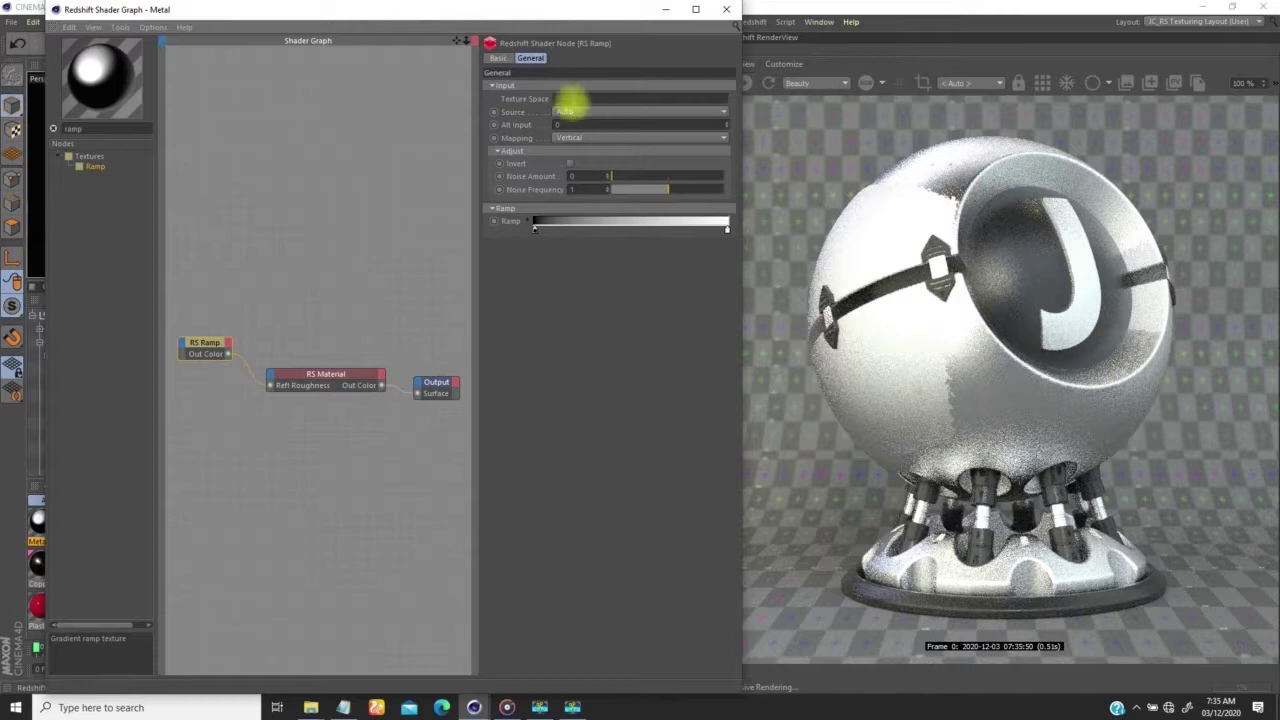
click(572, 112)
click(572, 158)
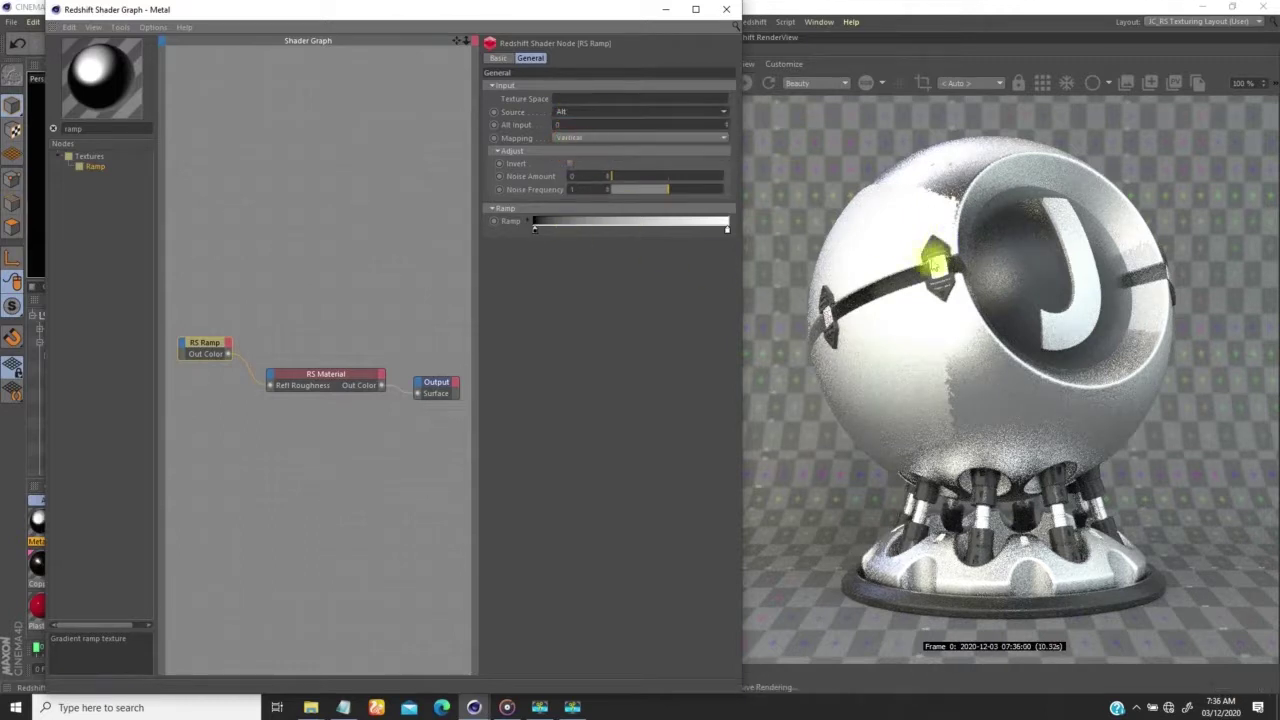
Disconnect the RS Ramp from the RS Material's reflection roughness and move the ramp higher above the material
mouse_move(328, 352)
middle_down()
mouse_move(370, 350)
mouse_move(369, 367)
mouse_move(323, 360)
middle_up()
click(325, 378)
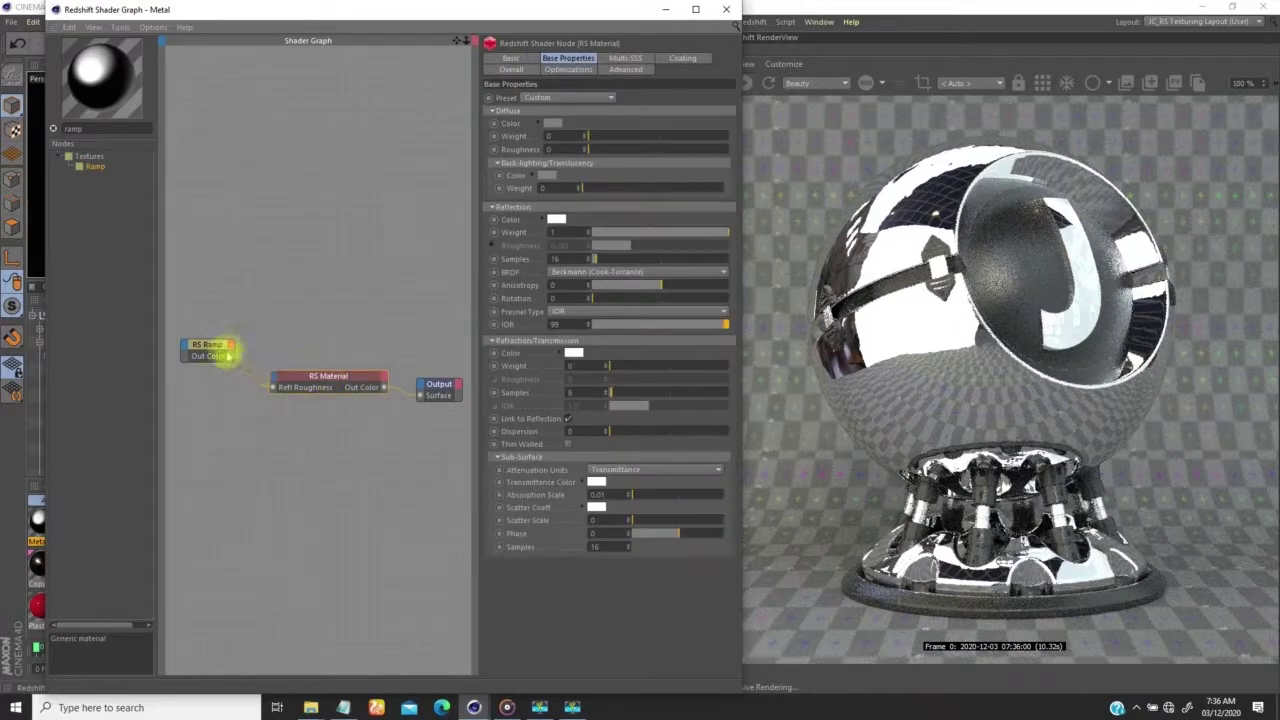
drag(210, 343, 206, 314)
click(259, 381)
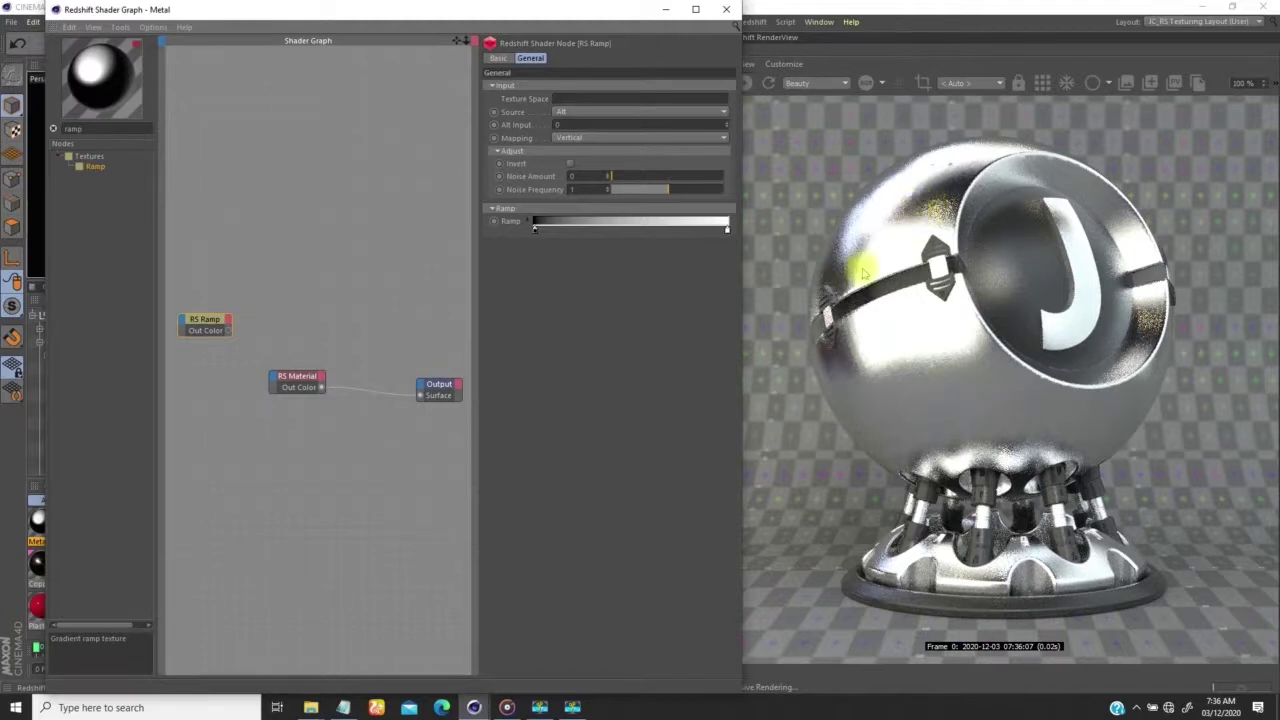
middle_drag(278, 354, 365, 342)
drag(300, 311, 299, 286)
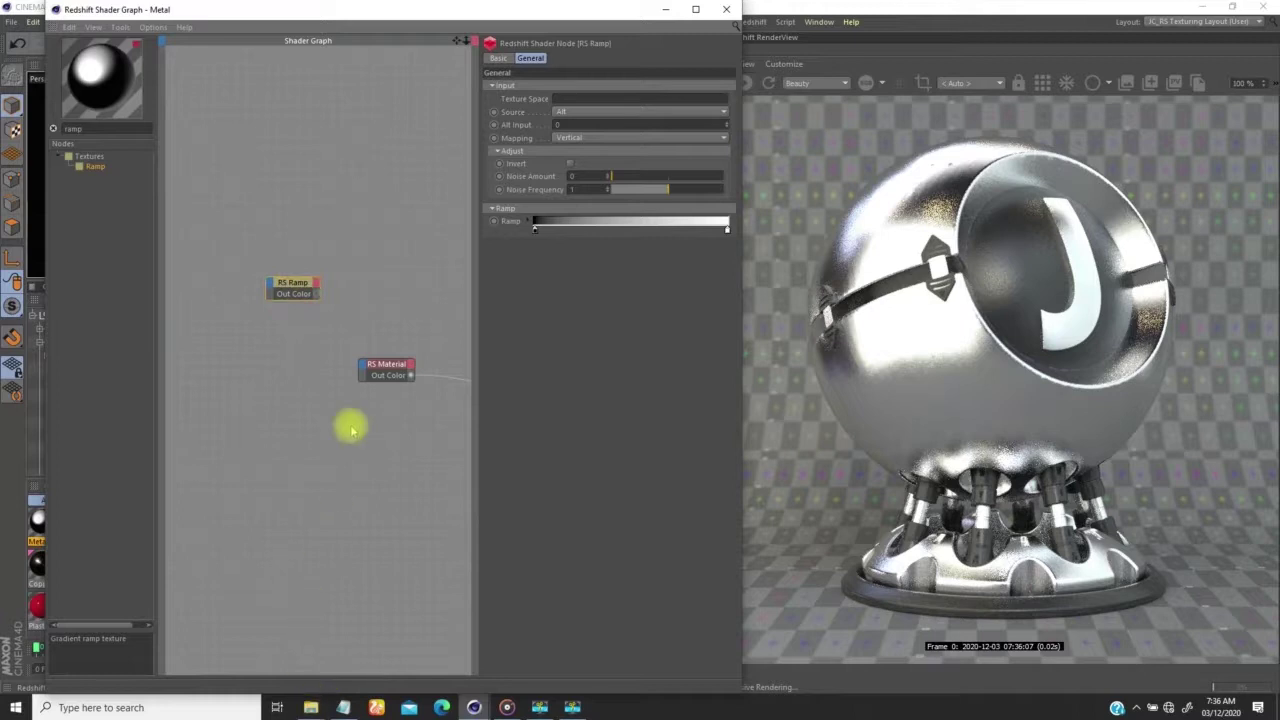
Bring the Smudges image from the tex folder into the shader graph, placing it before the RS Material node
click(311, 707)
click(330, 651)
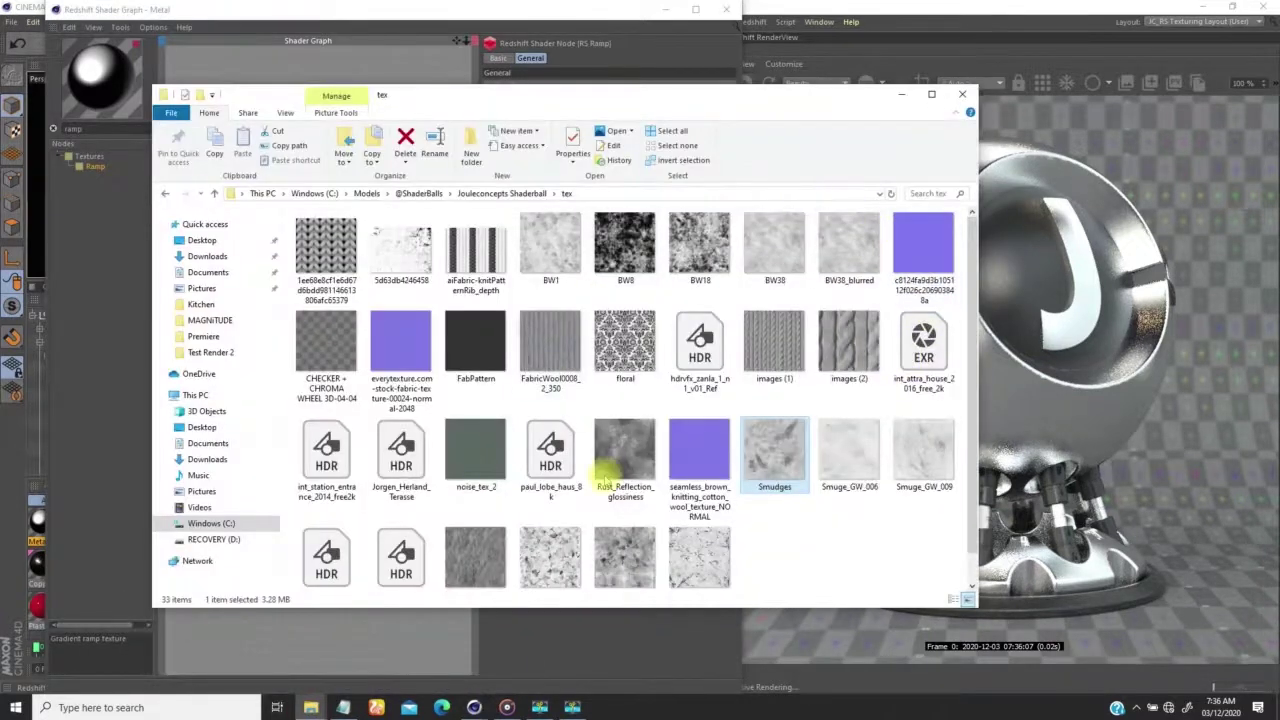
drag(718, 103, 976, 86)
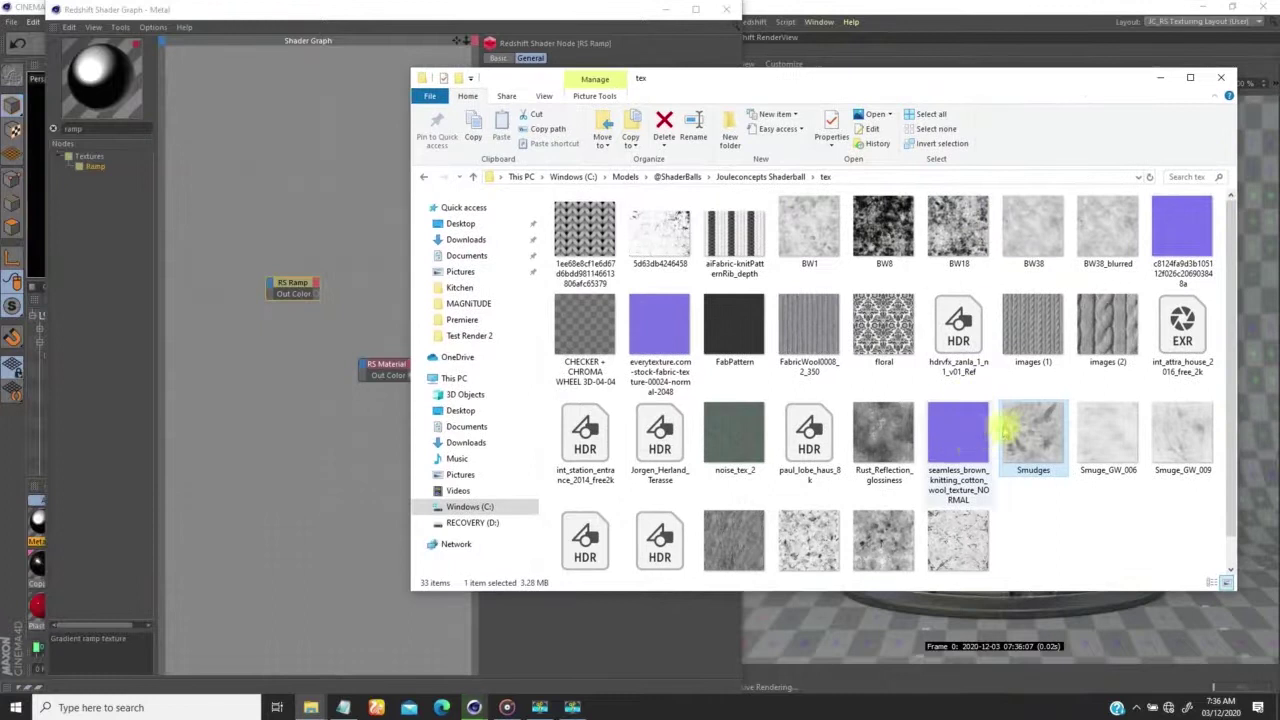
mouse_move(1022, 432)
mouse_down()
mouse_move(473, 480)
mouse_move(263, 372)
mouse_up()
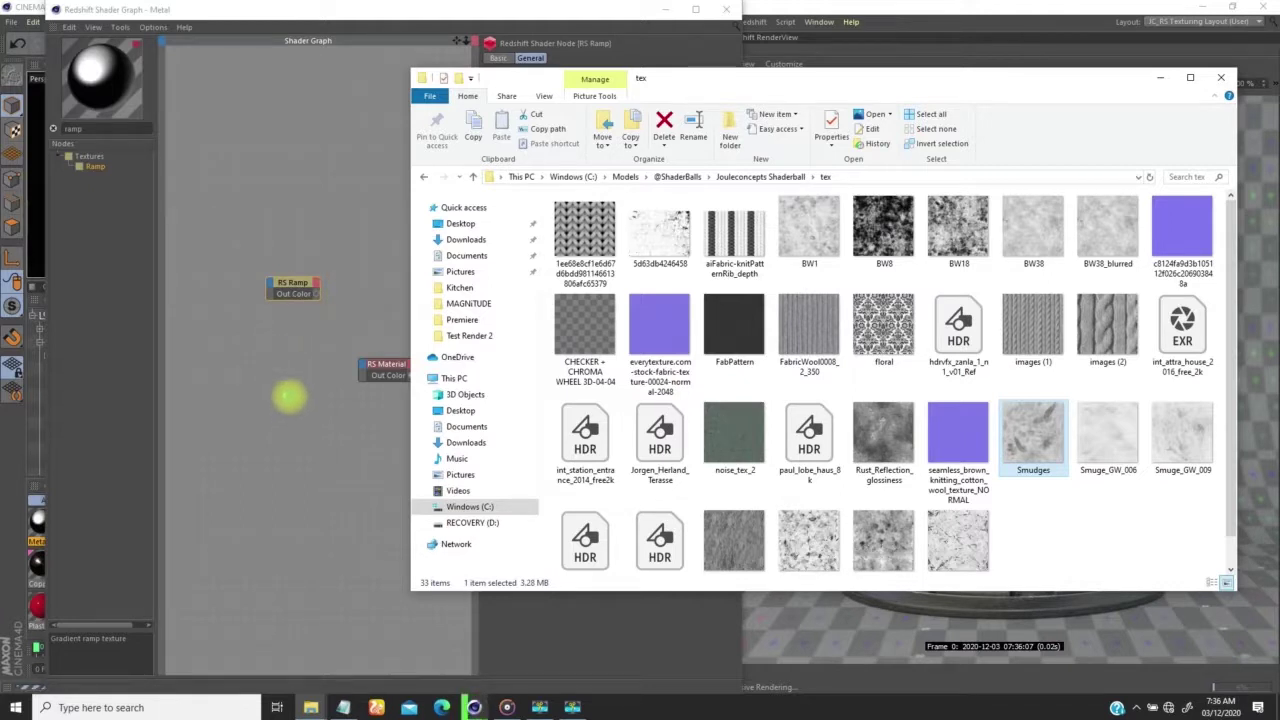
Connect the Smudges texture's Out Color to the RS Material's Refl Roughness and space out the RS Material and Output nodes
mouse_move(285, 390)
mouse_down()
mouse_move(253, 362)
mouse_move(378, 368)
mouse_up()
click(320, 428)
mouse_move(497, 400)
click(586, 424)
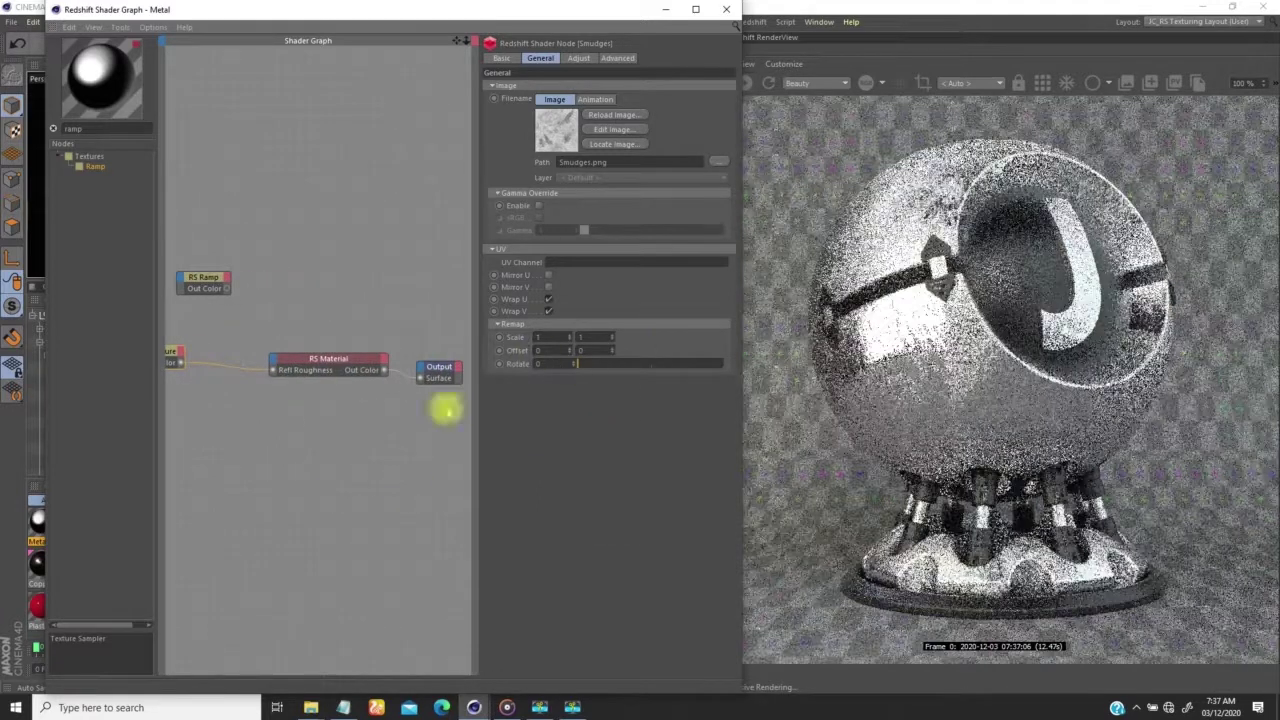
drag(340, 360, 323, 364)
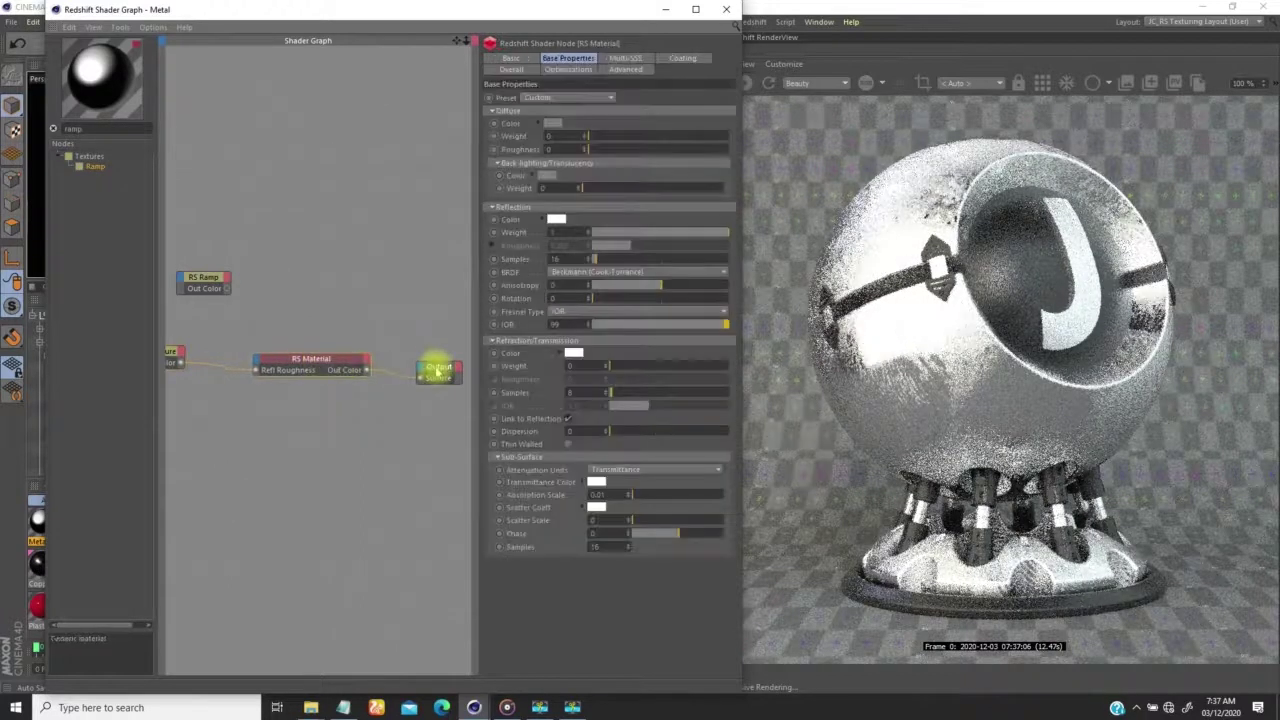
drag(434, 367, 445, 368)
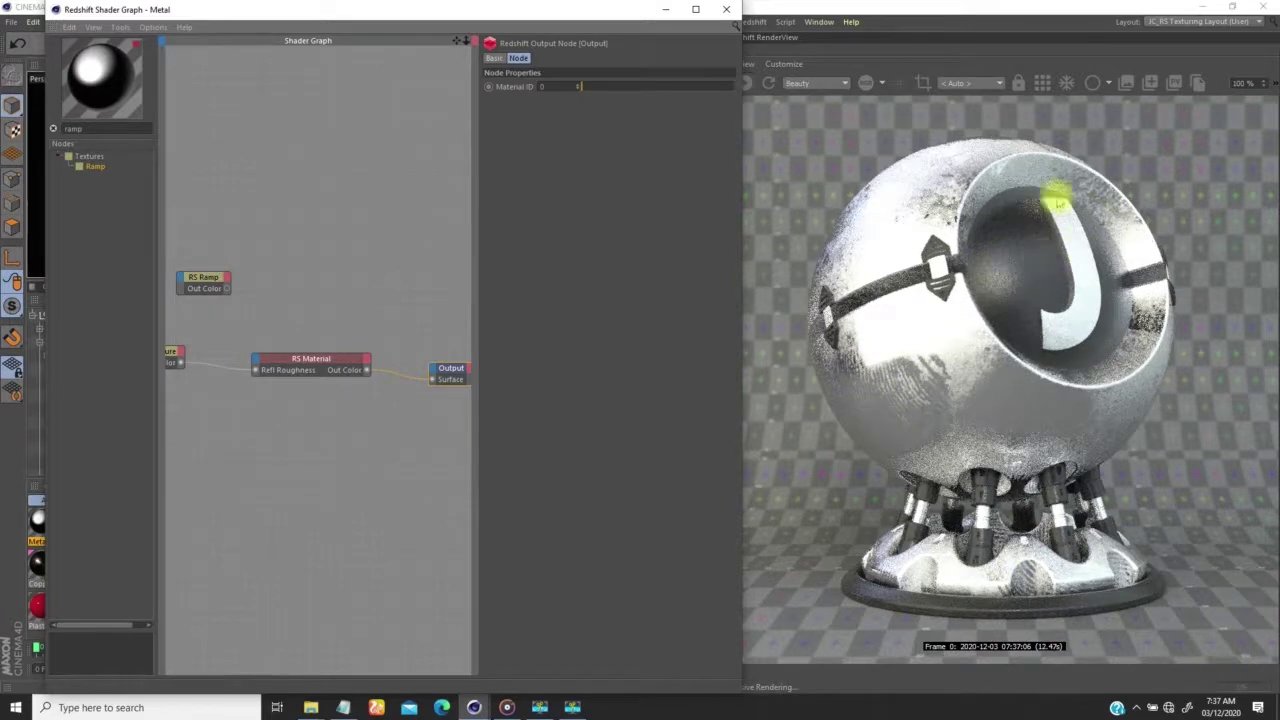
Find the Scalar User Data node, add it before the Smudges texture and connect its output to the texture's Scale
middle_drag(314, 397, 439, 410)
drag(305, 370, 322, 372)
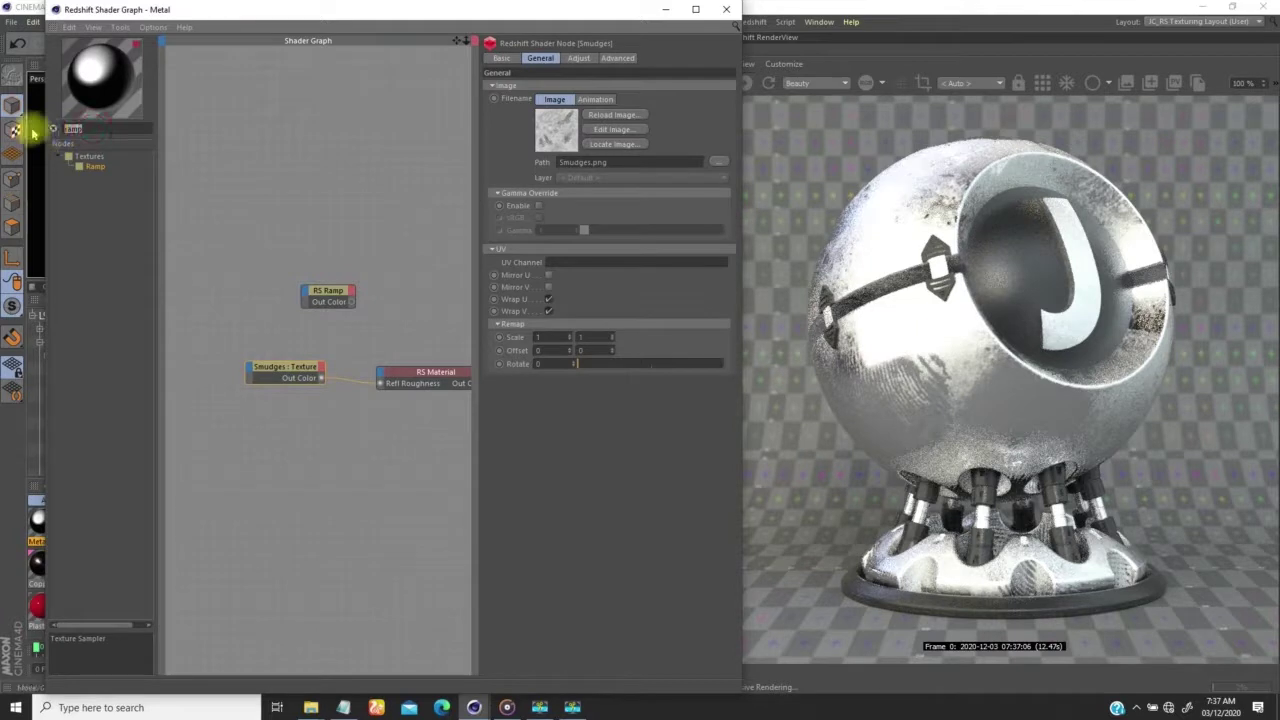
text(user)
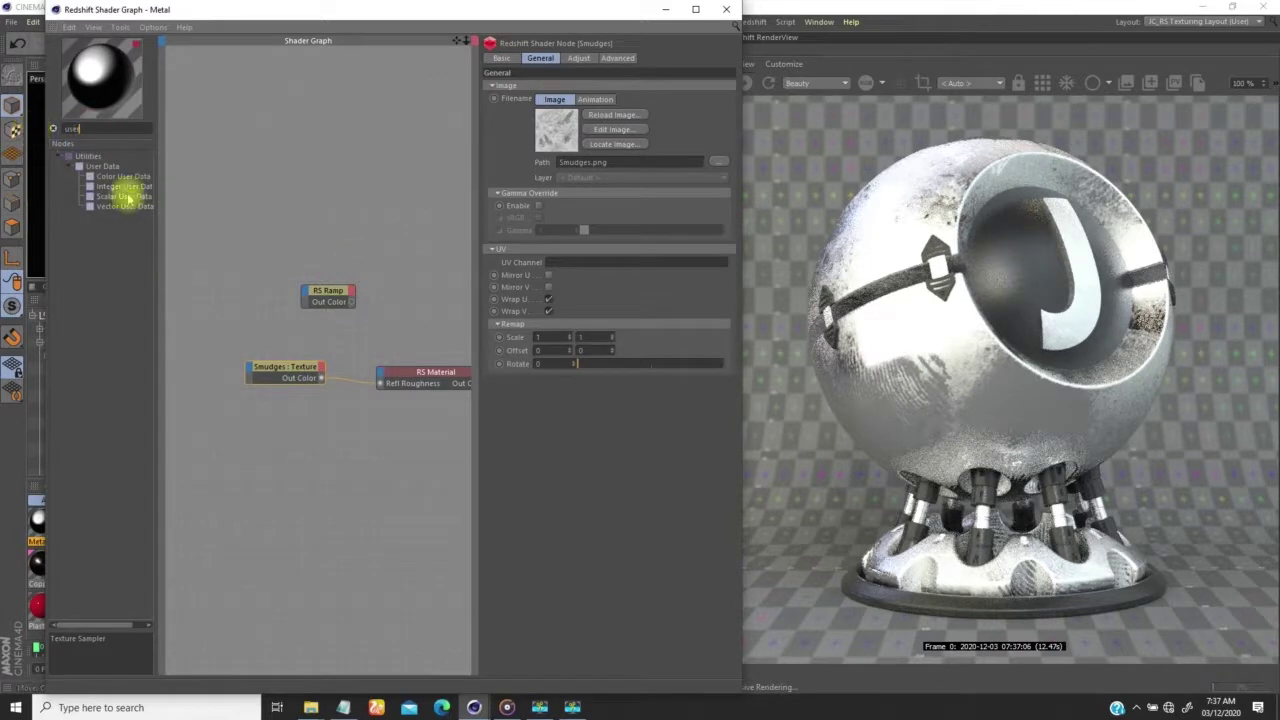
drag(117, 198, 222, 365)
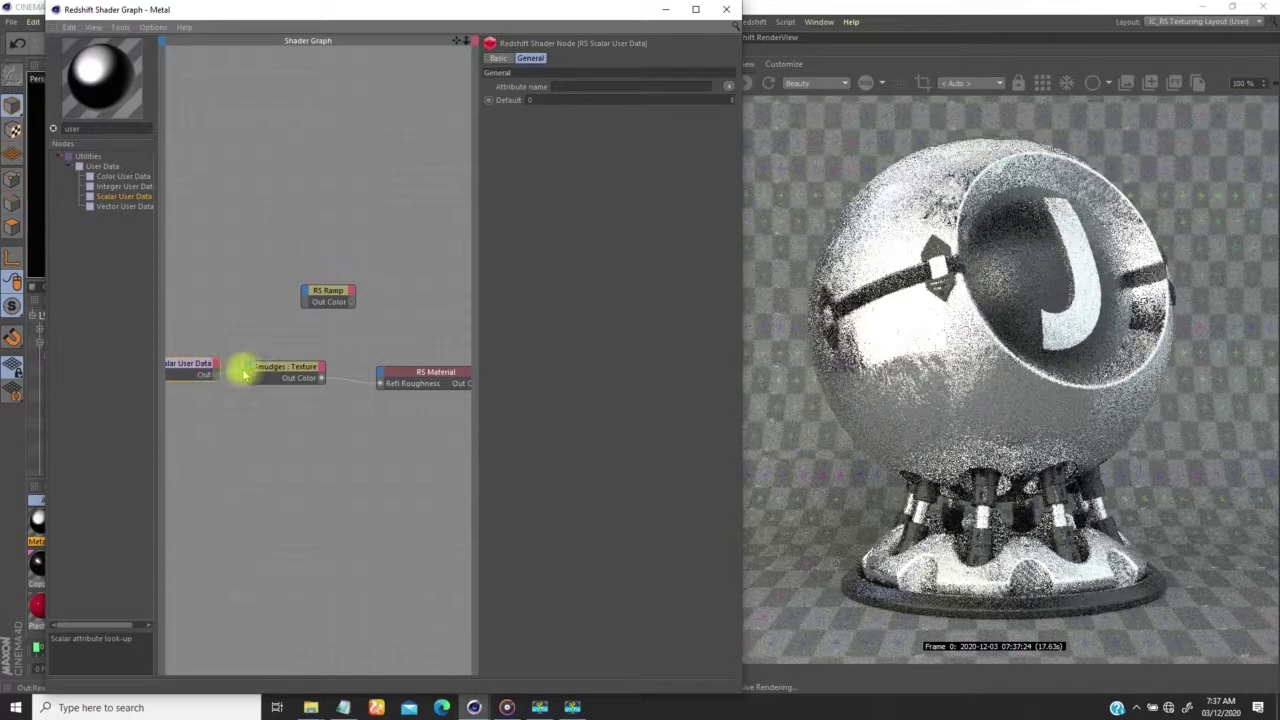
click(250, 370)
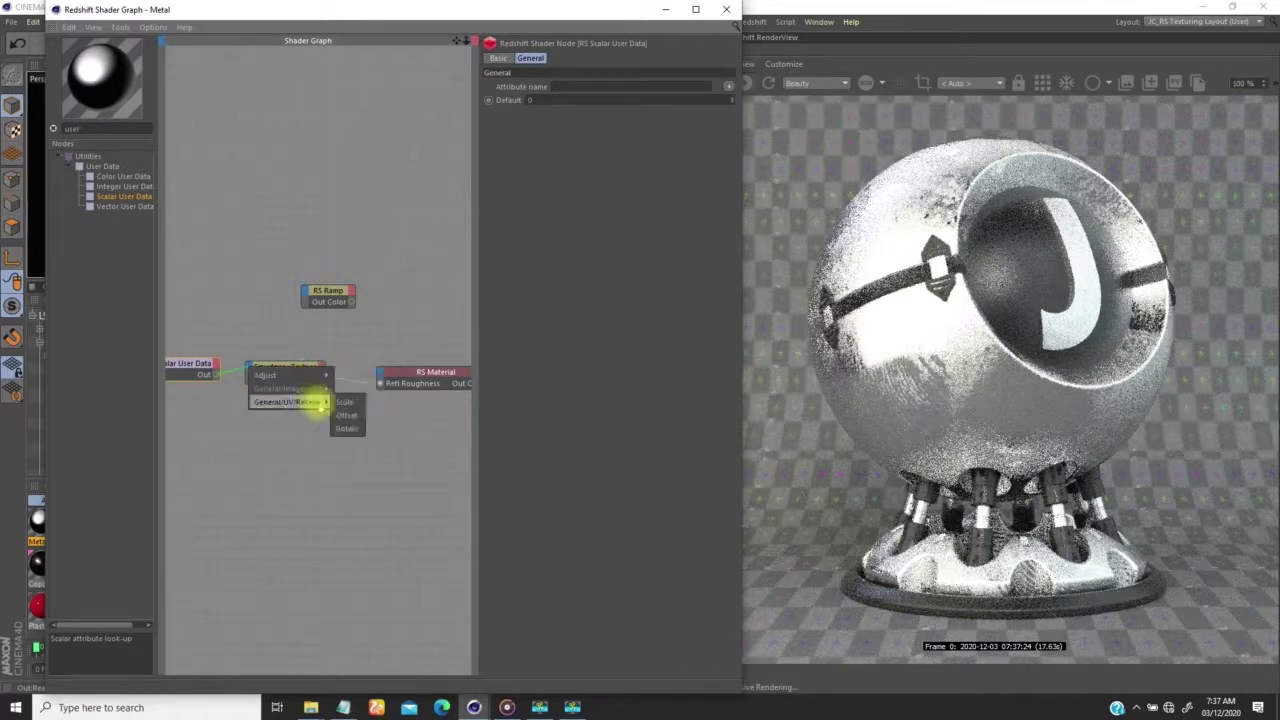
click(348, 404)
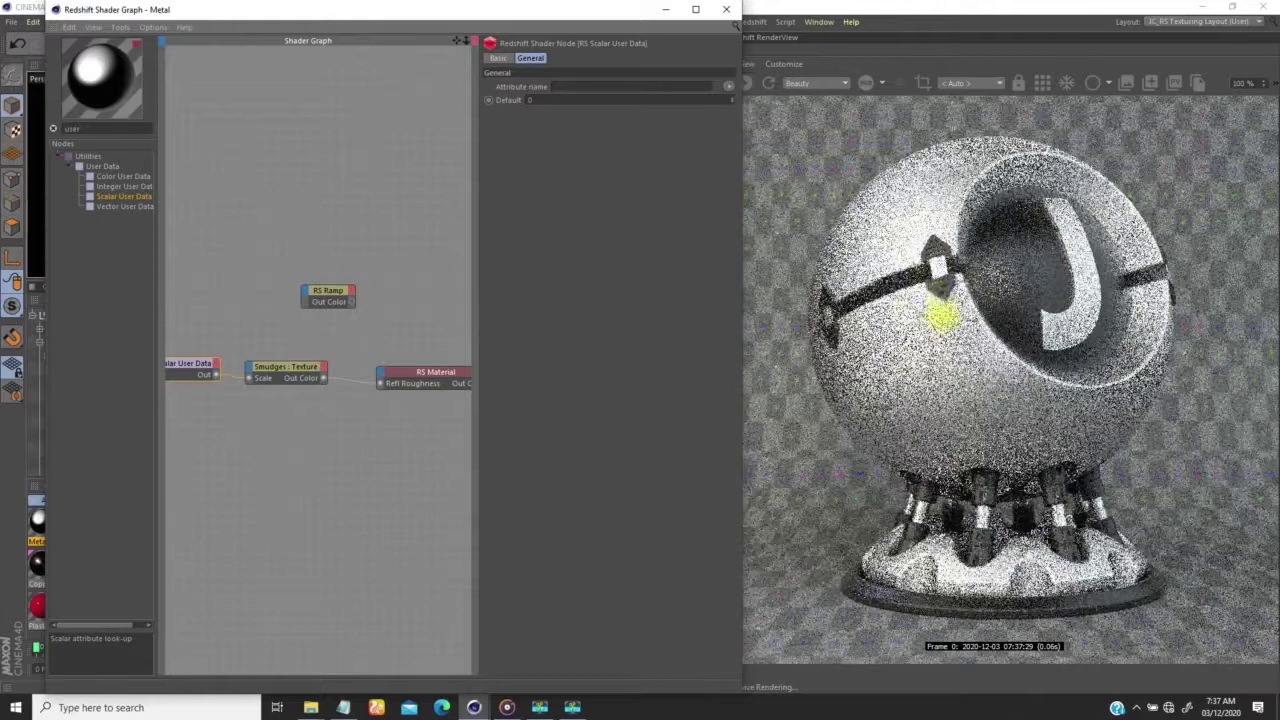
middle_drag(300, 373, 316, 383)
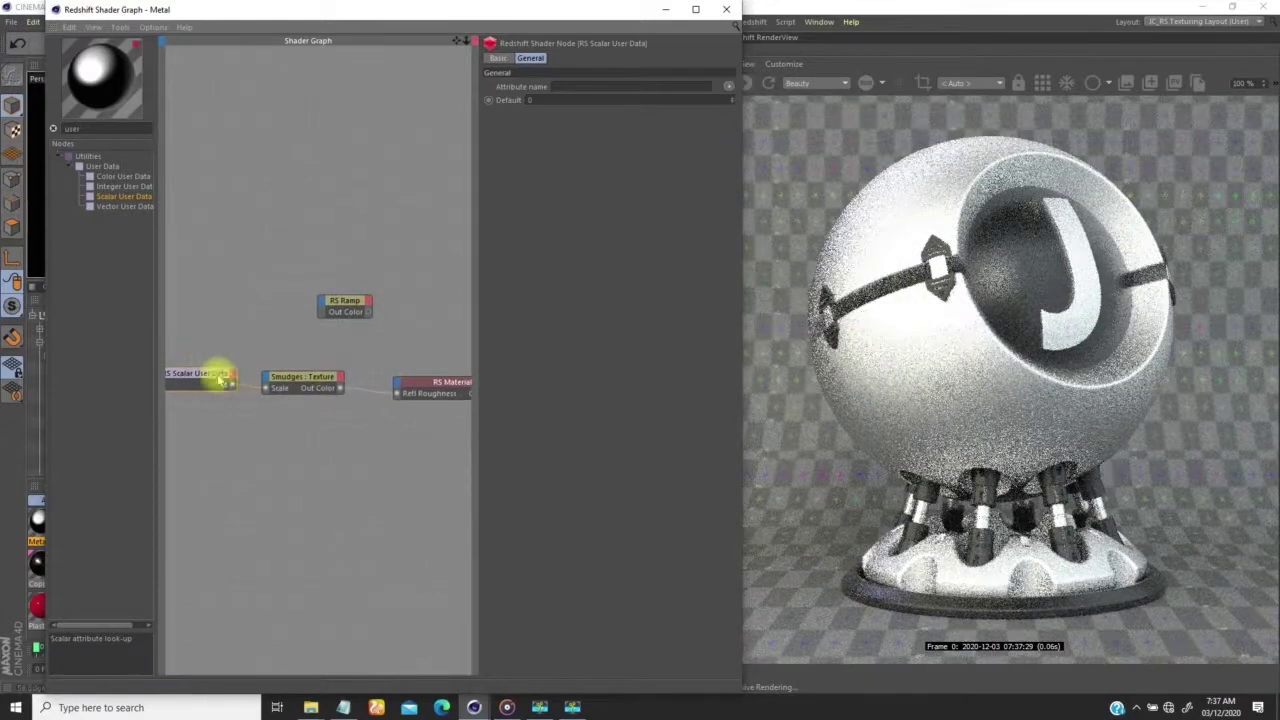
Try 1, 2, 4 and 5 among the default values of the RS Scalar User Data node to compare texture scales
click(551, 99)
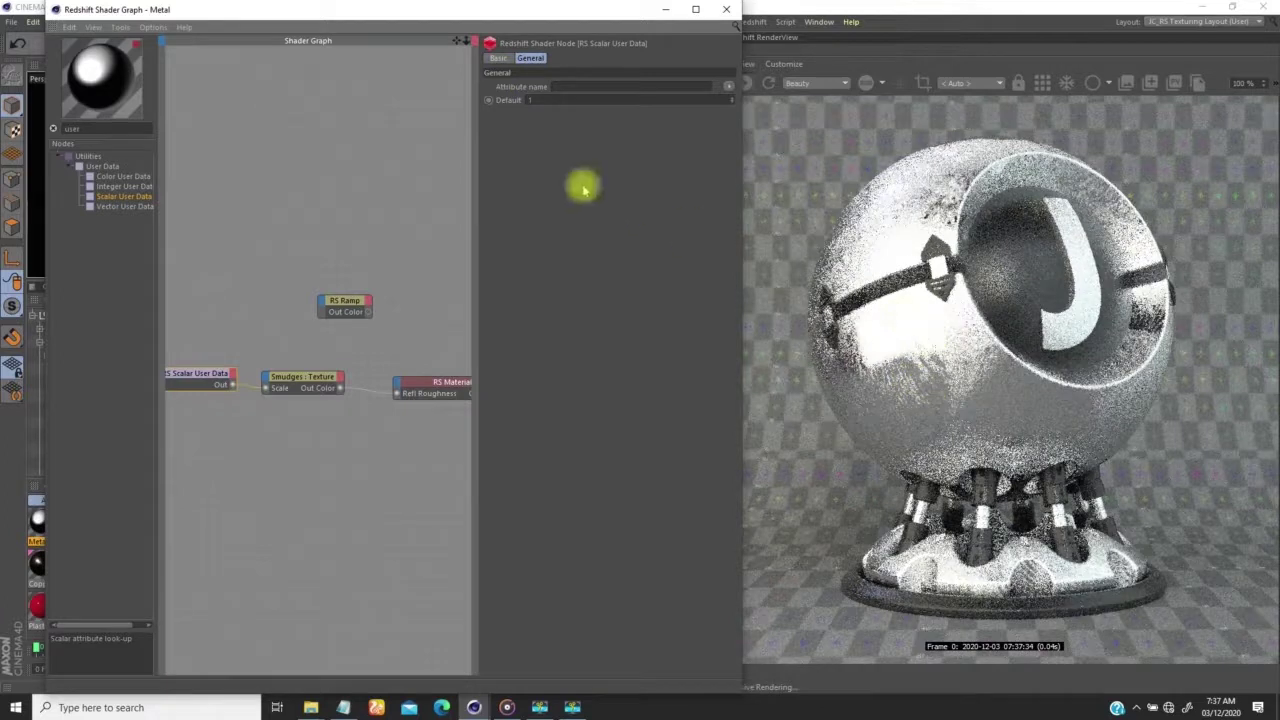
click(553, 98)
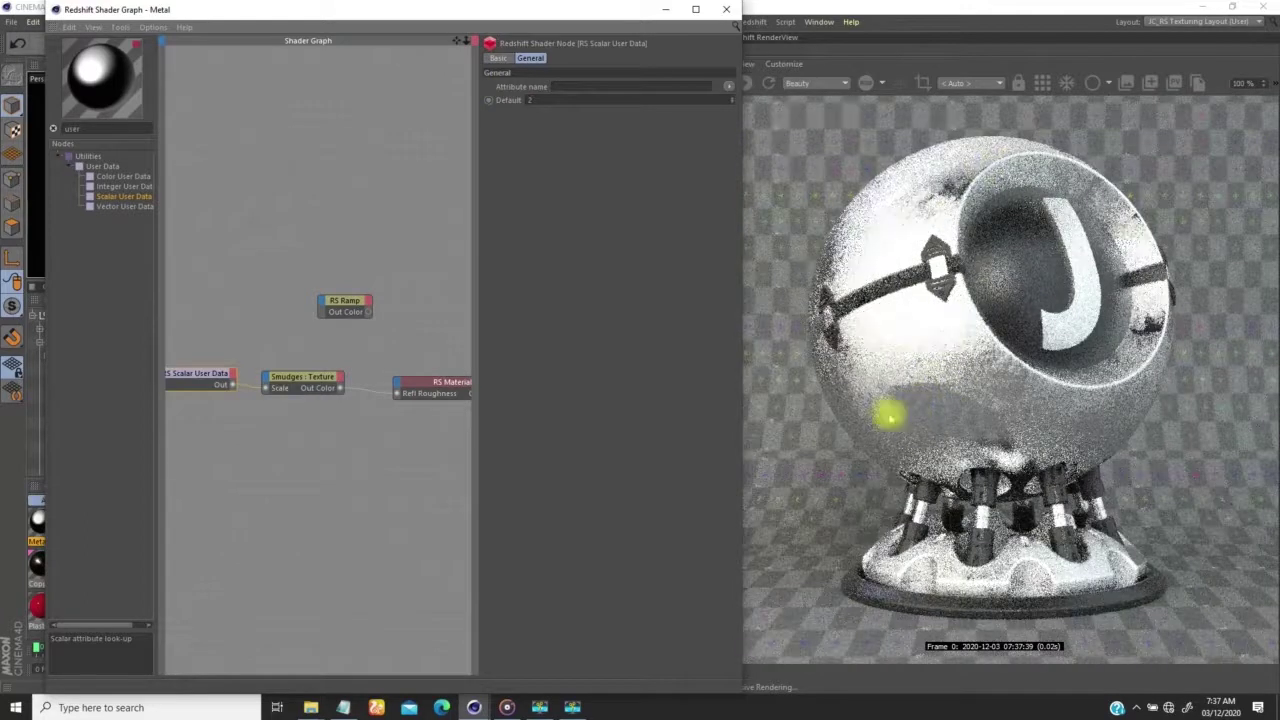
drag(536, 98, 515, 136)
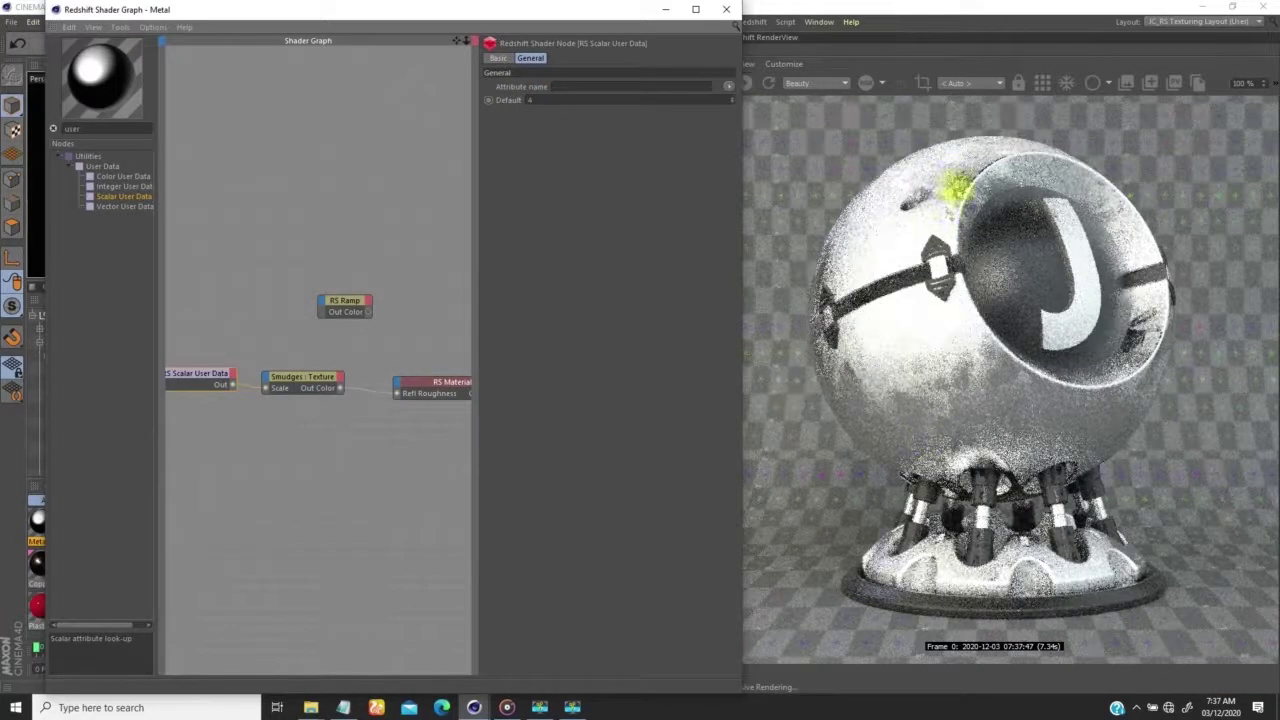
drag(539, 100, 506, 110)
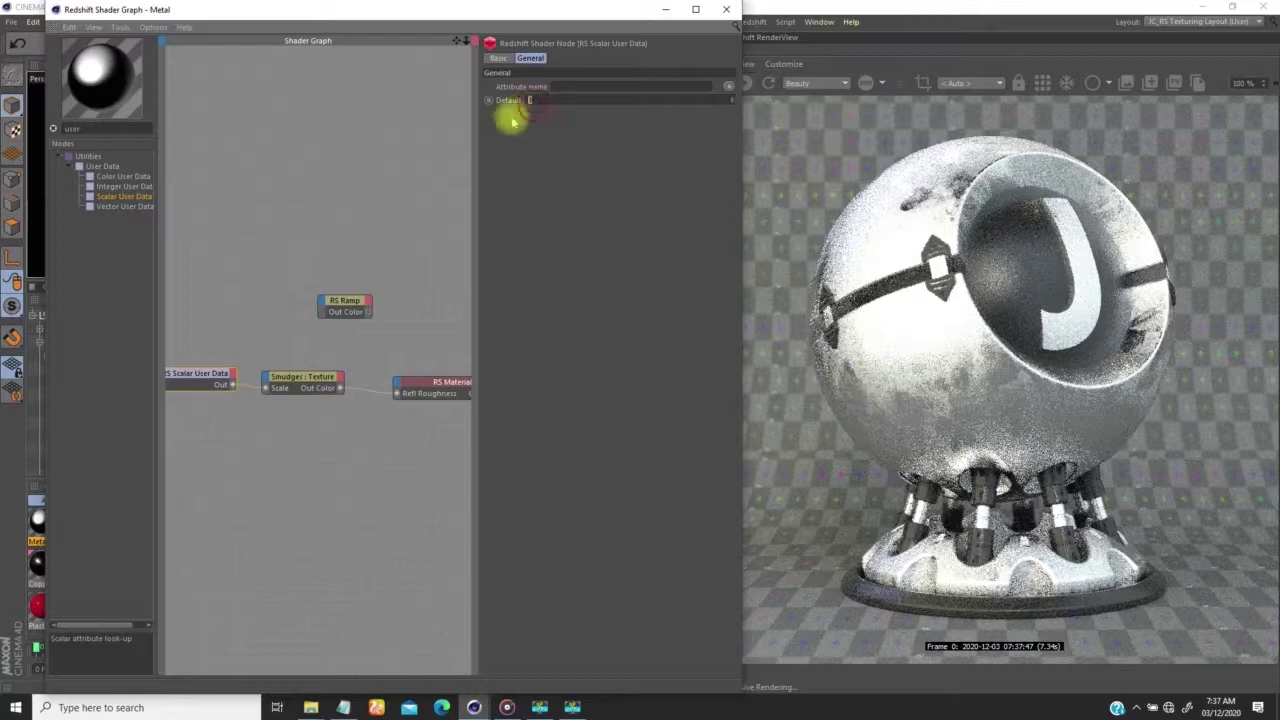
text(1)
key(Return)
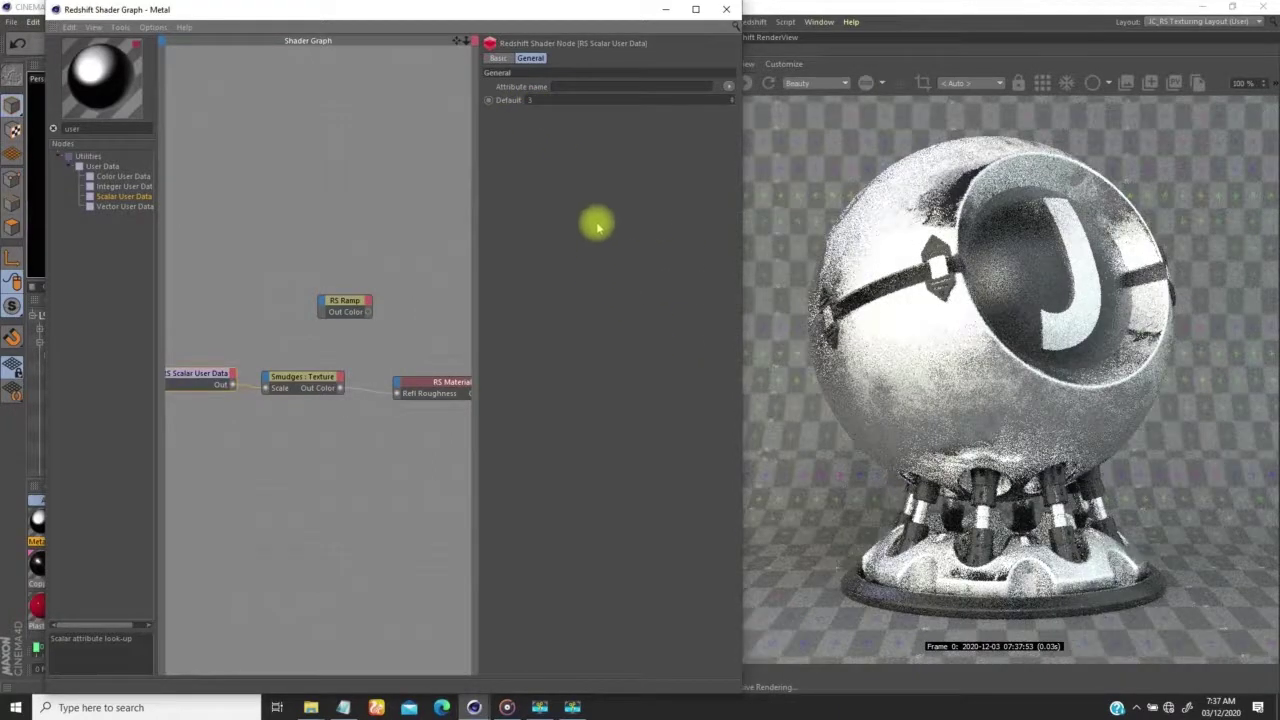
drag(543, 100, 516, 99)
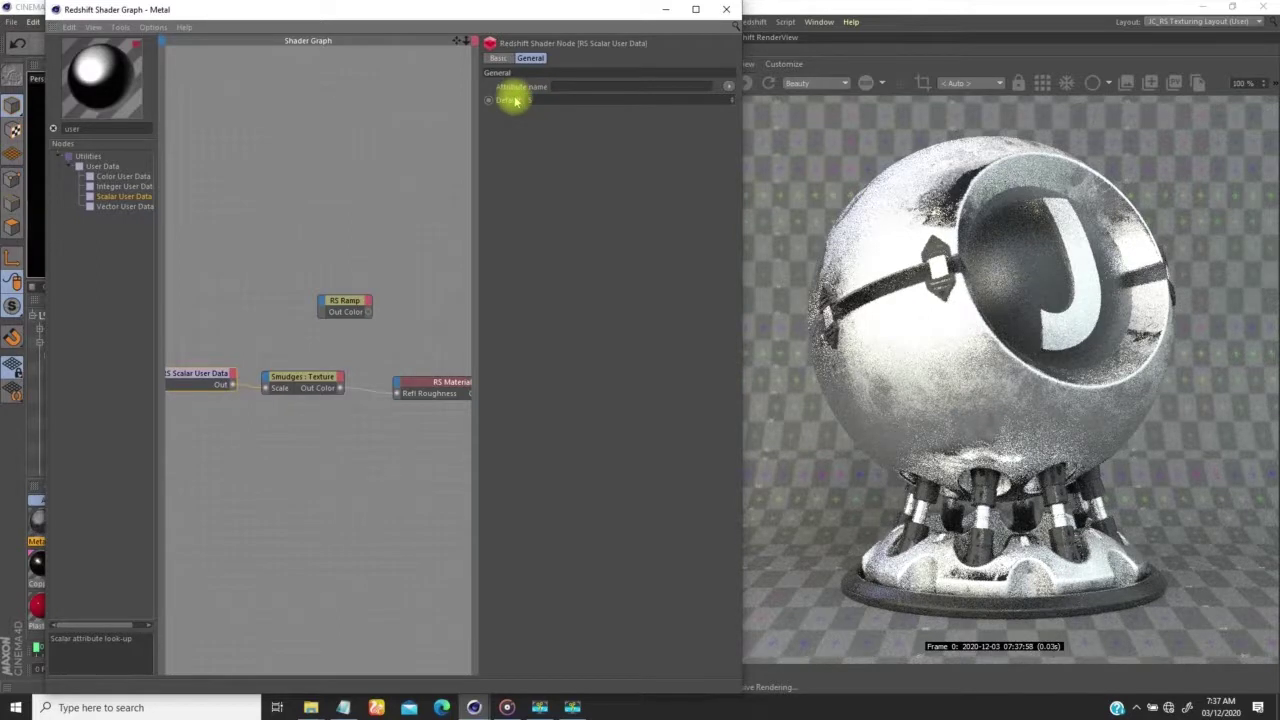
text(5)
key(Return)
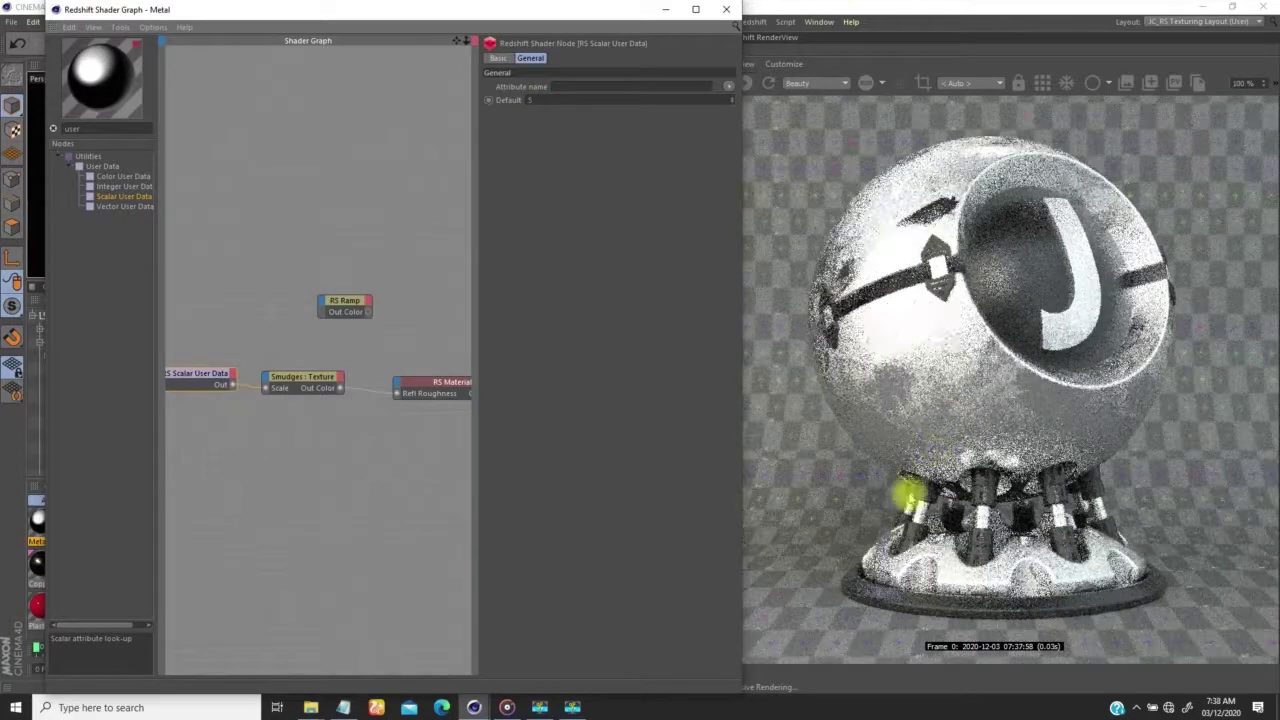
Set the default value of the RS Scalar User Data node to 4
click(533, 100)
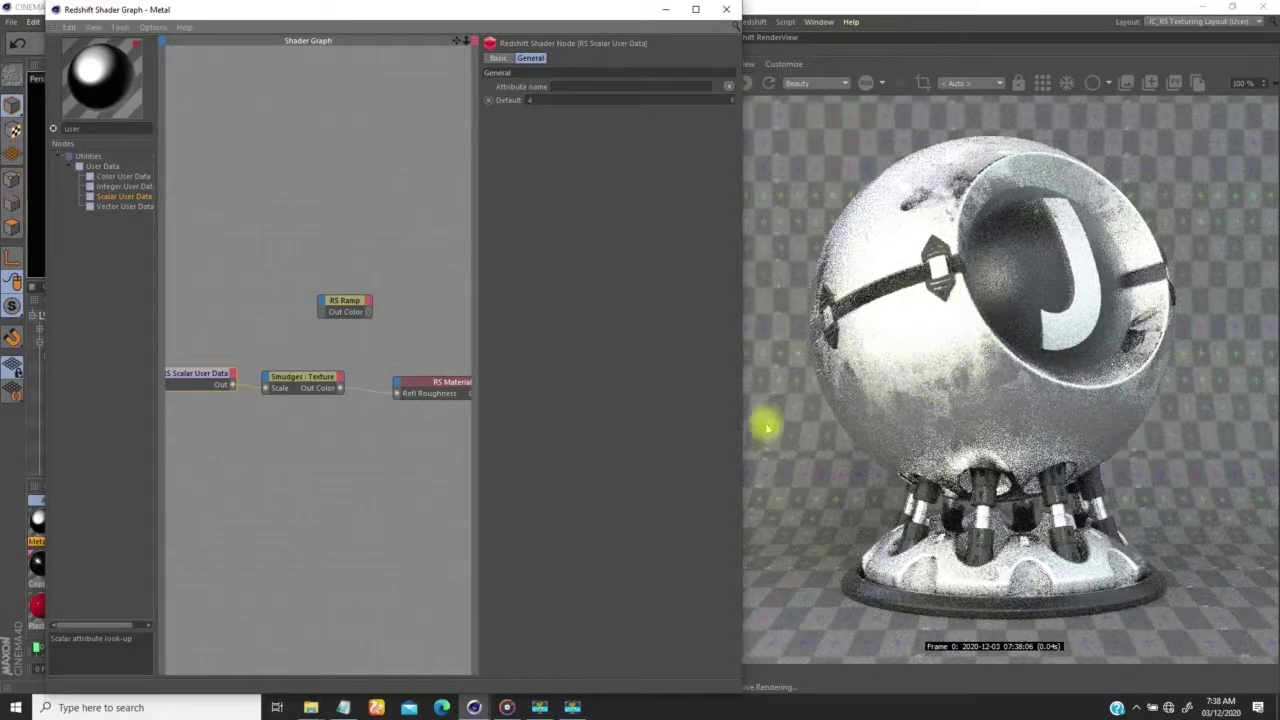
middle_drag(322, 349, 414, 352)
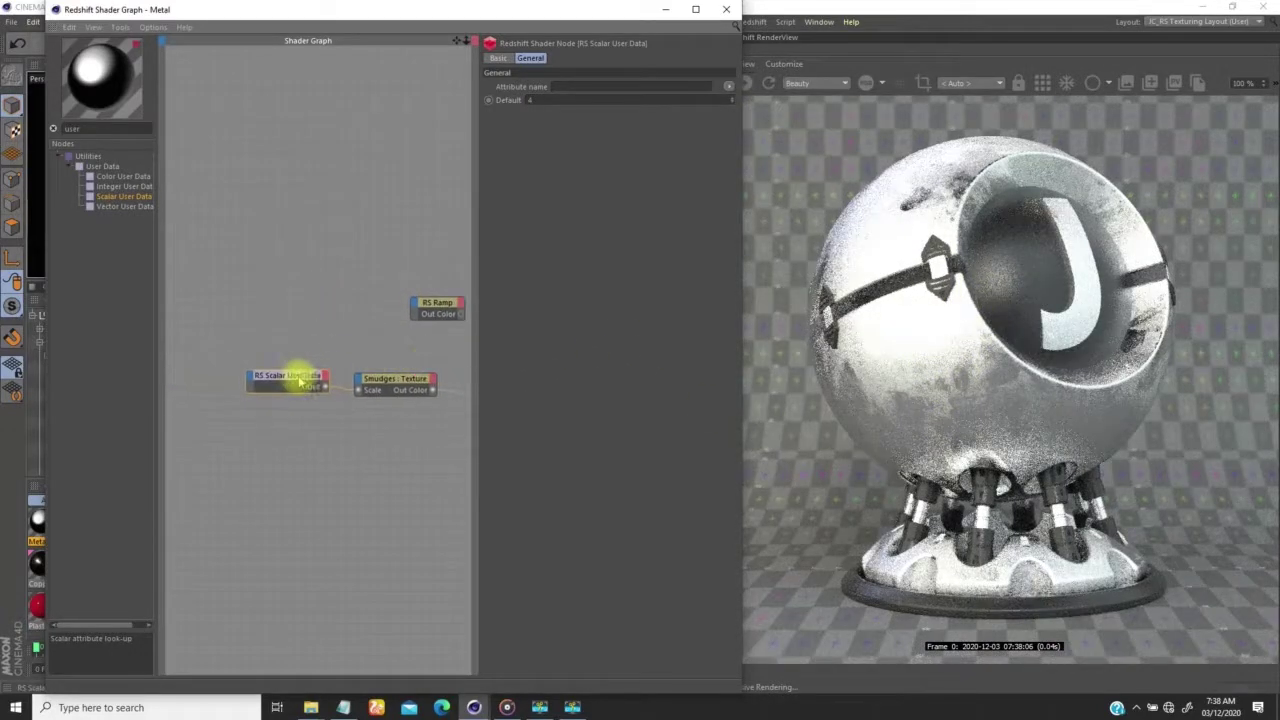
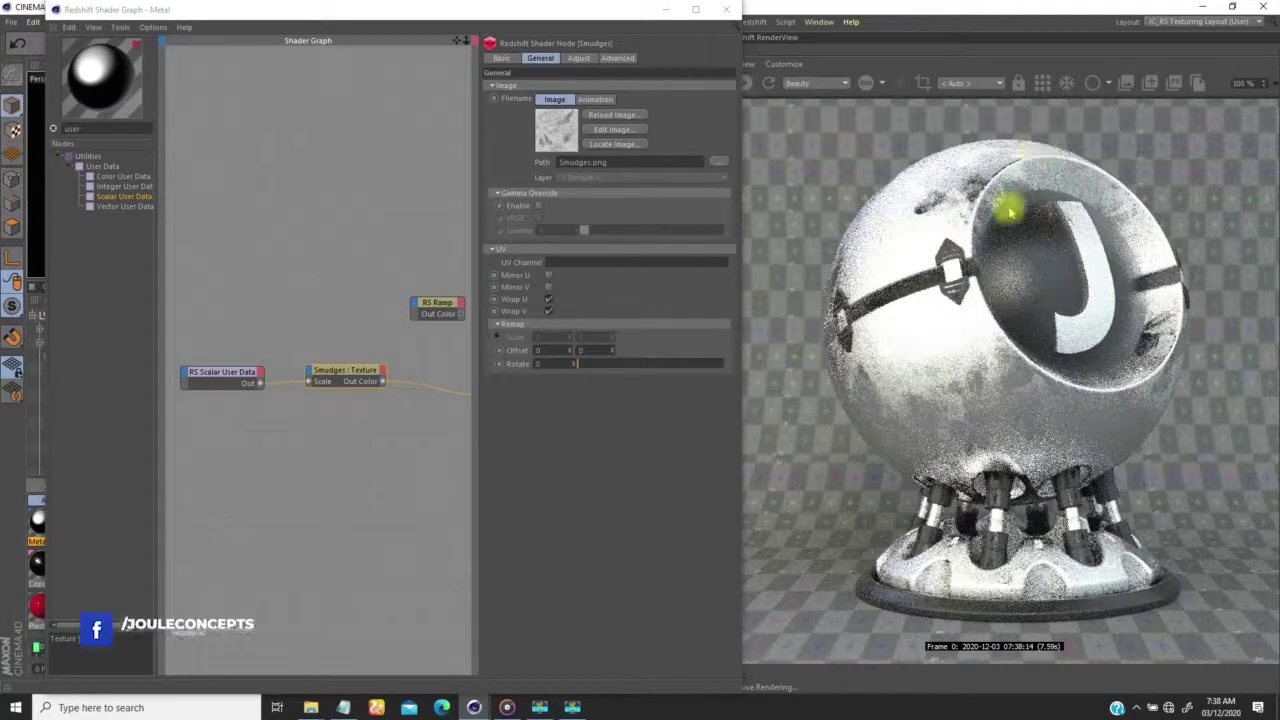
click(336, 346)
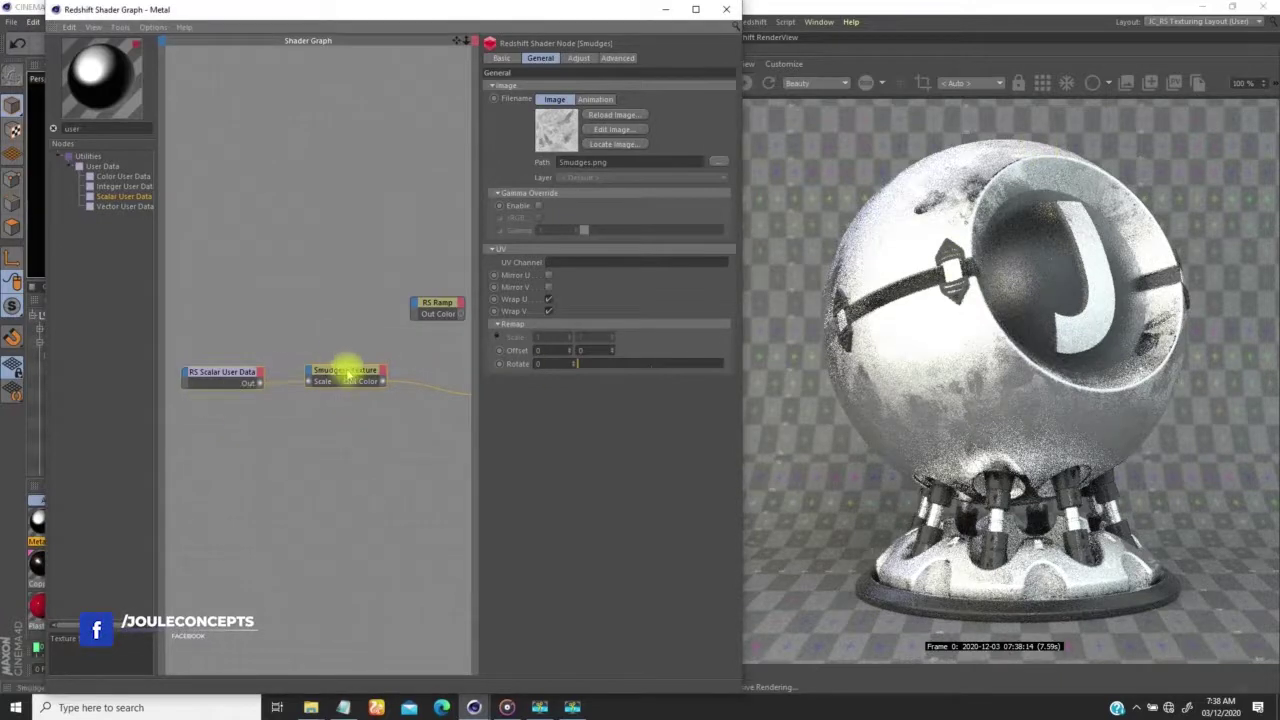
Insert the RS Ramp between the Smudges texture and RS Material, wiring the texture to its Alt Input and its output to Refl Roughness
drag(343, 368, 285, 360)
mouse_move(434, 302)
mouse_down()
mouse_move(396, 346)
mouse_move(376, 347)
mouse_up()
click(463, 358)
middle_drag(400, 368, 295, 358)
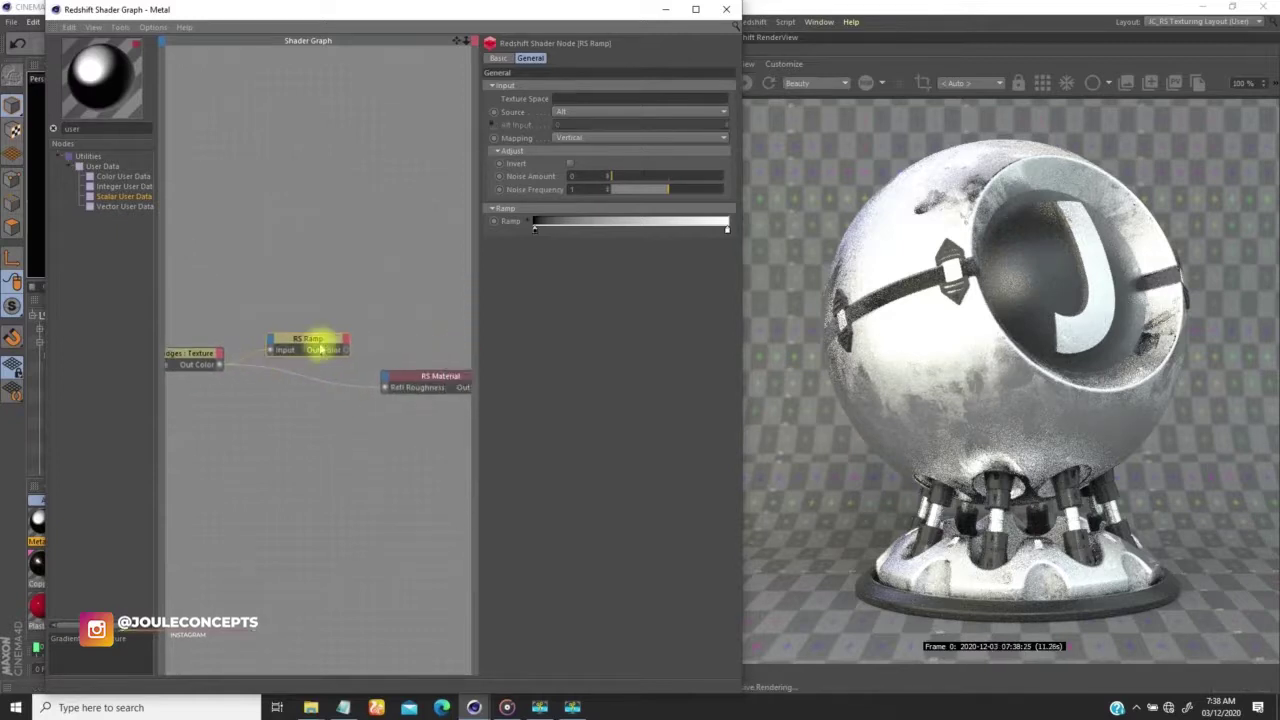
drag(343, 350, 385, 387)
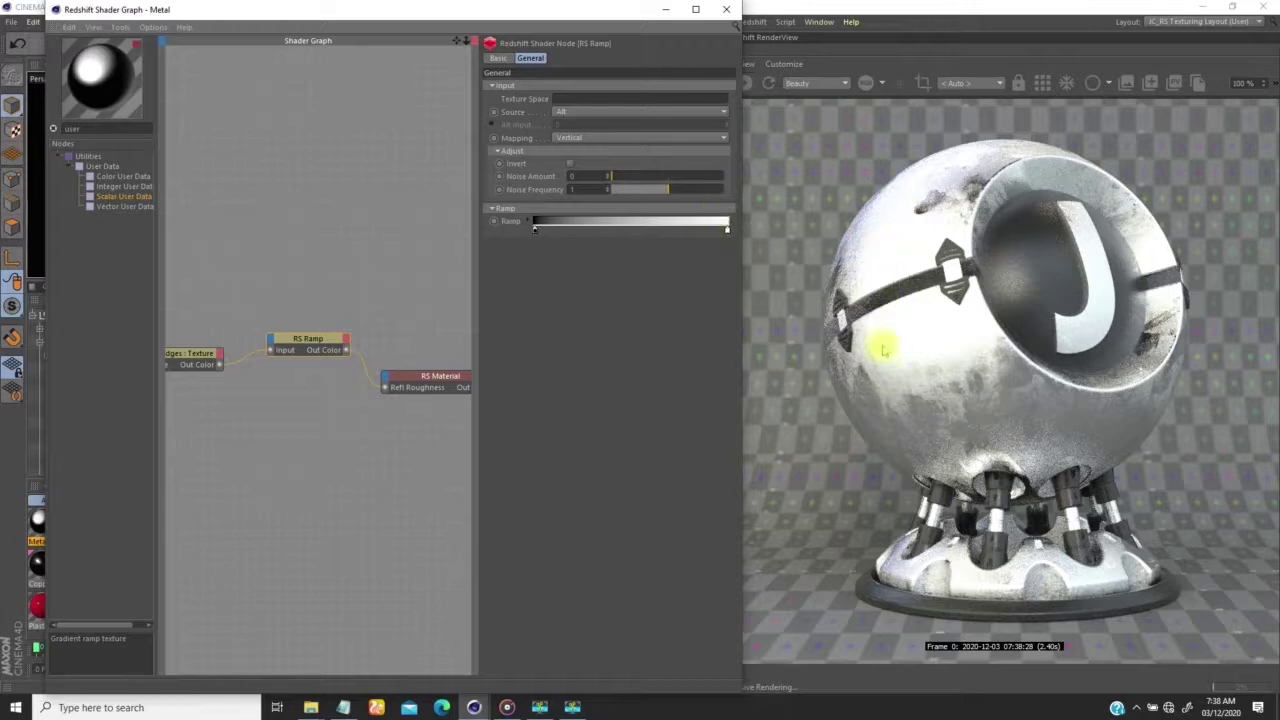
Darken the ramp's white knot to a gray of about 62% brightness
double_click(728, 232)
drag(743, 249, 782, 260)
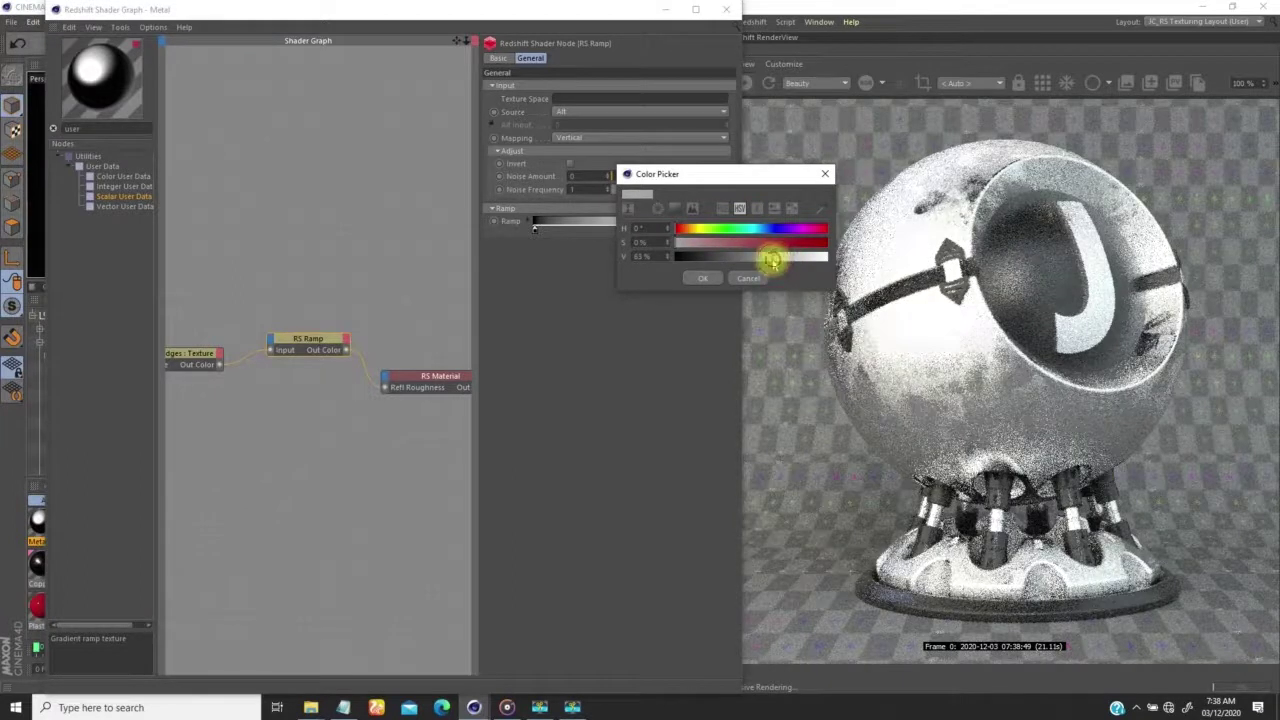
click(703, 278)
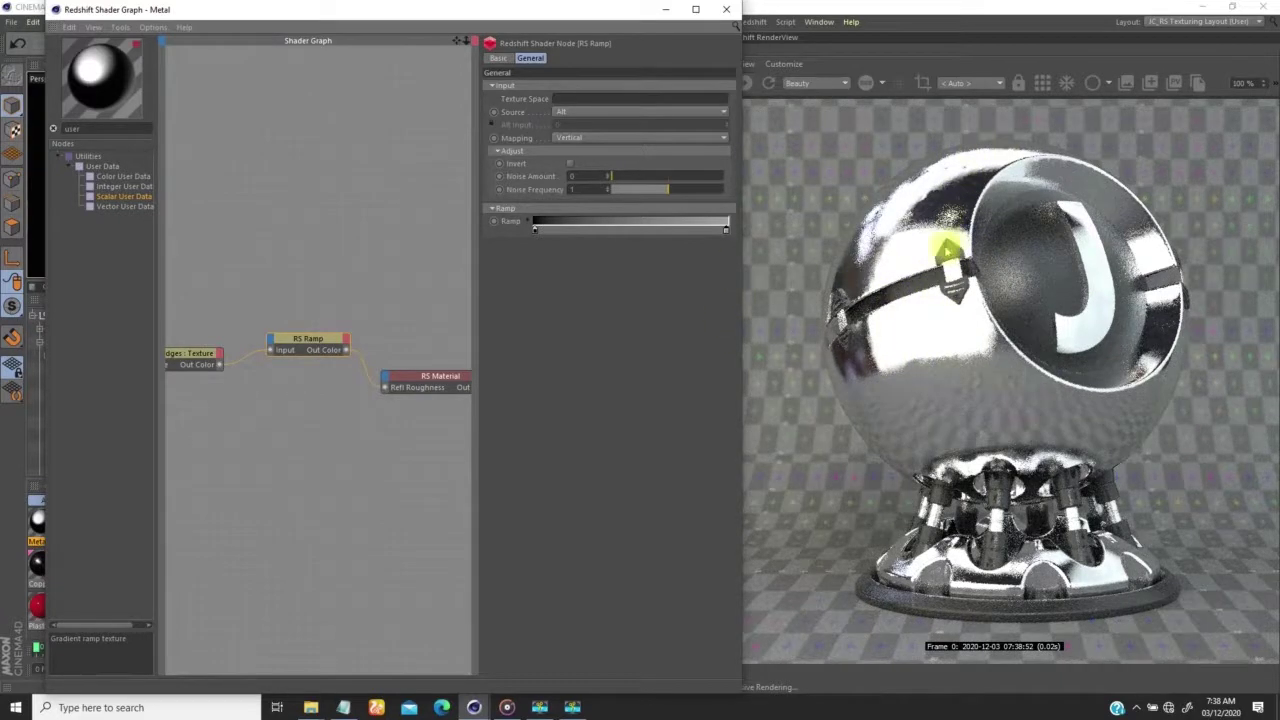
Raise the ramp's black knot to 20% brightness and lighten the gray knot at its other end
double_click(533, 229)
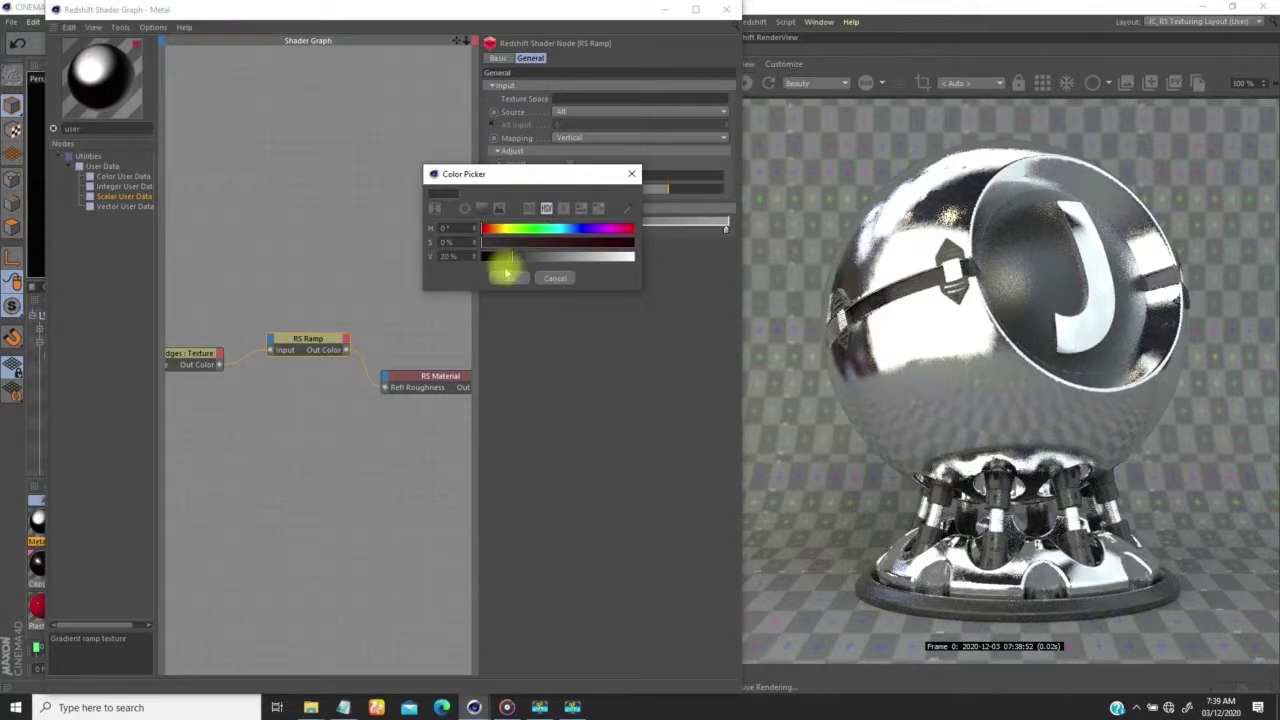
click(509, 278)
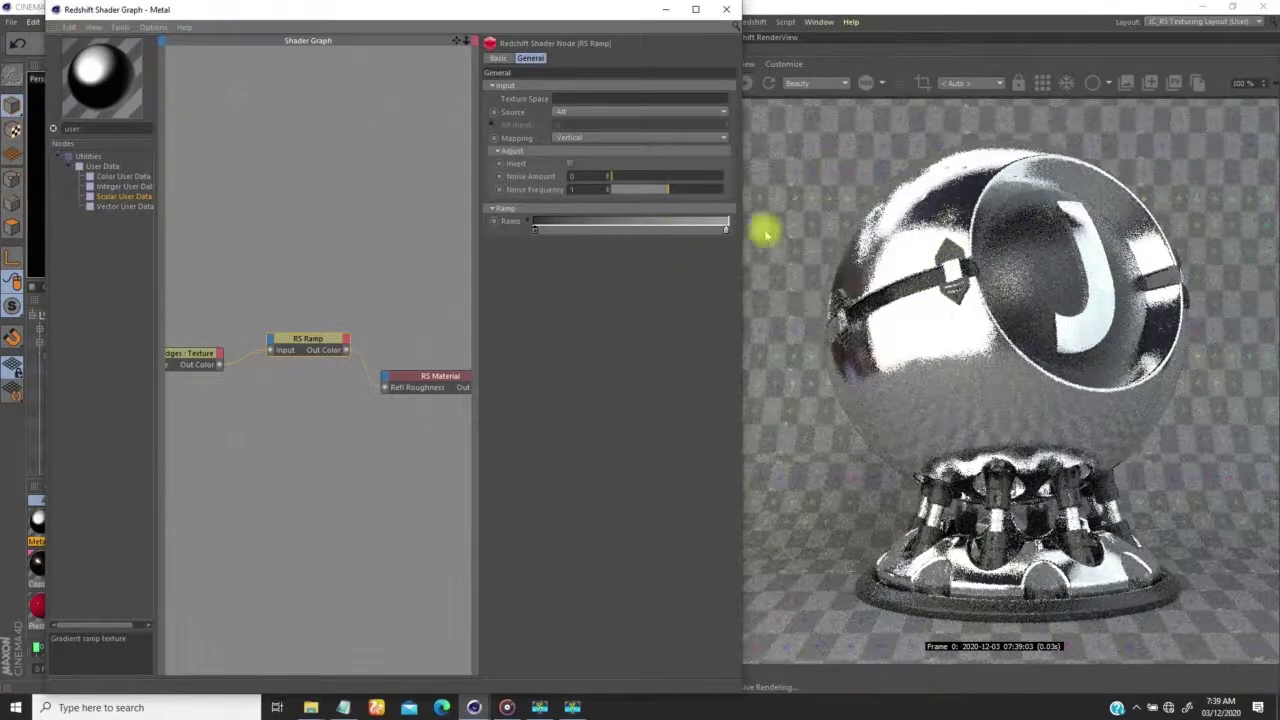
double_click(723, 230)
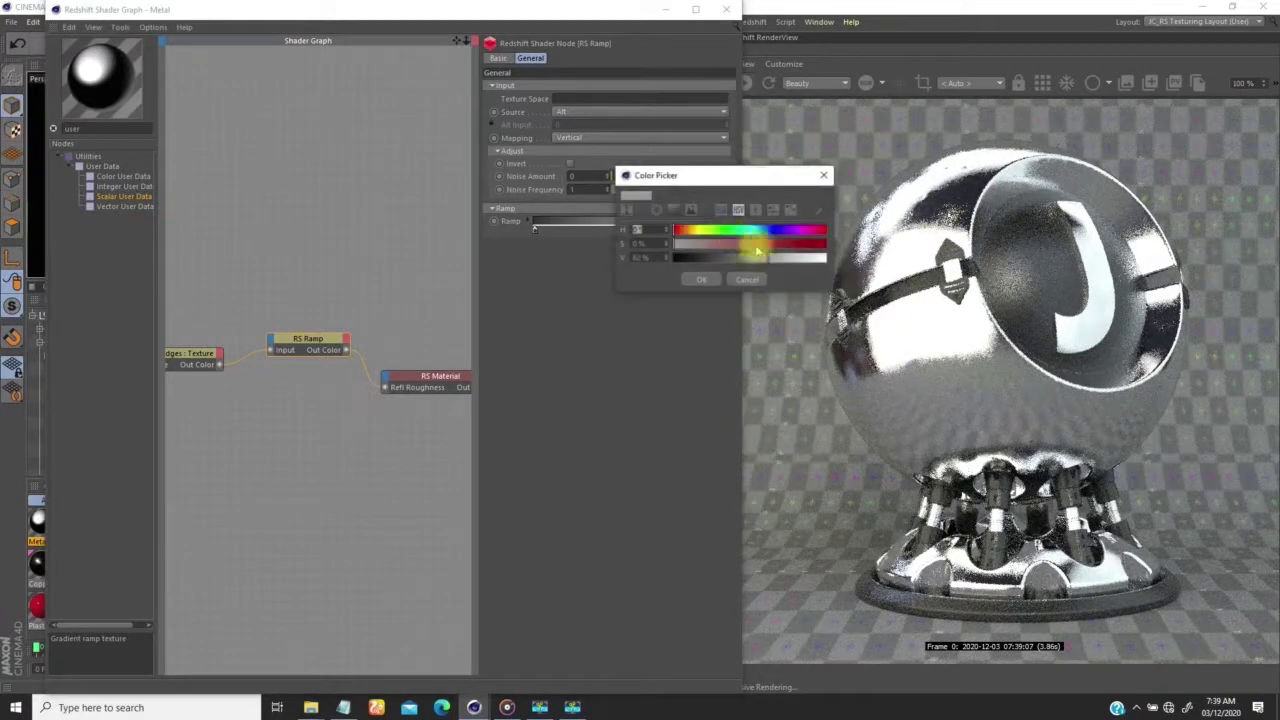
click(701, 279)
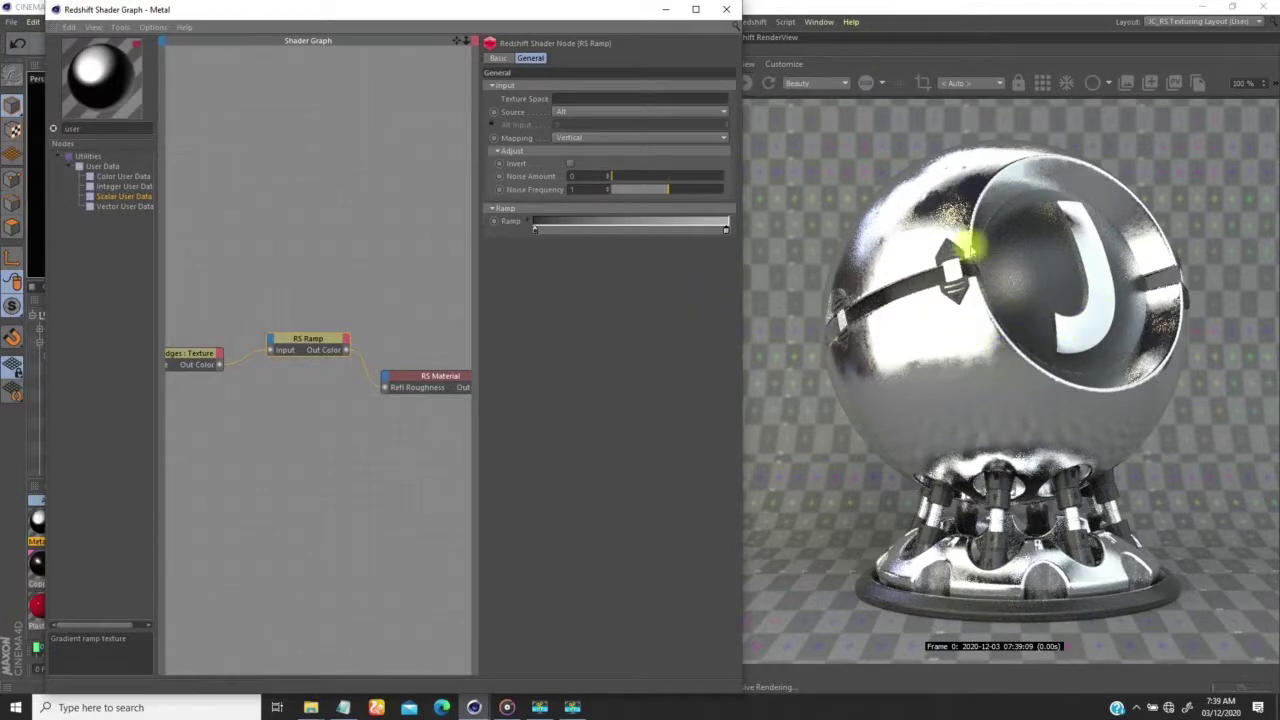
Add the 5d63db4246458 image from the tex folder to the shader graph as a texture node
middle_drag(359, 329, 414, 340)
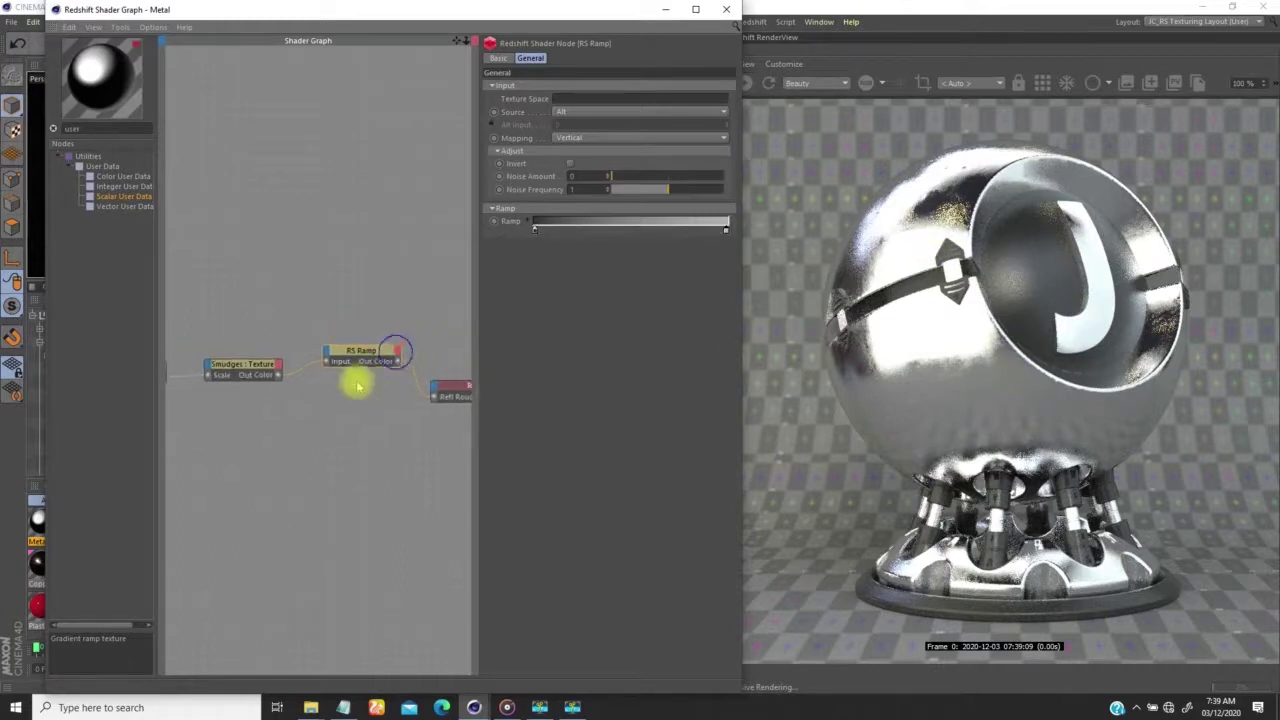
scroll(315, 400, down, 1)
middle_drag(290, 399, 359, 388)
scroll(326, 380, down, 1)
scroll(286, 397, down, 1)
click(311, 705)
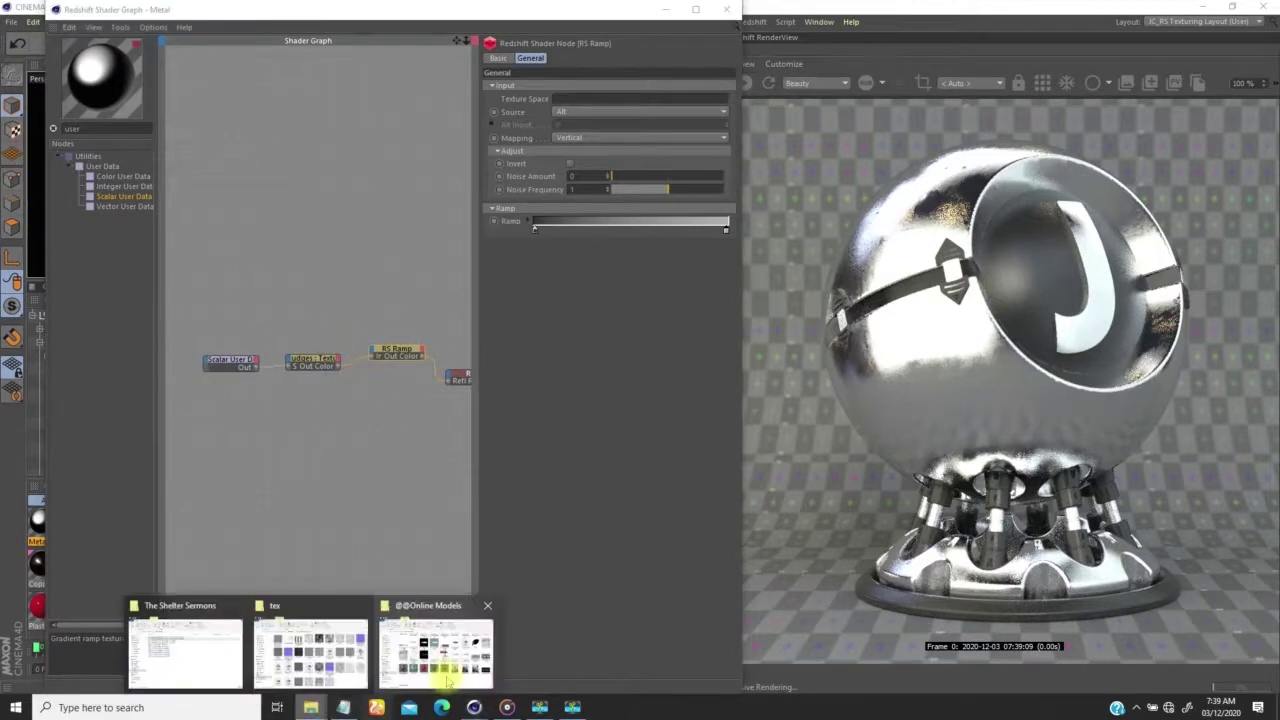
click(326, 640)
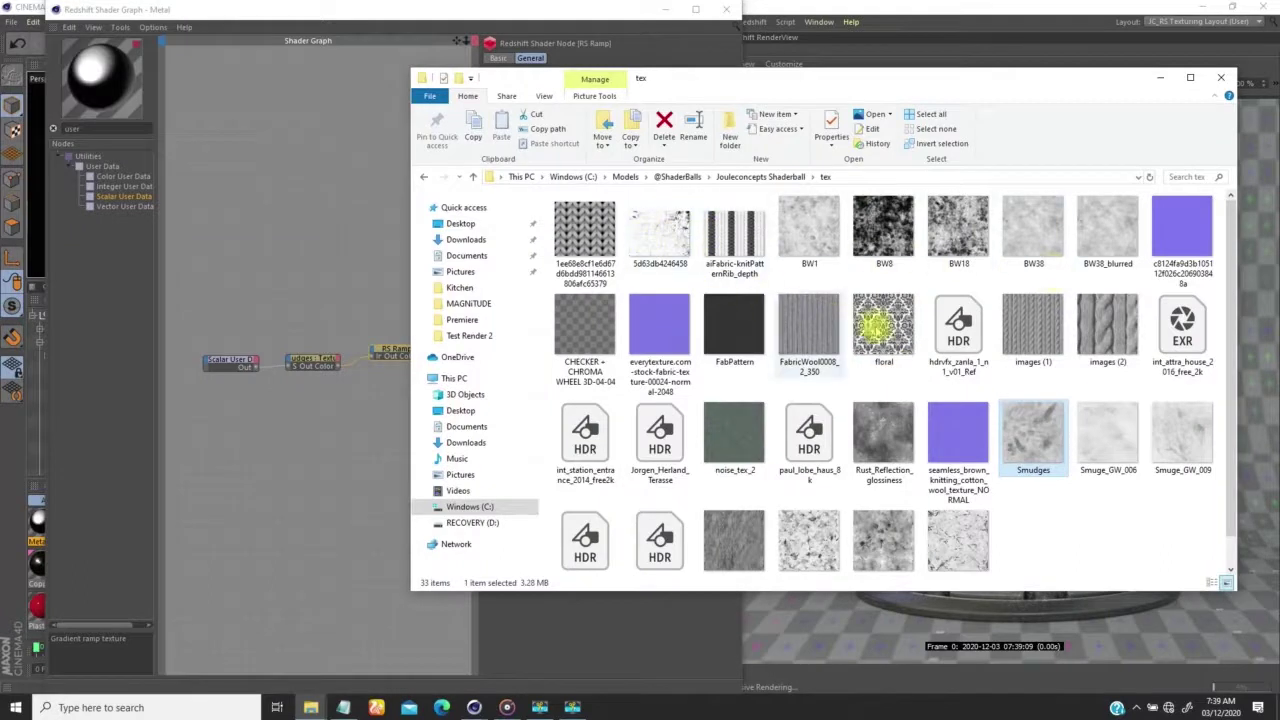
scroll(1214, 300, down, 1)
scroll(1214, 300, up, 1)
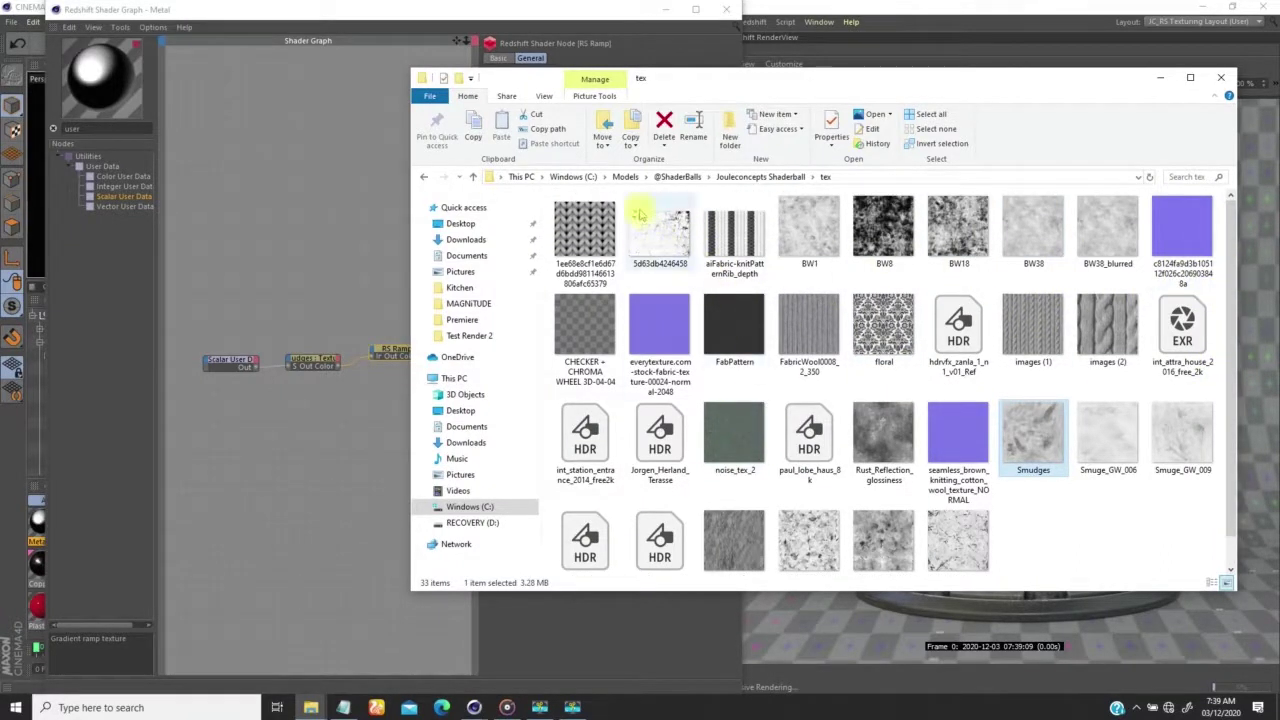
click(662, 235)
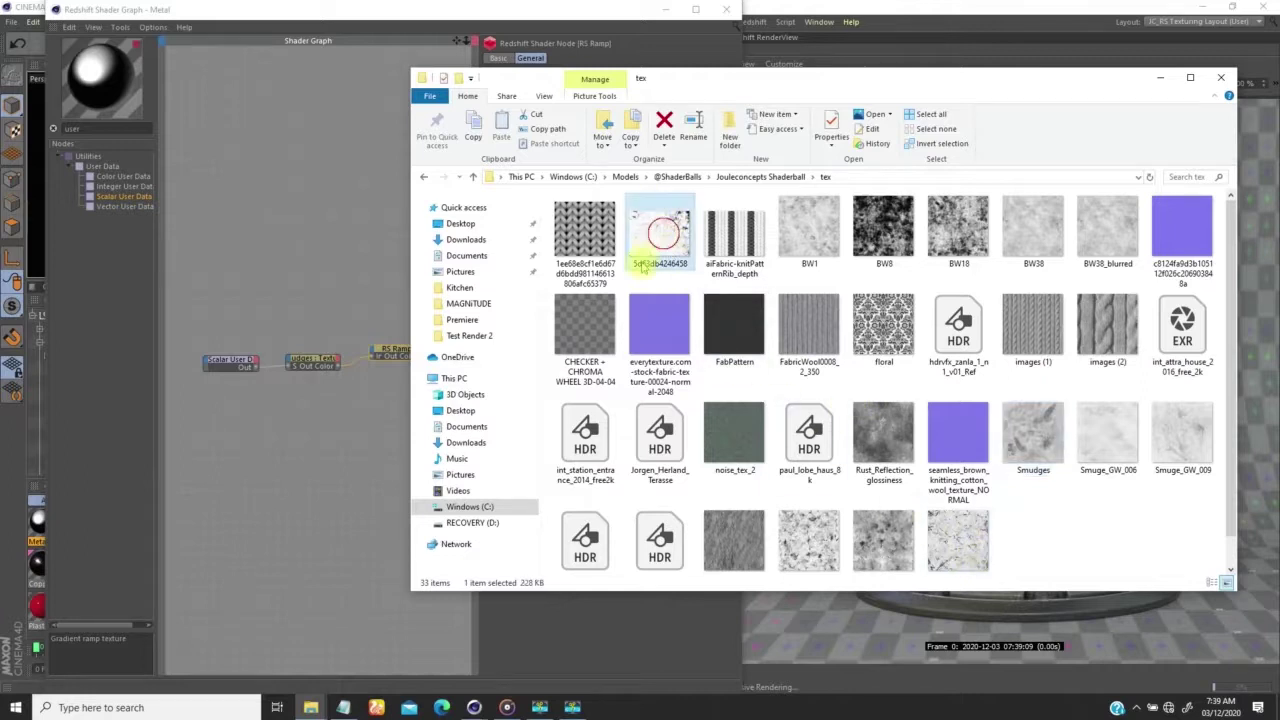
drag(258, 432, 283, 457)
Add the scratched-smudge_8k image to the graph and stack both new texture nodes below the Smudges branch
click(966, 538)
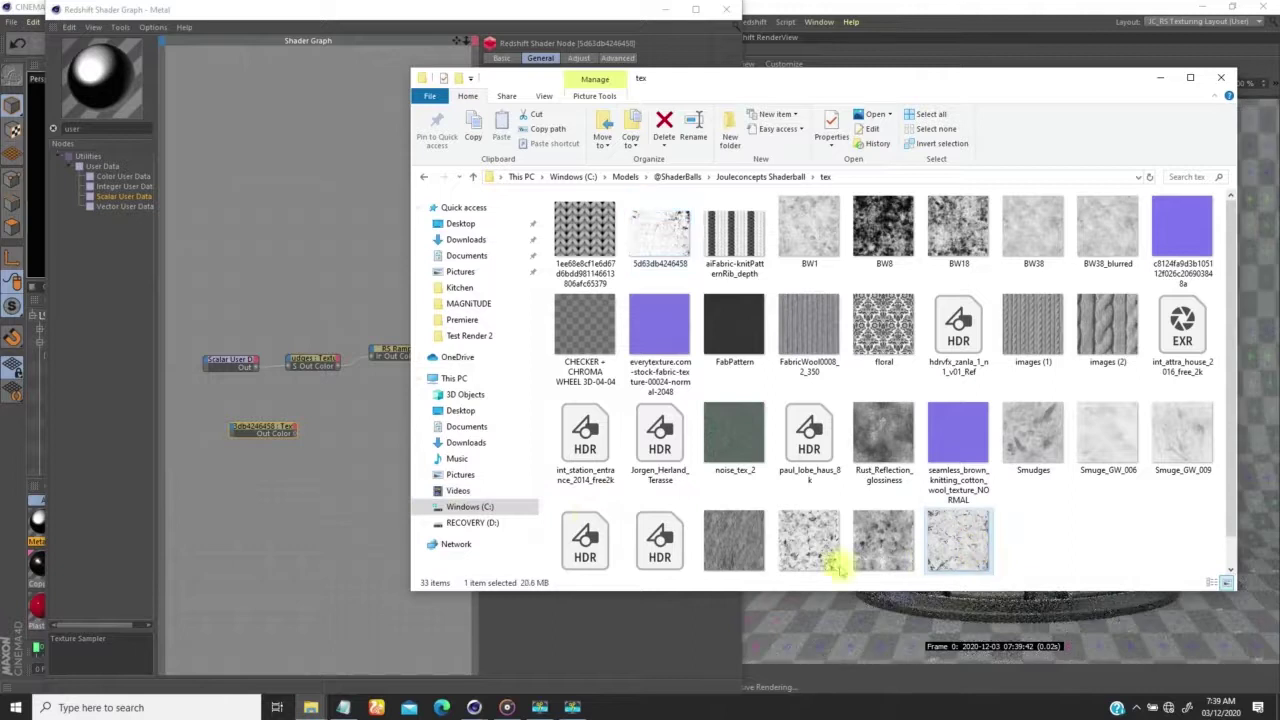
drag(272, 495, 280, 497)
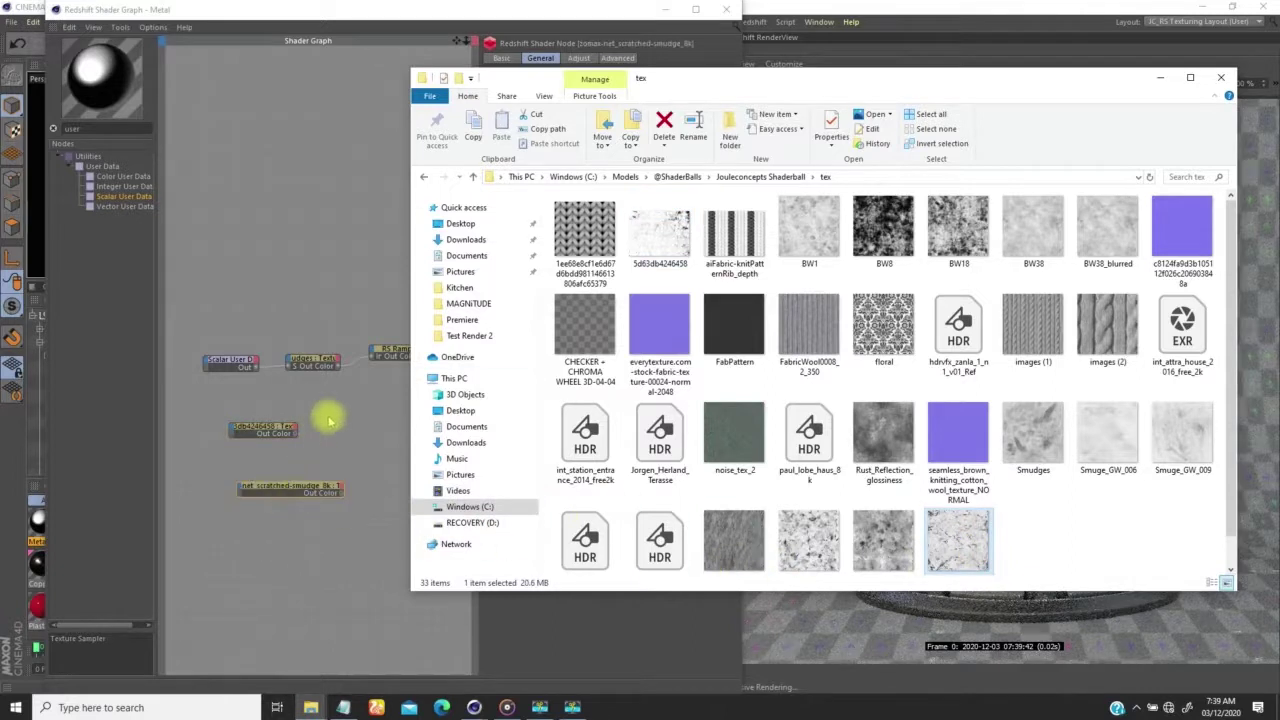
click(329, 420)
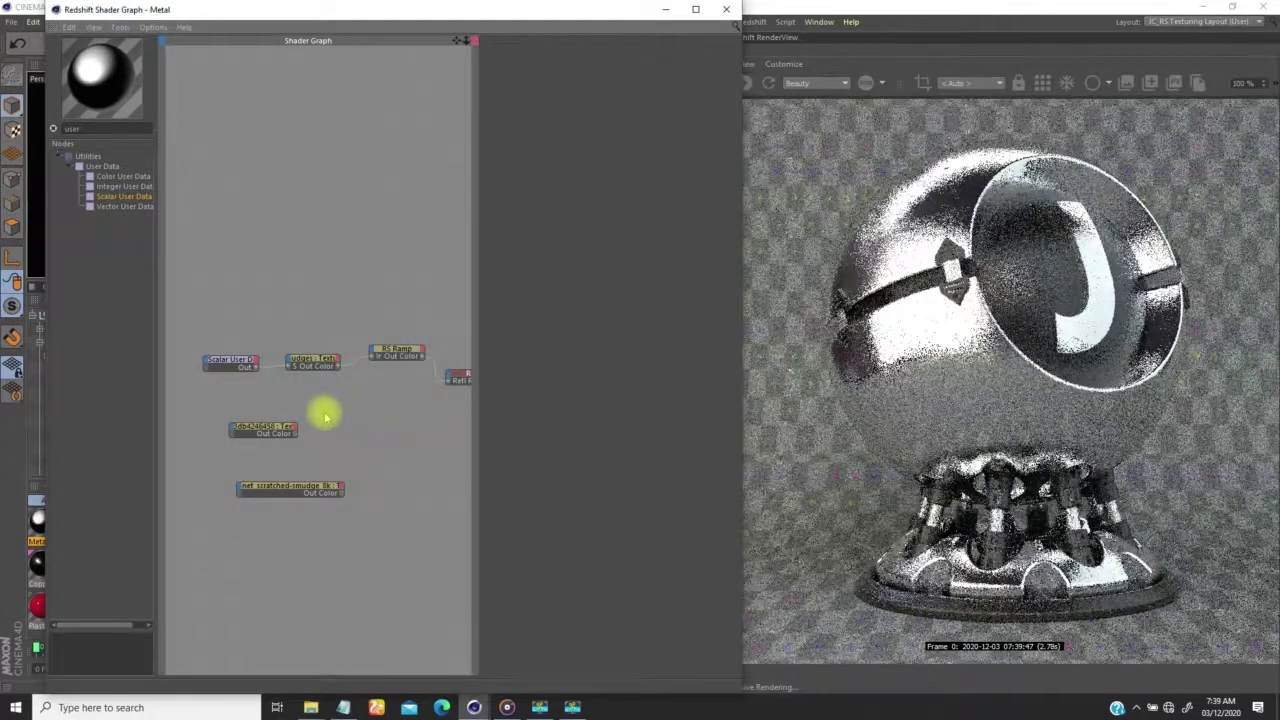
click(305, 425)
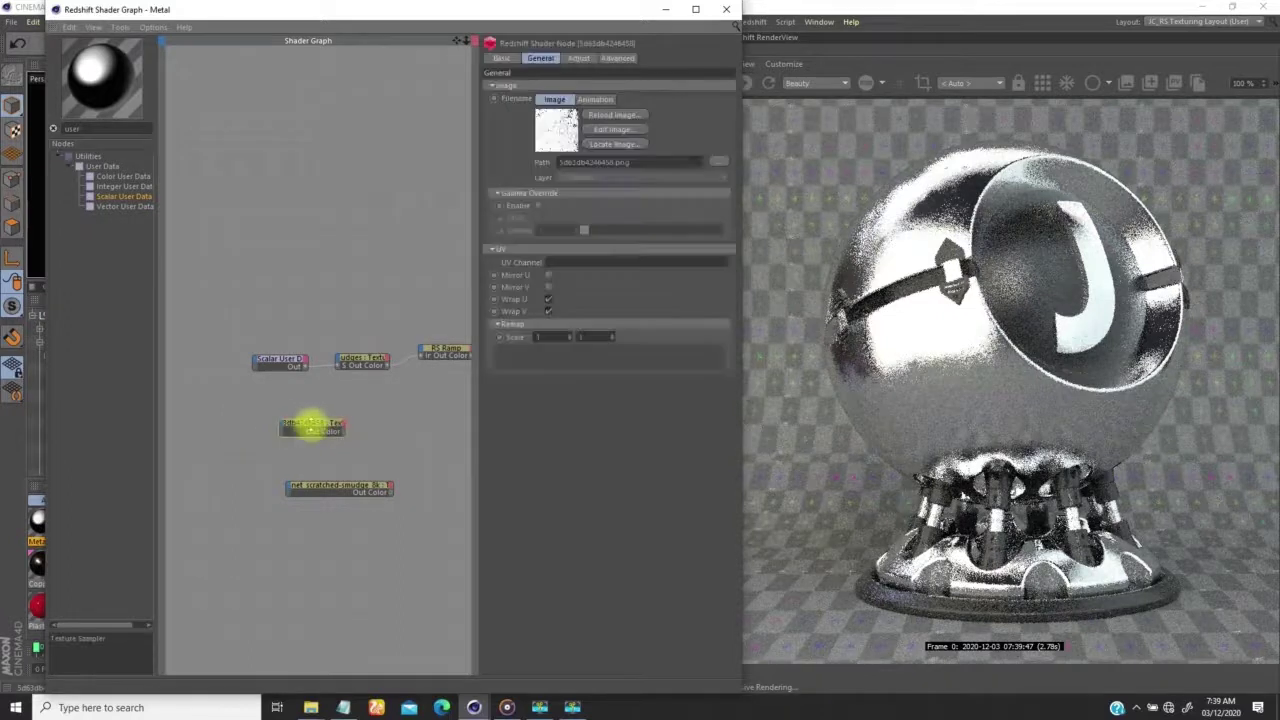
drag(314, 424, 264, 424)
click(334, 486)
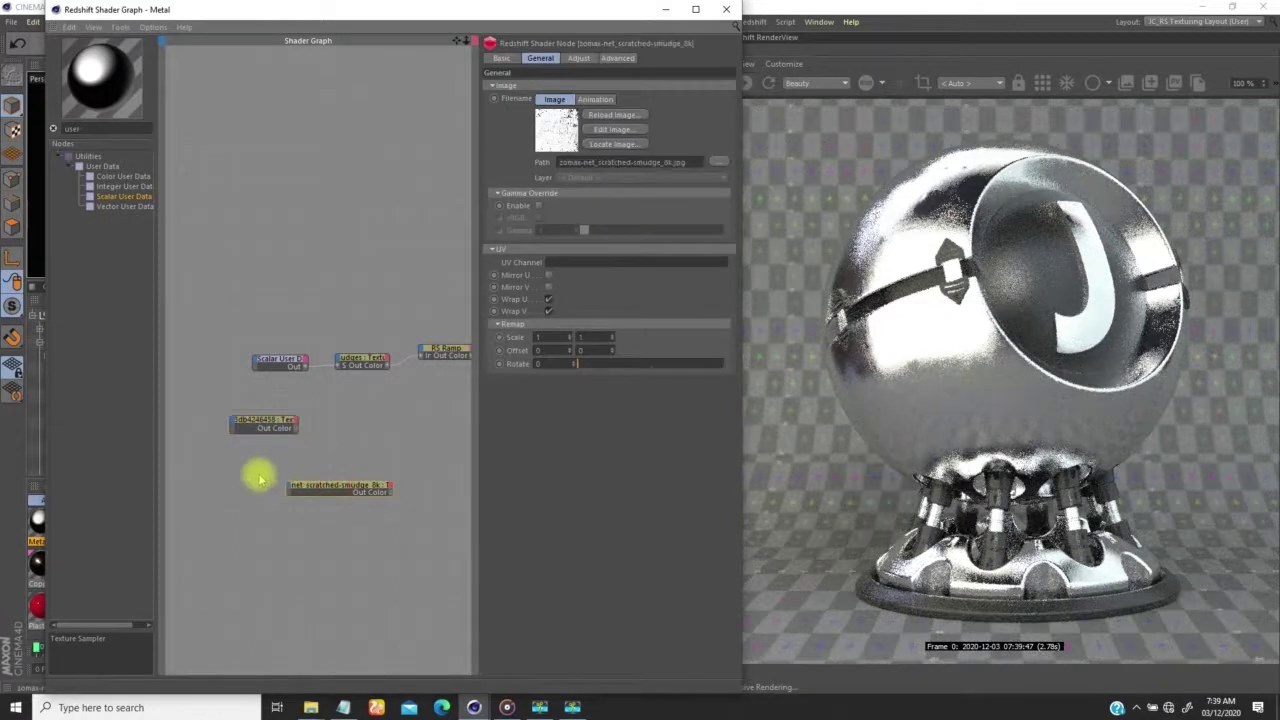
drag(322, 489, 250, 469)
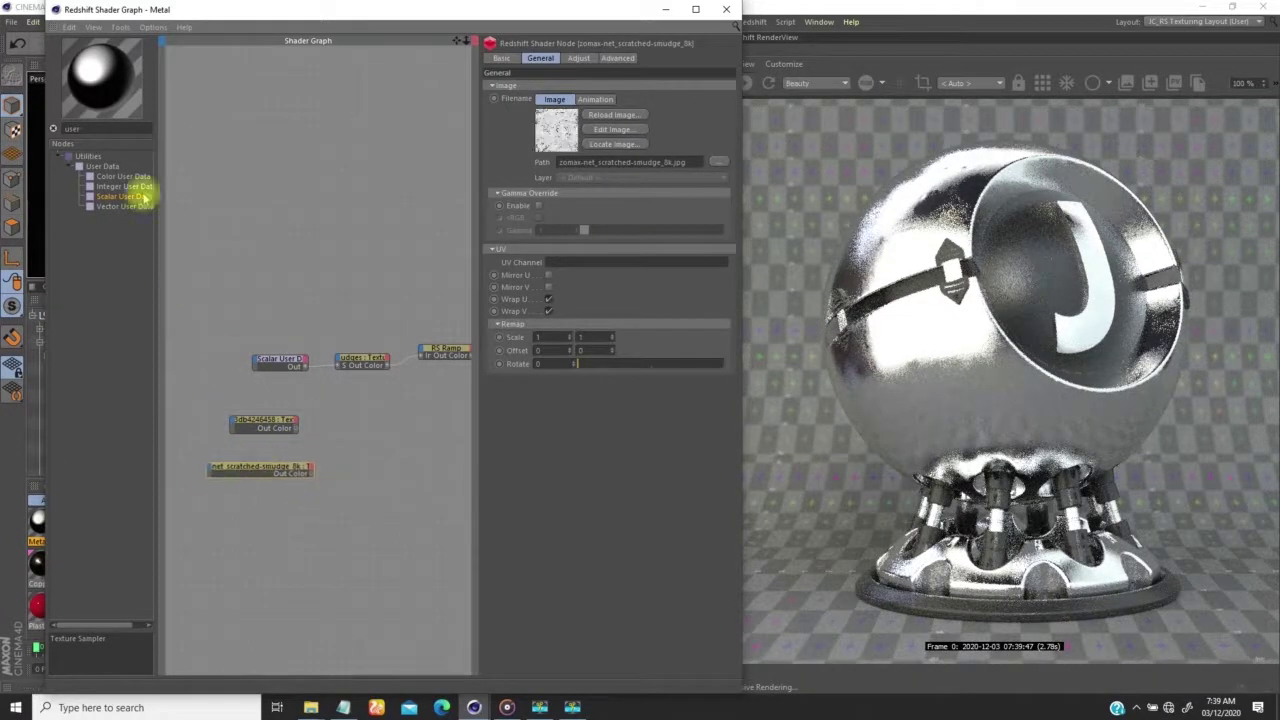
Add a Bump Map node and wire the 5d63db4246458 texture's Out Color to its Input
text(bum)
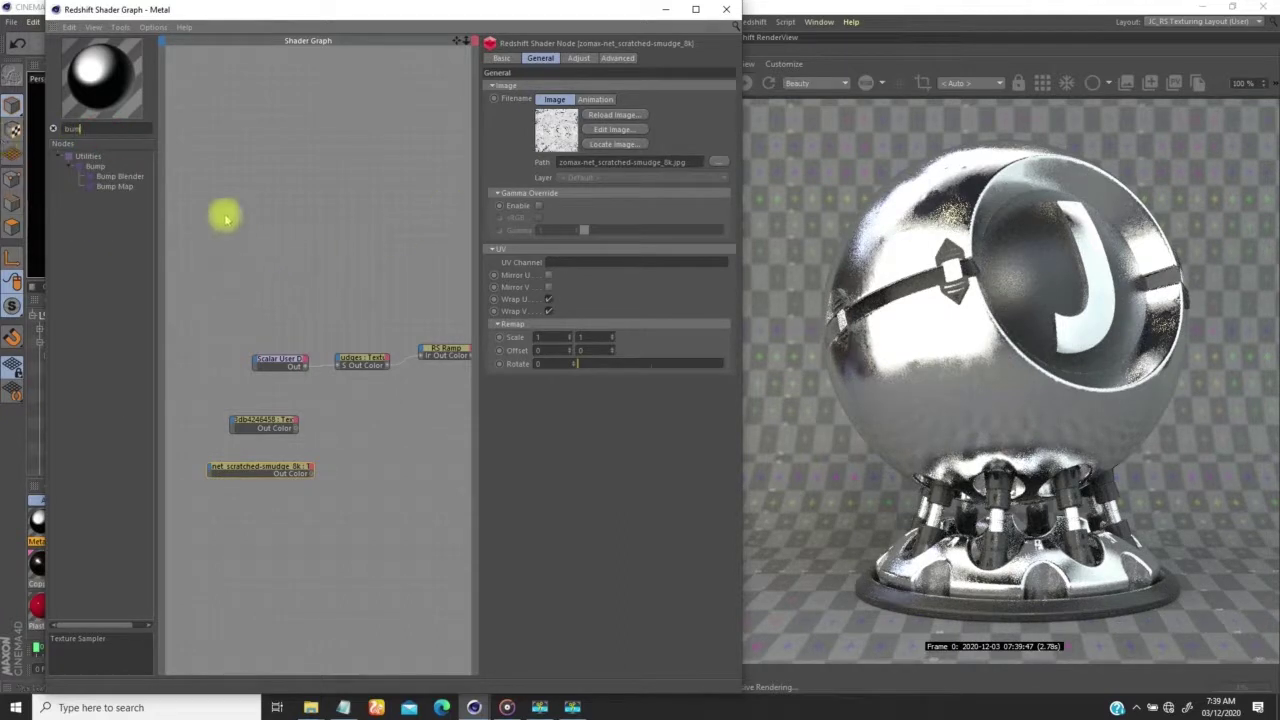
click(118, 186)
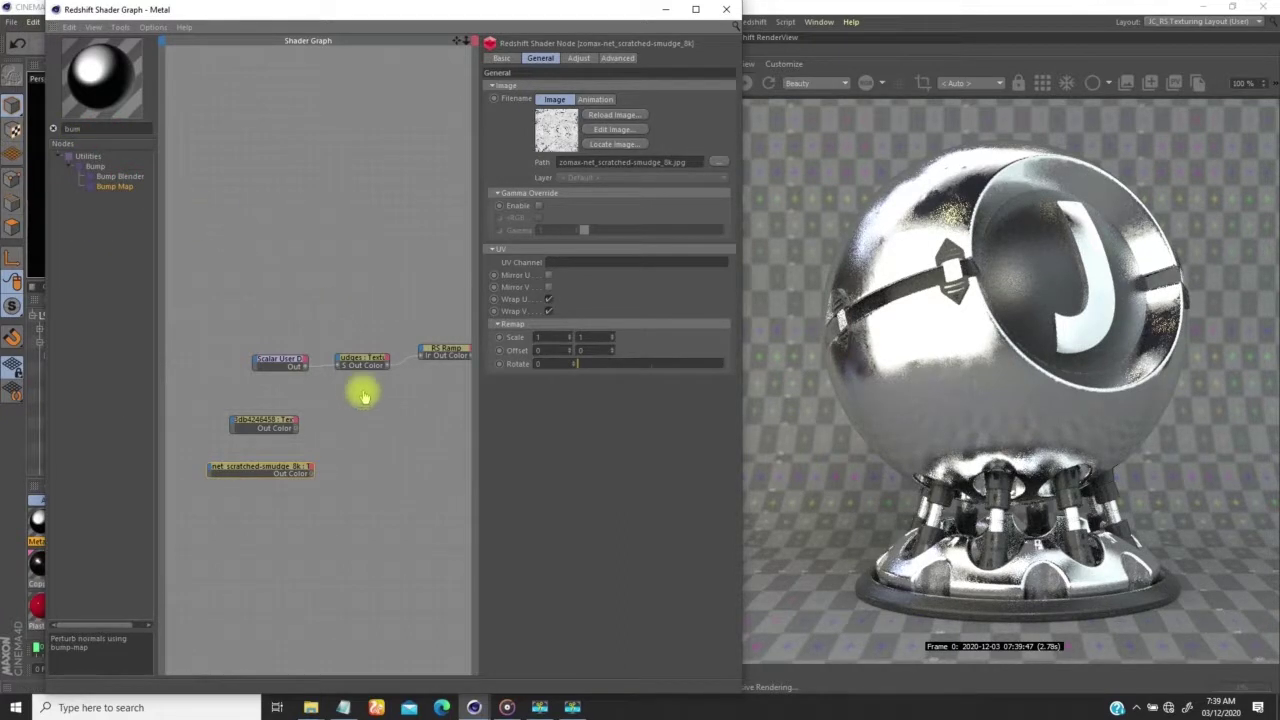
click(404, 429)
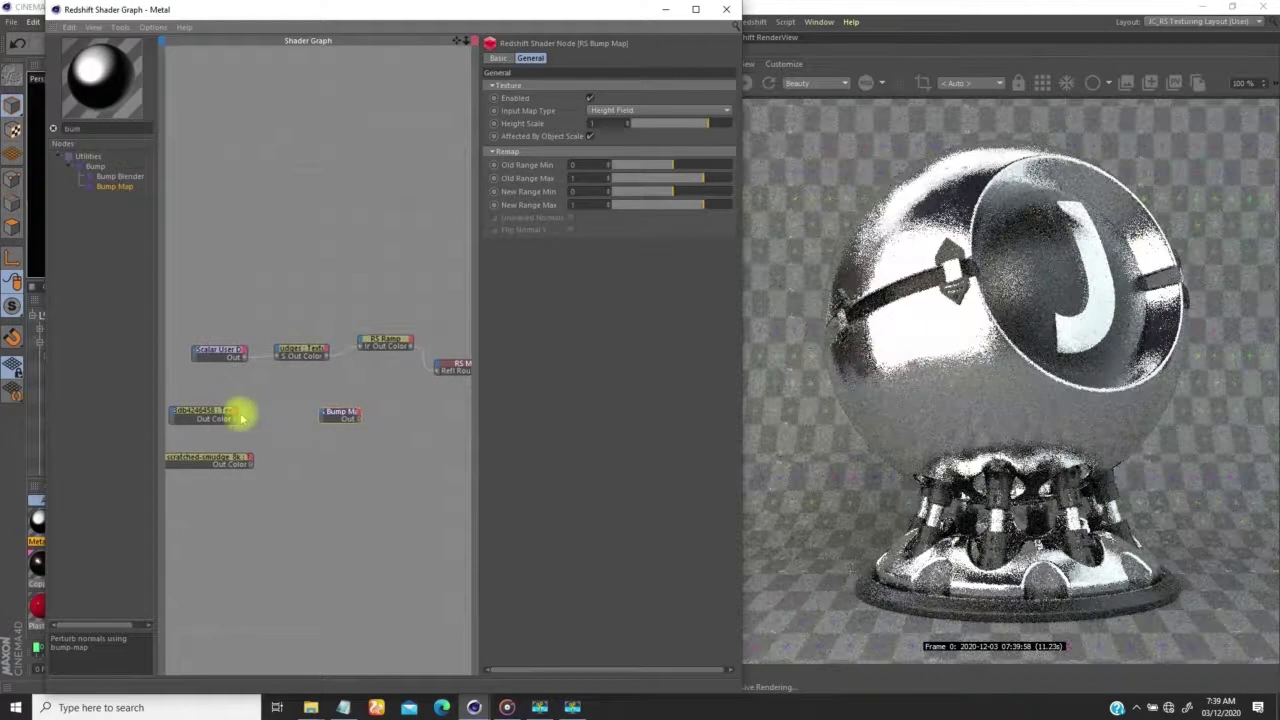
click(237, 420)
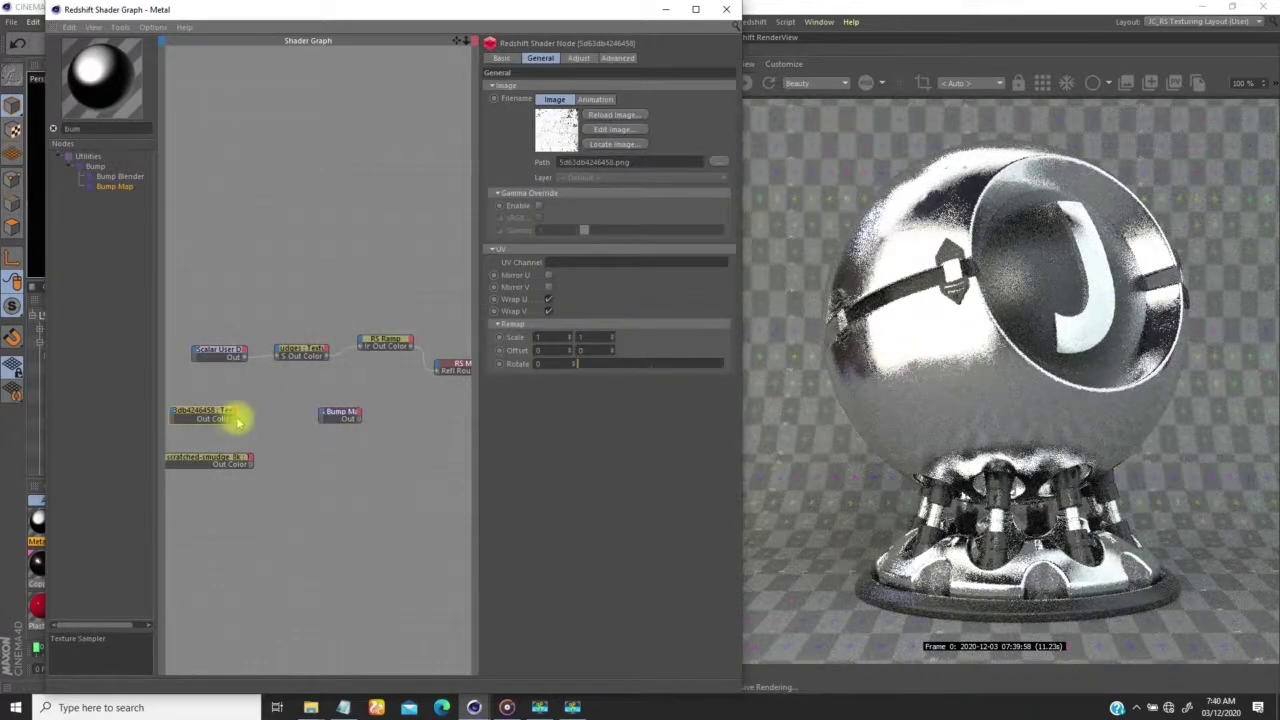
drag(233, 420, 322, 417)
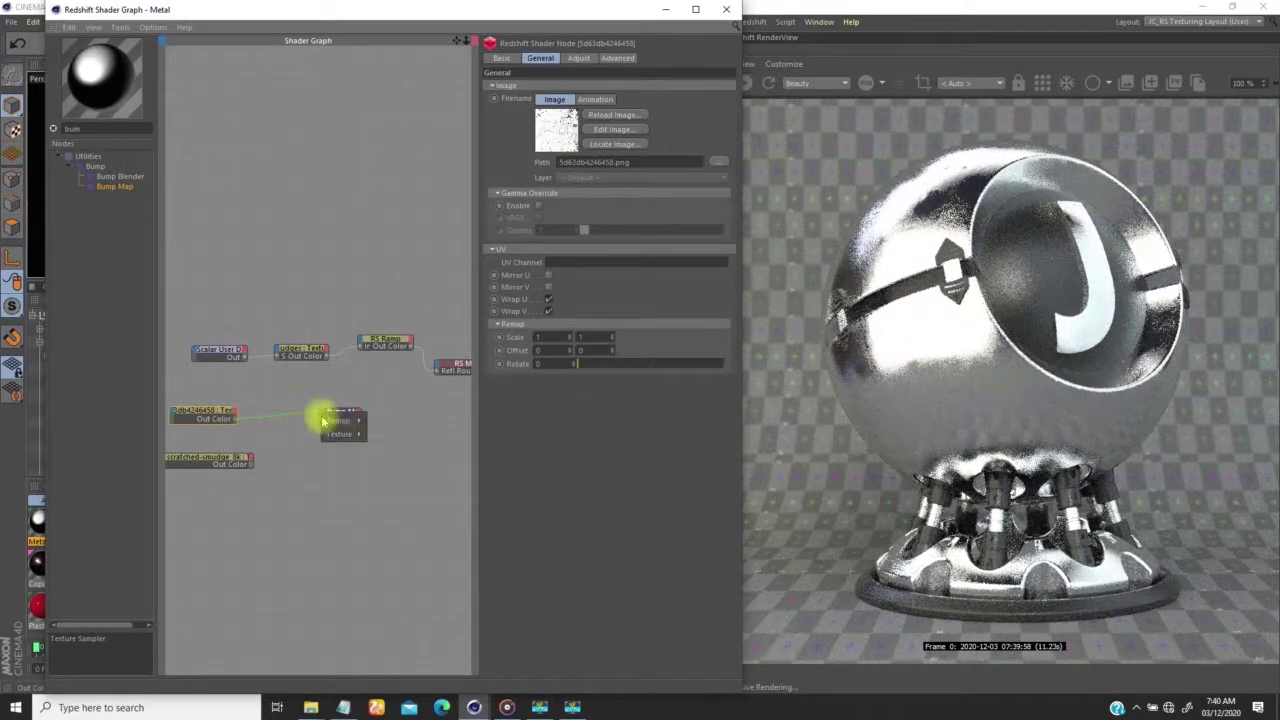
Connect the RS Bump Map's output to the RS Material's overall Bump Input
alt+right_drag(384, 396, 446, 336)
alt+middle_drag(361, 383, 293, 389)
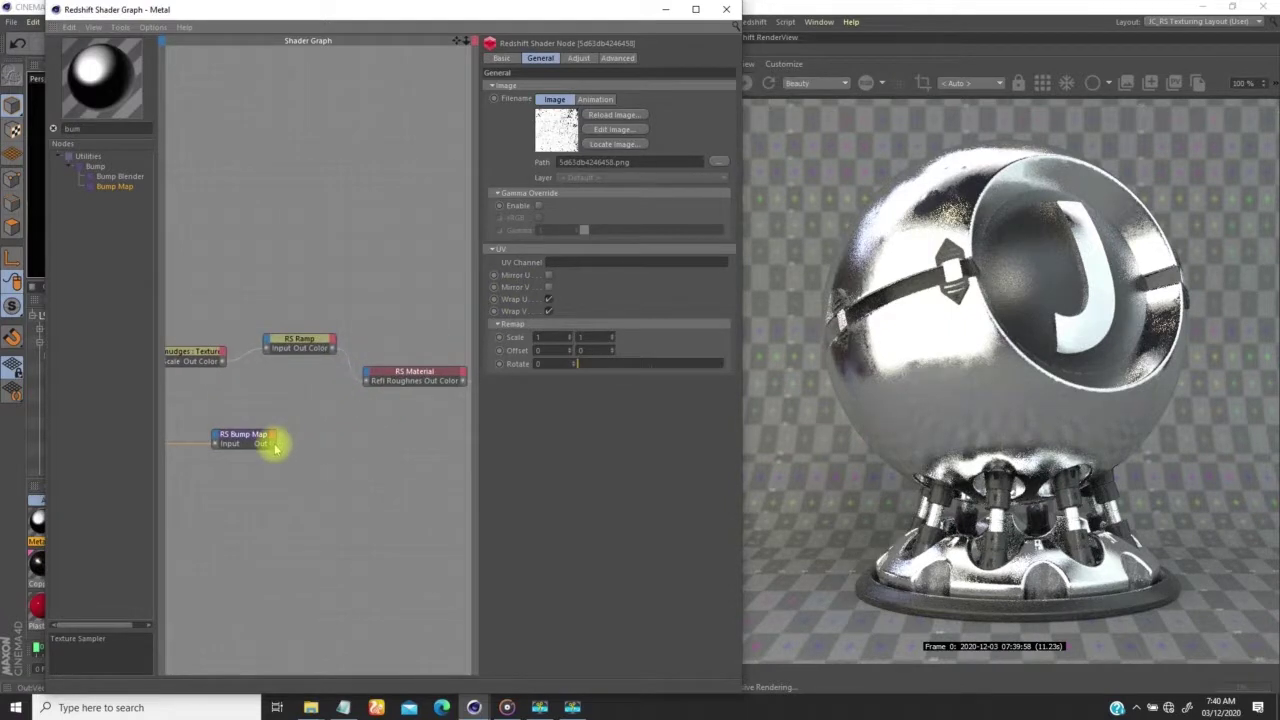
drag(272, 443, 367, 378)
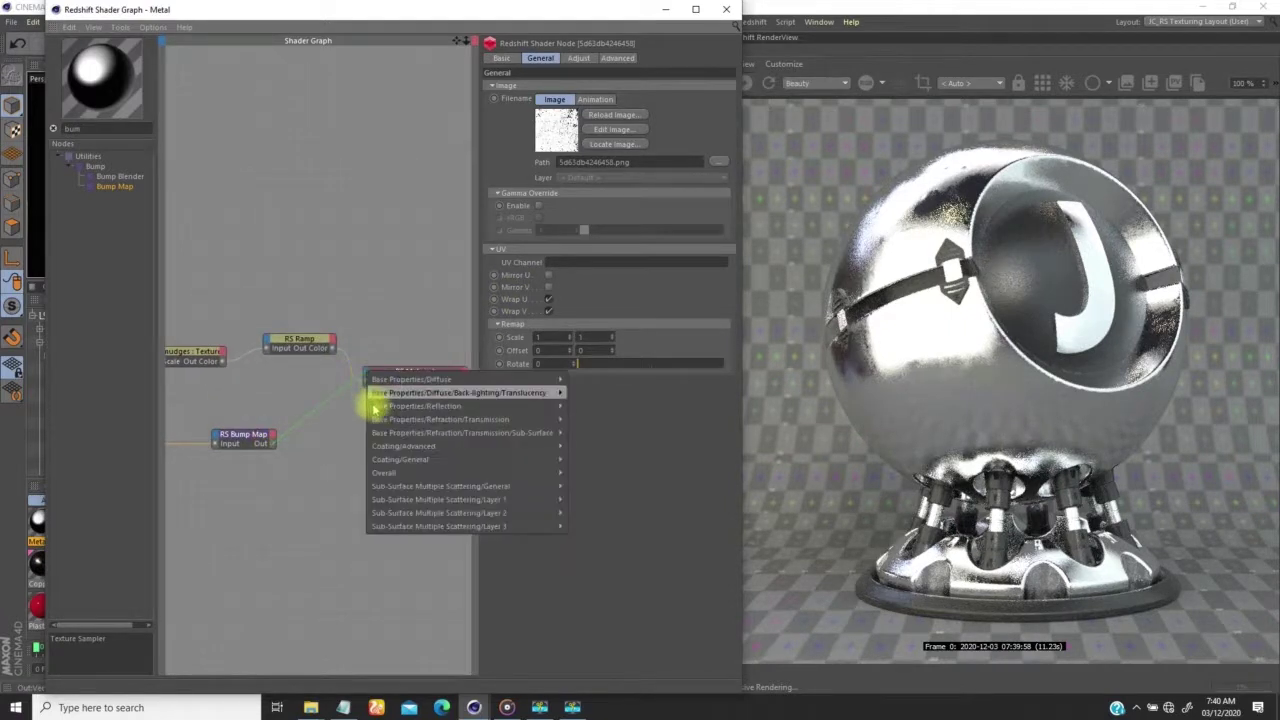
mouse_move(557, 472)
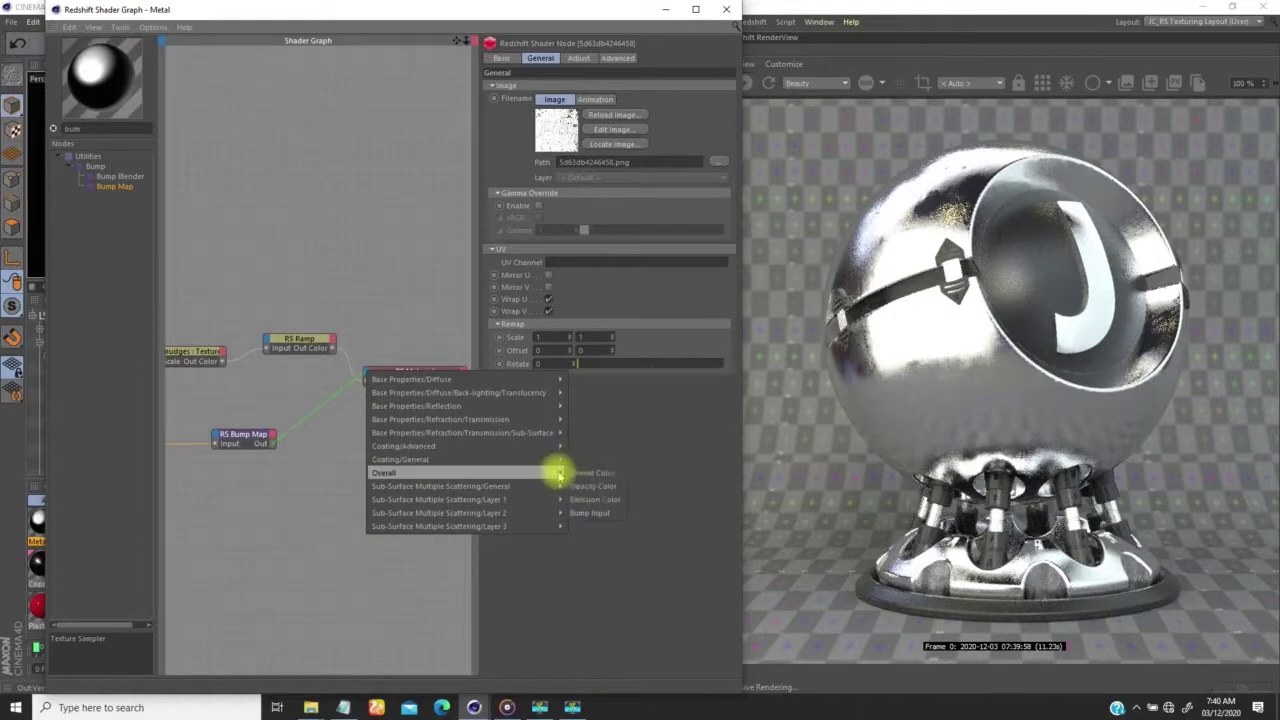
click(580, 508)
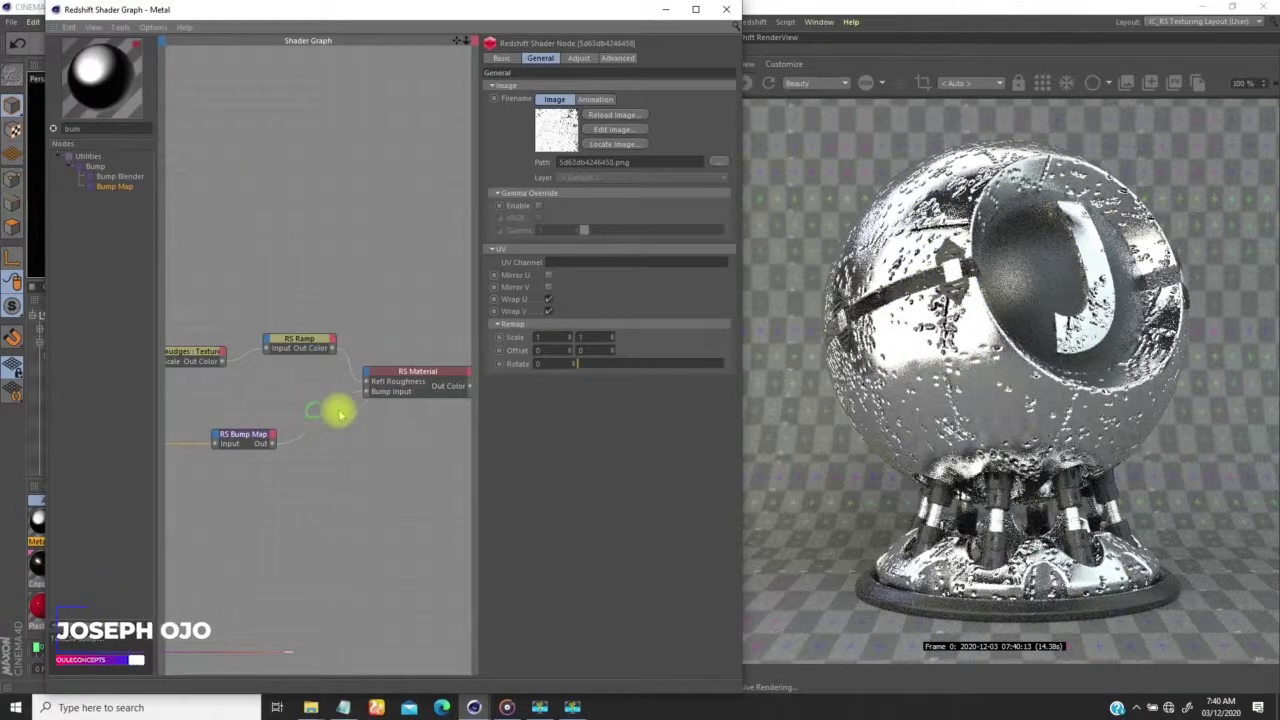
Feed the Scale of the 5d63db4246458 texture with a second RS Scalar User Data node
middle_drag(340, 414, 555, 389)
middle_drag(288, 410, 350, 396)
drag(345, 393, 362, 384)
drag(361, 317, 316, 390)
click(424, 421)
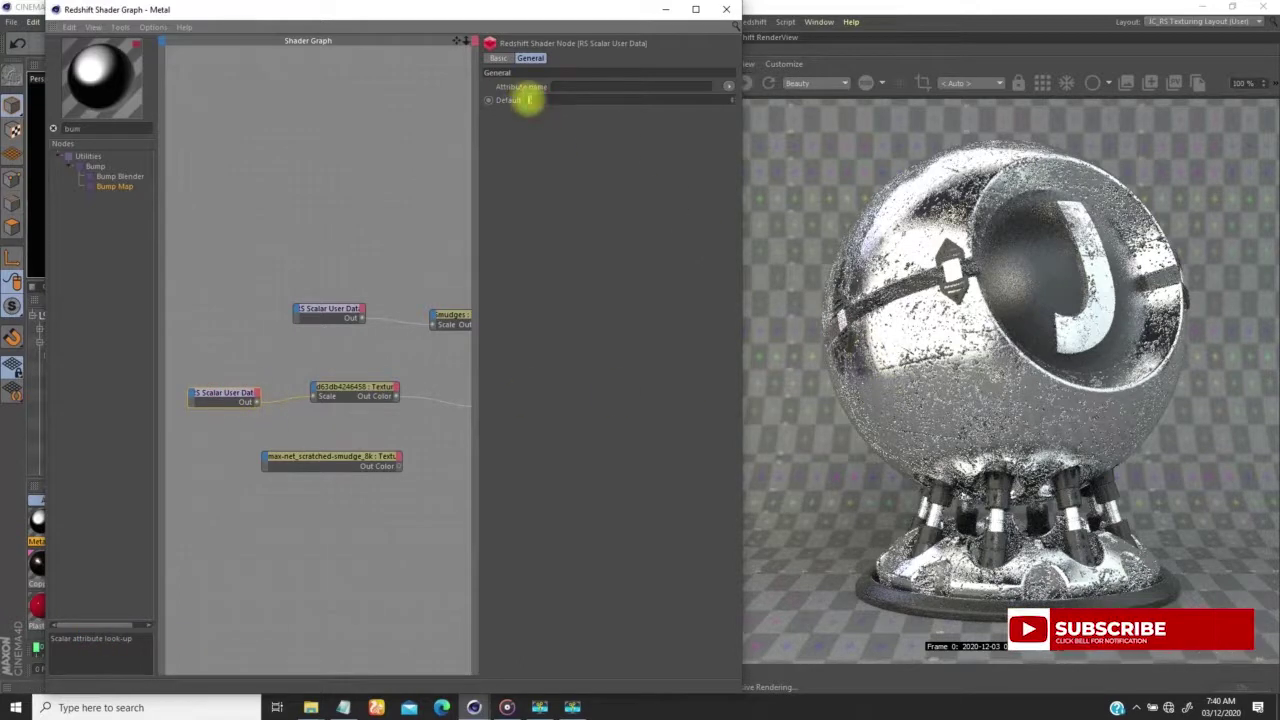
Try a default of 5 on the RS Scalar User Data node scaling the bump texture, and settle on 6
key(Return)
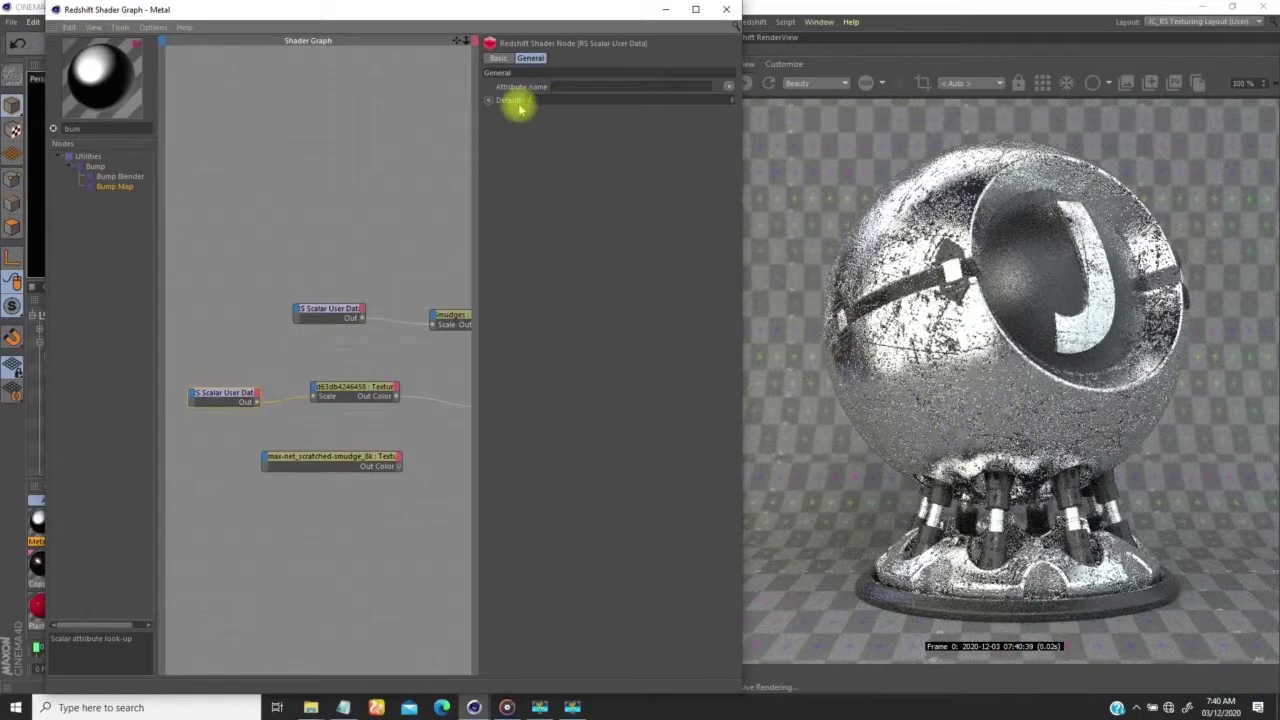
text(6)
key(Return)
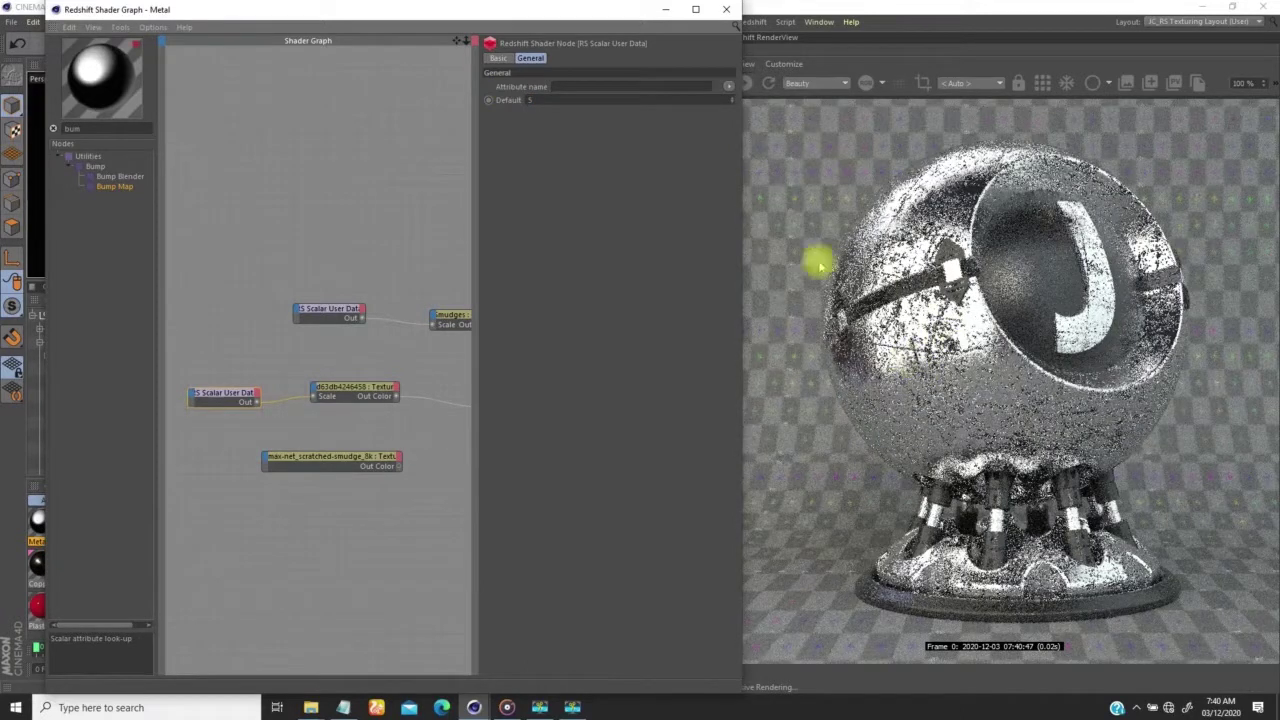
double_click(528, 100)
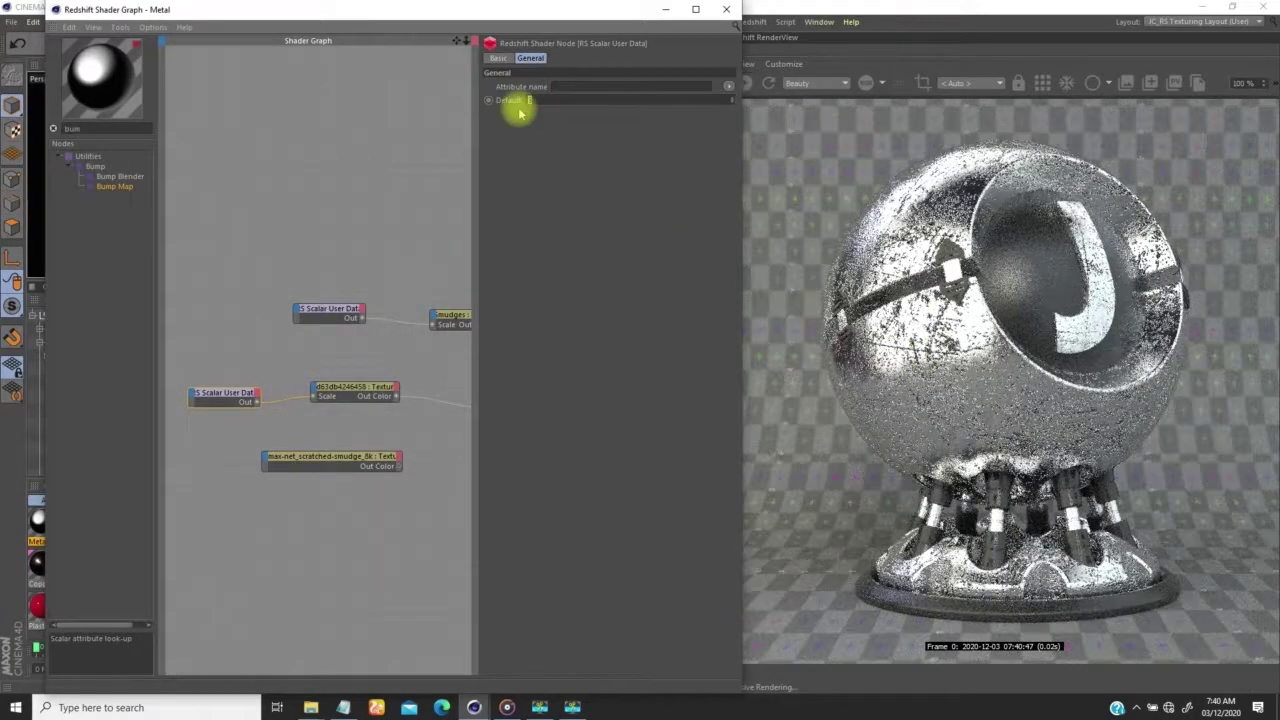
text(6)
key(Return)
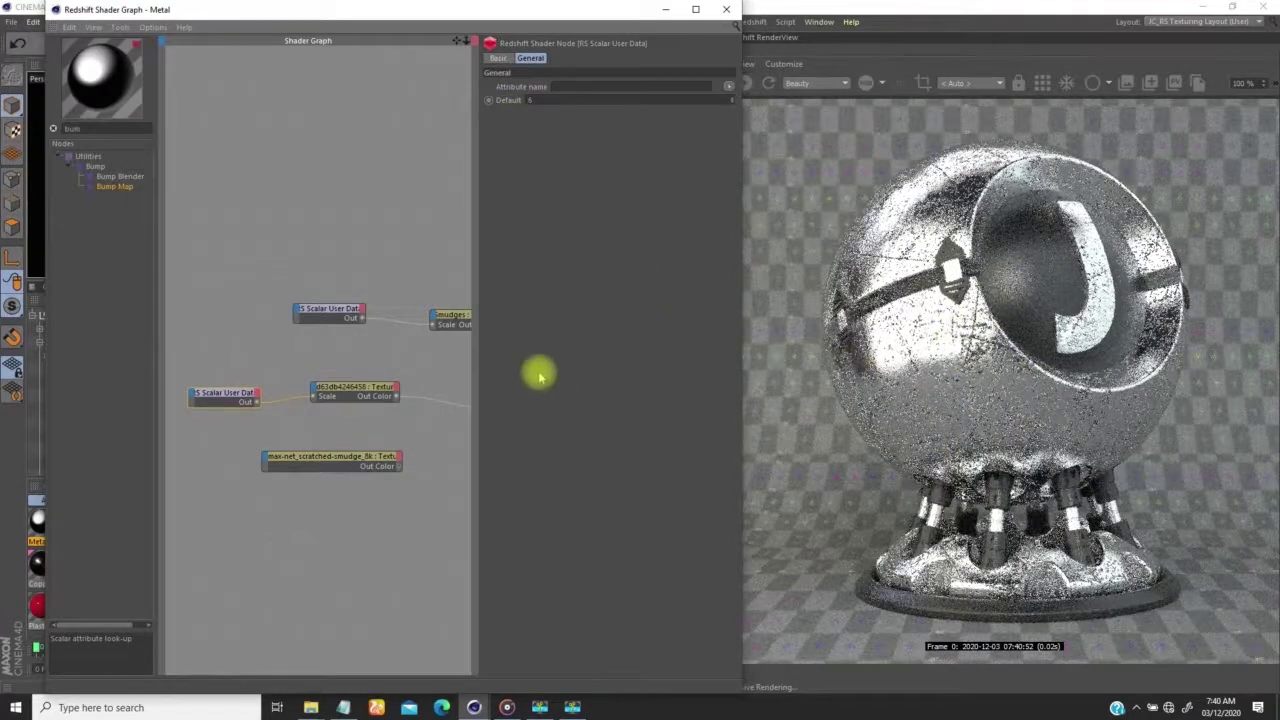
Move the scratched-smudge_8k texture node directly beneath the 5d63db4246458 texture
middle_drag(378, 417, 312, 403)
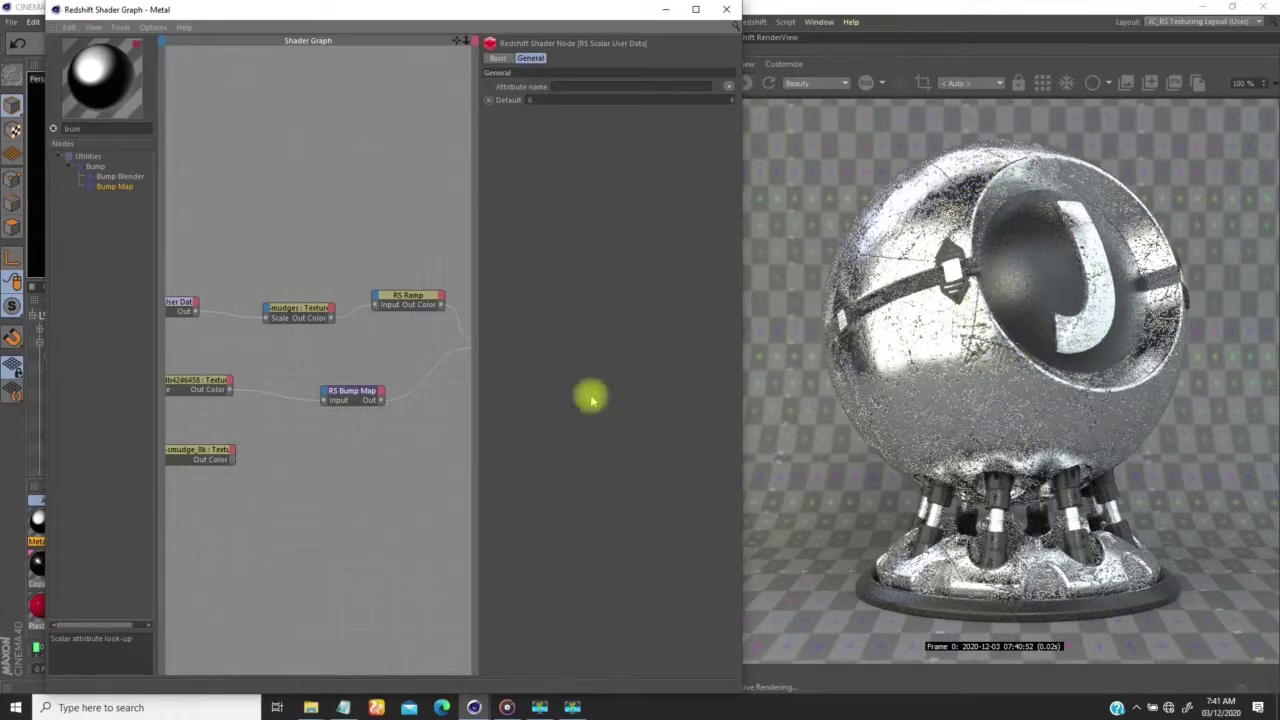
middle_drag(331, 381, 438, 363)
middle_drag(356, 377, 408, 361)
drag(322, 415, 357, 388)
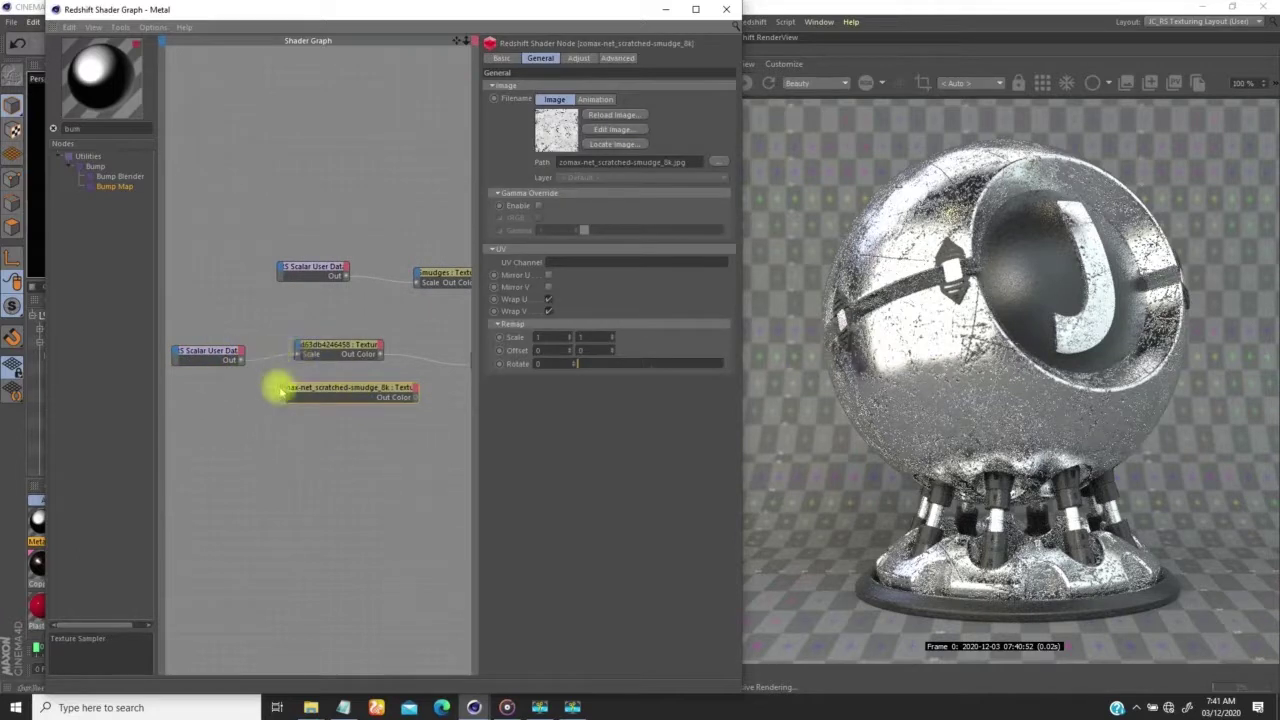
Duplicate the bump texture's RS Scalar User Data node and wire the copy to the Scale of the scratched-smudge_8k texture
right_click(283, 394)
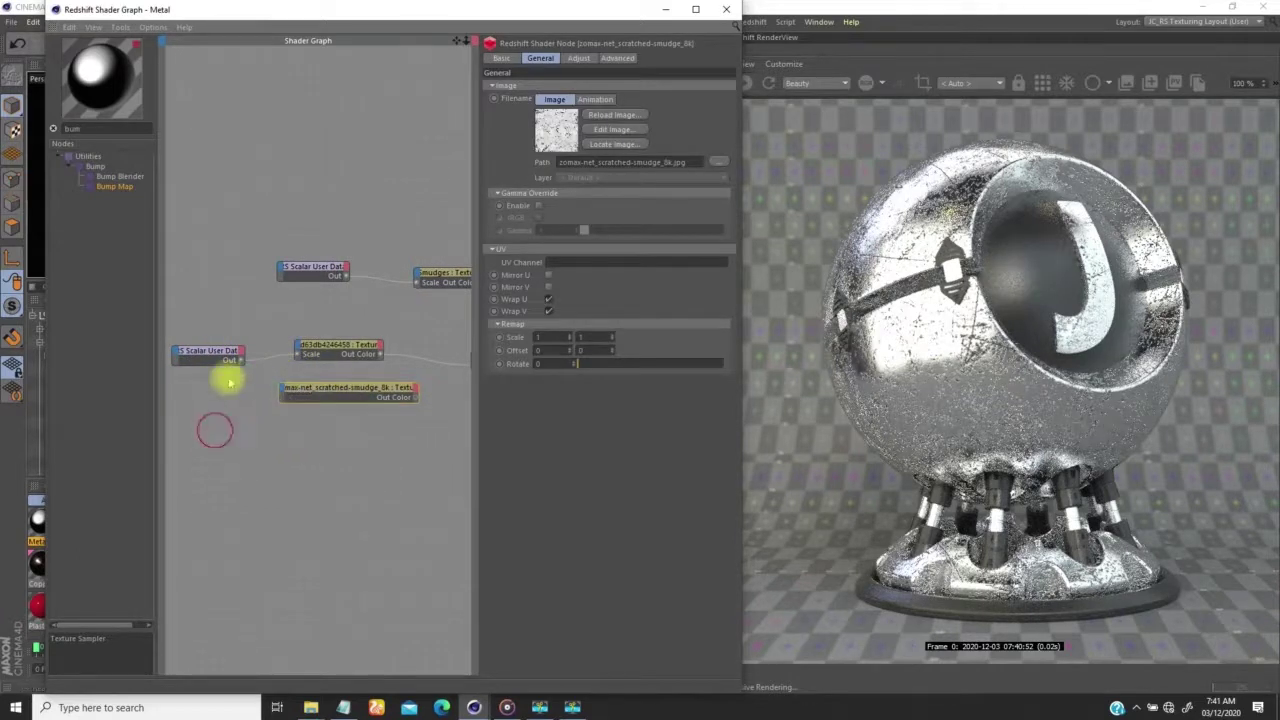
click(212, 352)
key(ctrl+v)
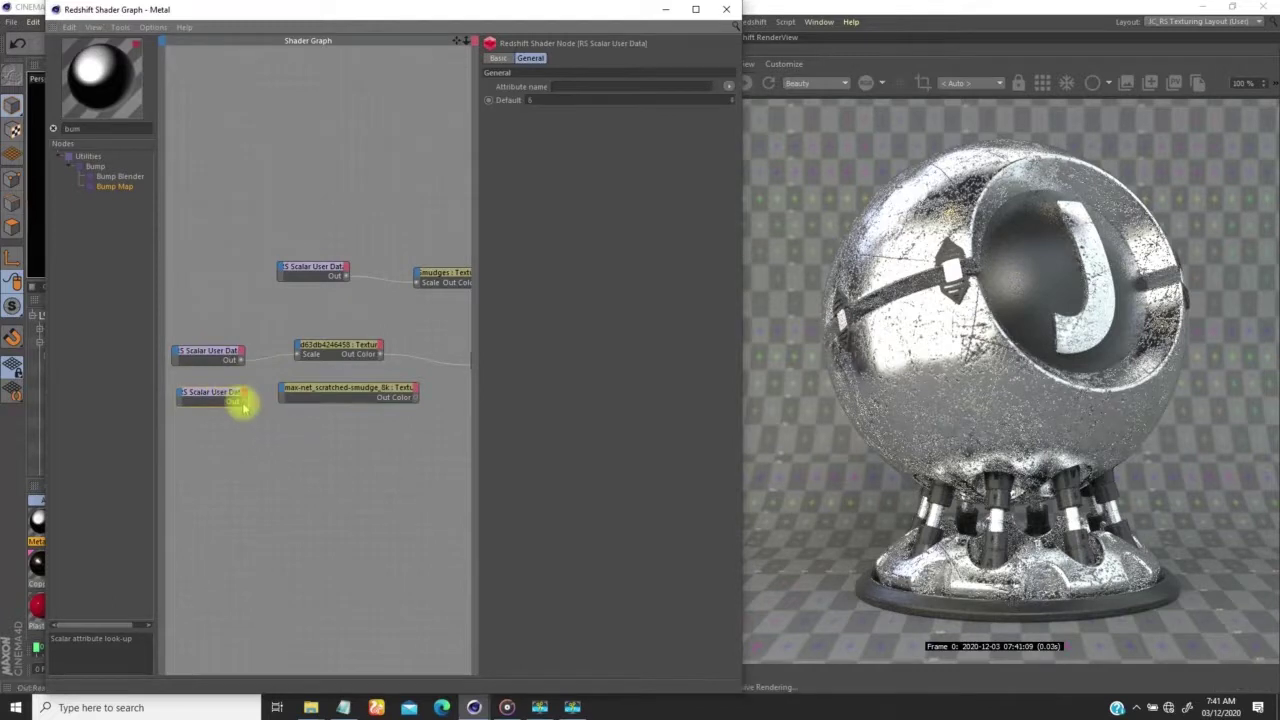
drag(242, 402, 249, 405)
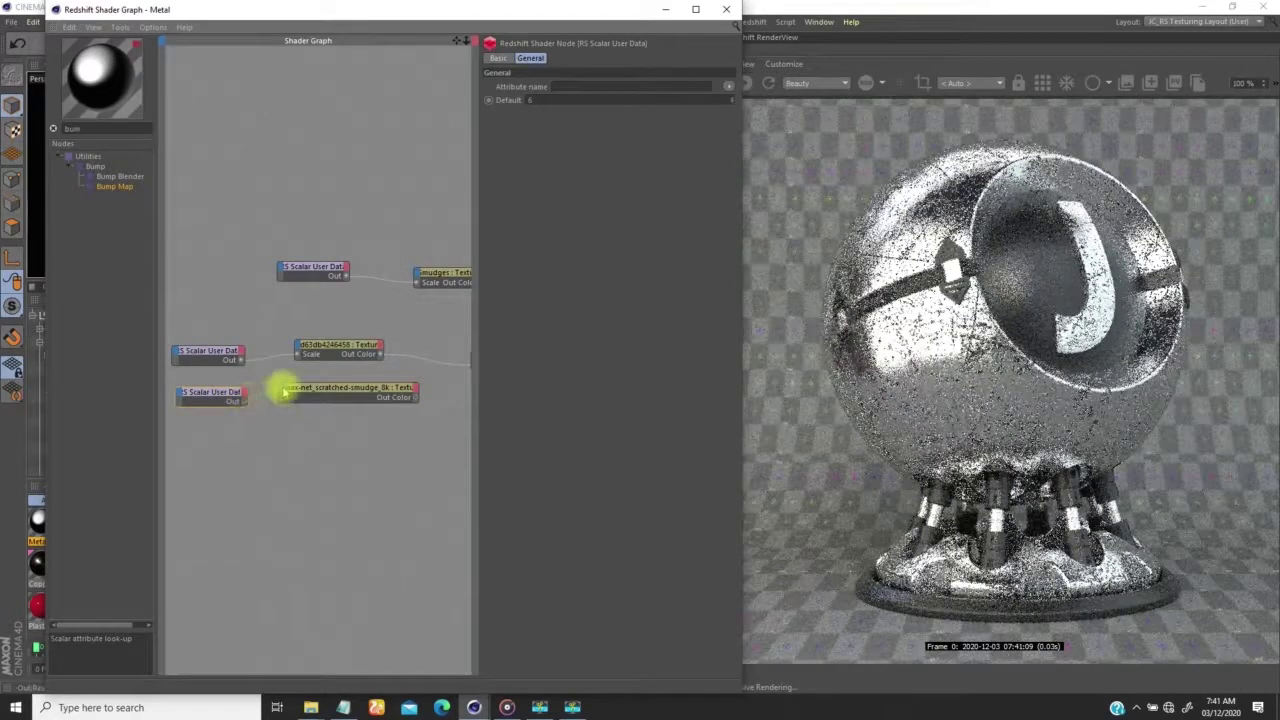
drag(282, 390, 283, 392)
mouse_move(331, 426)
click(374, 424)
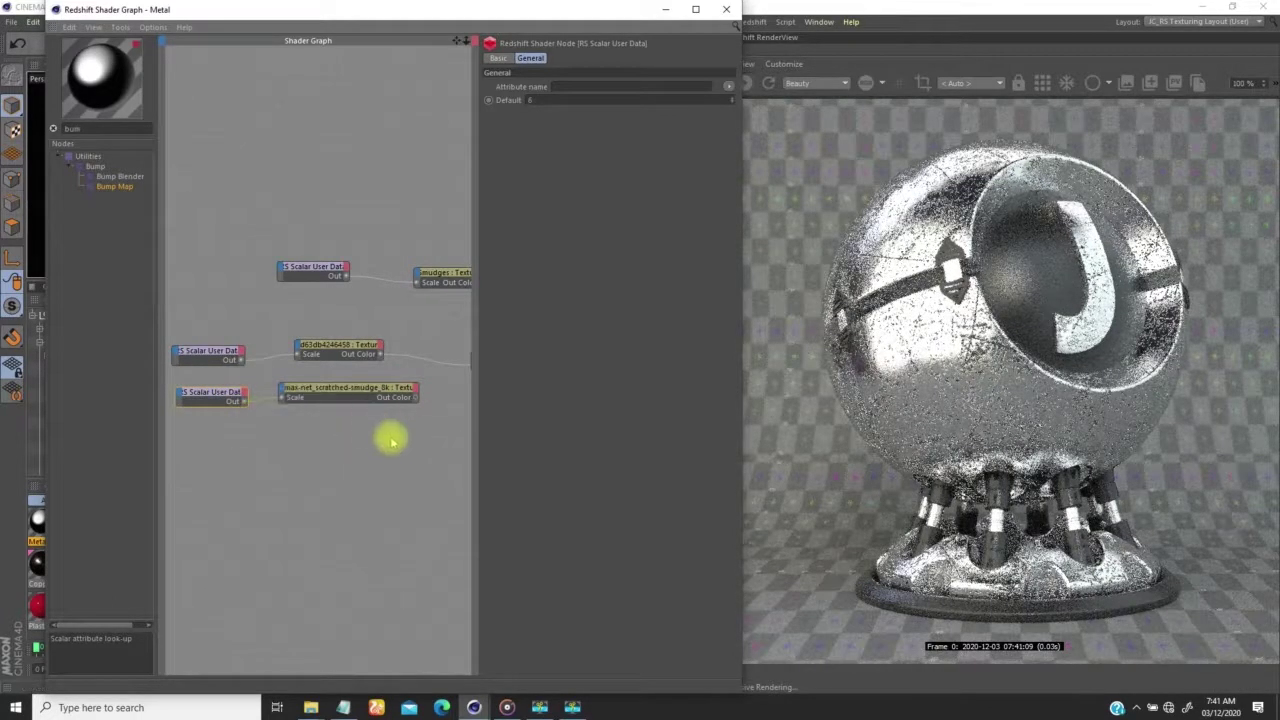
Replace the RS Bump Map's input with the Out Color of the scratched-smudge_8k texture
middle_drag(374, 420, 243, 428)
drag(285, 408, 347, 377)
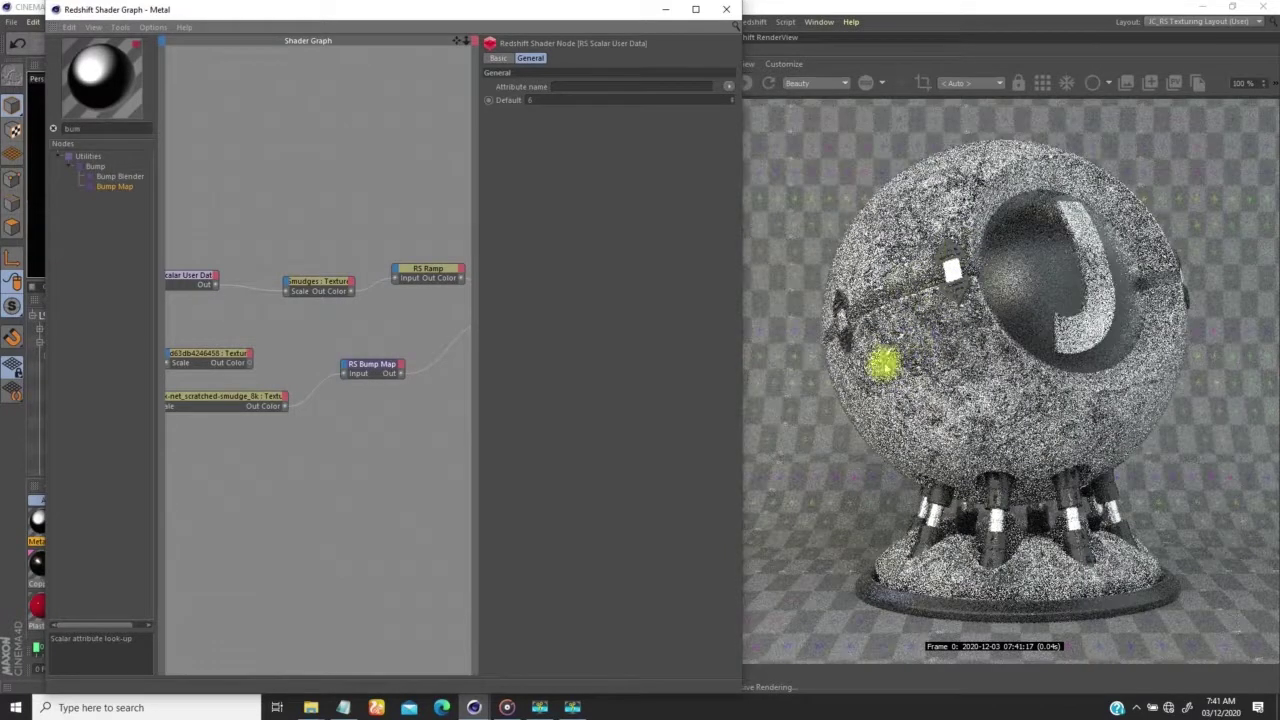
mouse_move(324, 420)
middle_down()
mouse_move(380, 400)
mouse_move(283, 429)
mouse_move(284, 459)
mouse_move(371, 400)
mouse_move(337, 383)
mouse_move(280, 423)
mouse_move(200, 434)
mouse_move(203, 446)
middle_up()
Set the default value of the RS Scalar User Data node feeding the scratched-smudge_8k texture to 4
middle_drag(335, 410, 397, 348)
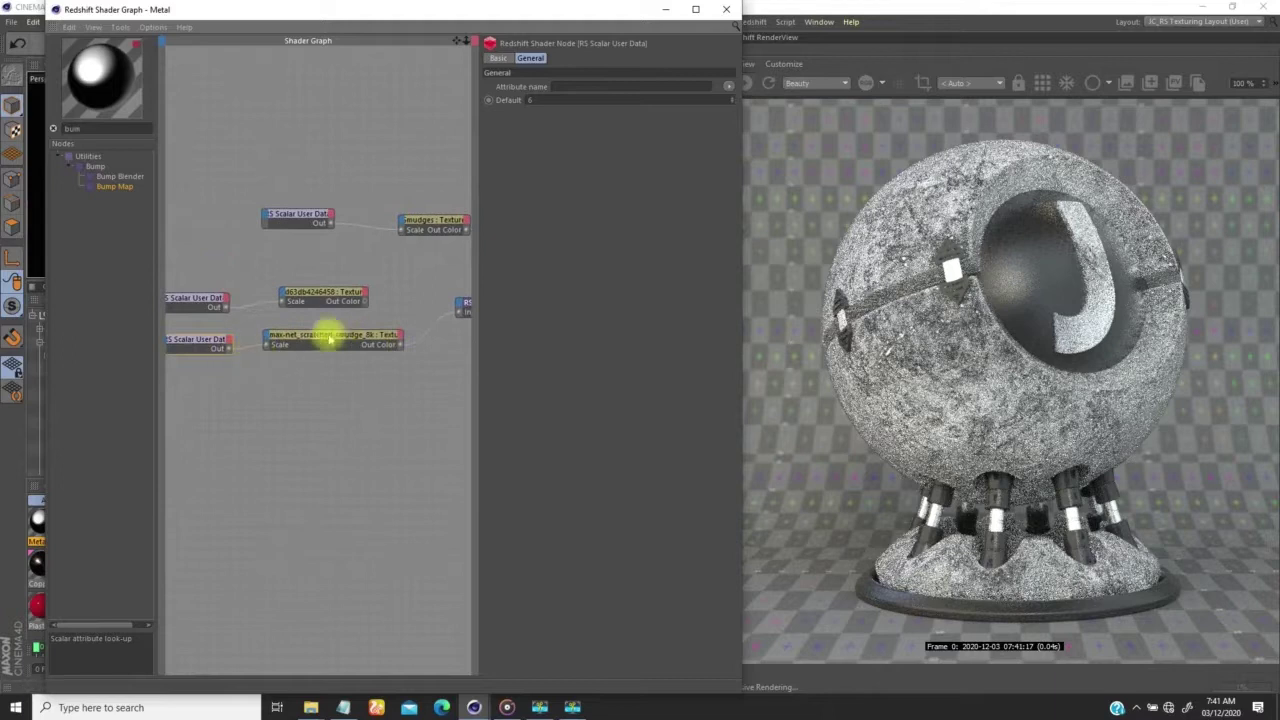
drag(545, 101, 490, 119)
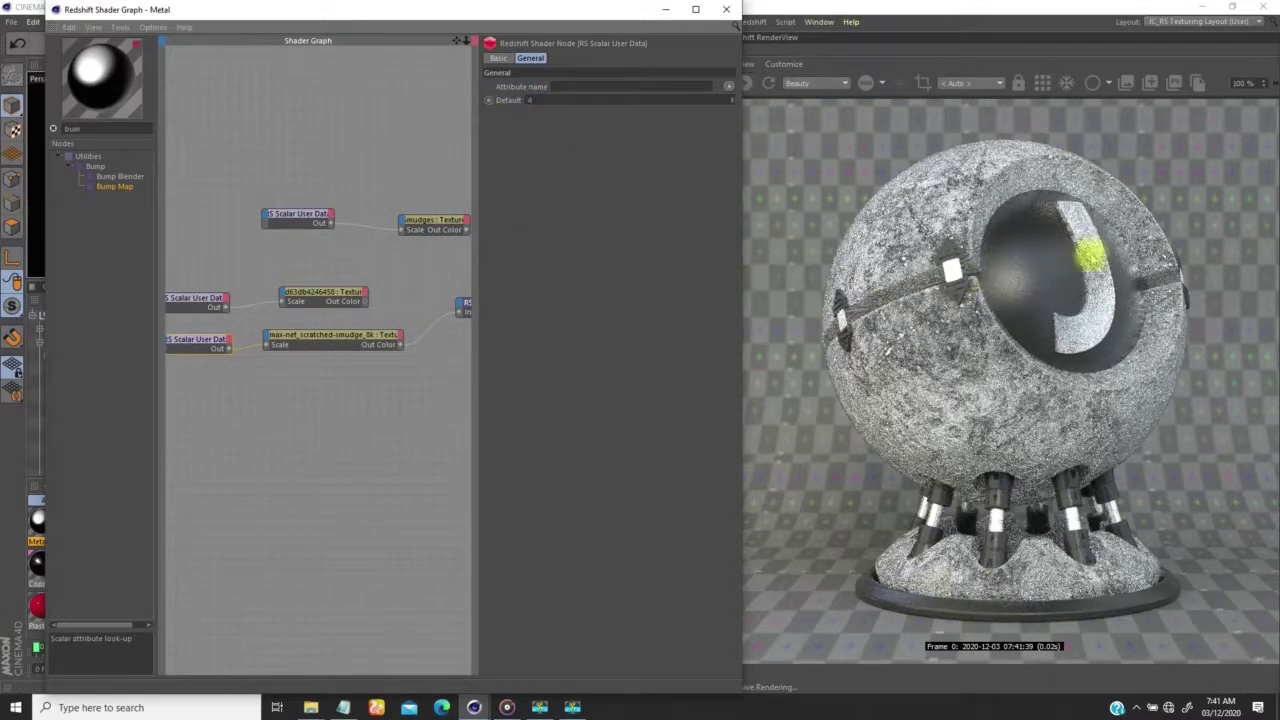
text(4)
key(Return)
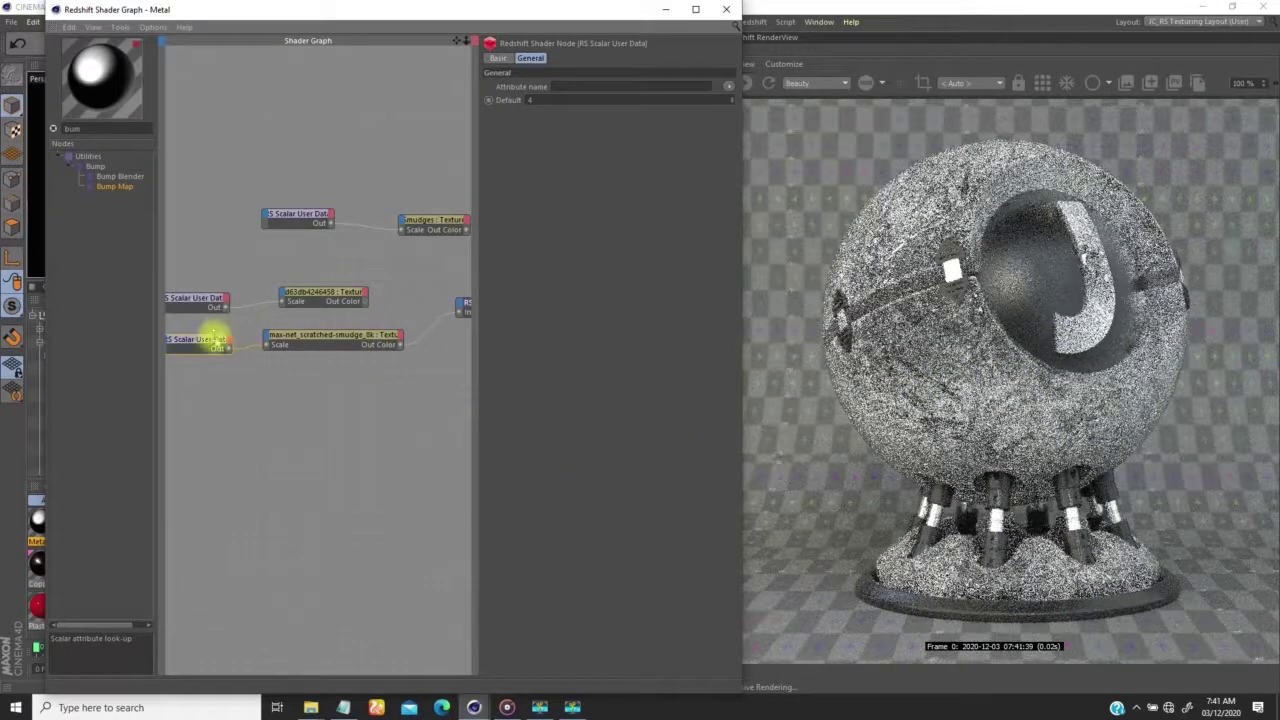
Replace the RS Bump Map's input with the Out Color of the 5d63db4246458 texture
click(300, 338)
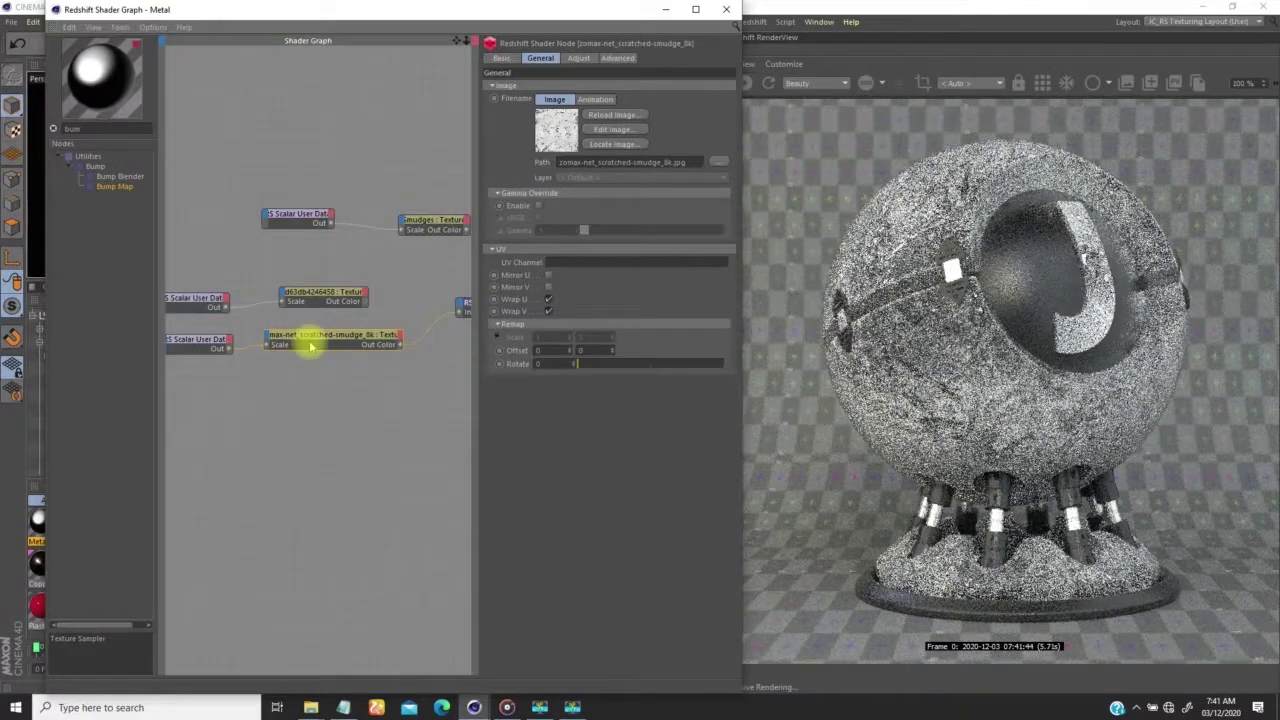
middle_drag(391, 369, 310, 367)
drag(286, 300, 378, 315)
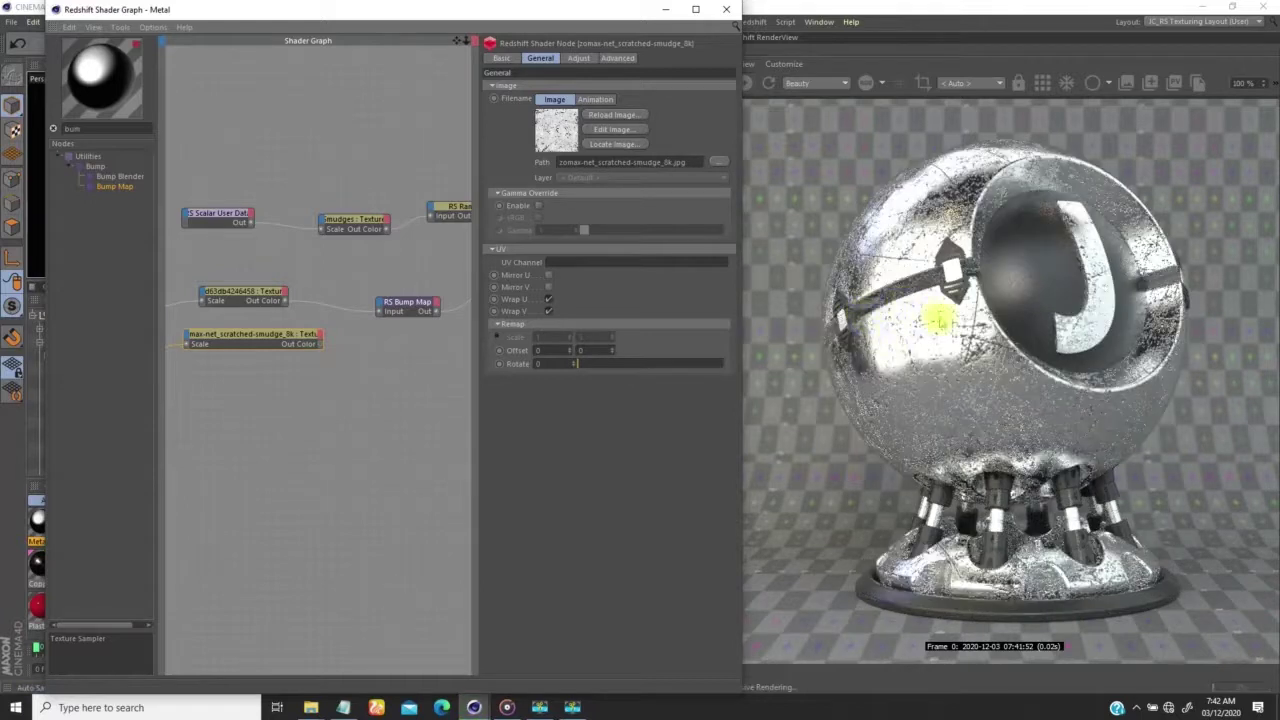
Set the Height Scale of the RS Bump Map node to 0.05
middle_drag(402, 330, 280, 347)
mouse_move(383, 346)
middle_down()
mouse_move(337, 349)
mouse_move(376, 344)
middle_up()
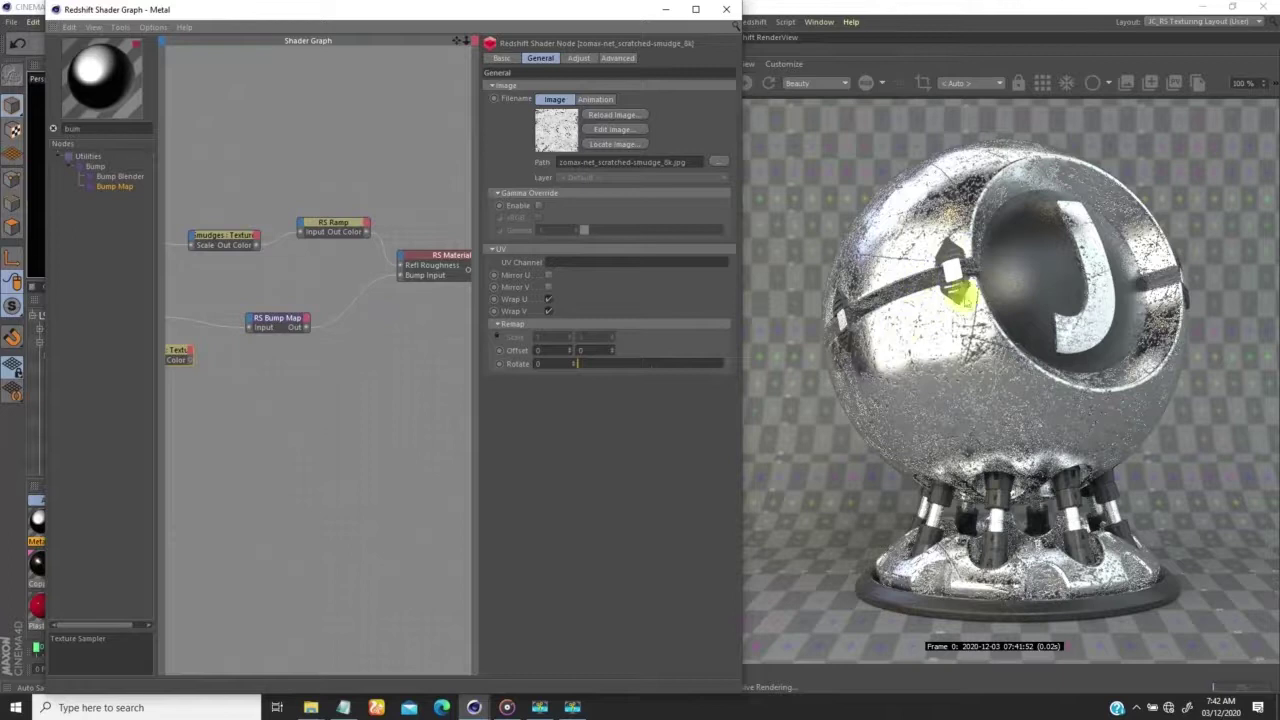
click(281, 318)
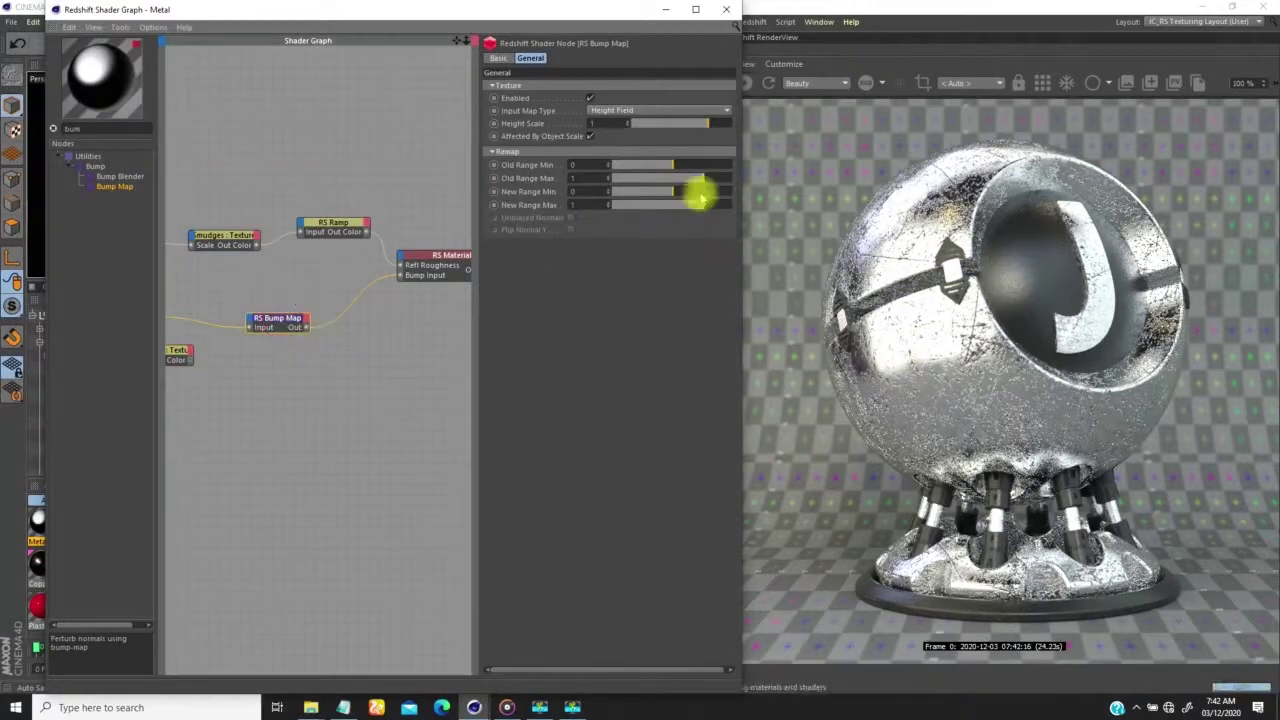
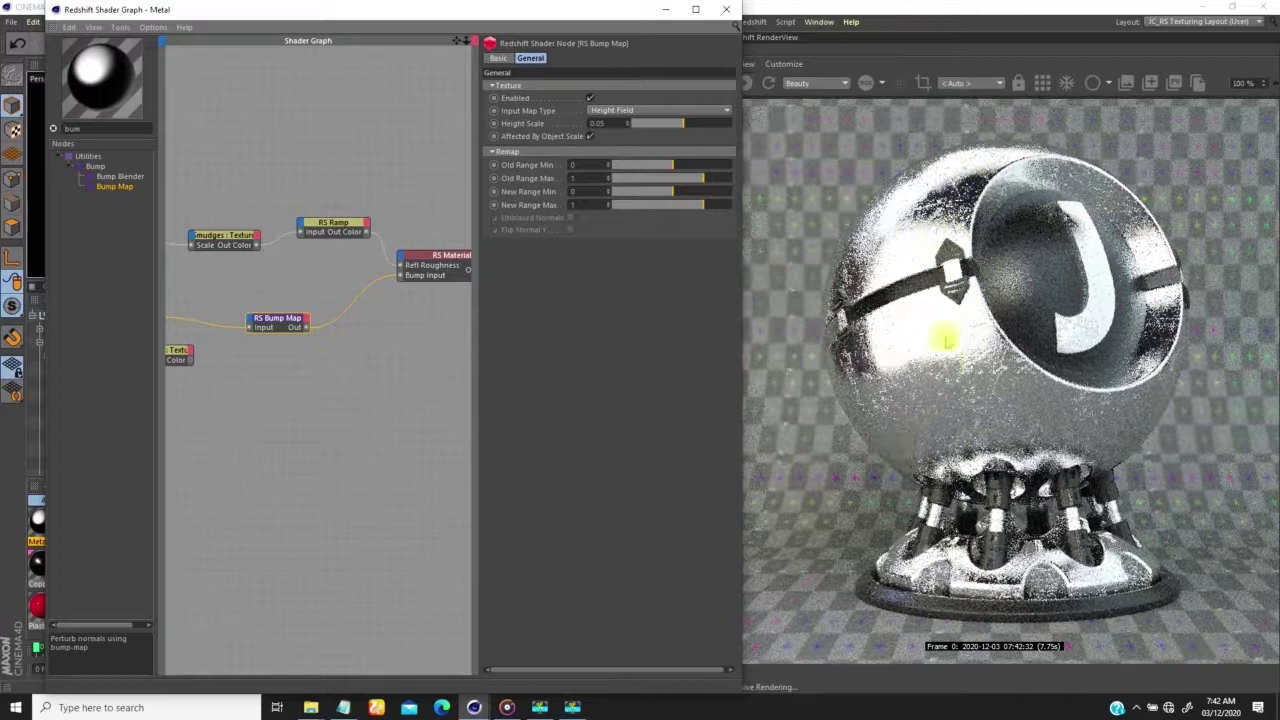
Examine the bump close up in the render and set the RS Bump Map's Height Scale to 0.02
scroll(975, 372, up, 1)
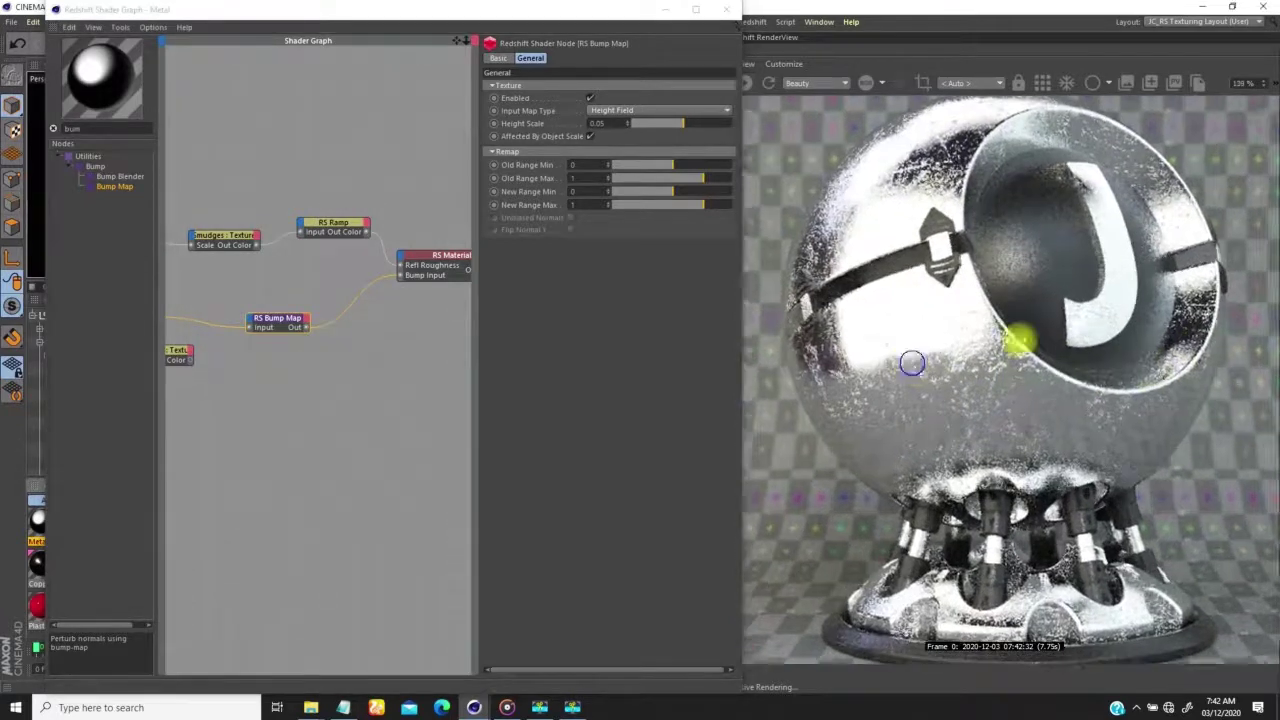
scroll(908, 364, up, 2)
drag(956, 477, 926, 529)
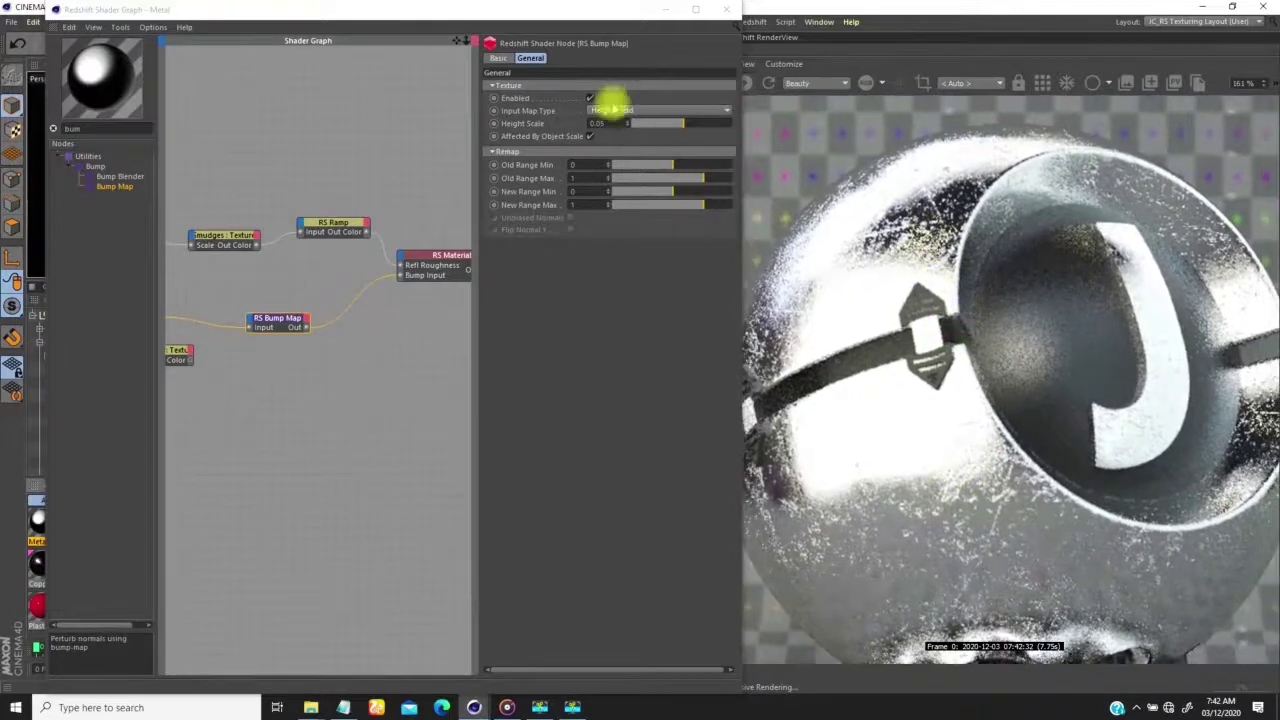
double_click(598, 122)
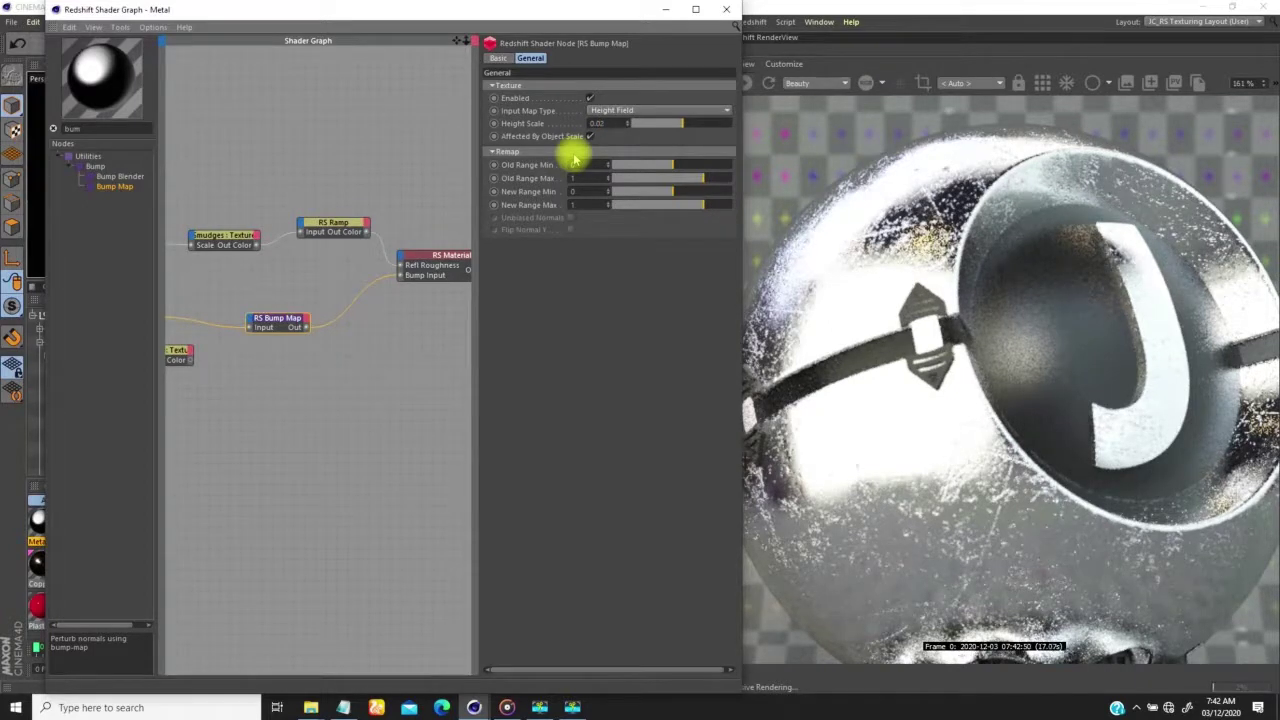
Examine the softened bump across the shader ball's body and base in the render
click(998, 334)
scroll(964, 377, down, 1)
scroll(966, 377, down, 1)
middle_drag(966, 377, 943, 214)
alt+right_drag(943, 320, 1090, 270)
alt+right_drag(1052, 390, 955, 413)
middle_drag(955, 416, 914, 537)
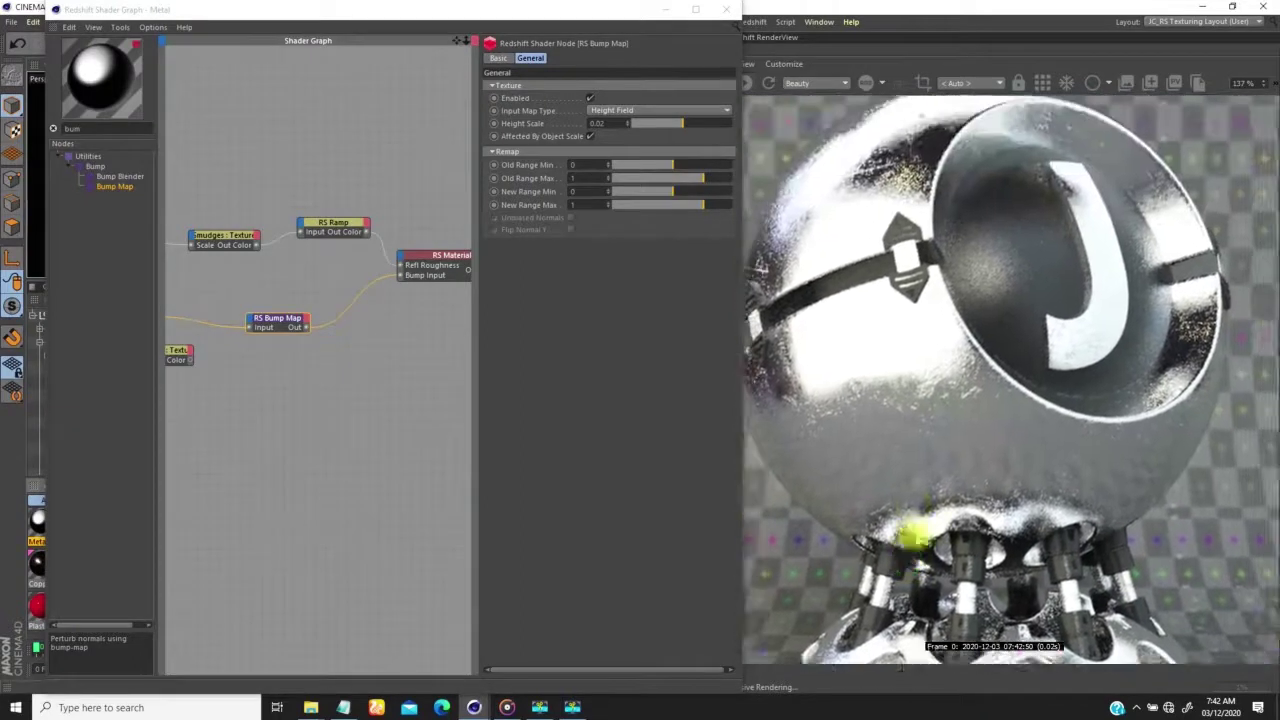
alt+right_drag(914, 537, 843, 409)
middle_drag(971, 371, 987, 340)
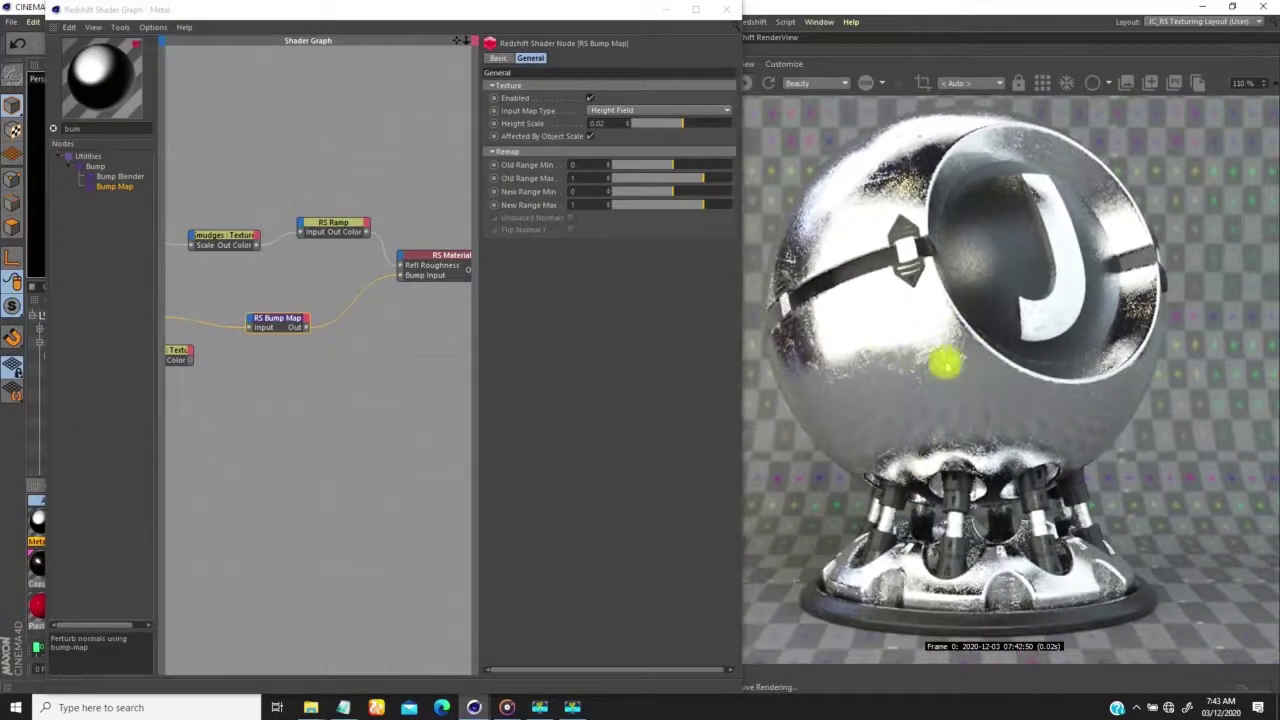
Set the RS Bump Map's Height Scale to 0.01 and check the metal surface in the render
click(600, 122)
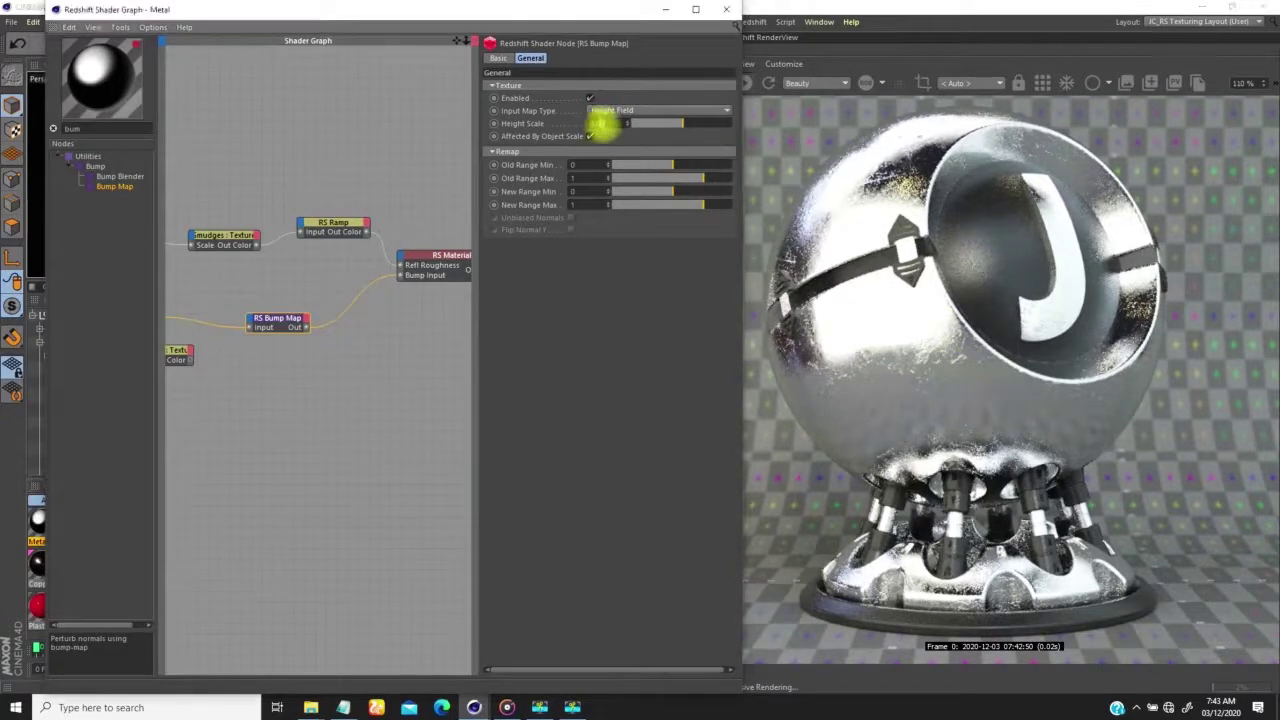
key(Return)
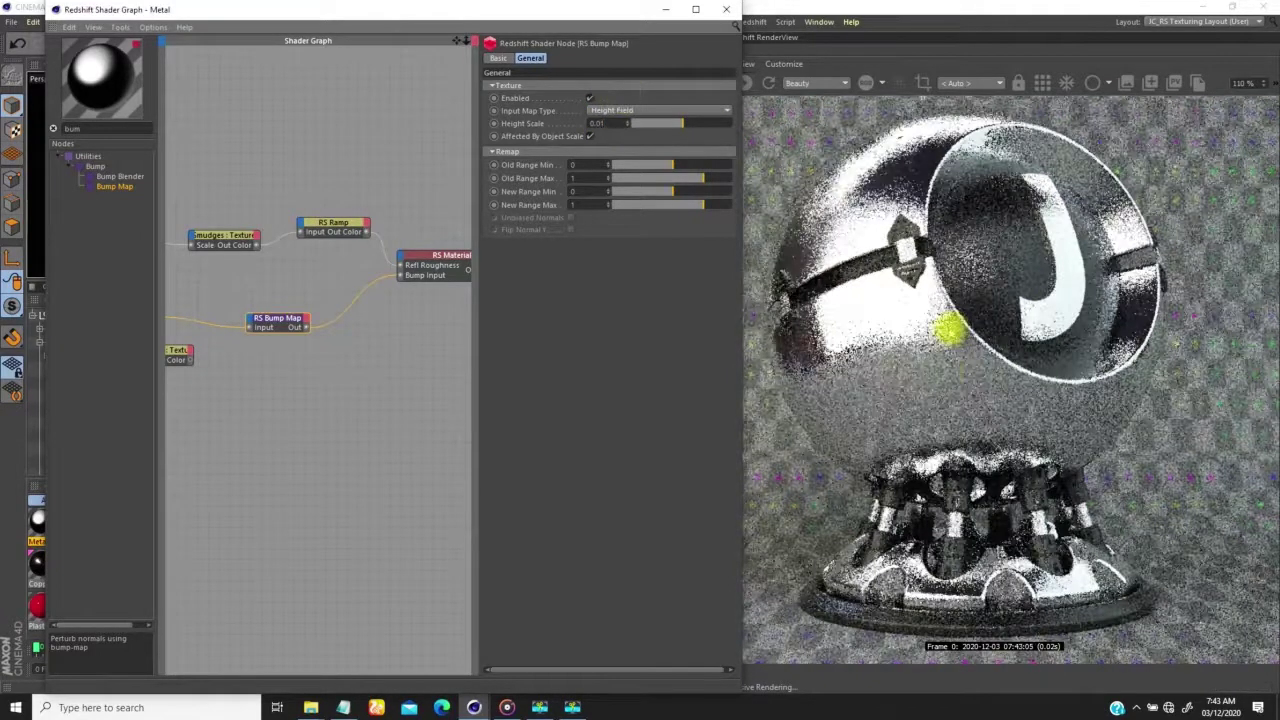
alt+right_drag(889, 434, 1051, 371)
middle_drag(1051, 371, 1103, 349)
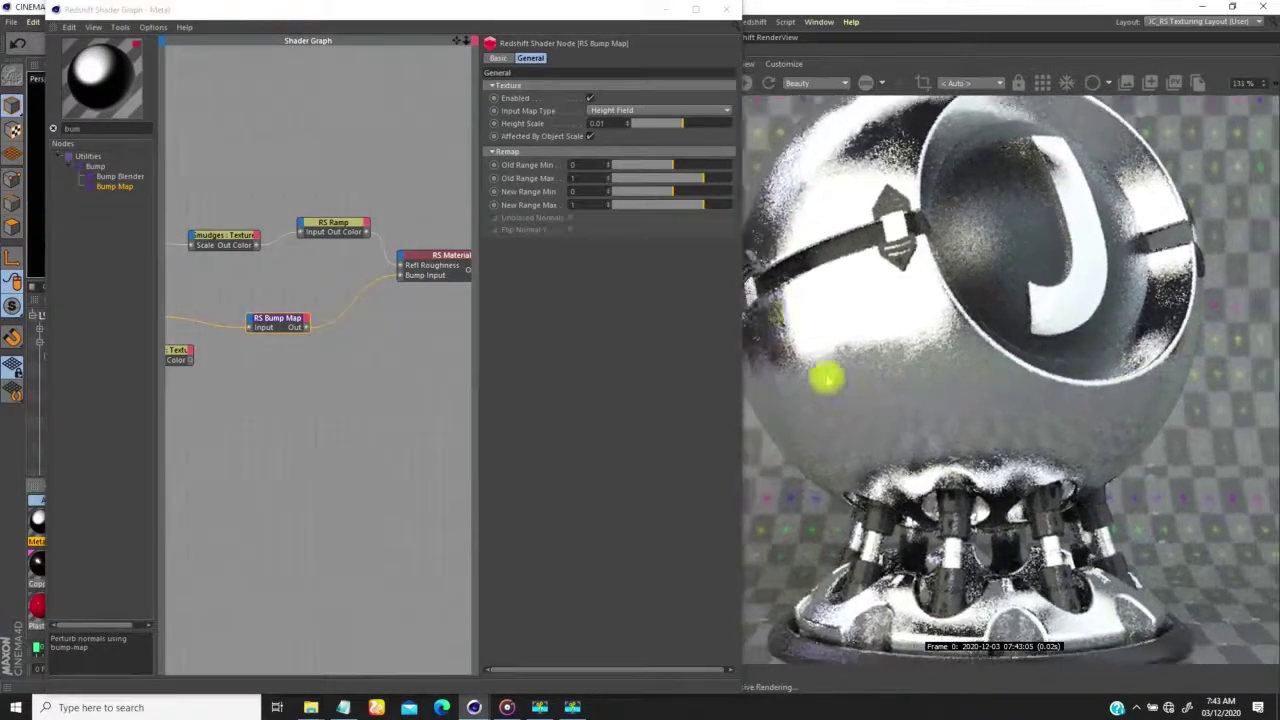
Set the RS Bump Map's Height Scale to 0.015
click(617, 123)
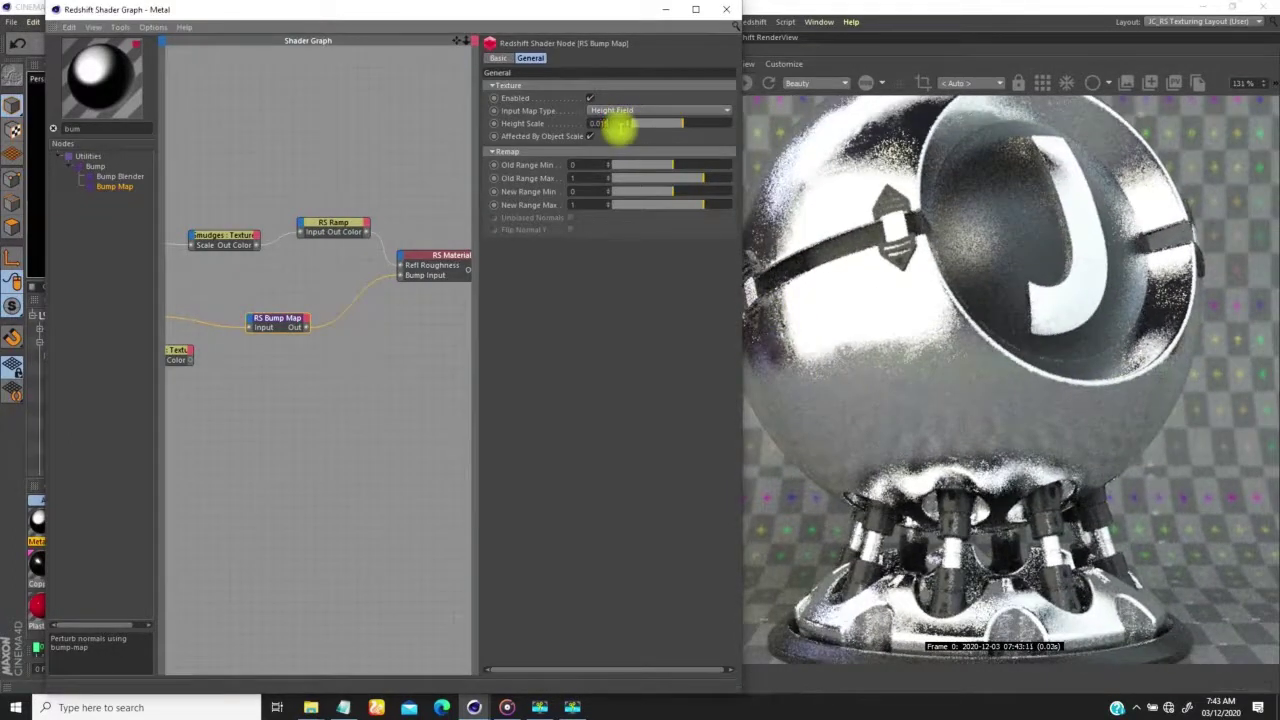
text(5)
key(Return)
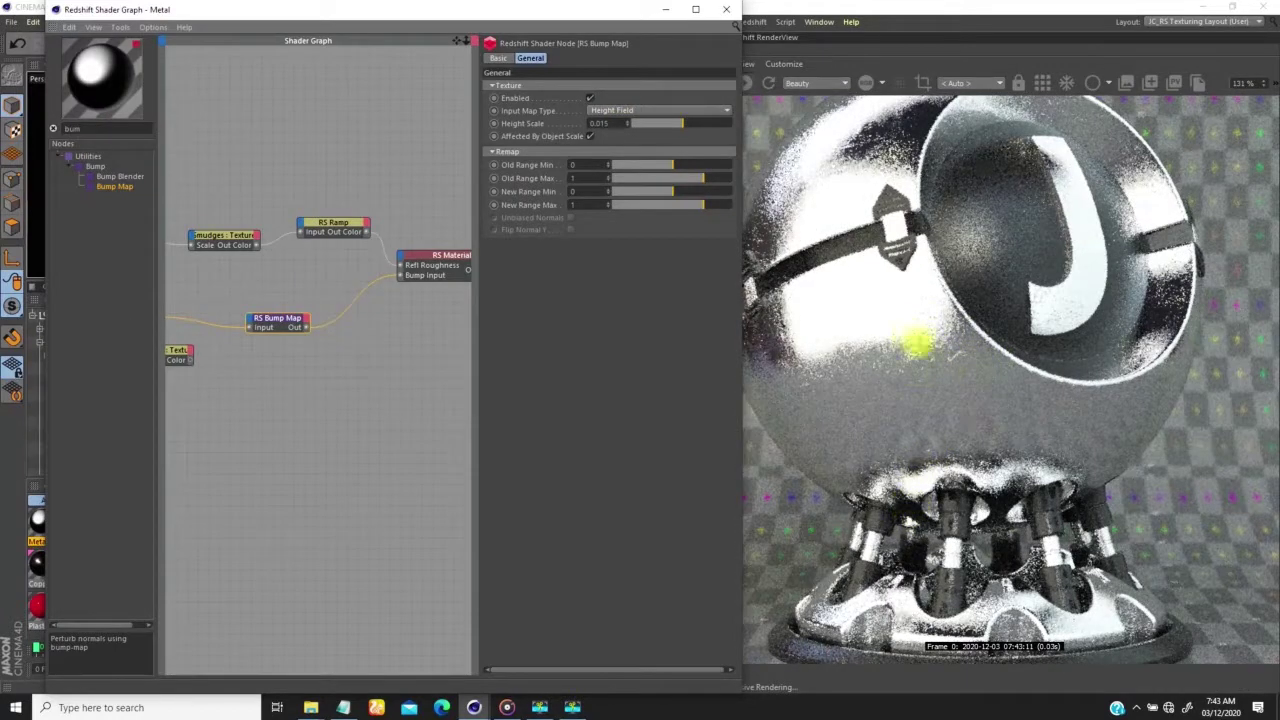
Inspect the bump detail on the shader ball's strap area, lower body and base, ending with the whole ball in view
scroll(905, 355, up, 4)
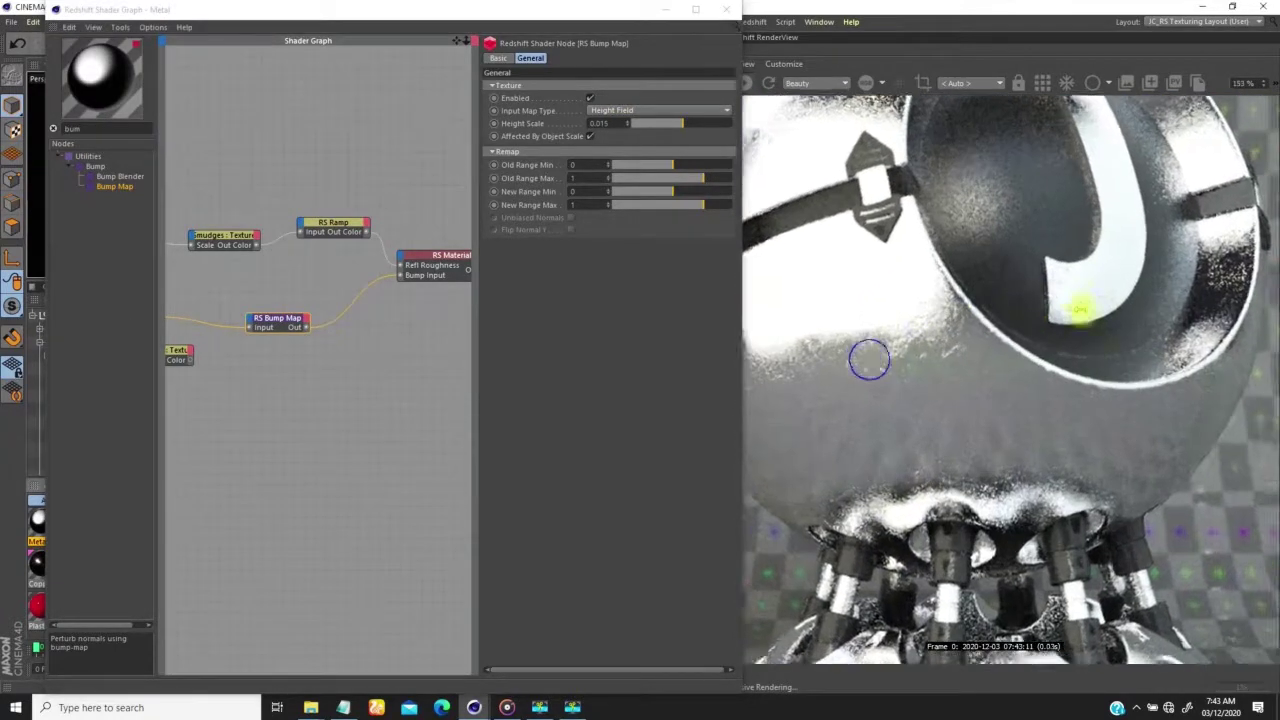
middle_drag(875, 355, 1015, 435)
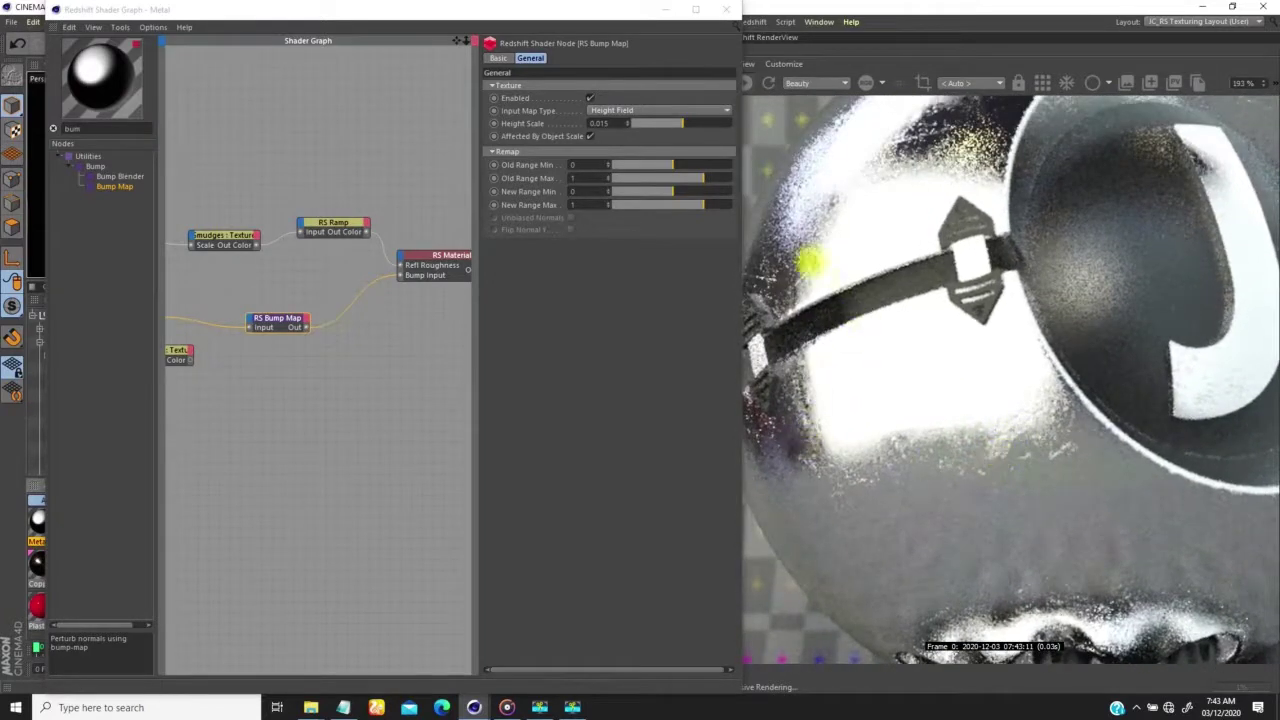
middle_drag(810, 268, 930, 317)
click(921, 306)
middle_drag(961, 368, 888, 261)
middle_drag(1044, 540, 985, 366)
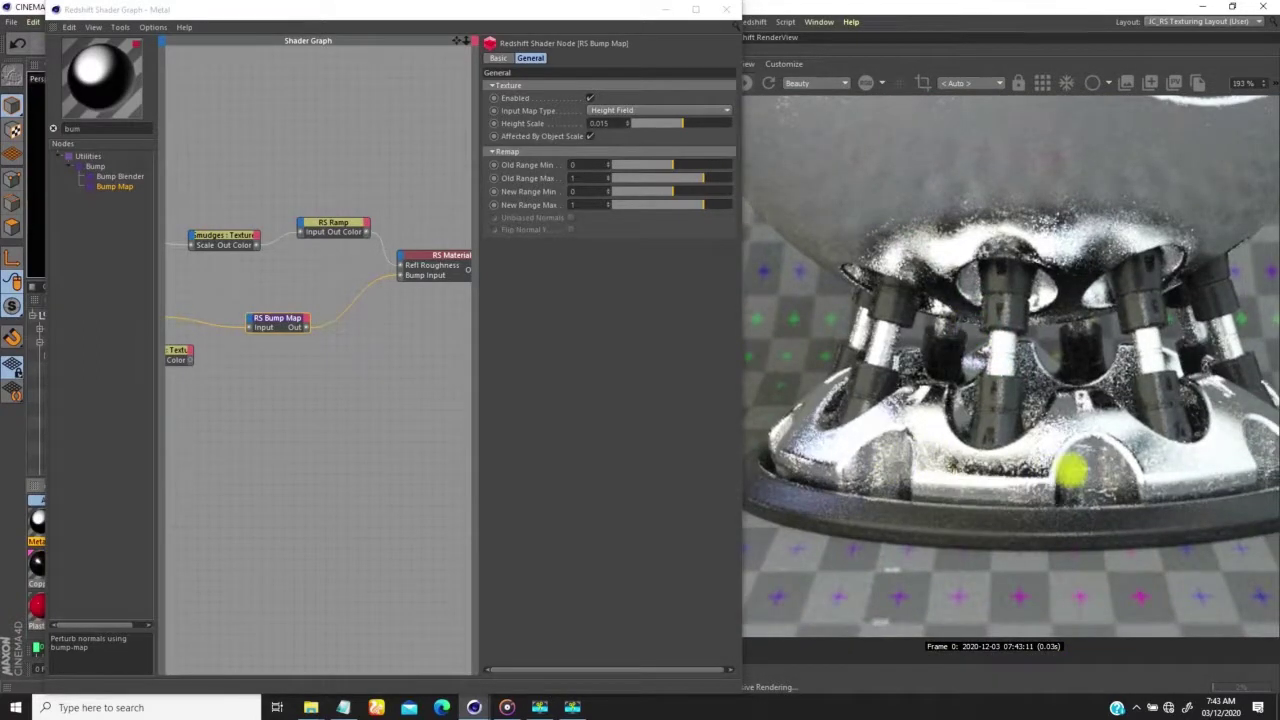
scroll(994, 423, down, 8)
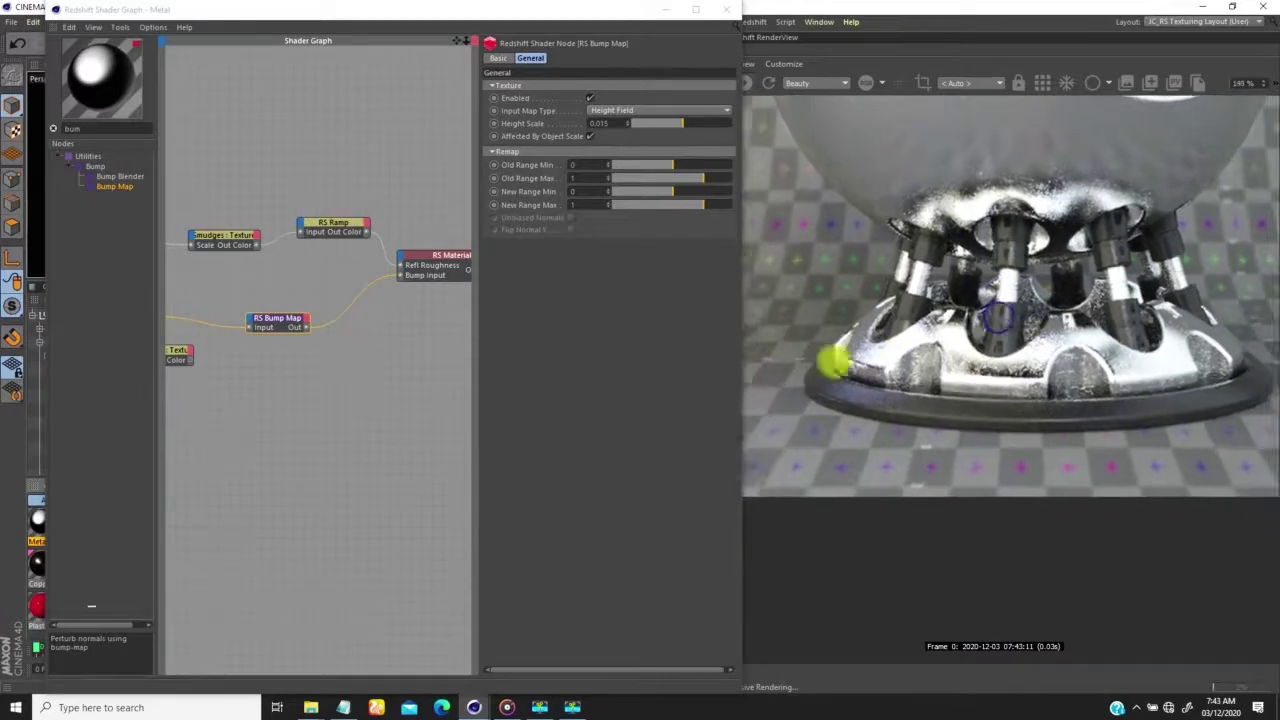
scroll(997, 318, down, 4)
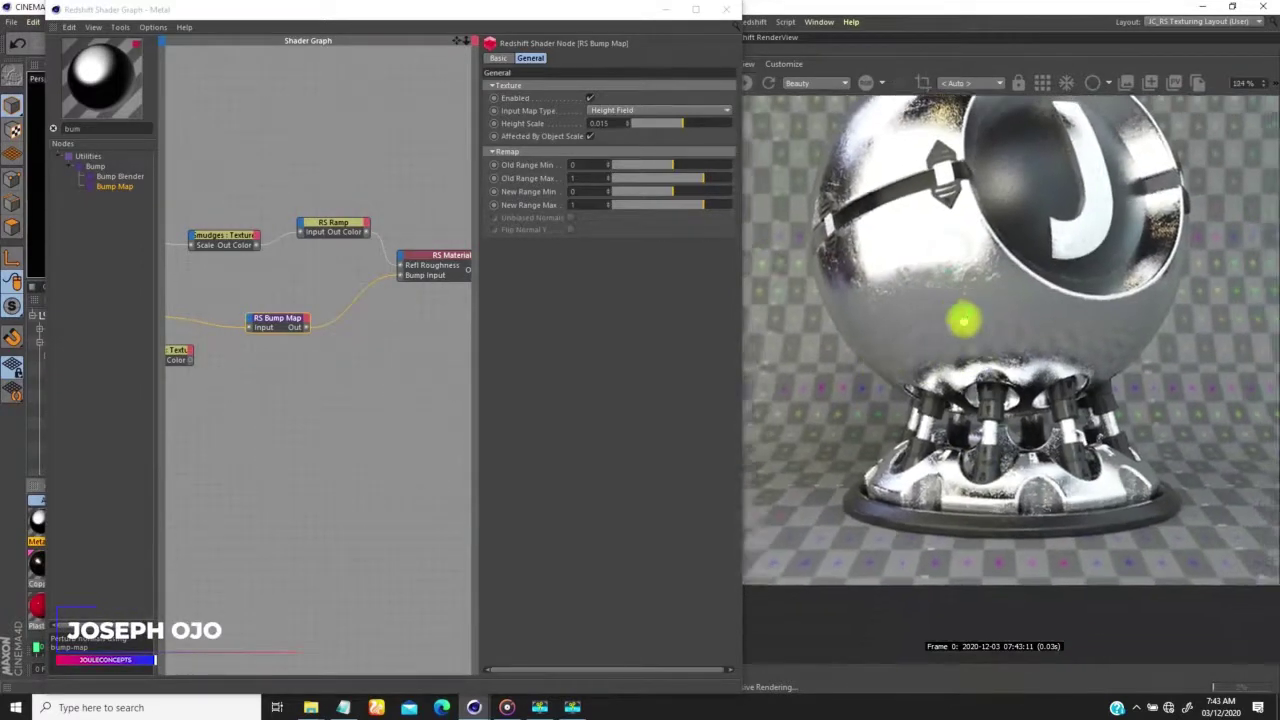
scroll(962, 312, down, 1)
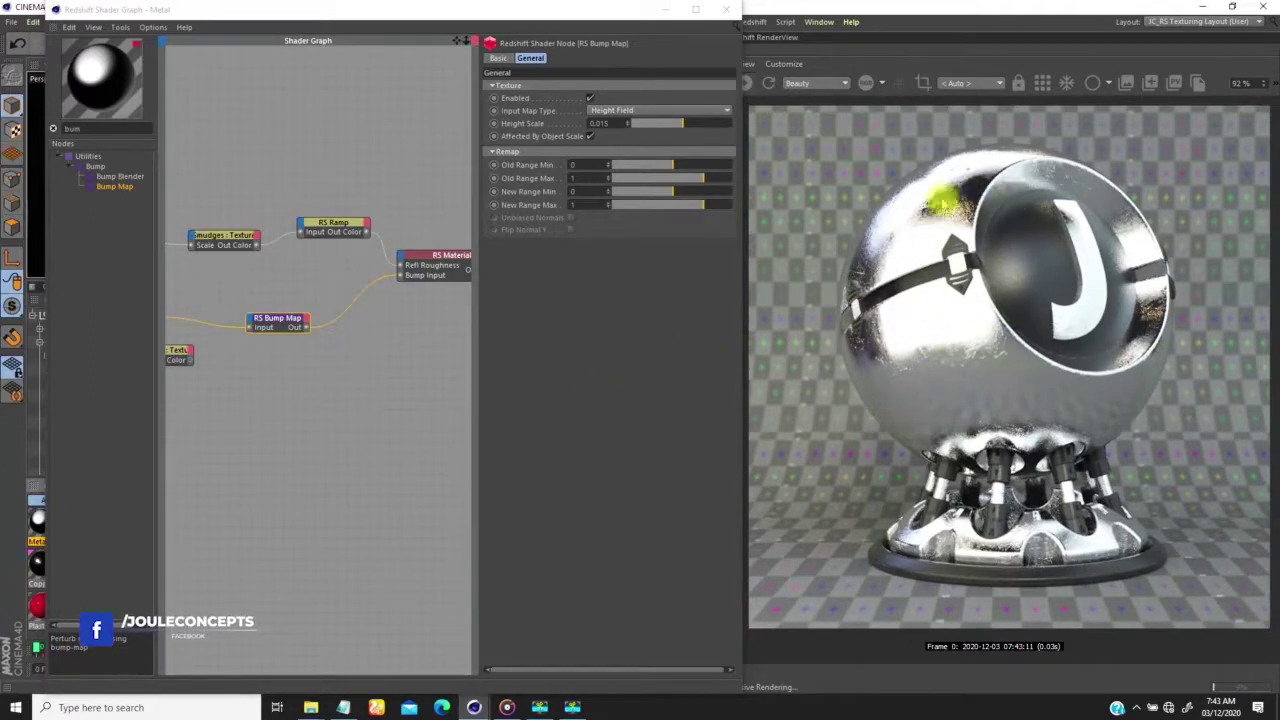
Try the scratched-smudge_8k texture as the RS Bump Map's input and examine its effect in the render
click(332, 338)
middle_drag(334, 340, 381, 358)
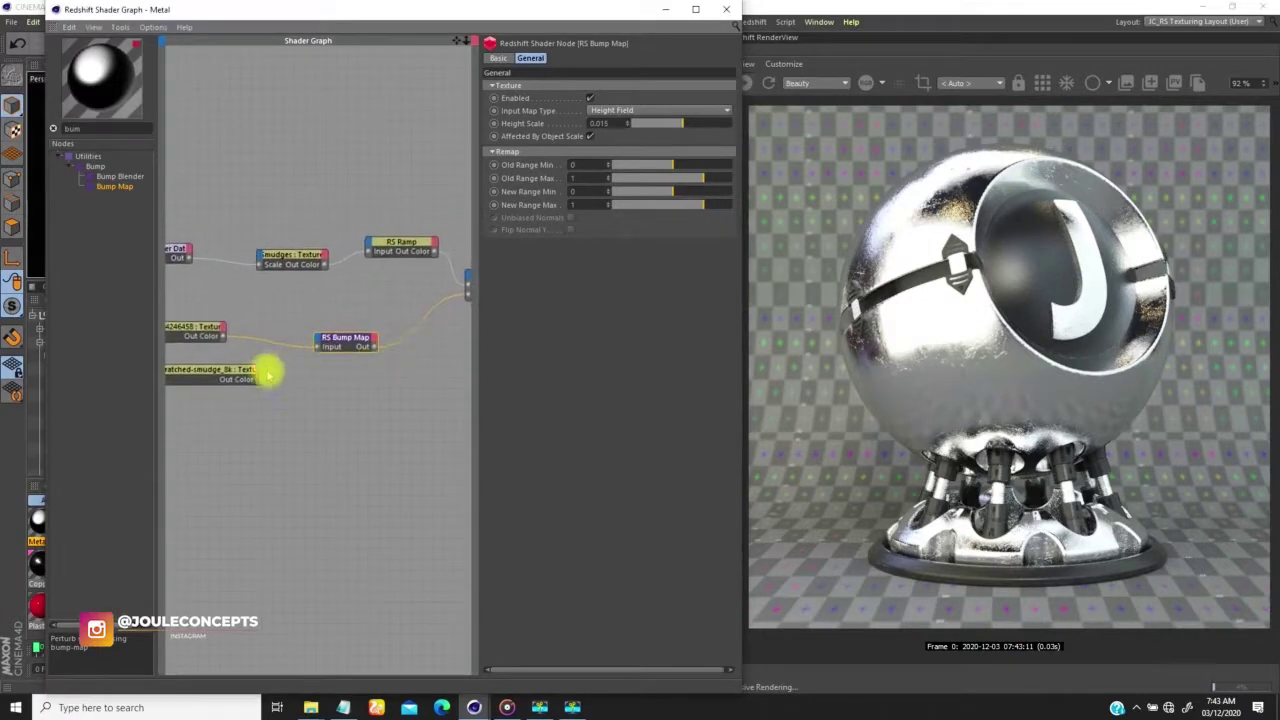
drag(258, 379, 320, 346)
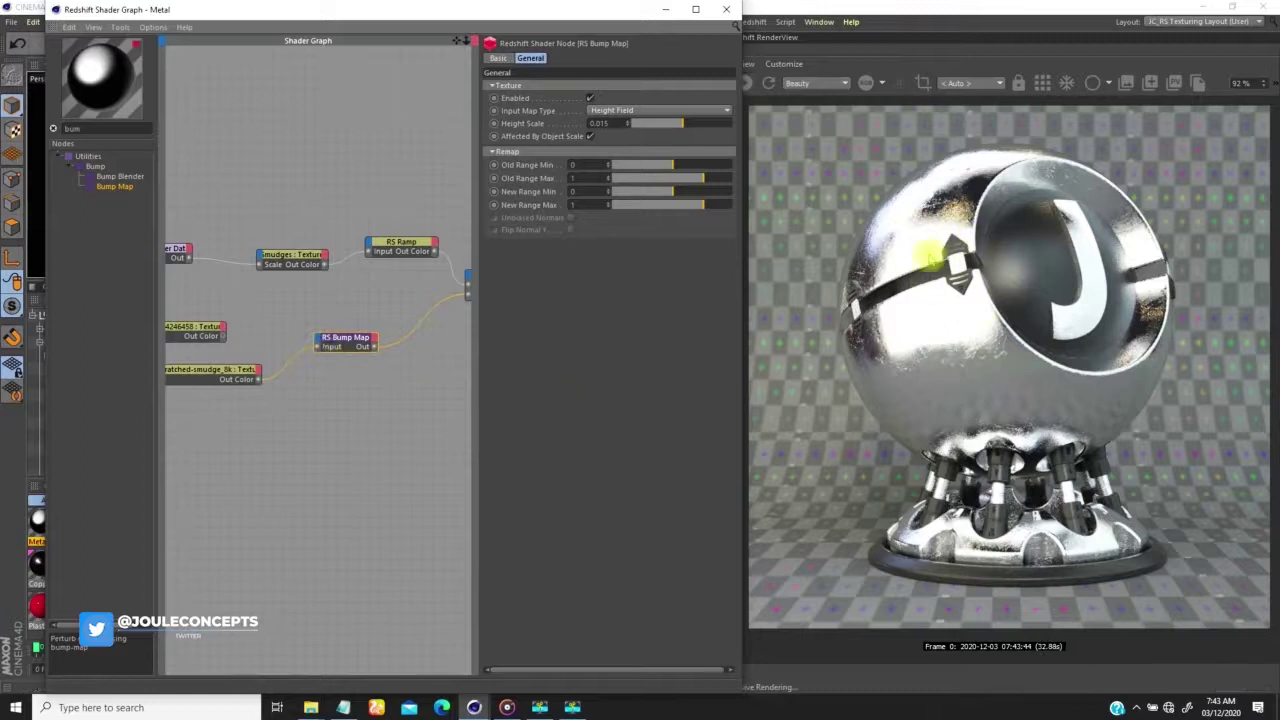
scroll(955, 300, up, 3)
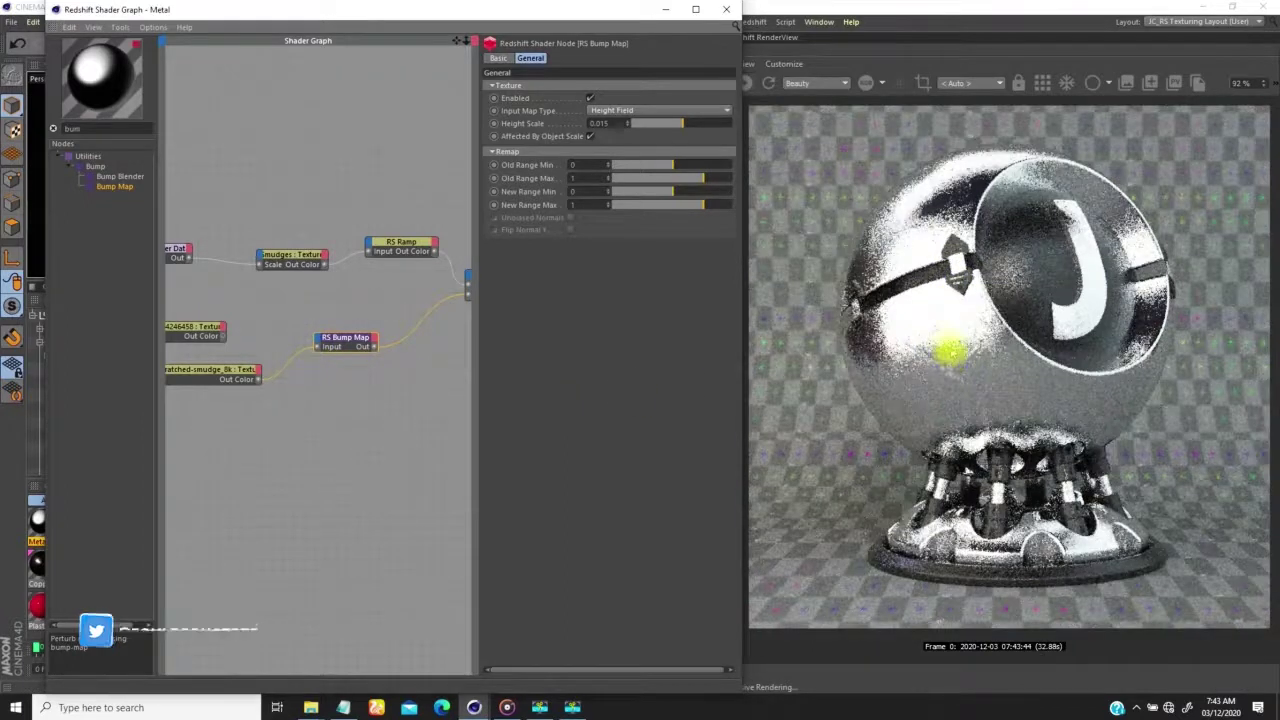
scroll(1010, 295, up, 2)
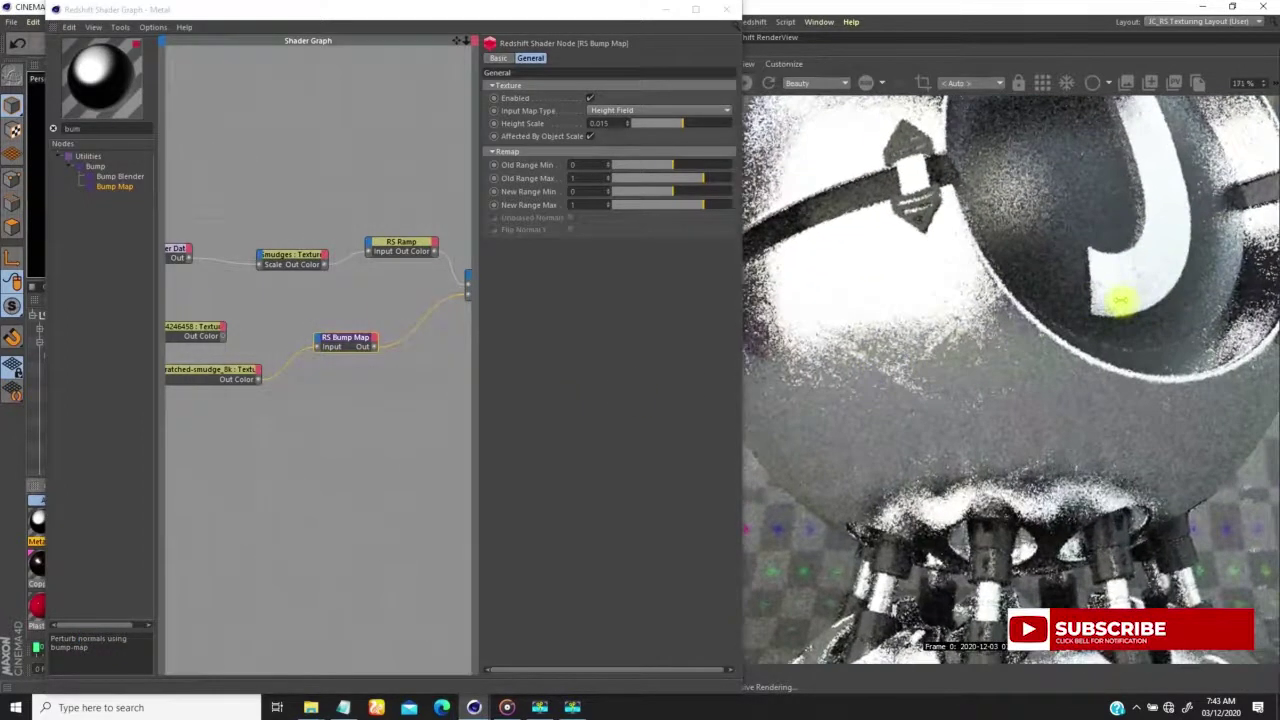
Reconnect the Out Color of the 5d63db4246458 texture to the RS Bump Map's input
scroll(1025, 288, down, 4)
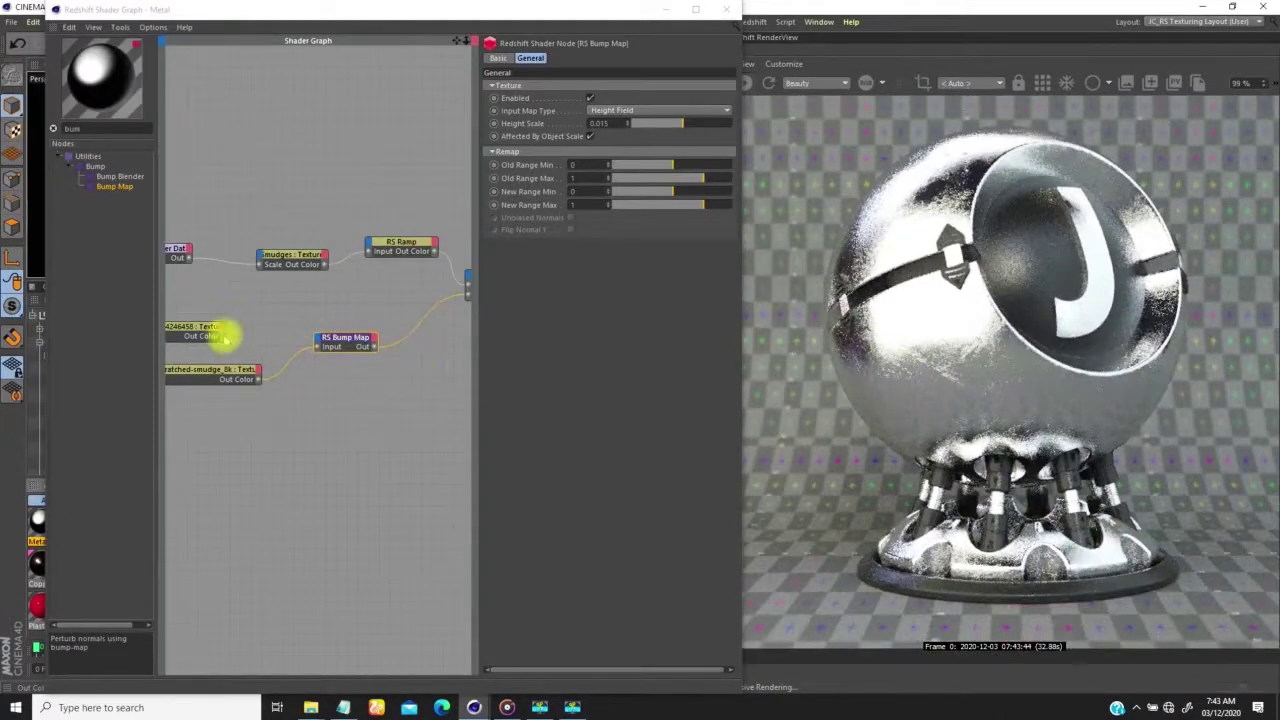
drag(225, 338, 287, 355)
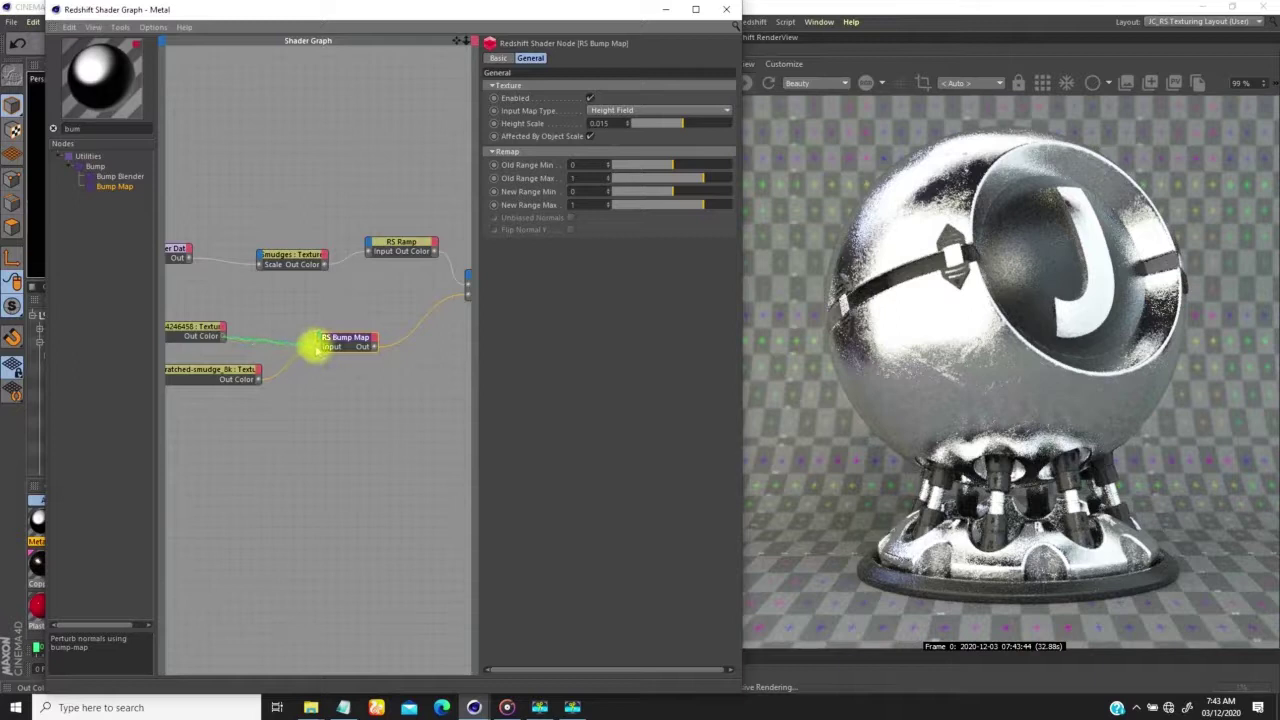
drag(316, 349, 318, 347)
Delete the scratched-smudge_8k texture node together with its RS Scalar User Data node
middle_drag(343, 400, 487, 370)
middle_drag(323, 426, 380, 411)
mouse_move(397, 395)
mouse_down()
mouse_move(275, 341)
mouse_move(285, 350)
mouse_up()
key(Delete)
Set the RS Material's reflection color to a pale yellow of about 52° hue, 31% saturation and 98% value
middle_drag(389, 389, 288, 393)
scroll(231, 431, down, 4)
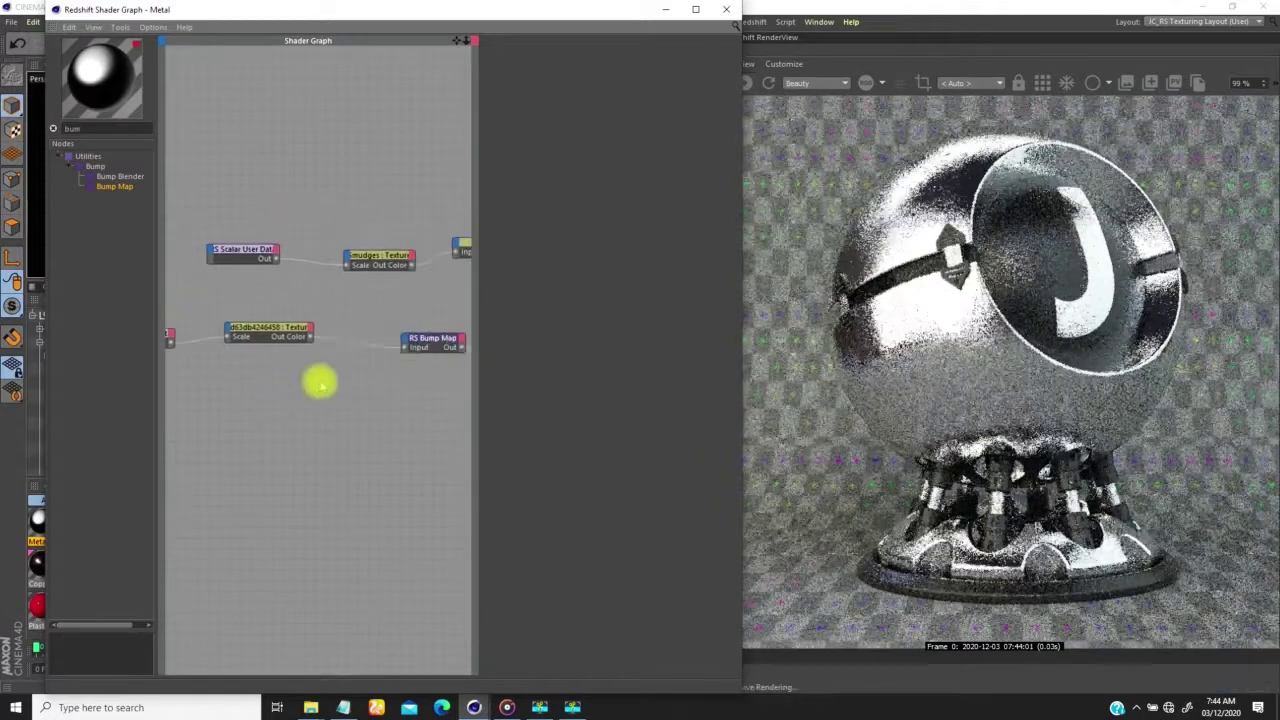
middle_drag(381, 373, 303, 363)
scroll(303, 380, down, 1)
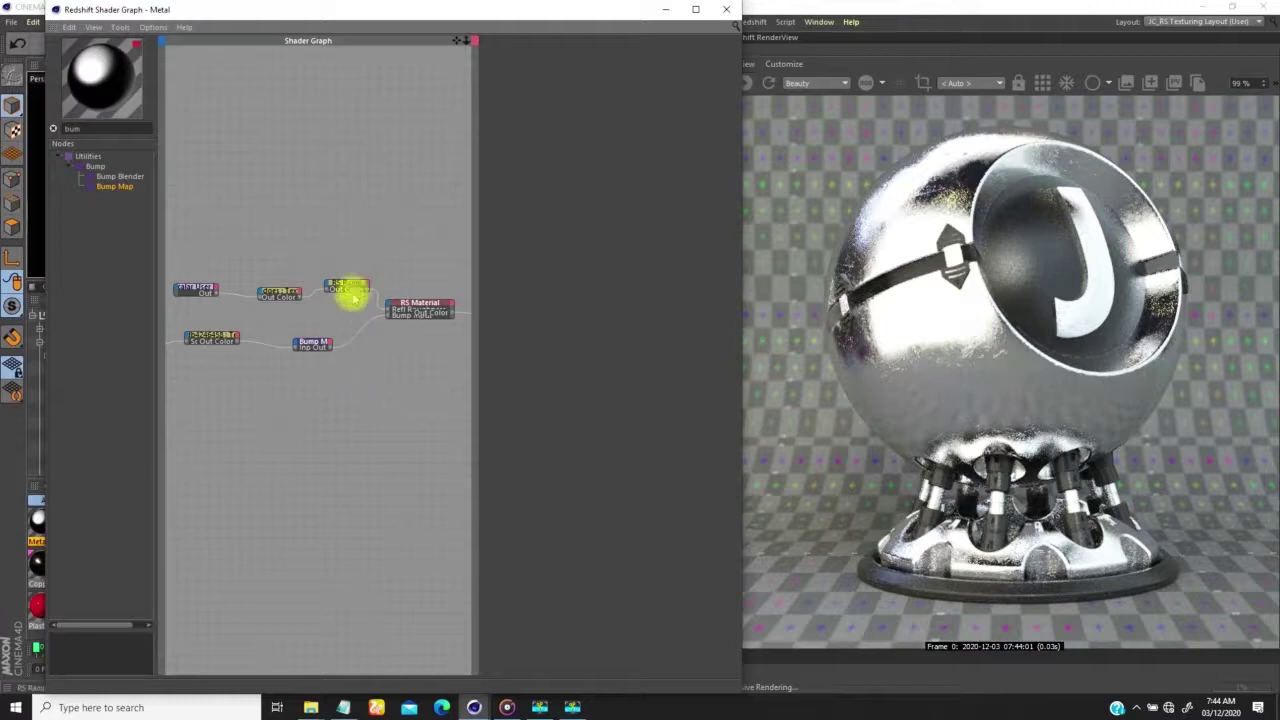
middle_drag(337, 366, 303, 362)
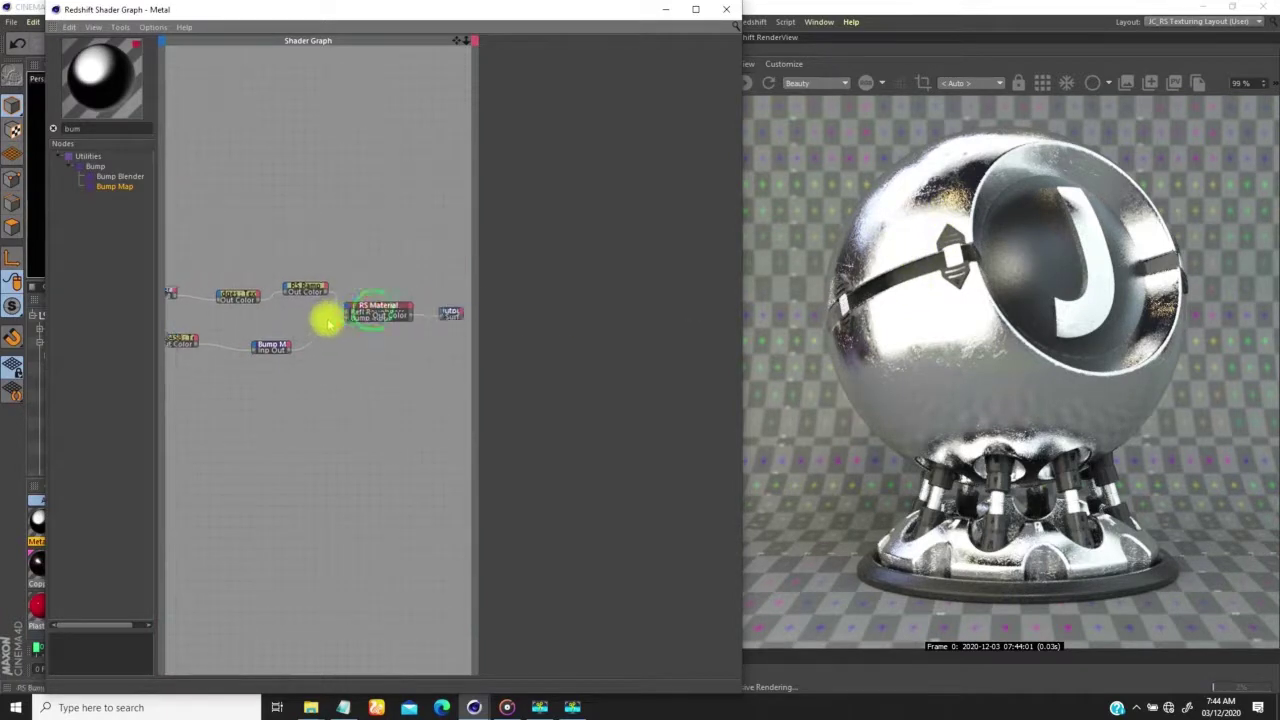
click(360, 310)
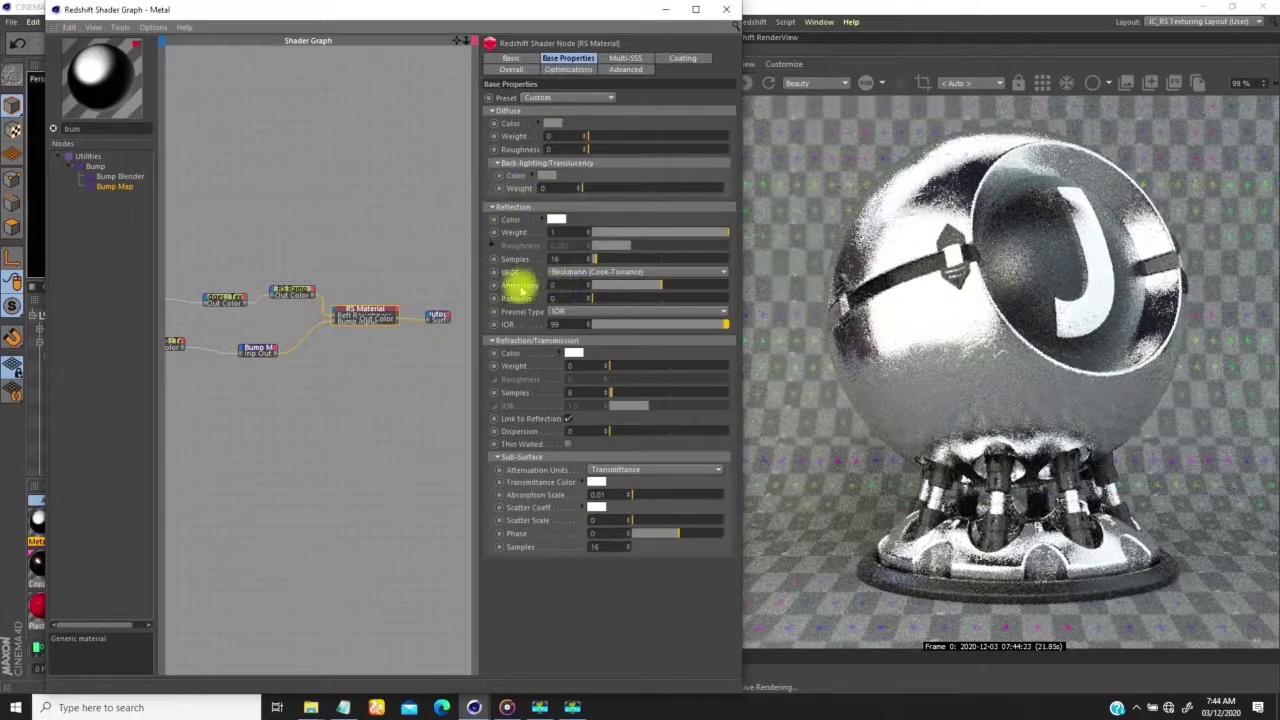
click(558, 219)
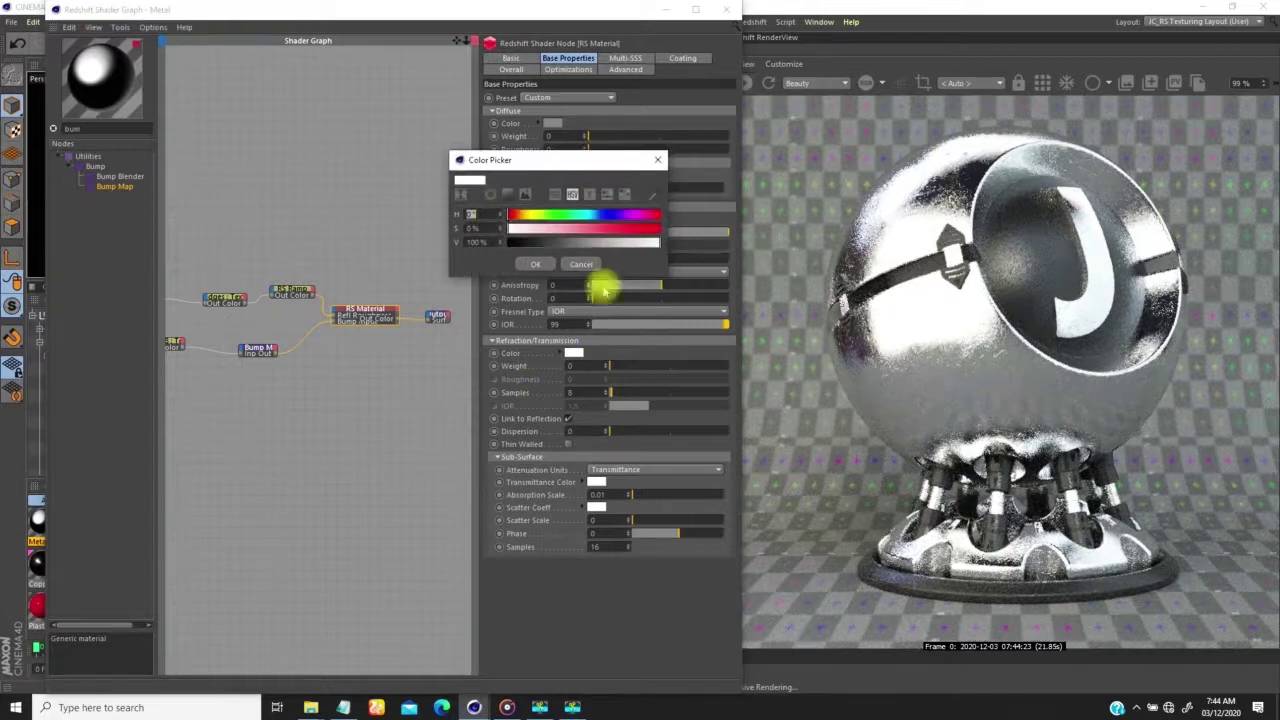
click(533, 216)
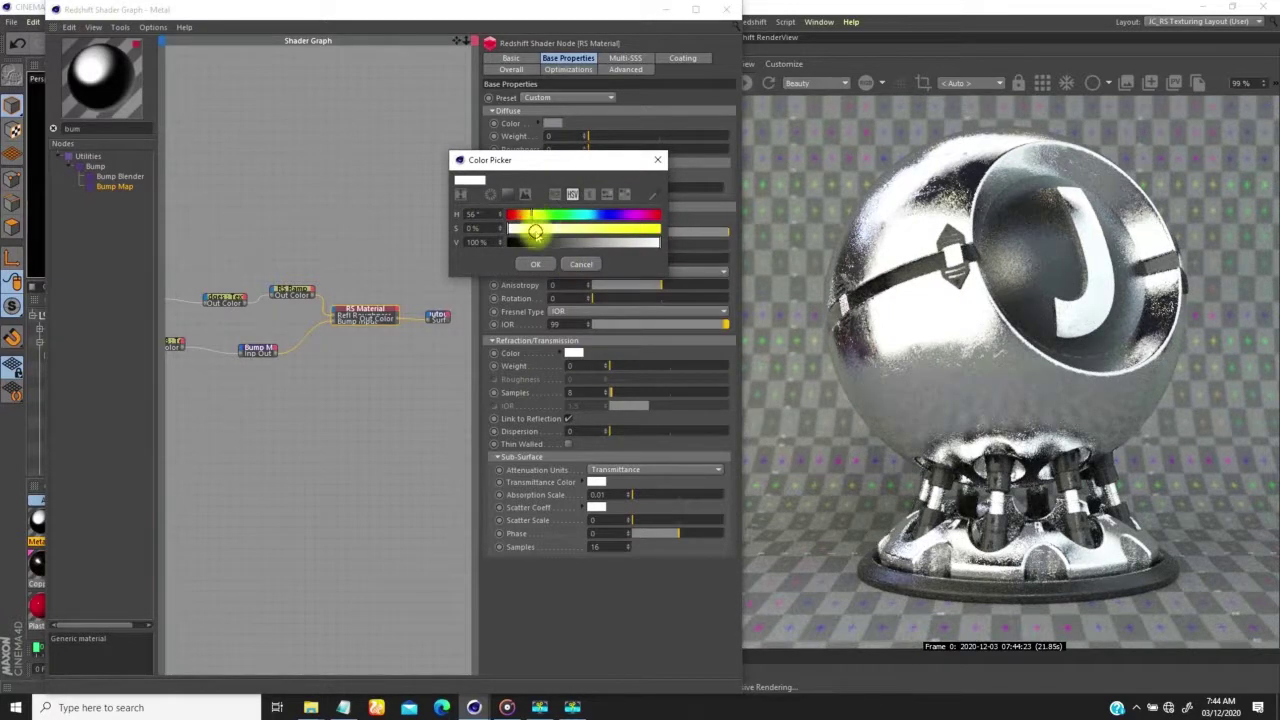
drag(633, 243, 657, 242)
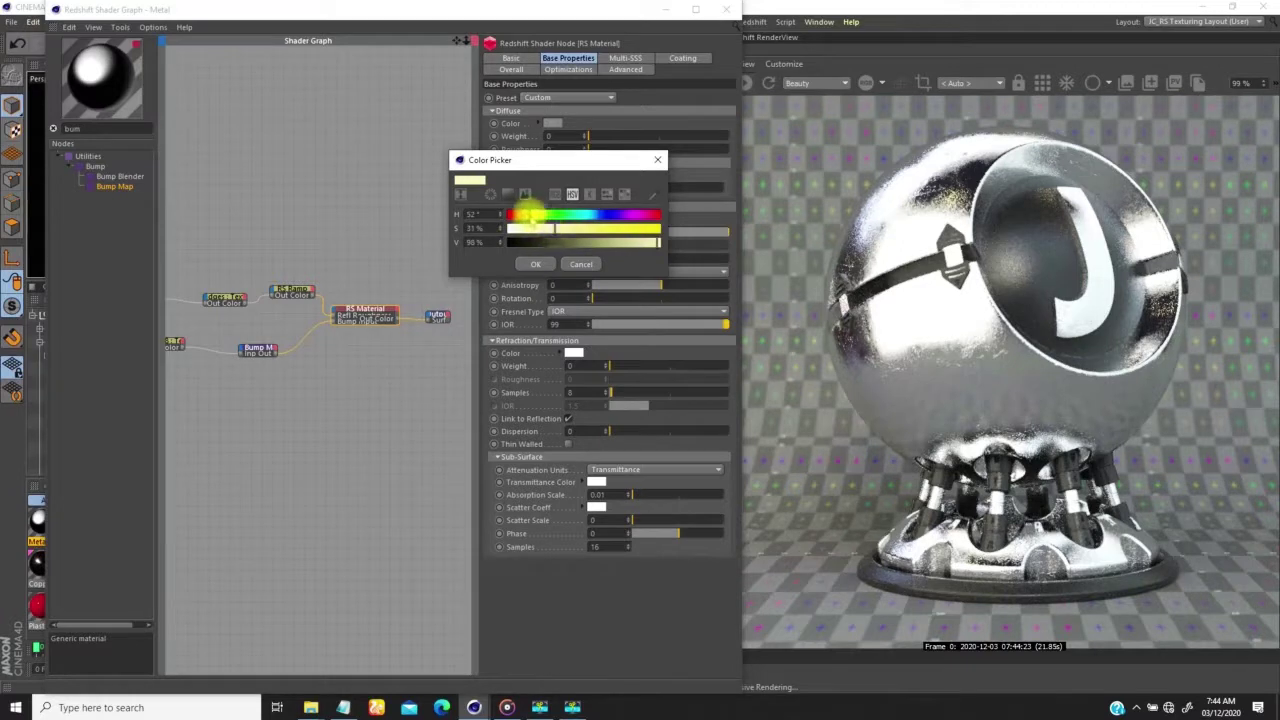
click(537, 262)
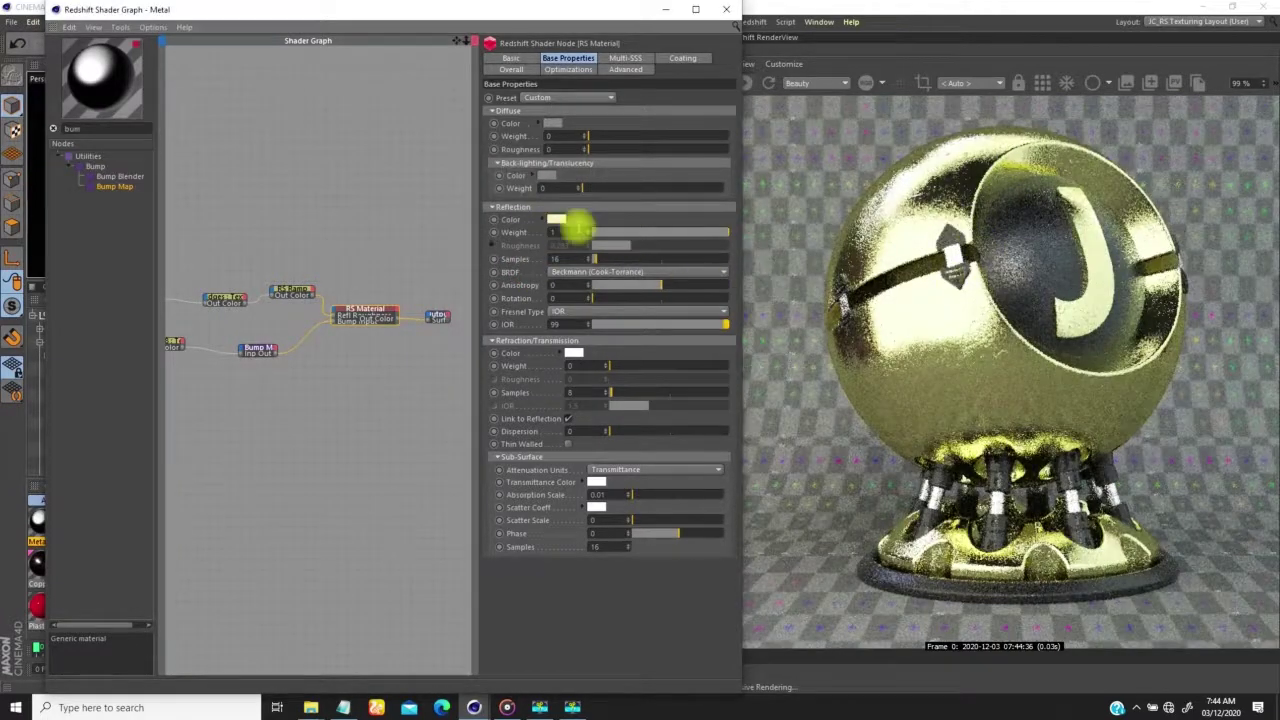
Warm the RS Material's reflection color to a gold of about 42° hue, 30% saturation and 98% value
click(557, 220)
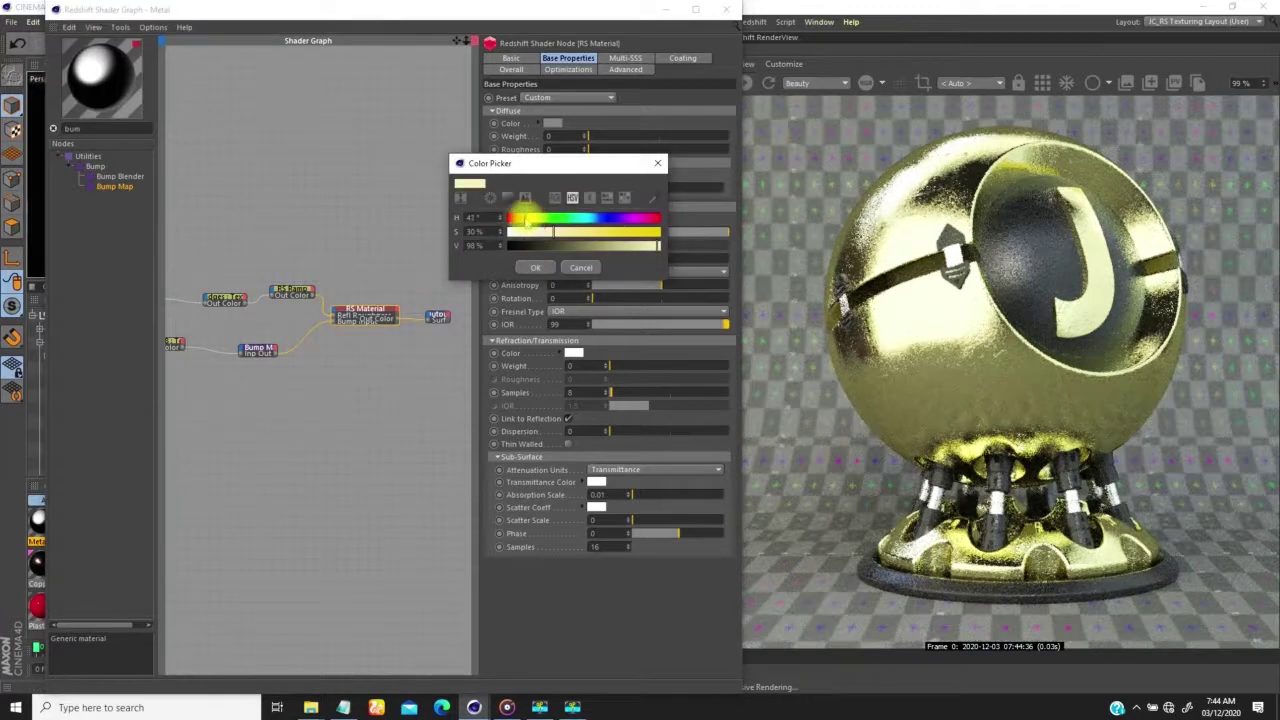
click(537, 264)
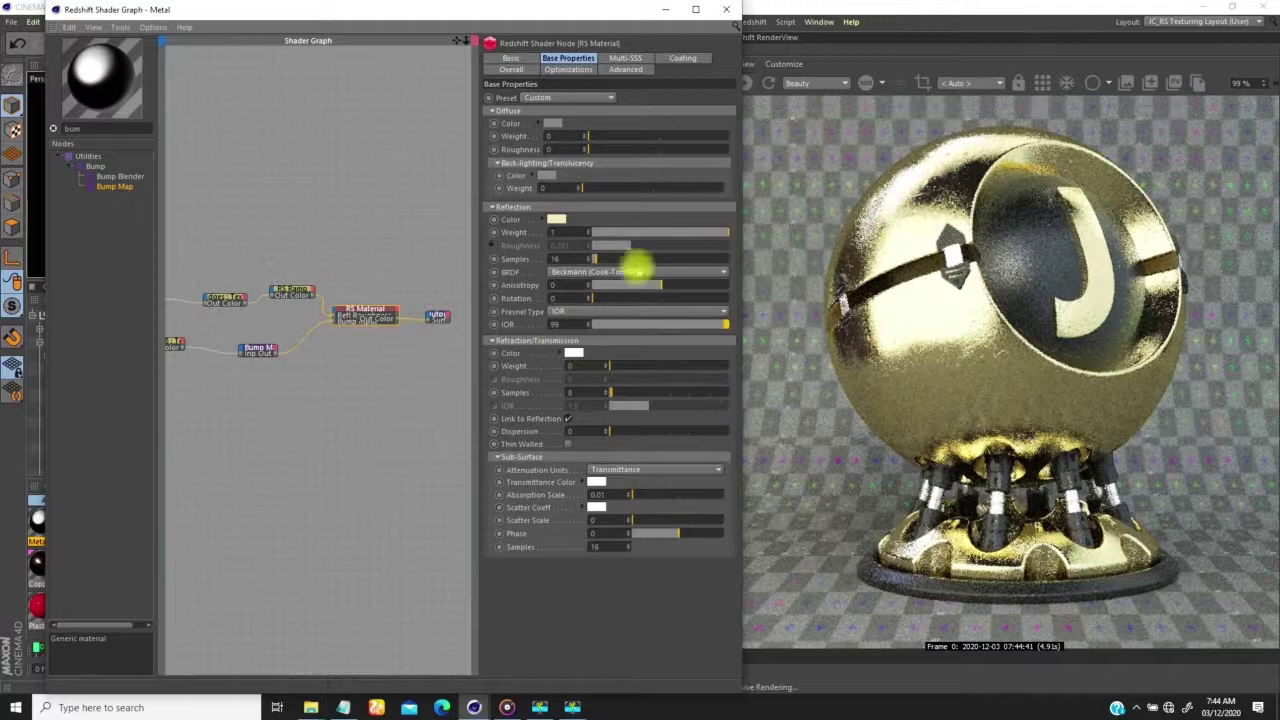
click(555, 221)
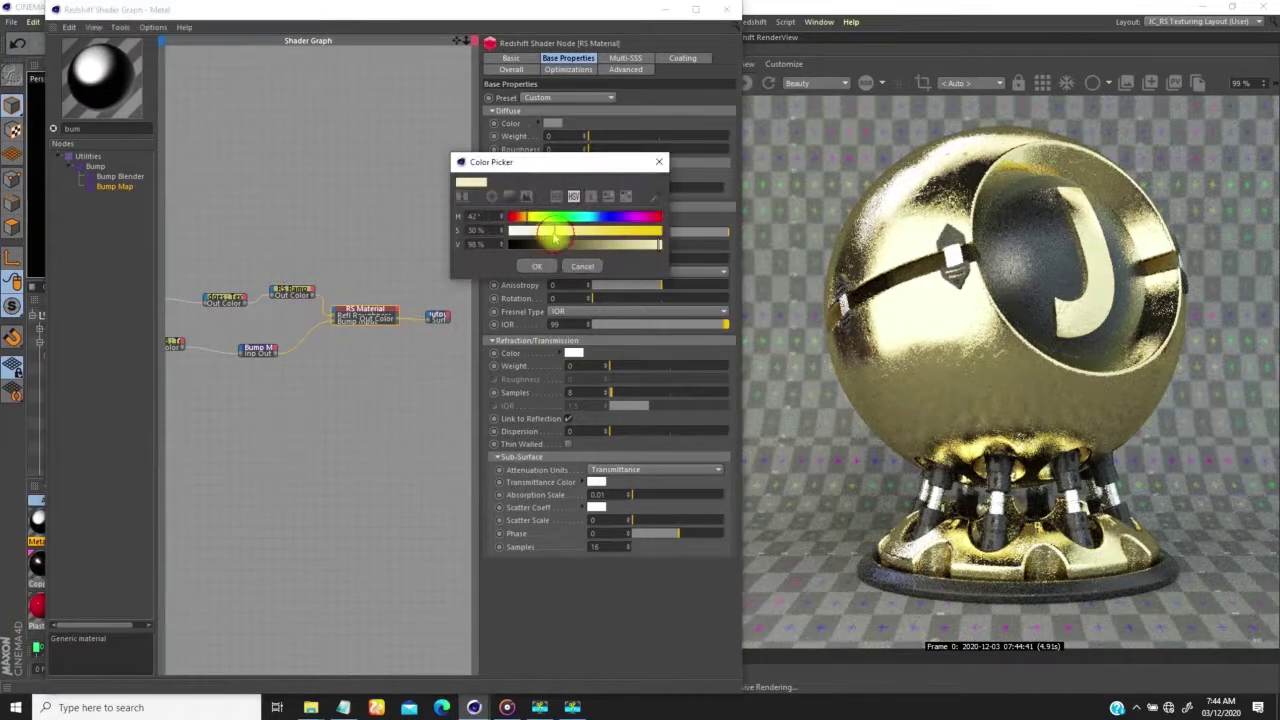
click(659, 245)
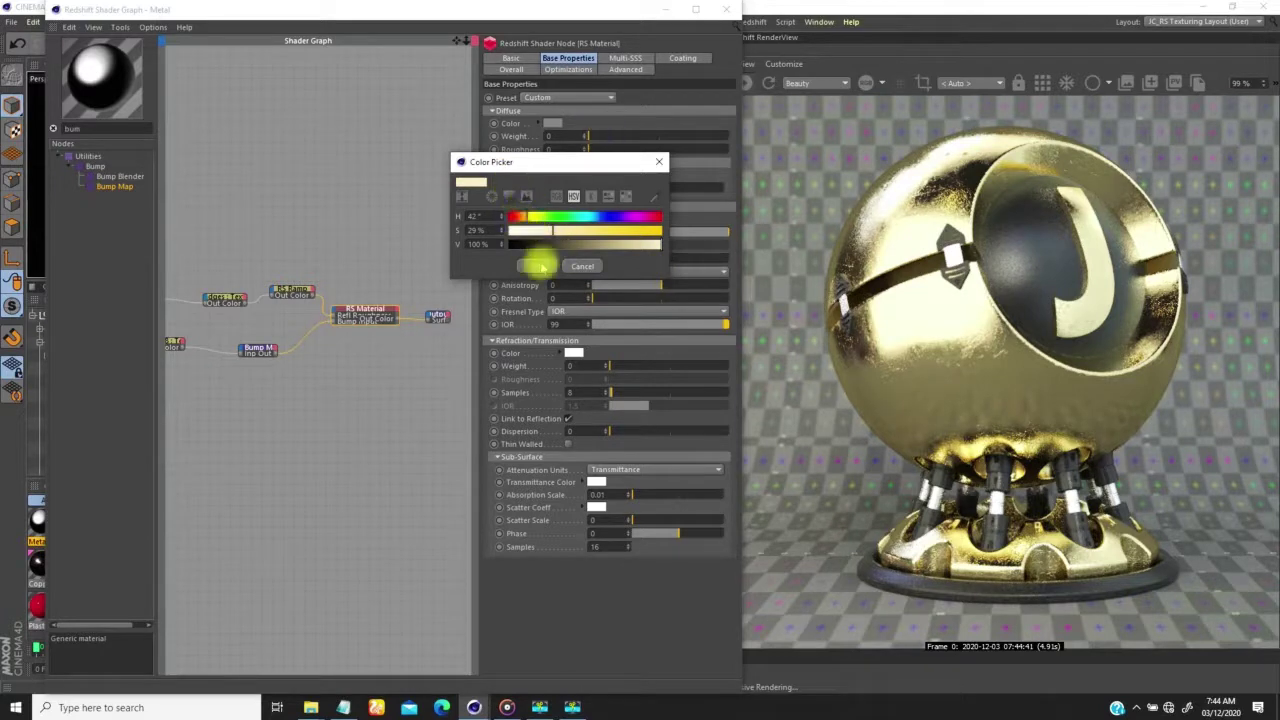
click(575, 267)
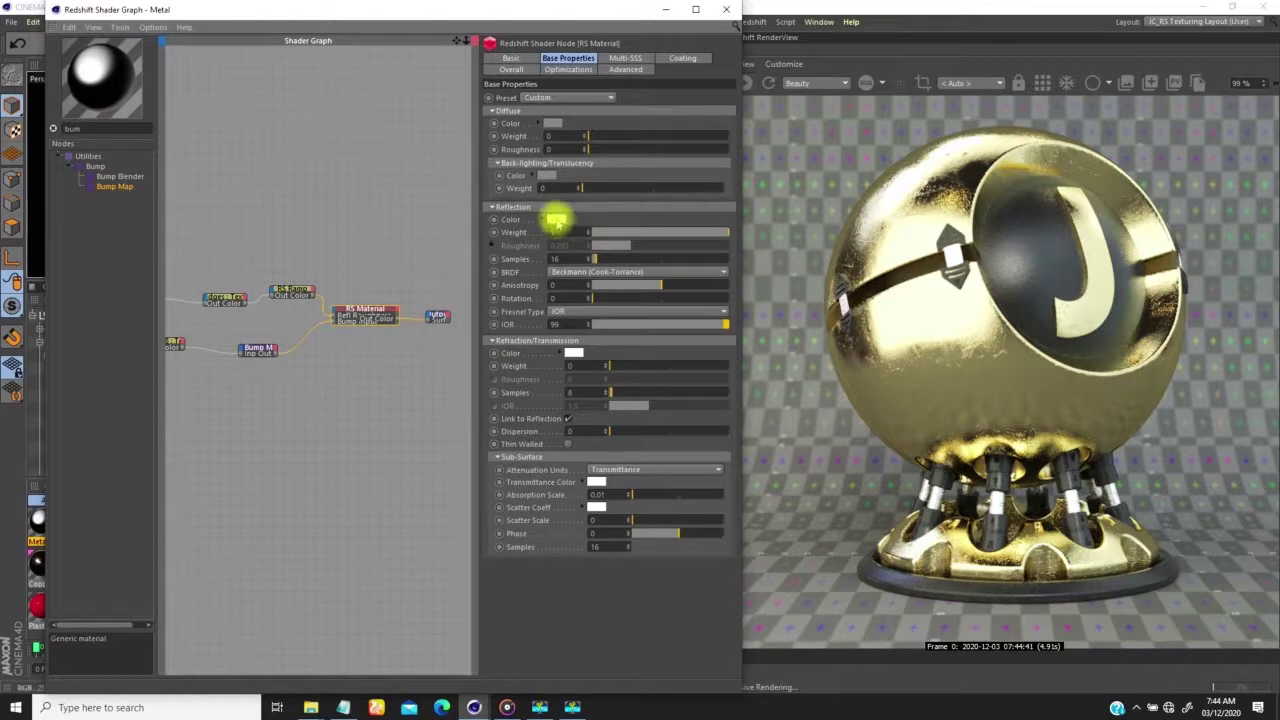
Set the RS Material's reflection color to a pale rose of about 9° hue, 20% saturation and 98% value
click(556, 219)
drag(527, 216, 512, 217)
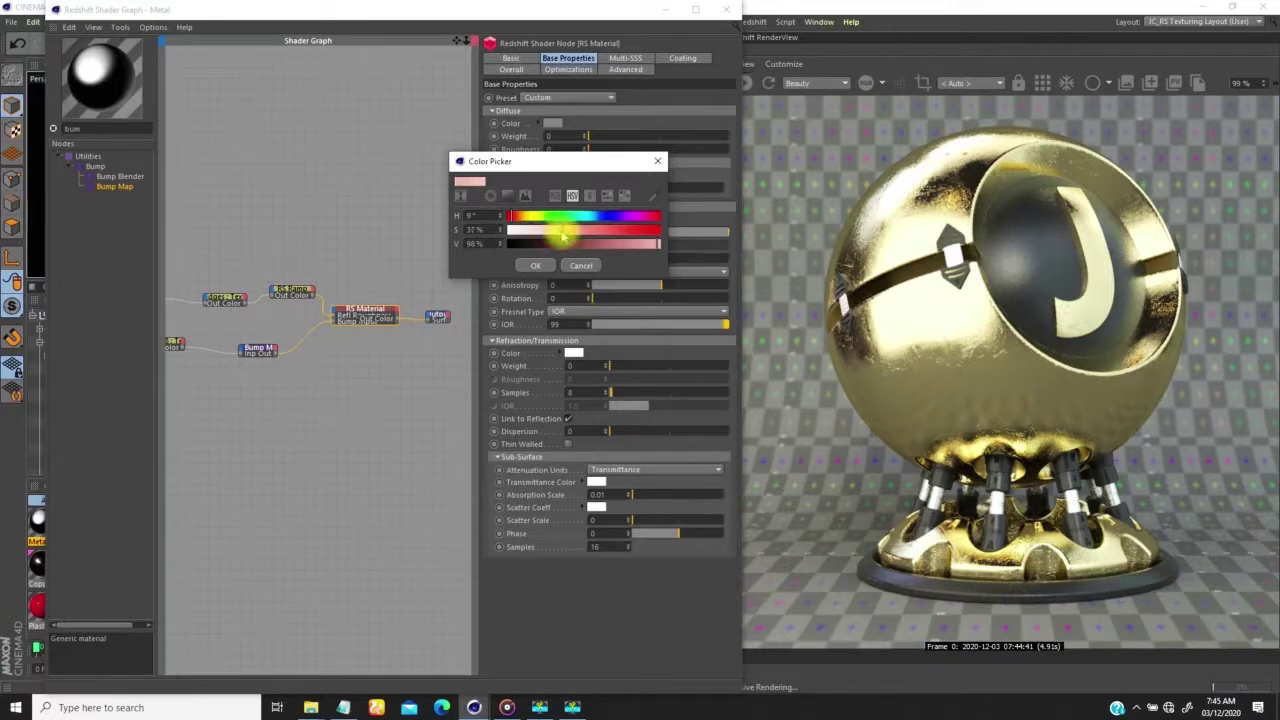
click(535, 266)
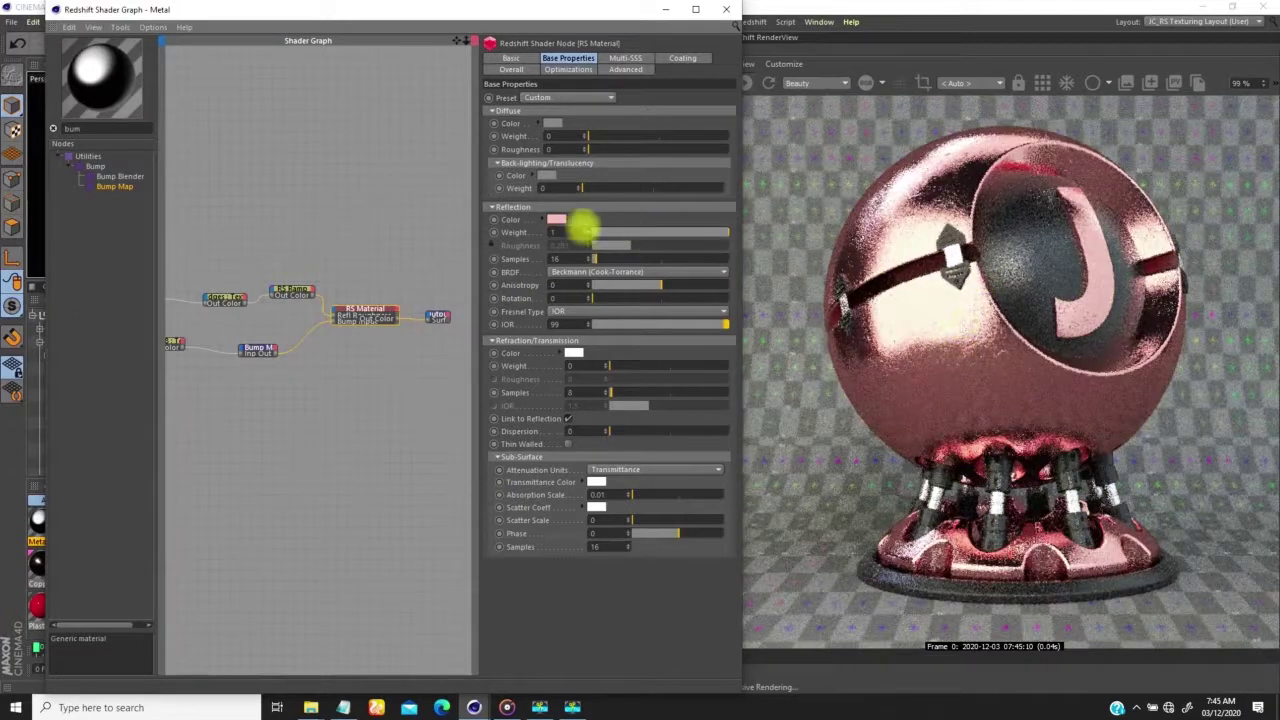
click(558, 219)
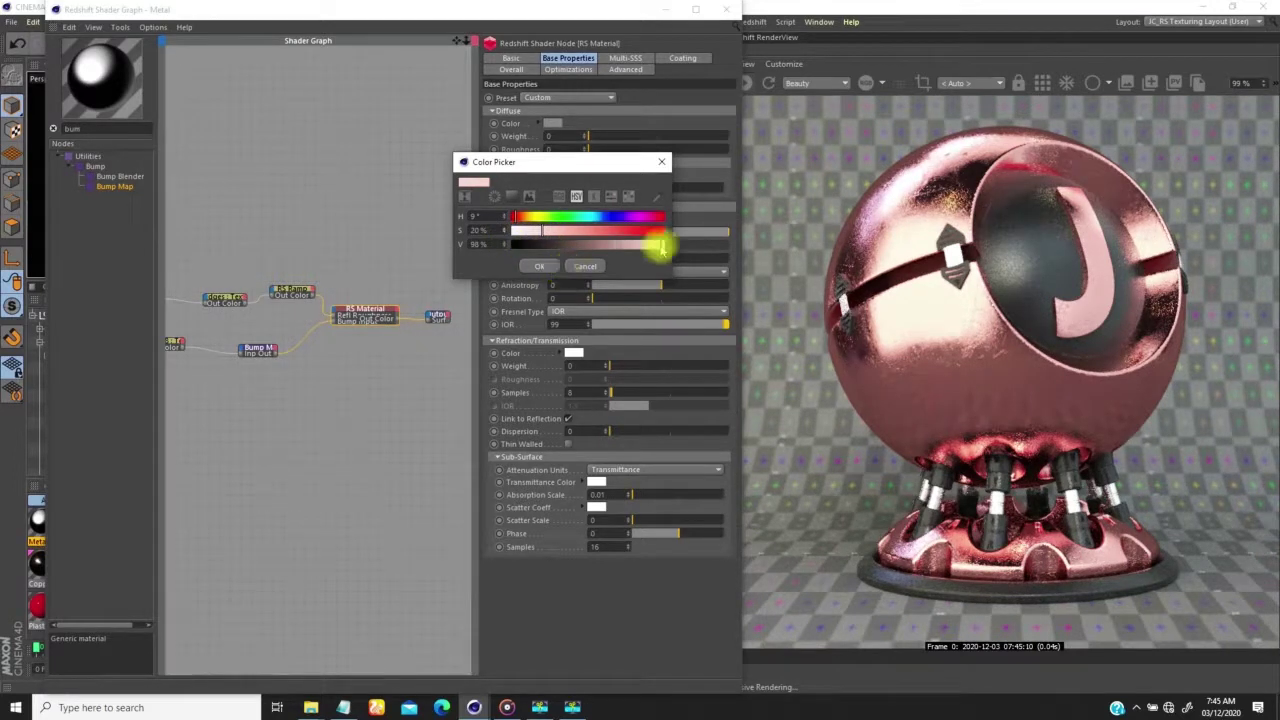
click(539, 266)
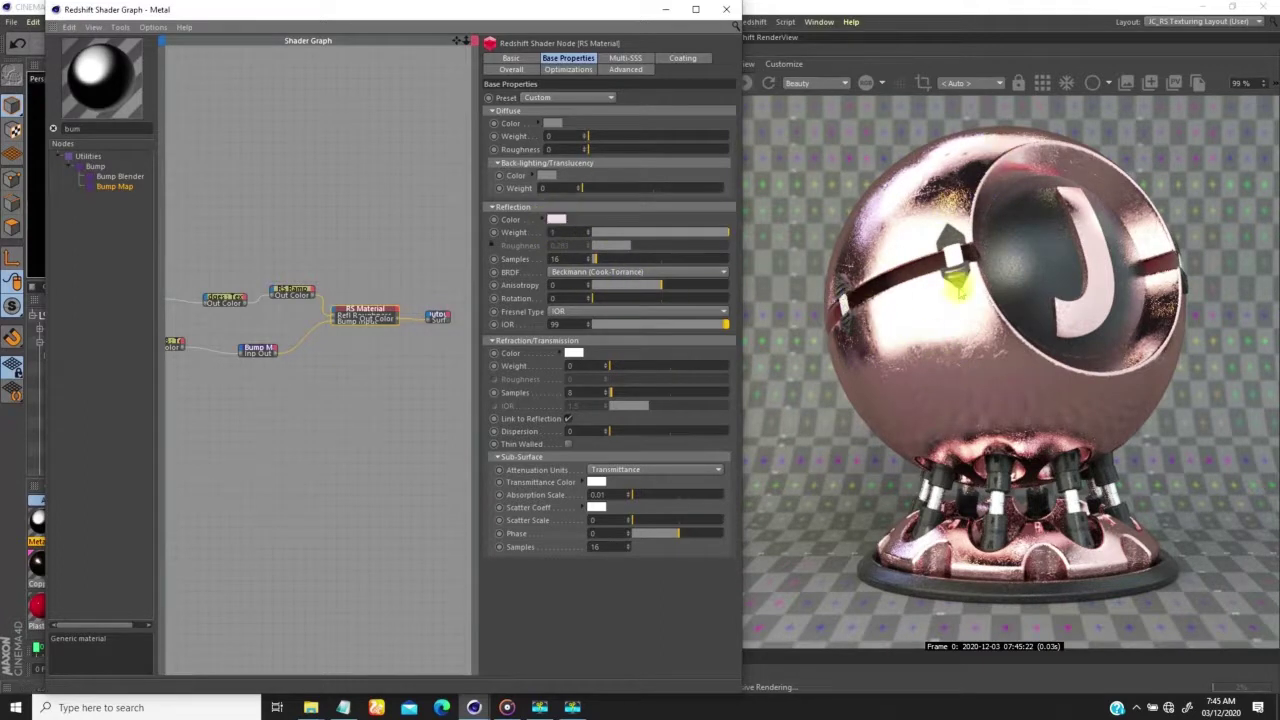
Examine the rose-tinted metal up close in the render, covering the sphere's scratches, the recessed ring and the base
click(1006, 275)
scroll(1030, 290, up, 4)
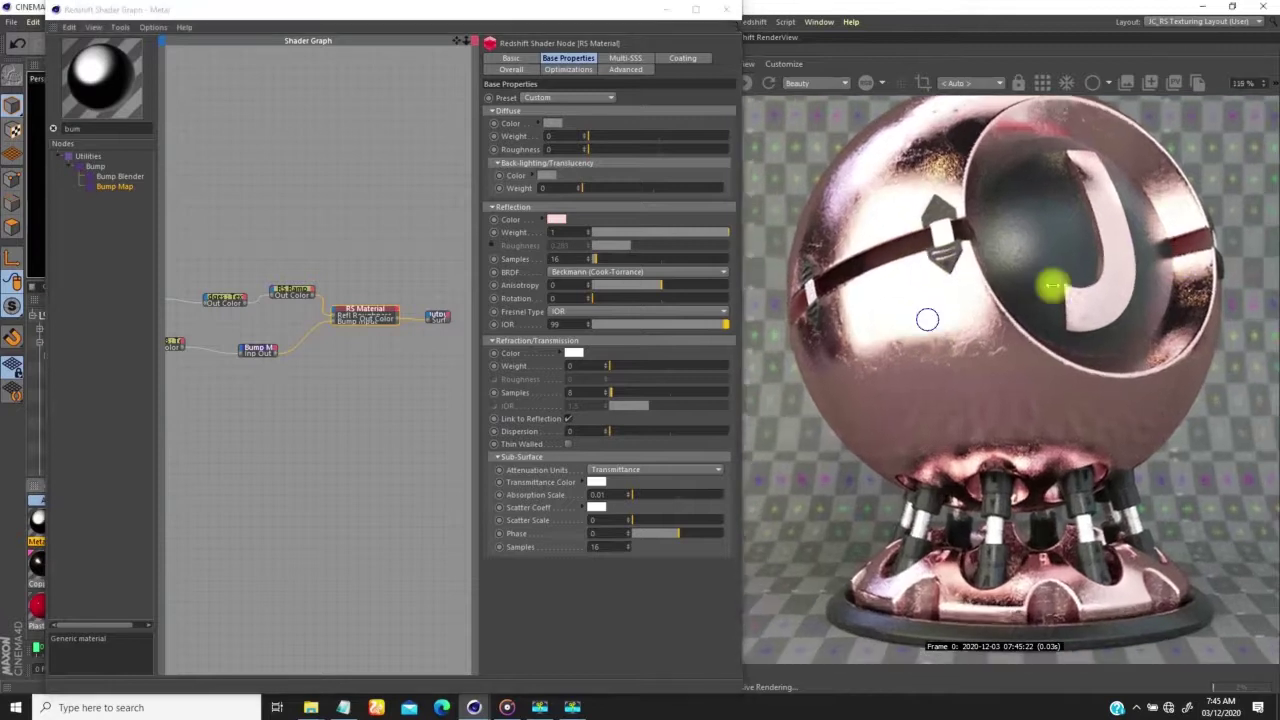
drag(972, 322, 917, 482)
scroll(1030, 285, up, 2)
drag(868, 304, 973, 247)
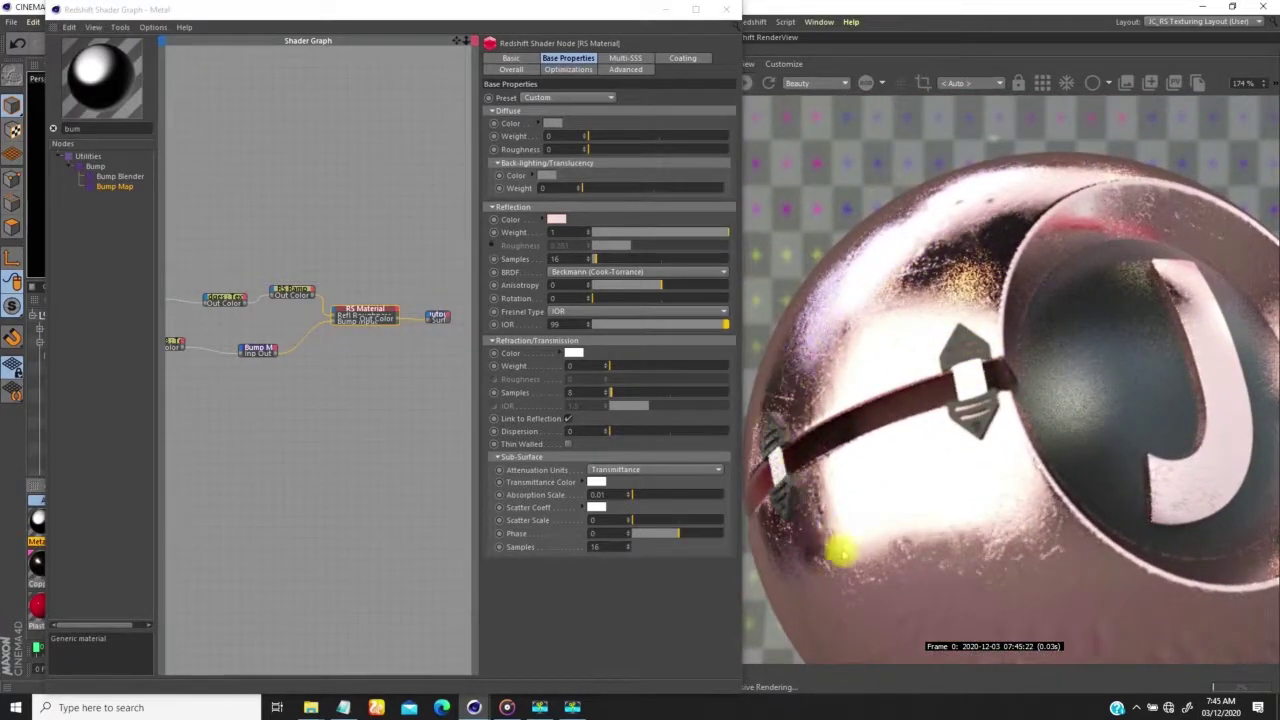
alt+drag(937, 336, 837, 309)
scroll(960, 274, up, 1)
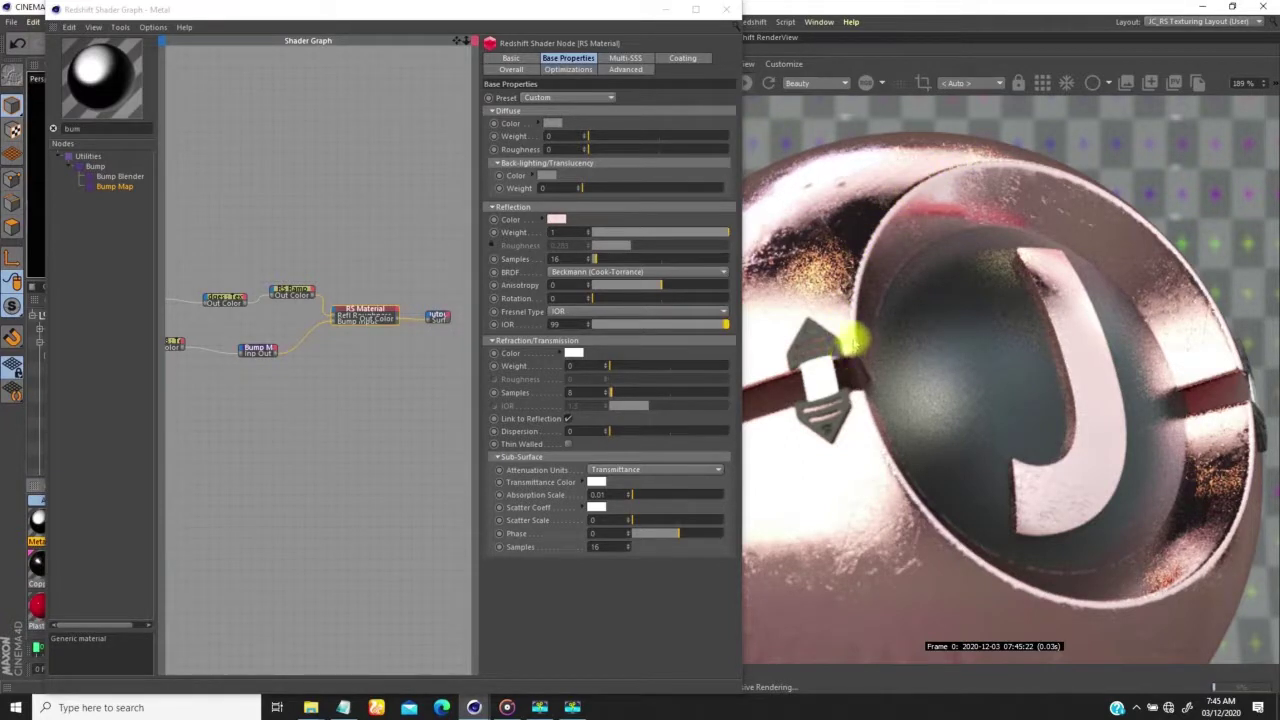
alt+drag(1232, 340, 1008, 183)
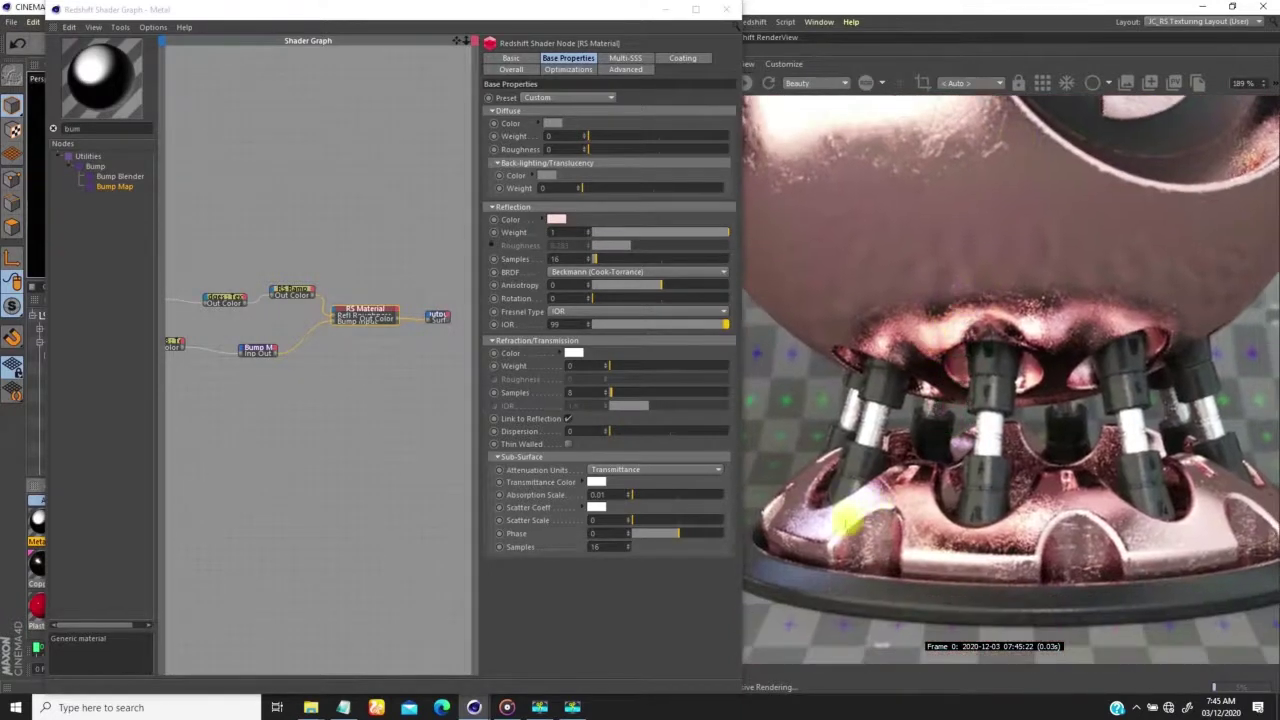
drag(940, 383, 877, 573)
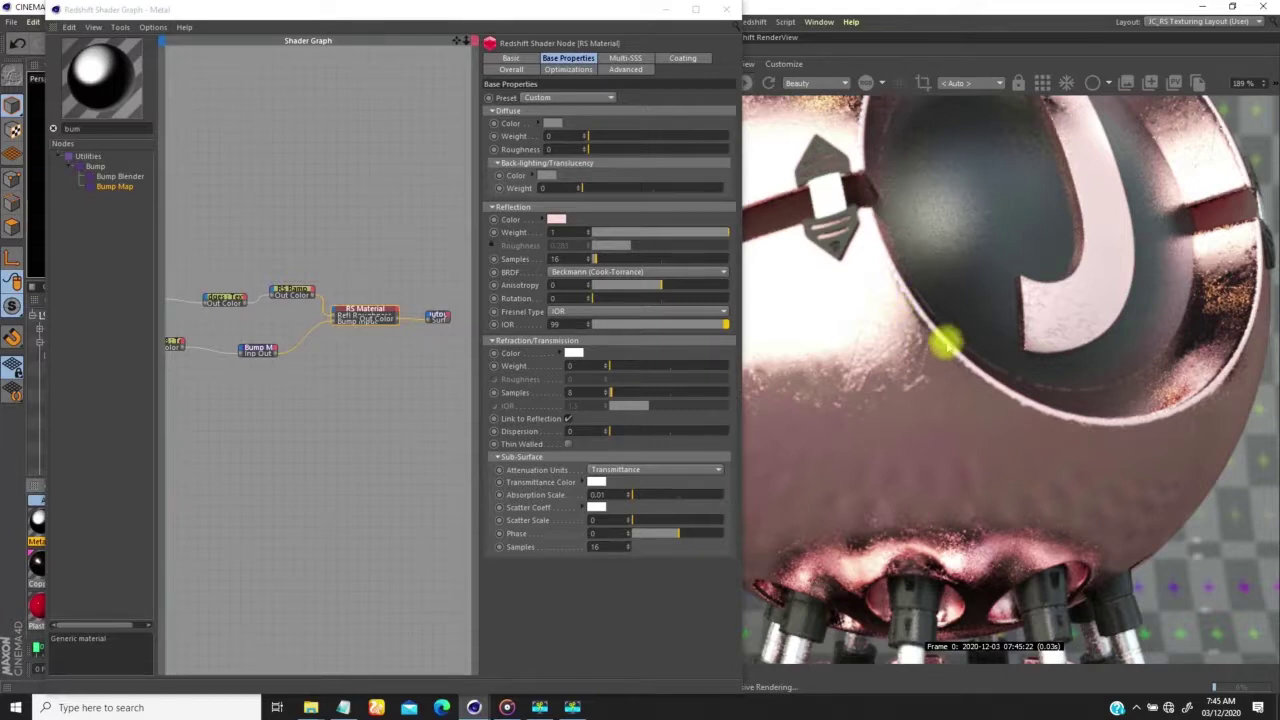
alt+right_drag(950, 314, 814, 391)
alt+right_drag(975, 336, 806, 410)
alt+right_drag(1005, 355, 981, 341)
Find the C4D Shader node by searching for "shader", place it below the bump texture chain and enlarge it
alt+middle_drag(267, 389, 375, 371)
drag(276, 363, 322, 363)
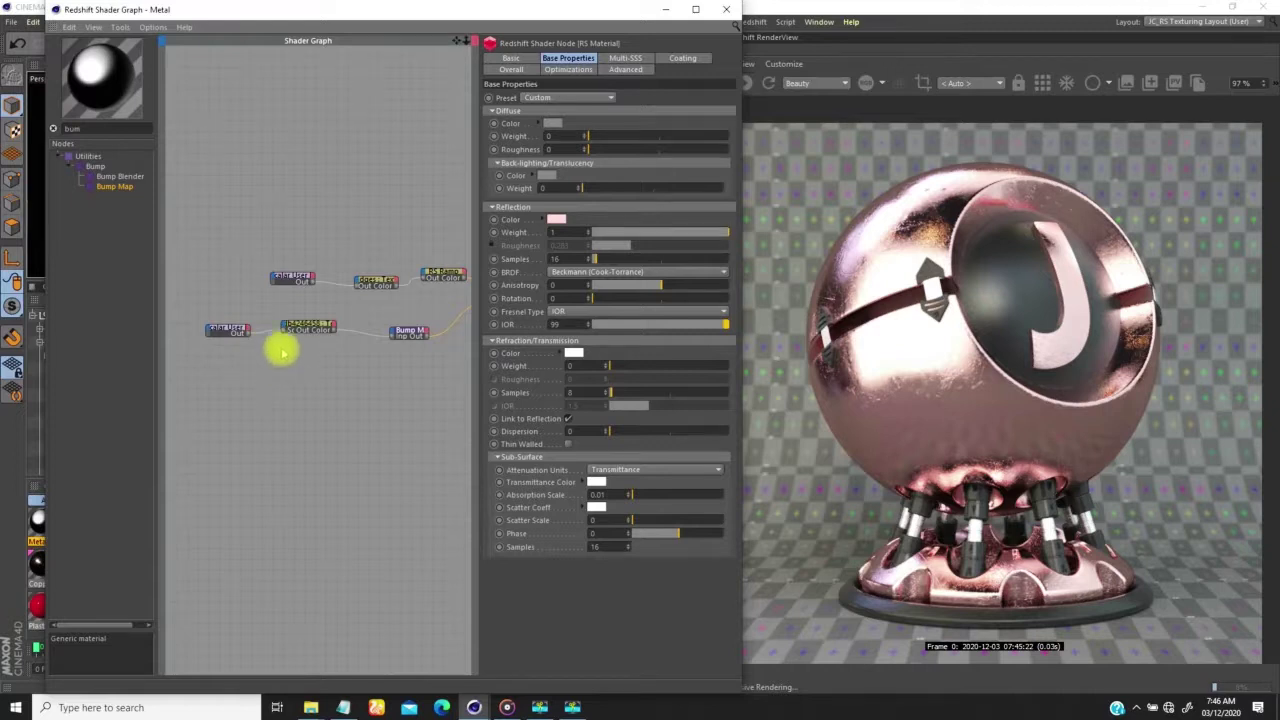
drag(284, 355, 287, 333)
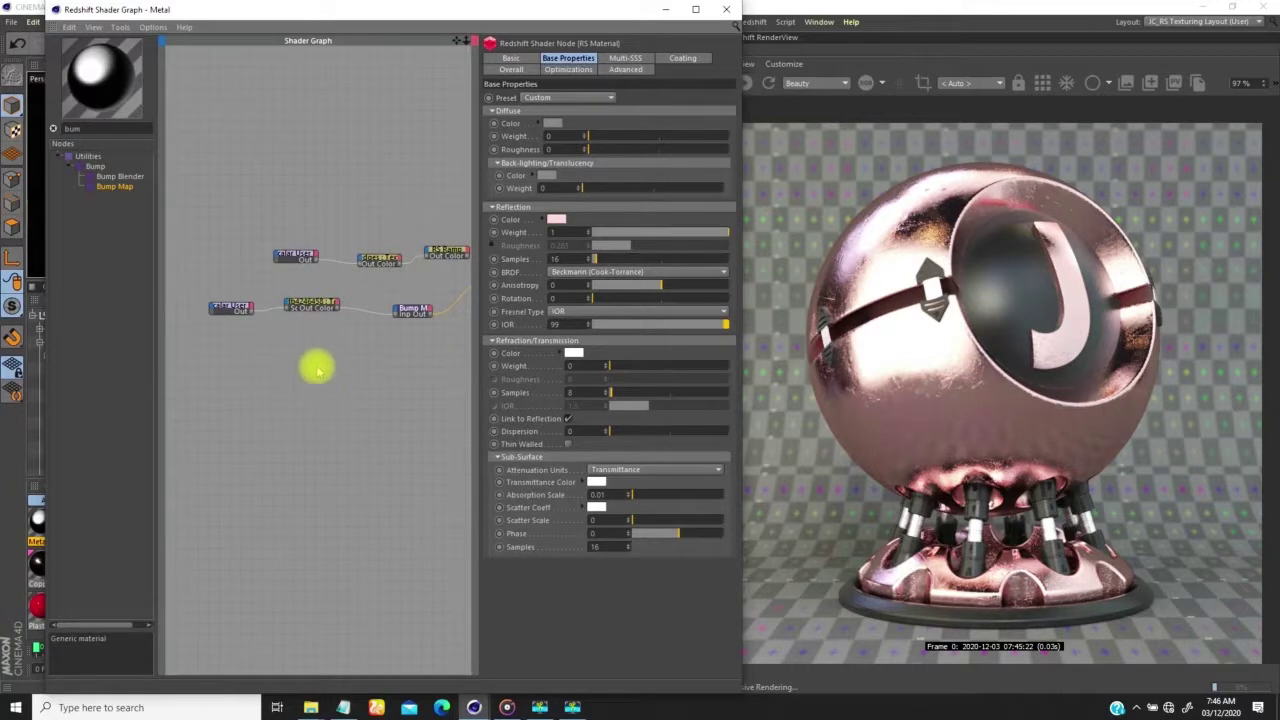
mouse_move(283, 365)
middle_down()
mouse_move(311, 342)
mouse_move(294, 363)
middle_up()
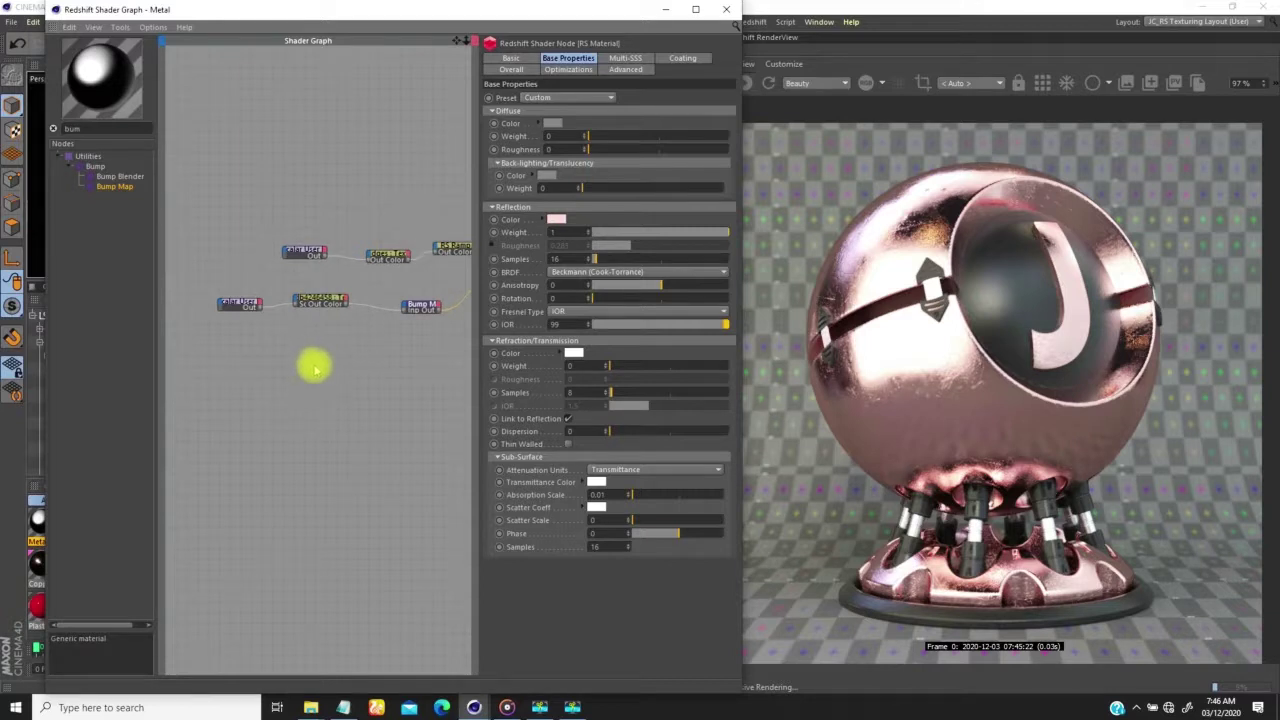
drag(82, 128, 40, 130)
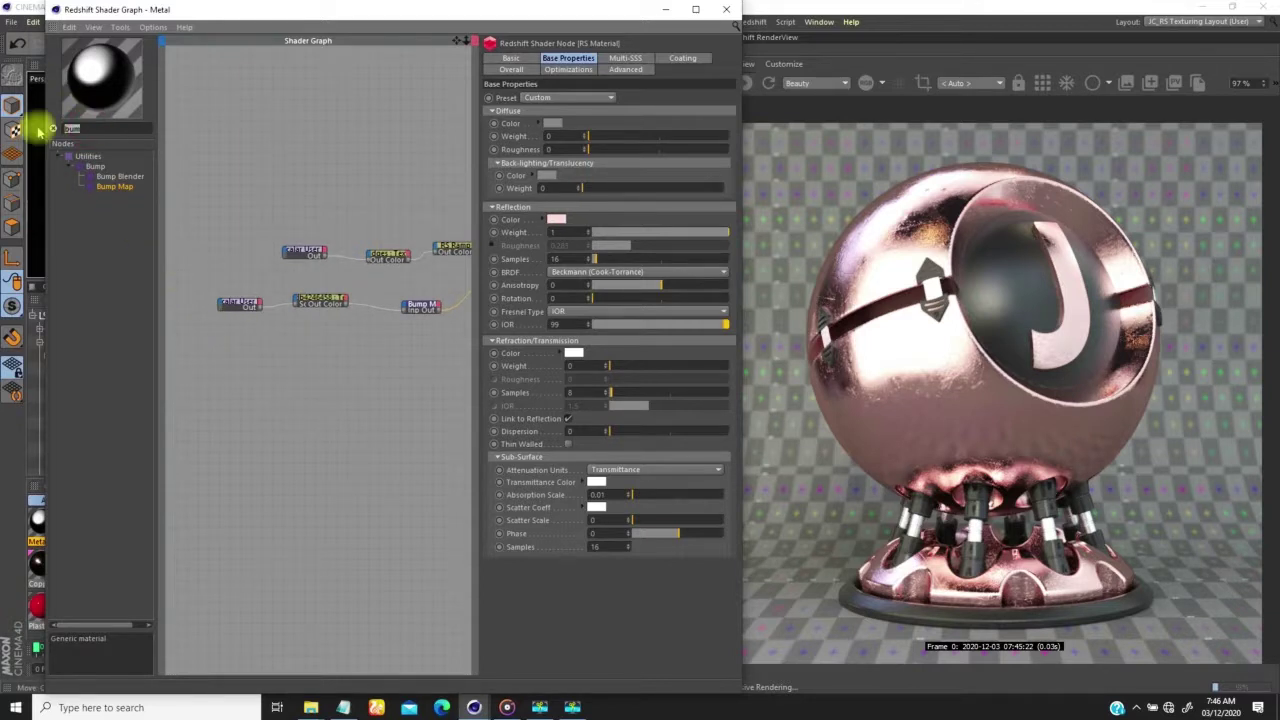
text(shader)
drag(130, 175, 223, 368)
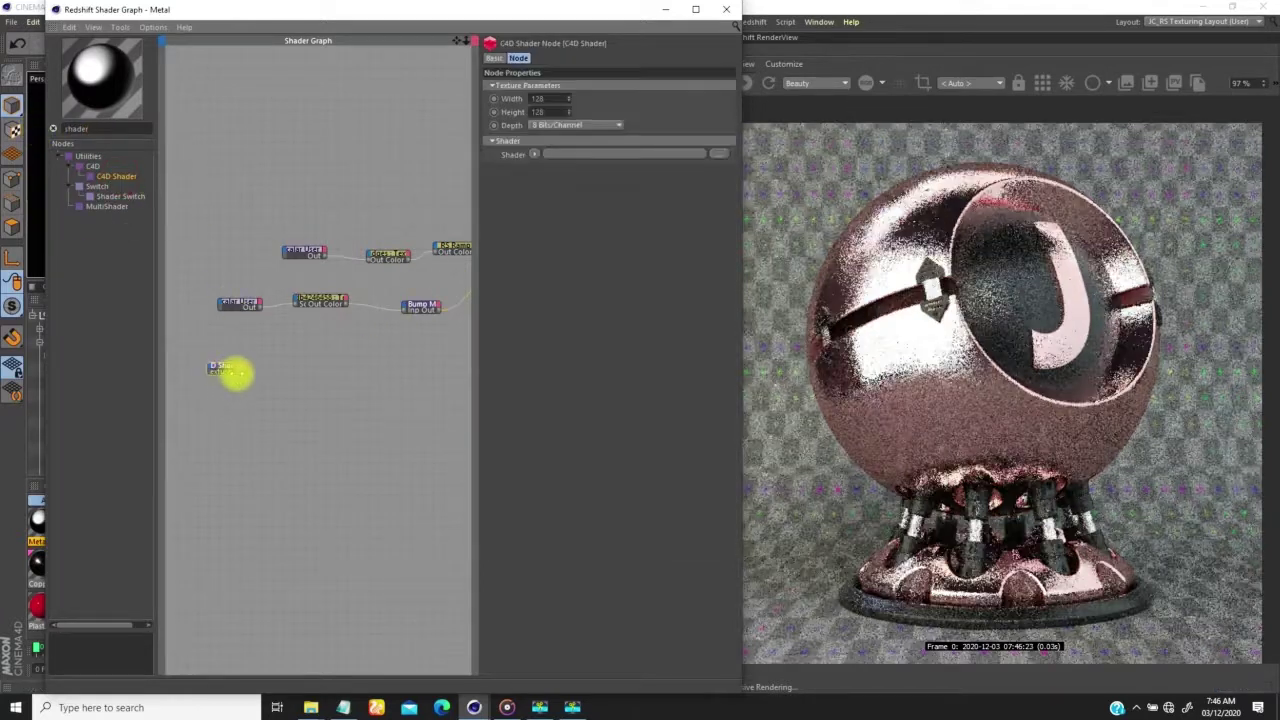
click(258, 382)
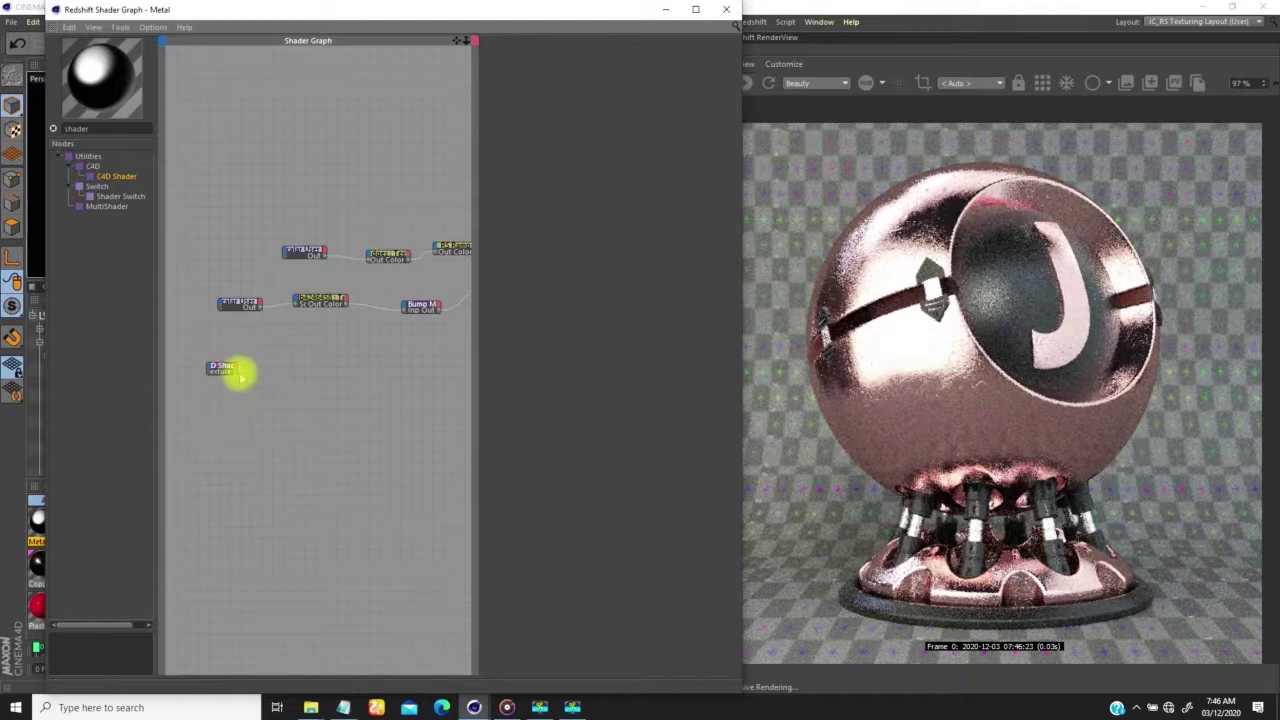
drag(237, 375, 319, 385)
Try to connect the C4D Shader's Texture output directly to the Output node's Surface input
middle_drag(359, 364, 264, 356)
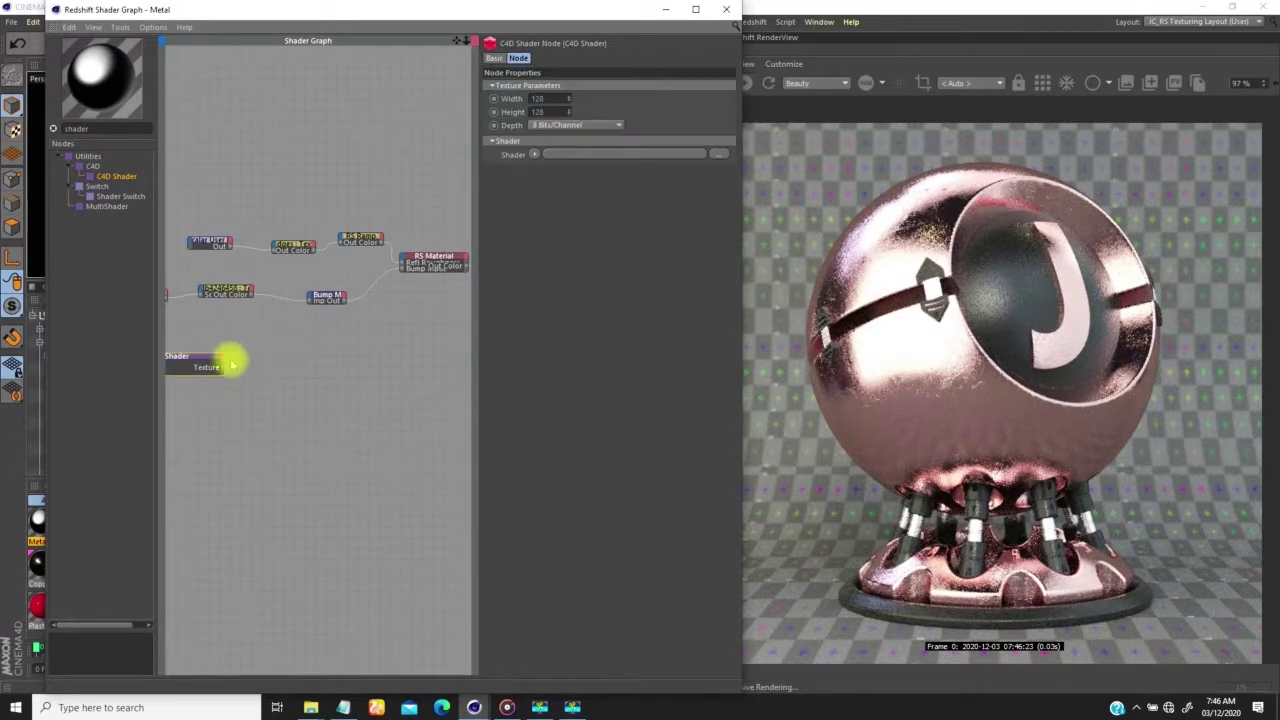
drag(280, 366, 391, 400)
middle_drag(391, 400, 300, 349)
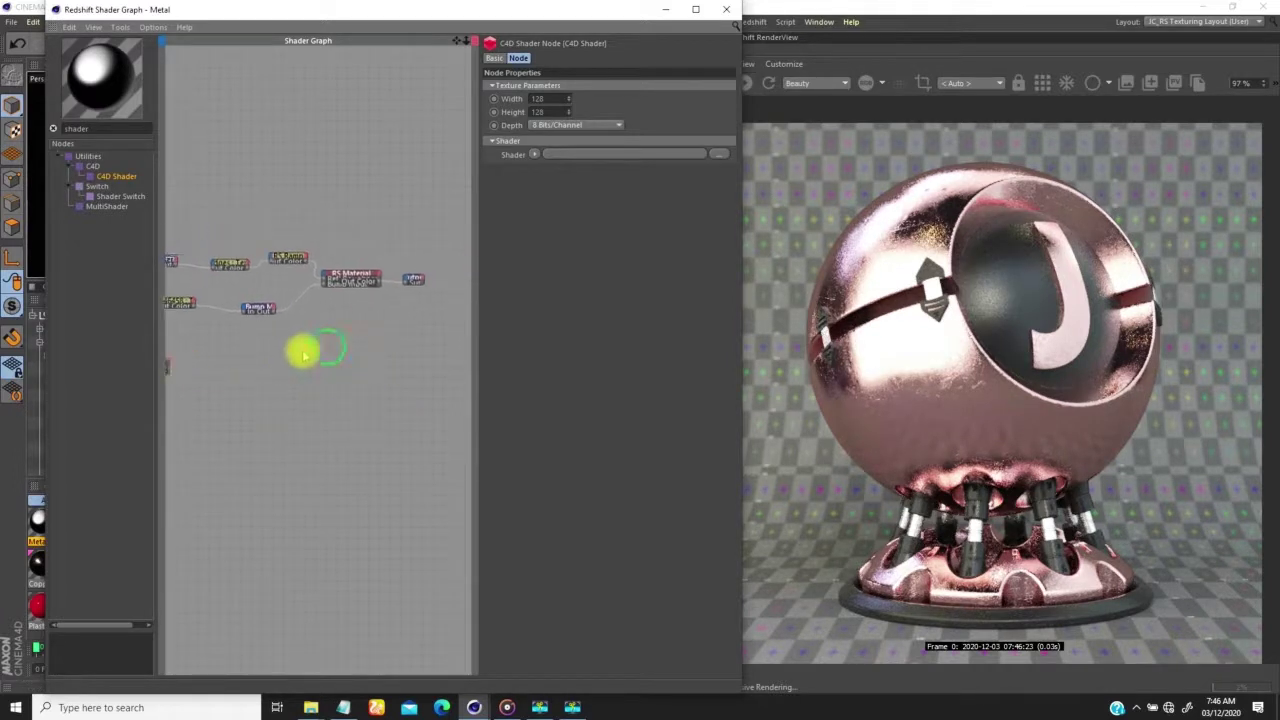
click(421, 291)
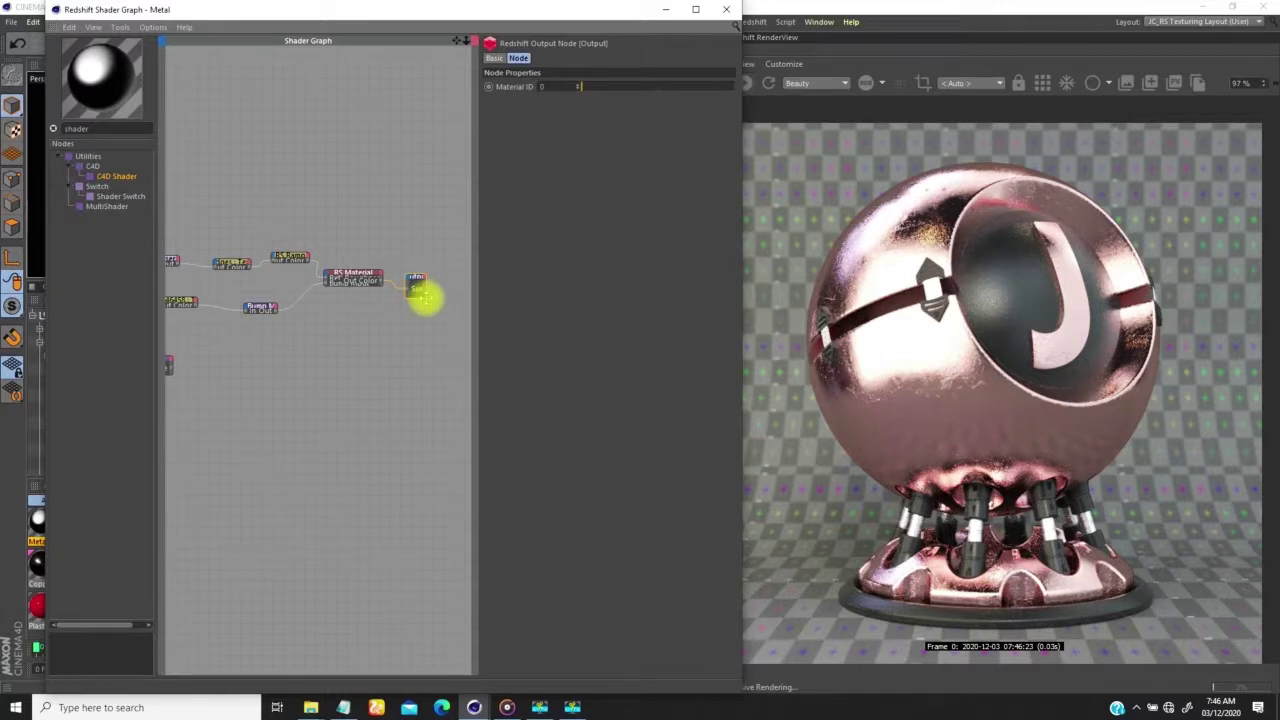
middle_drag(326, 366, 366, 366)
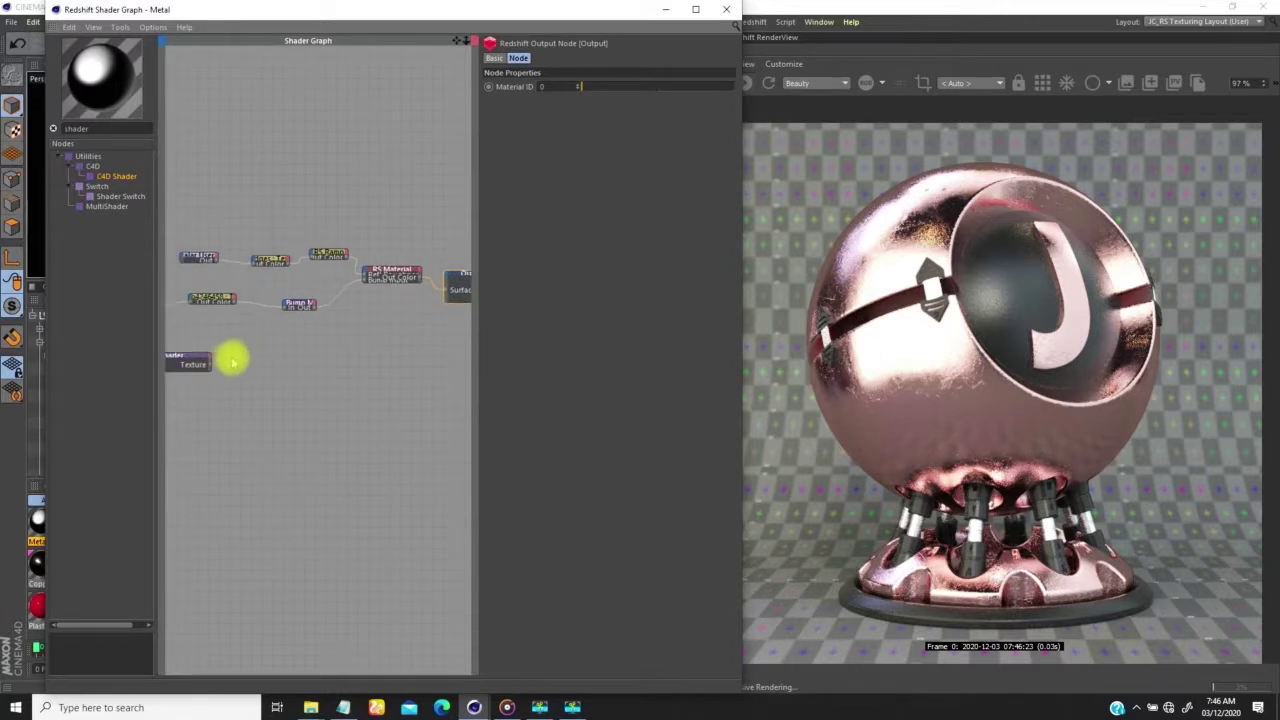
drag(222, 368, 406, 306)
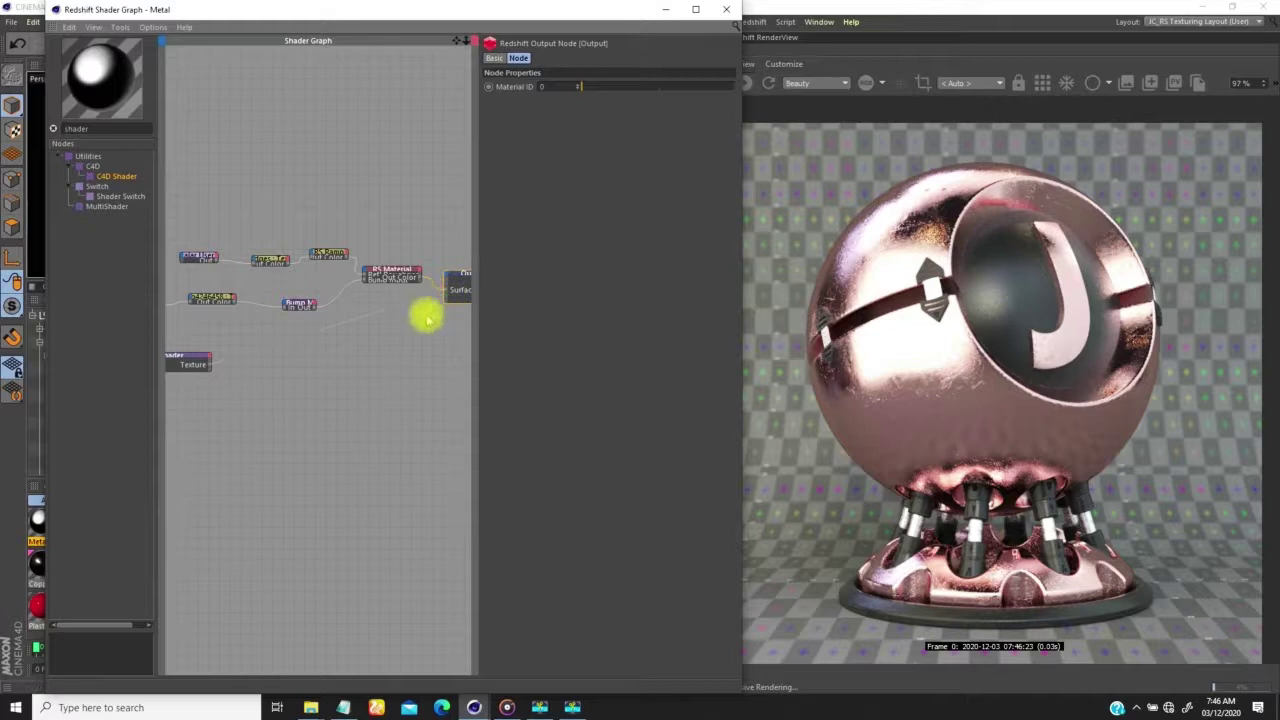
drag(195, 360, 412, 318)
alt+right_drag(431, 303, 534, 237)
alt+right_drag(369, 334, 500, 257)
alt+middle_drag(400, 306, 263, 372)
alt+right_drag(305, 388, 486, 301)
alt+middle_drag(281, 367, 350, 340)
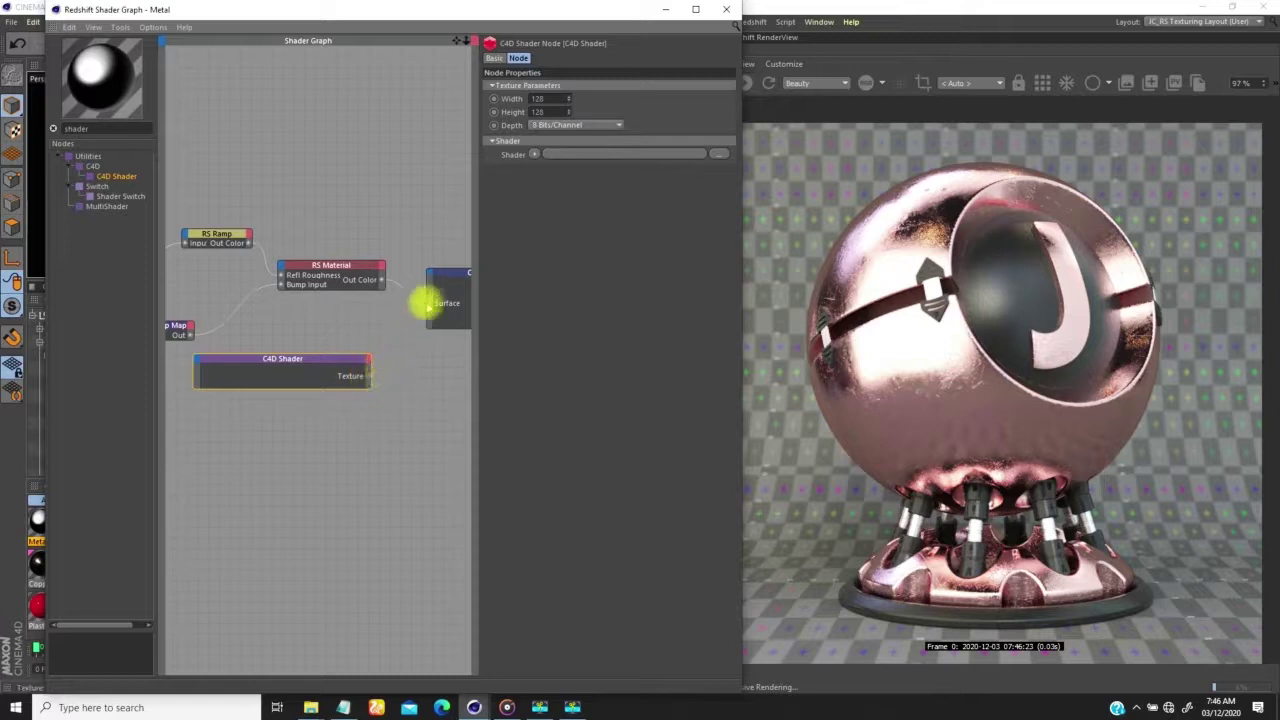
drag(431, 303, 376, 375)
alt+middle_drag(367, 371, 354, 362)
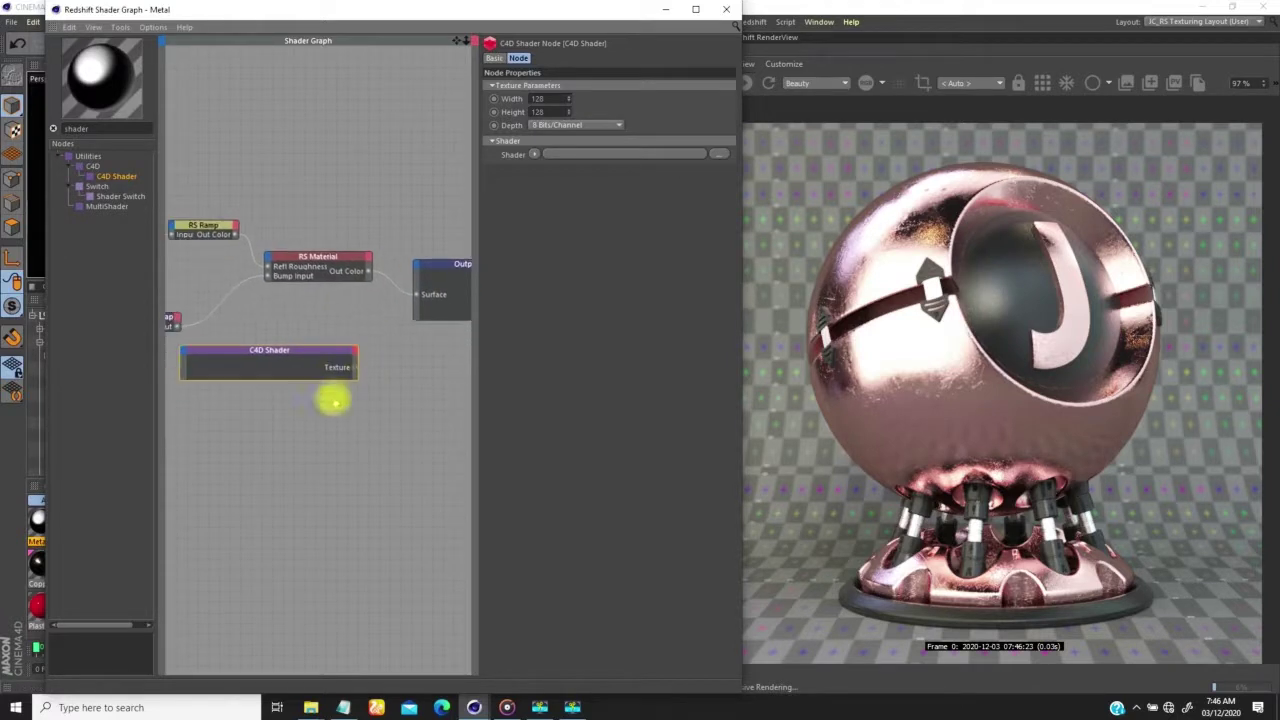
Try to connect the C4D Shader's Texture output to the RS Material node
drag(355, 369, 339, 264)
middle_drag(298, 350, 369, 349)
click(366, 350)
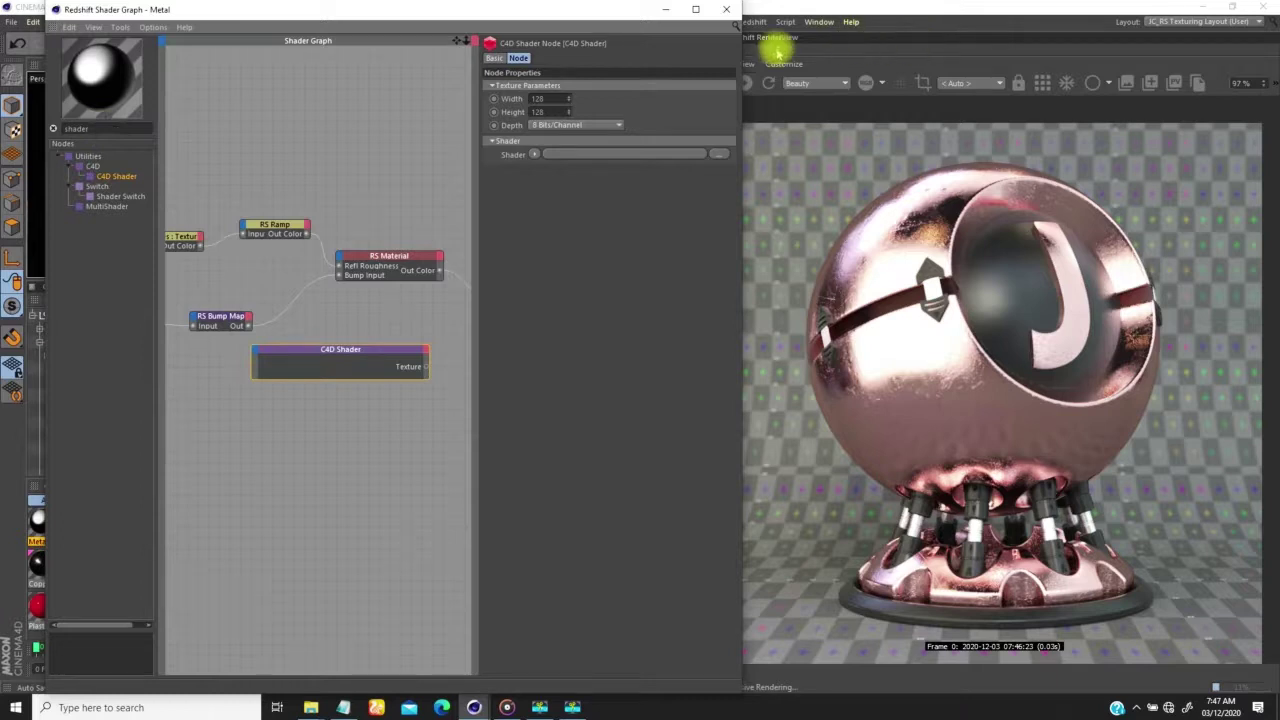
Stop the live render and add an RS Texture node below the C4D Shader by searching for "texture"
drag(604, 14, 570, 14)
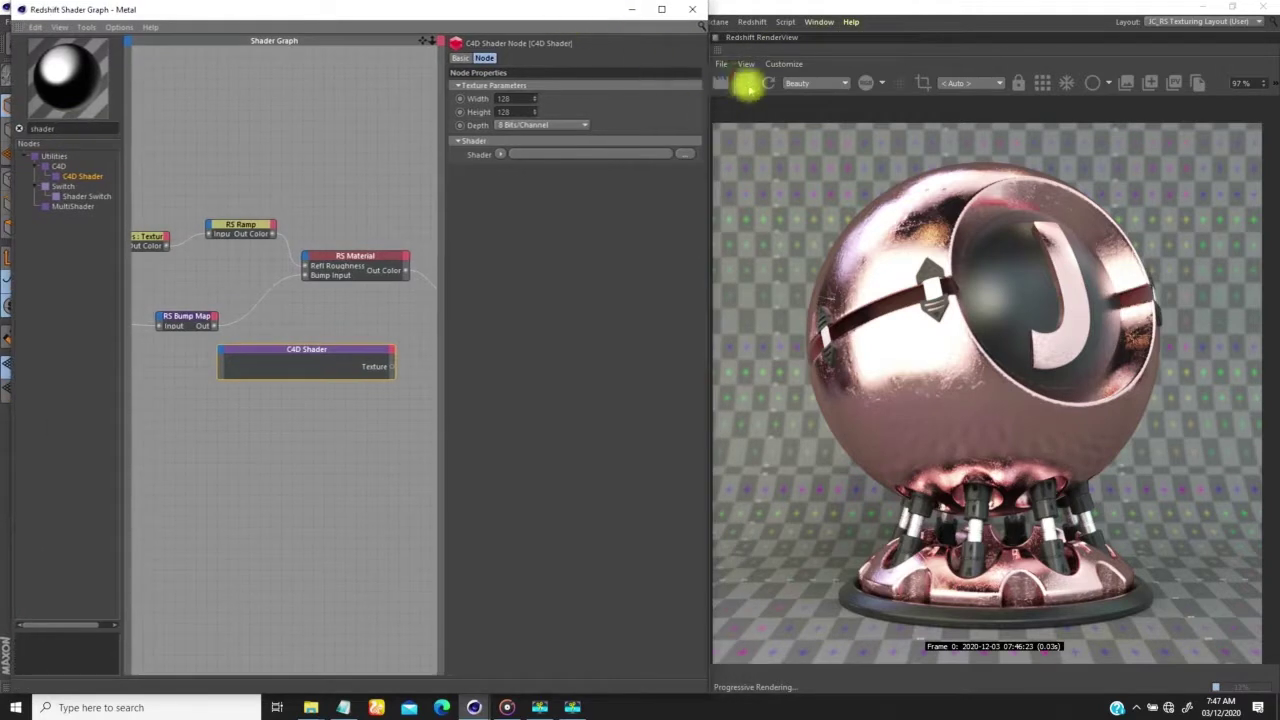
click(730, 84)
double_click(52, 128)
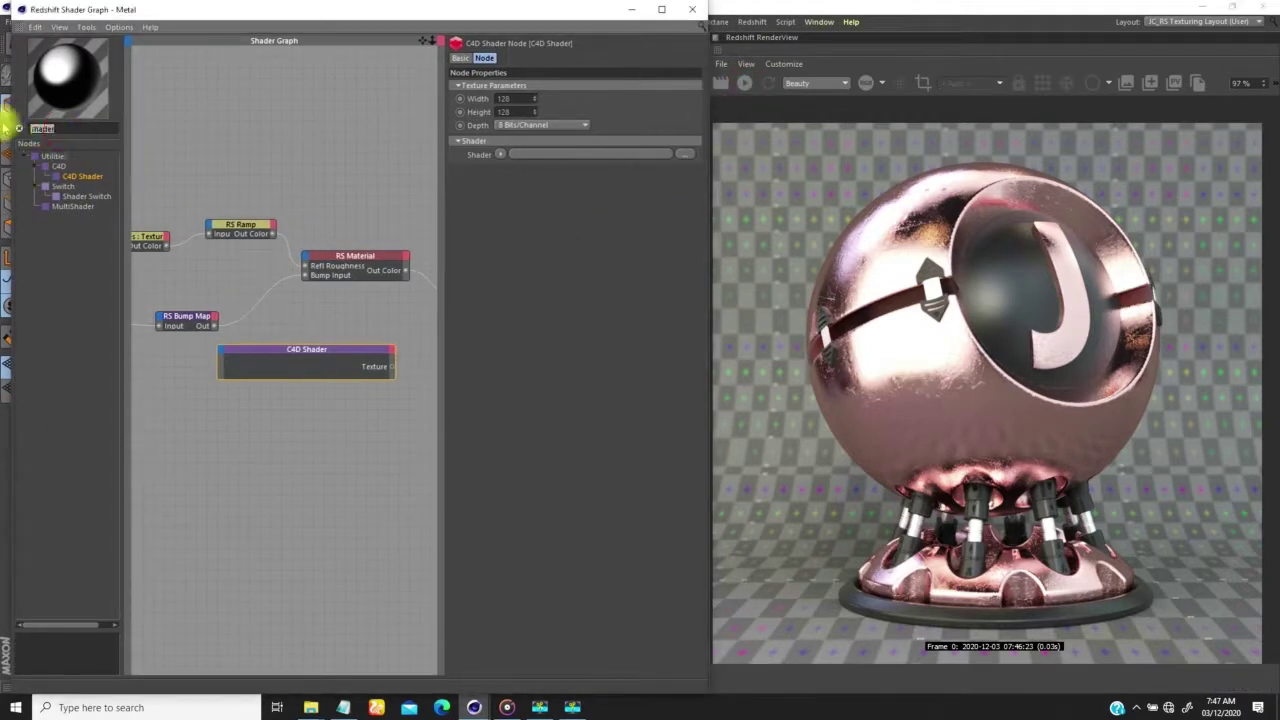
text(texture)
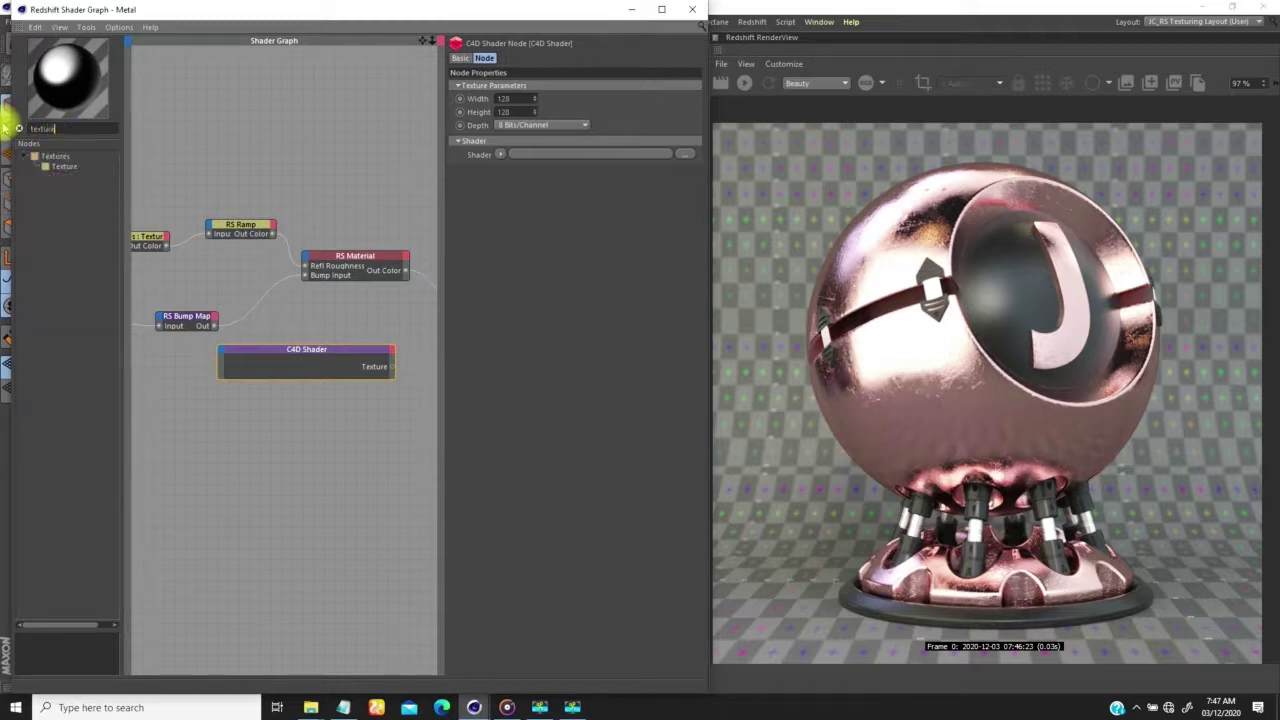
drag(64, 166, 392, 420)
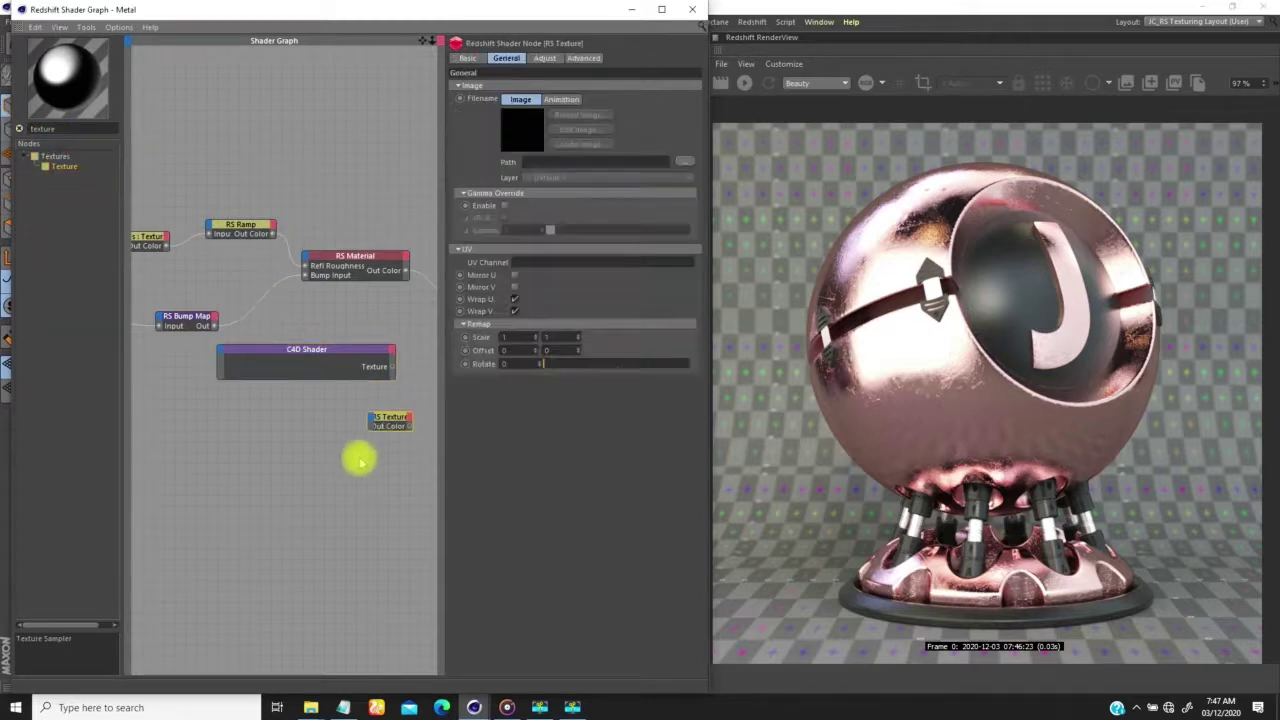
Connect the C4D Shader's Texture output to the RS Texture's Tex0 input and enlarge the RS Texture node
middle_drag(357, 405, 246, 349)
drag(240, 342, 190, 362)
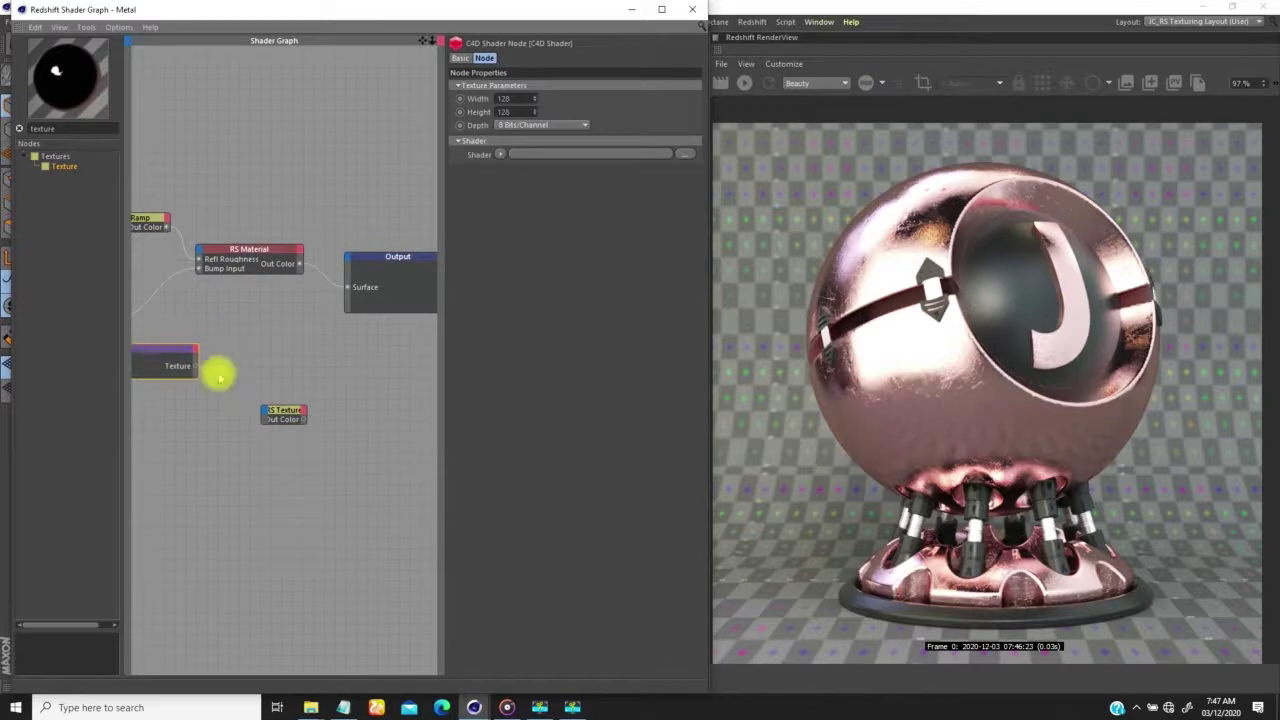
drag(281, 410, 261, 371)
click(358, 388)
middle_drag(333, 373, 330, 394)
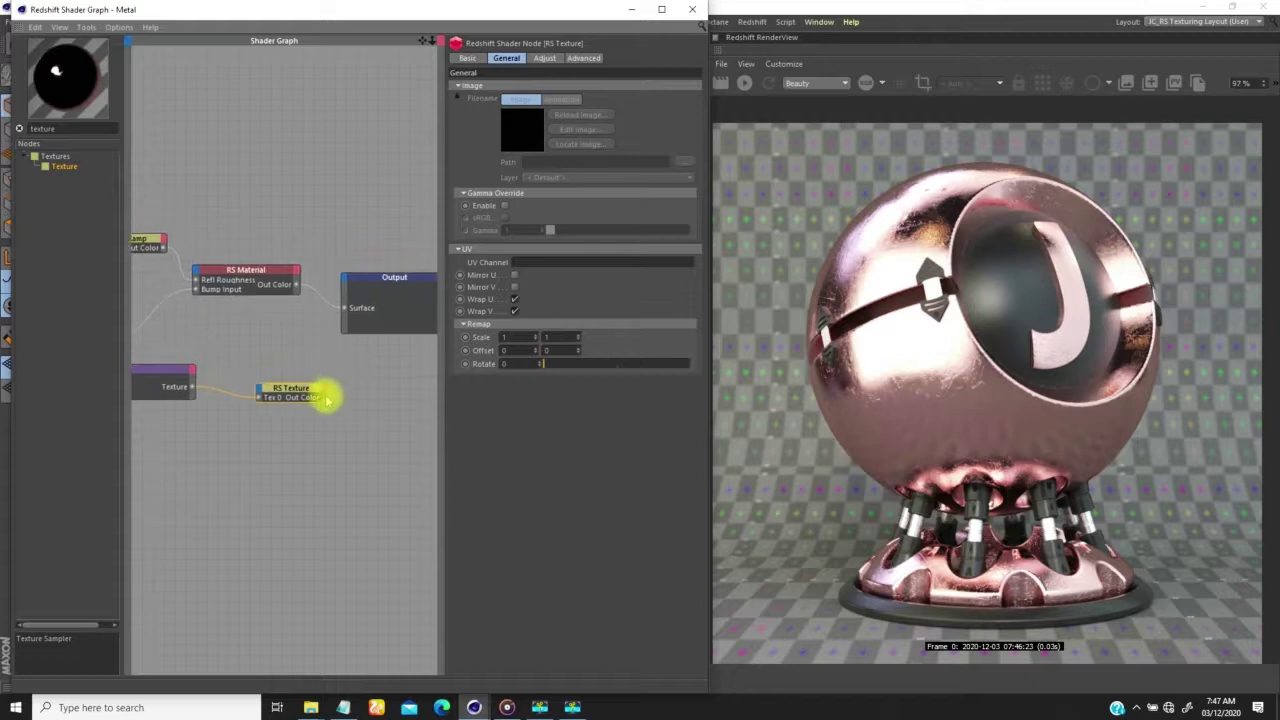
Connect the RS Texture's Out Color to the Output node's Surface, and reposition the C4D Shader and RS Texture nodes together
drag(324, 398, 349, 313)
middle_drag(246, 437, 346, 439)
drag(380, 352, 237, 423)
drag(370, 394, 291, 411)
middle_drag(303, 379, 338, 389)
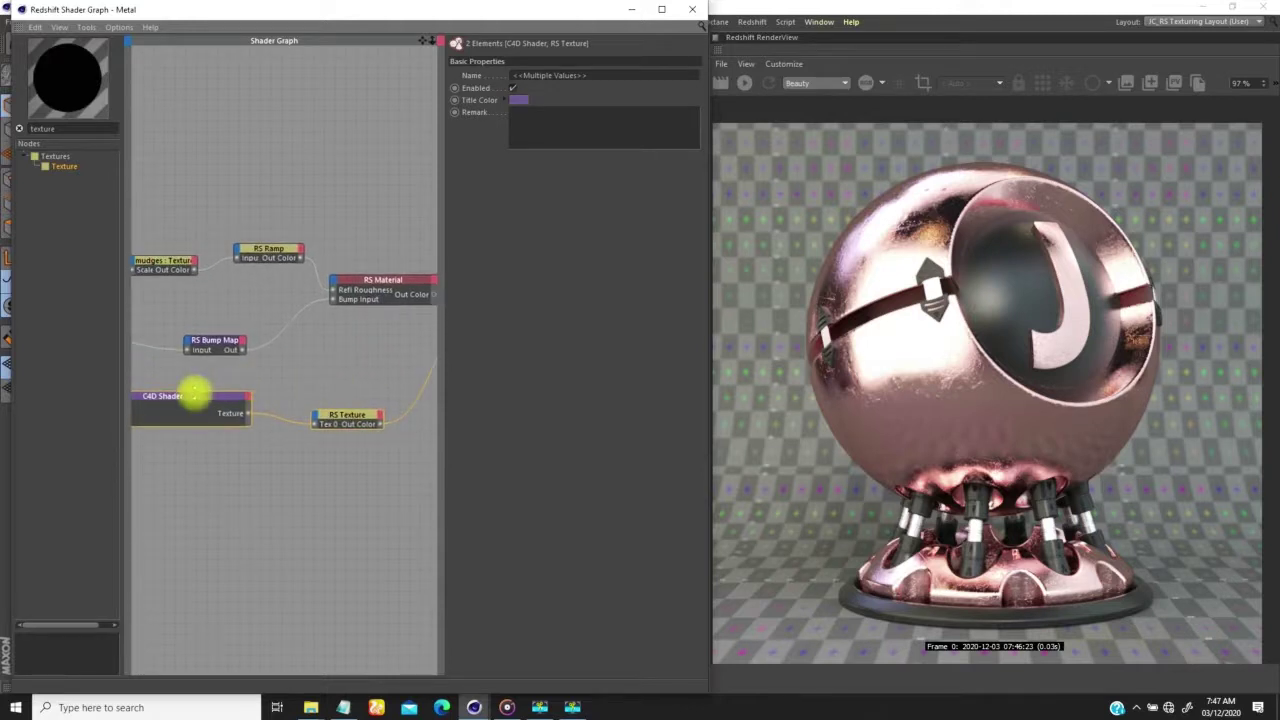
Move the C4D Shader node slightly so it lines up with the RS Texture node
drag(199, 398, 210, 409)
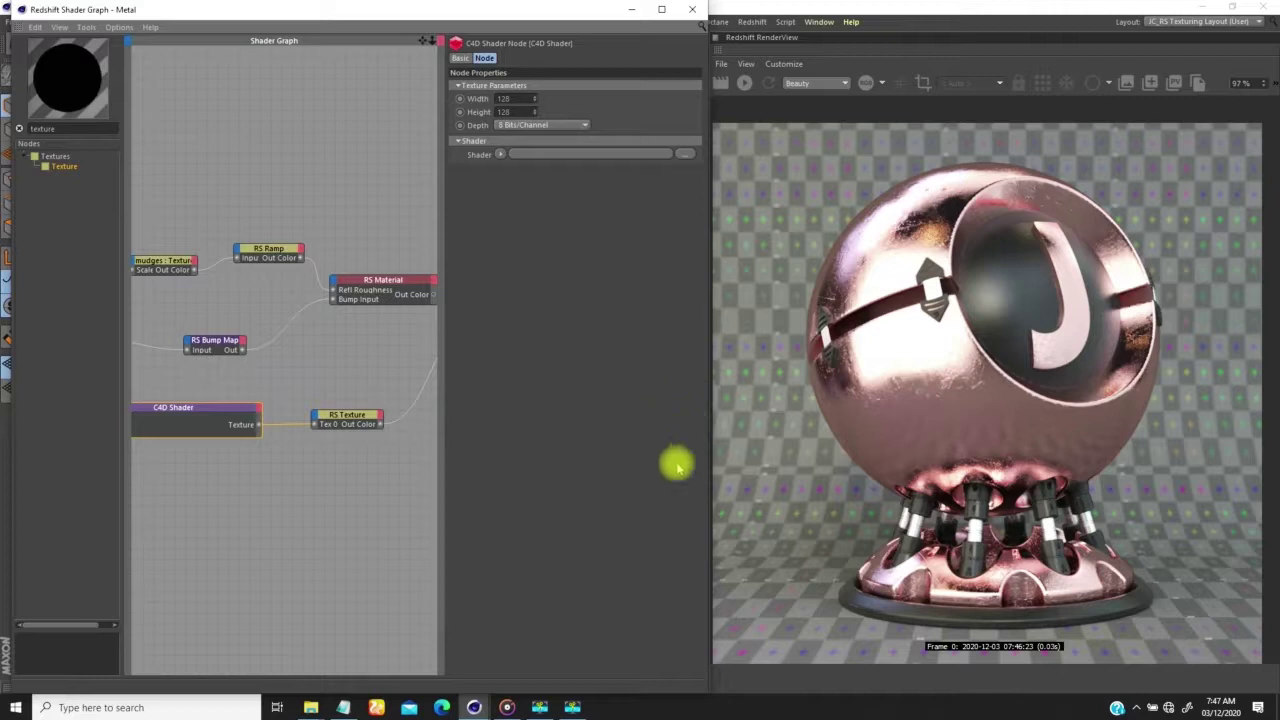
click(572, 705)
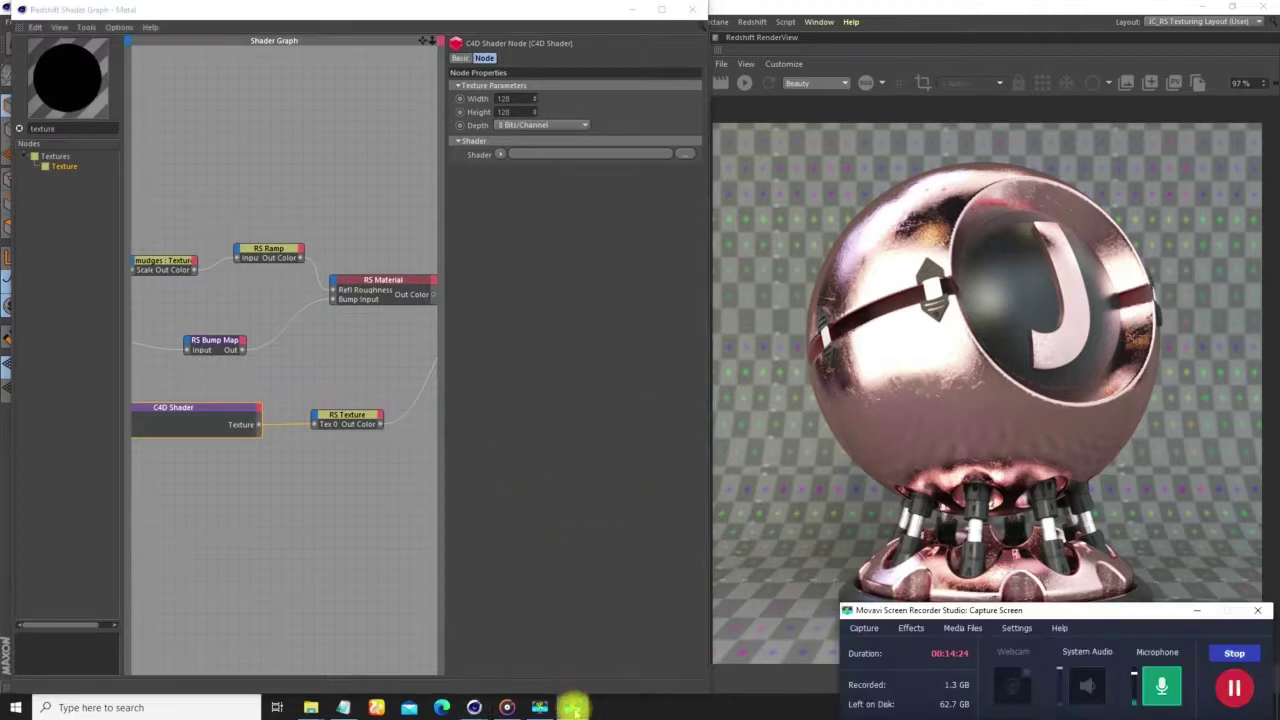
click(574, 708)
middle_drag(281, 405, 283, 443)
alt+right_drag(283, 443, 272, 446)
mouse_move(357, 394)
middle_down()
mouse_move(266, 420)
mouse_move(339, 420)
mouse_move(364, 393)
middle_up()
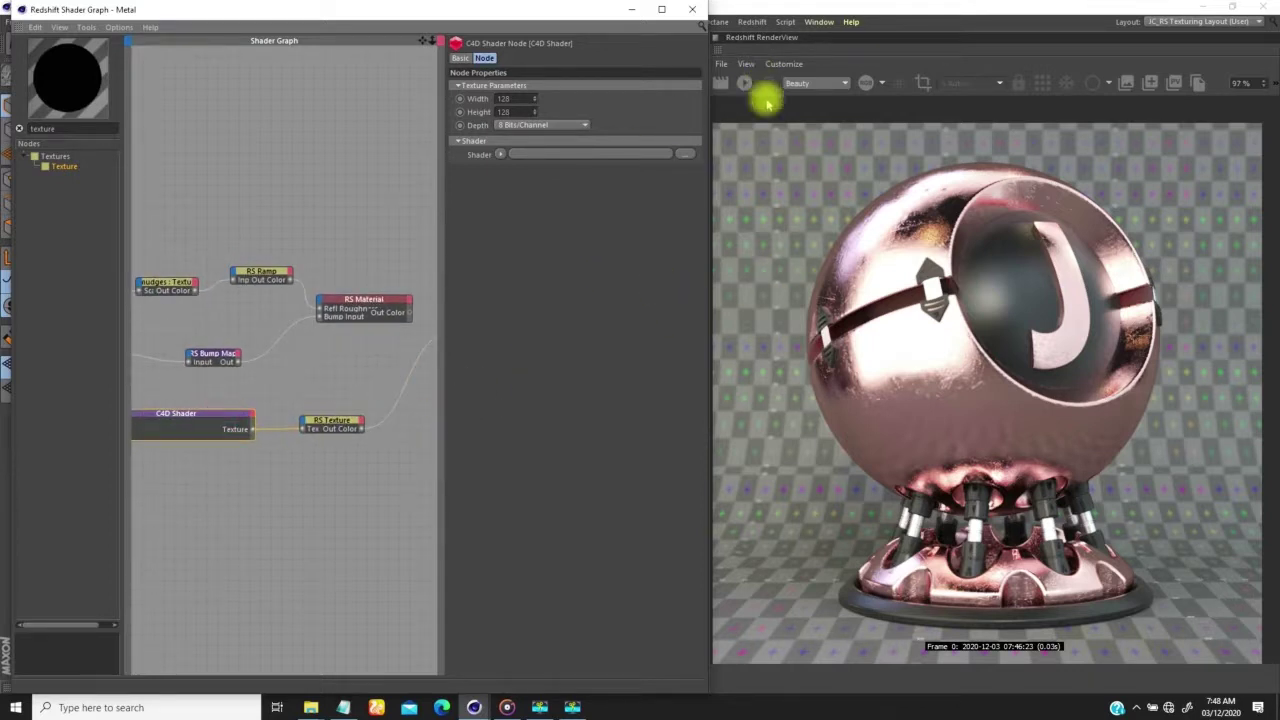
Set the RenderView zoom to 60% and restart the live render
click(1245, 83)
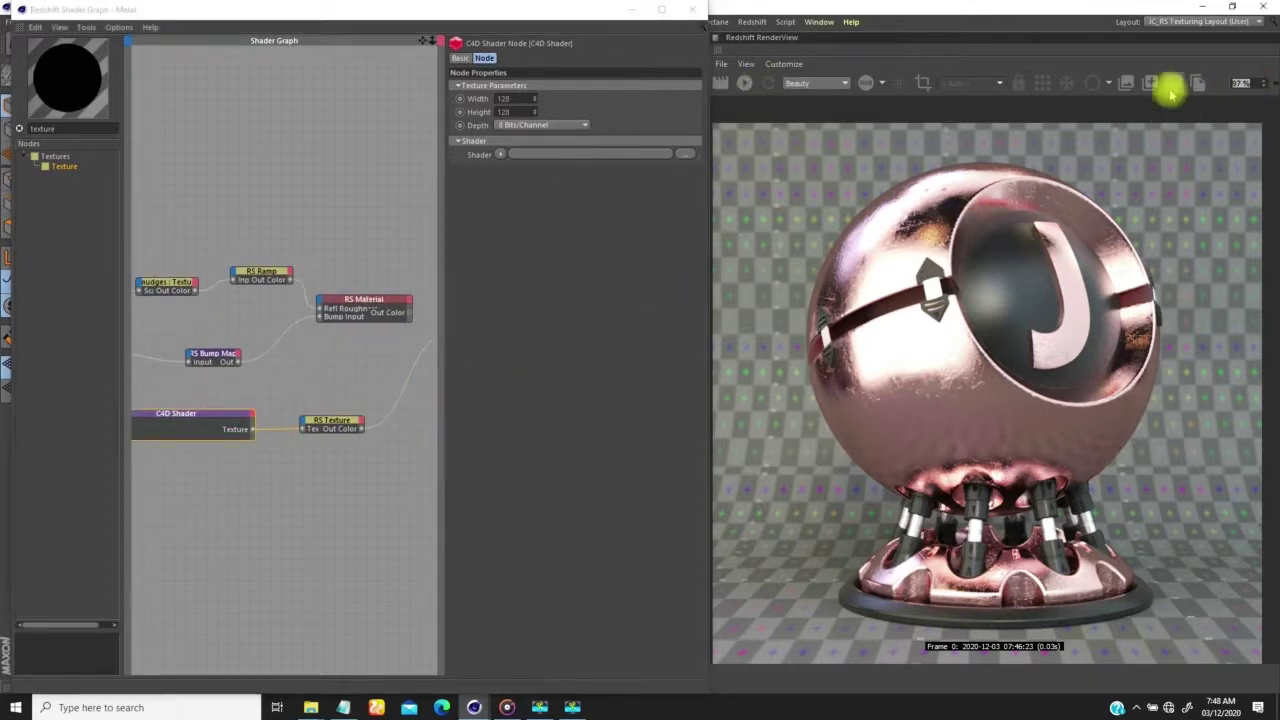
text(40)
key(Return)
text(50)
key(Return)
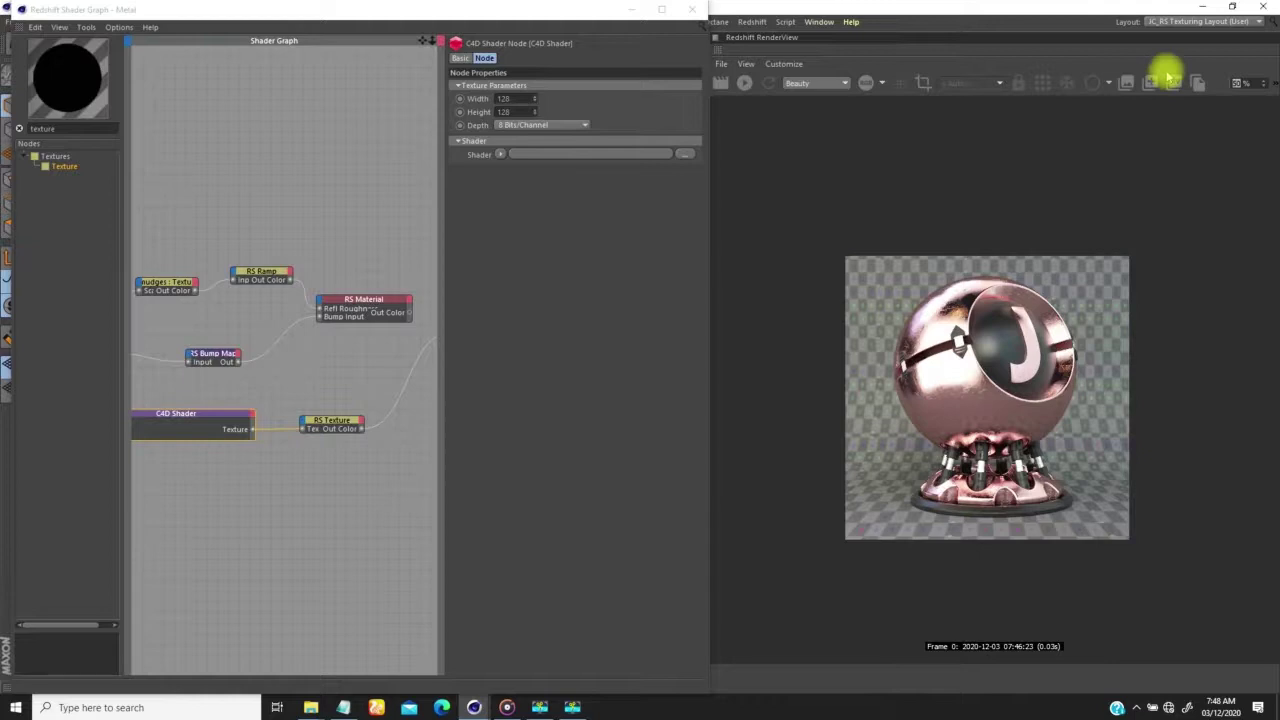
click(1168, 76)
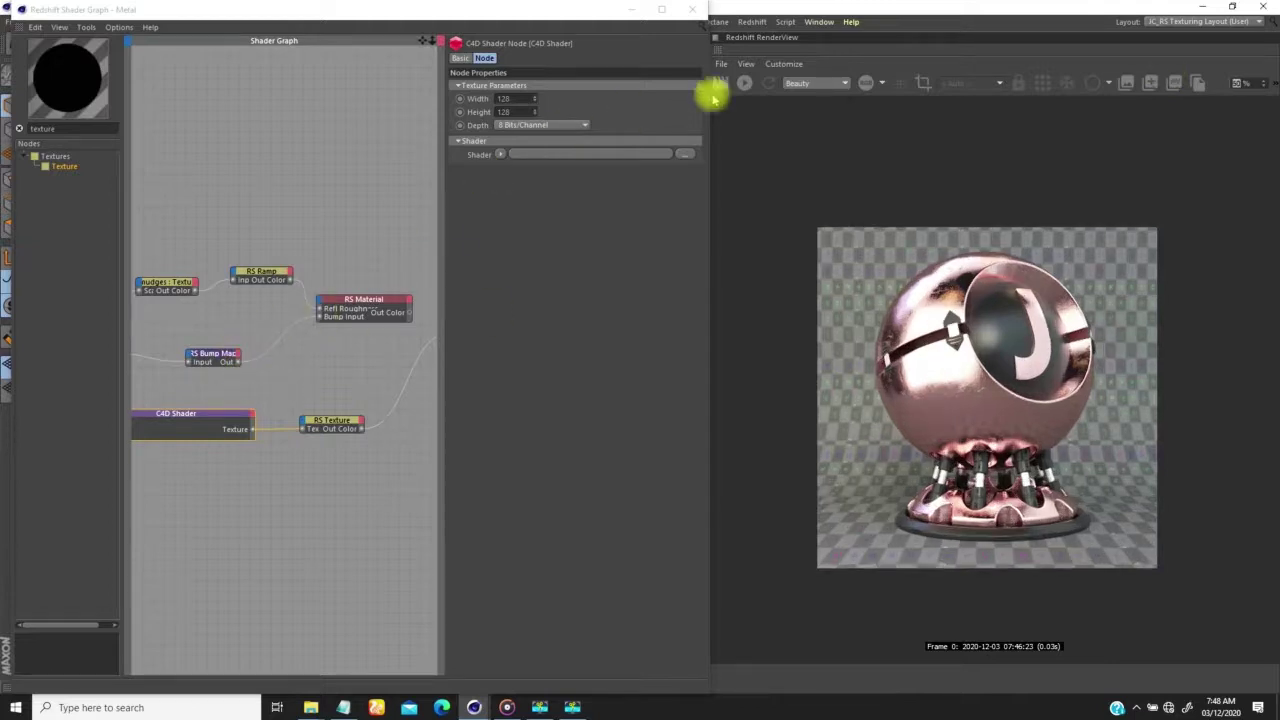
click(742, 84)
click(352, 428)
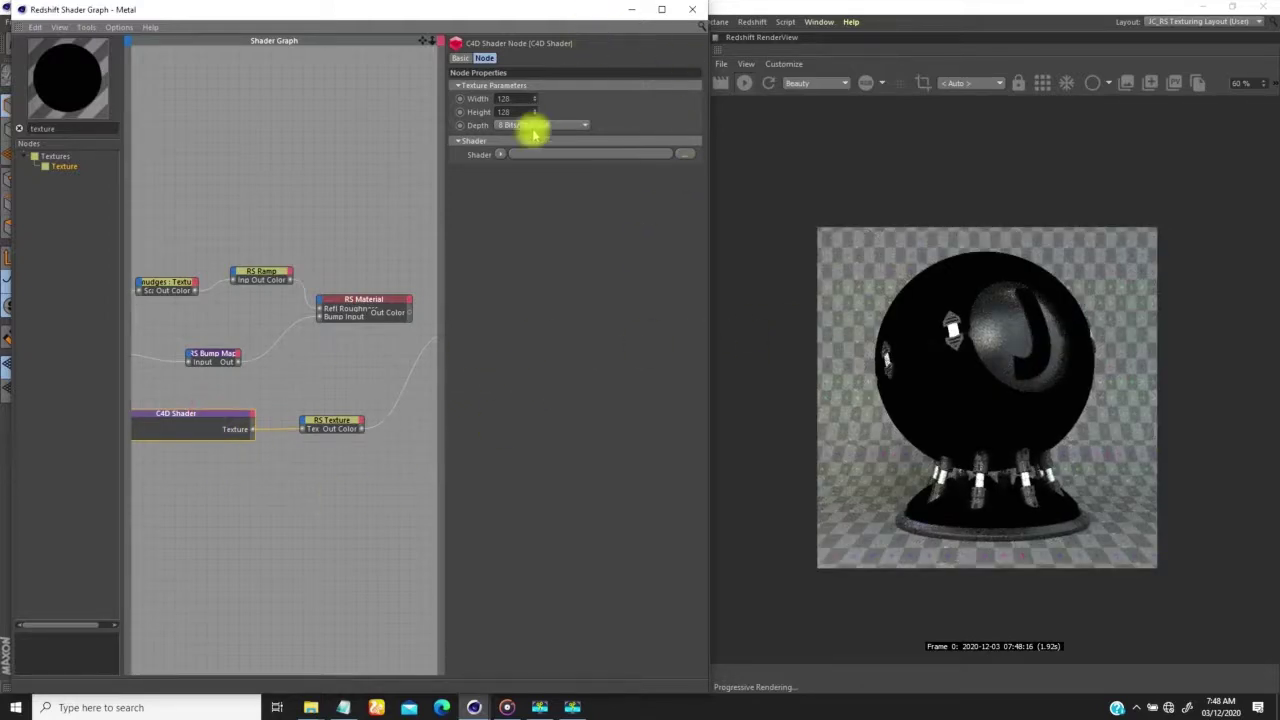
Load a Noise shader into the C4D Shader node and set its noise type to Luka
click(499, 154)
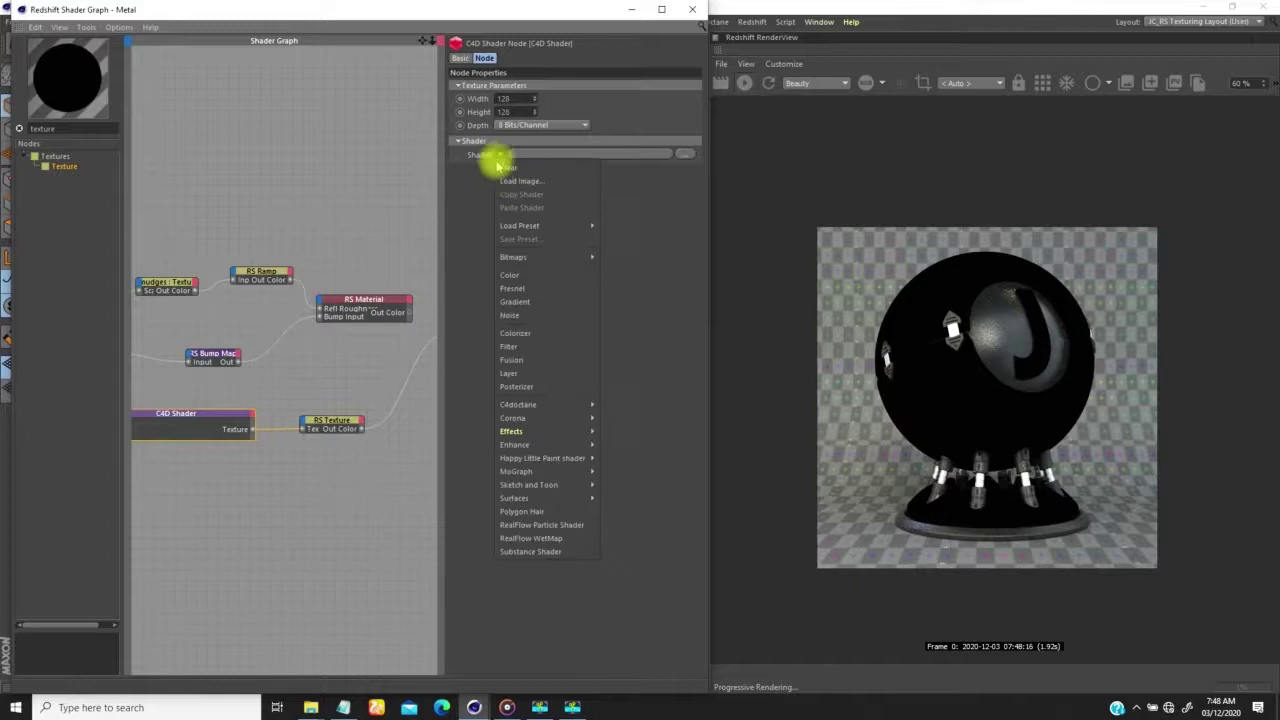
click(505, 314)
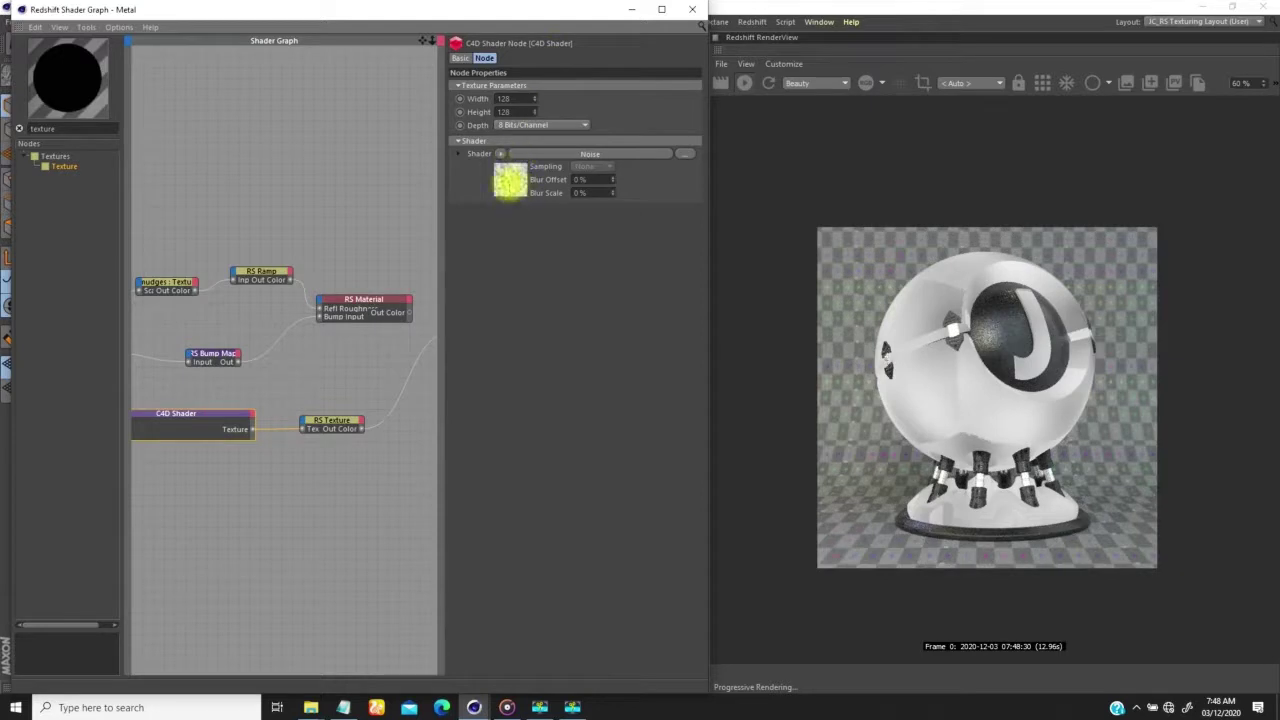
drag(580, 18, 184, 68)
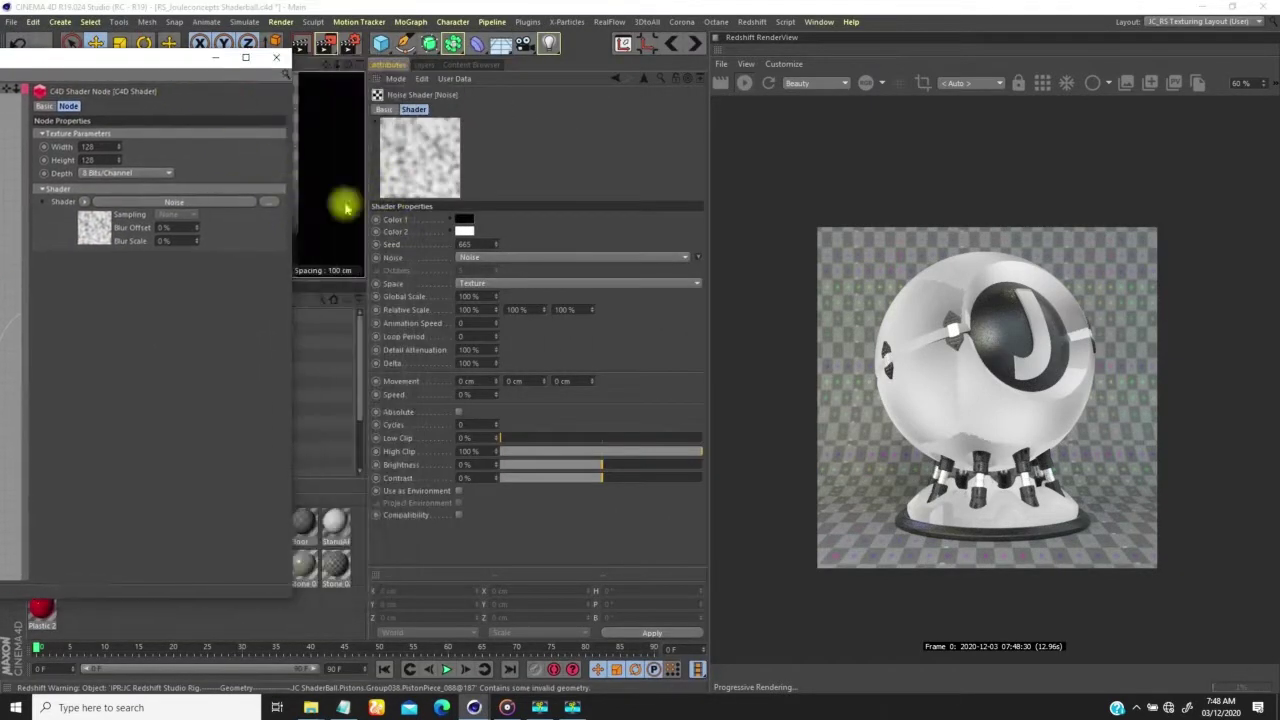
click(470, 258)
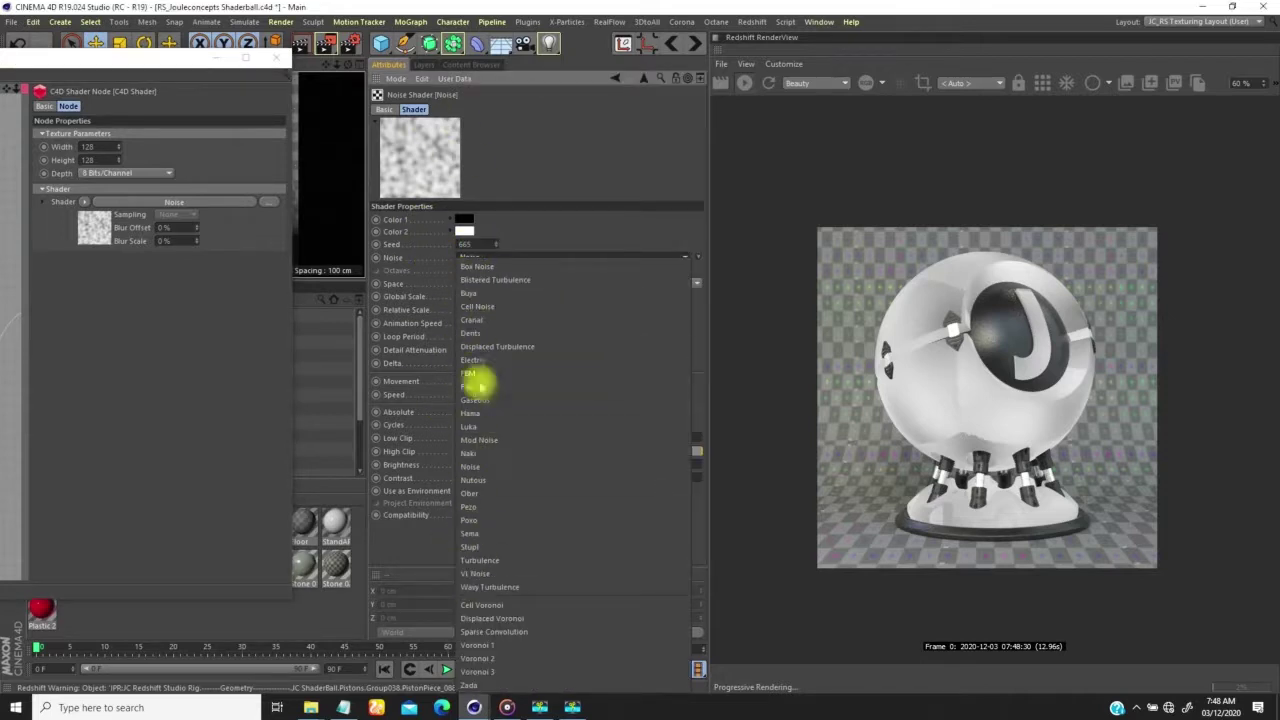
click(467, 427)
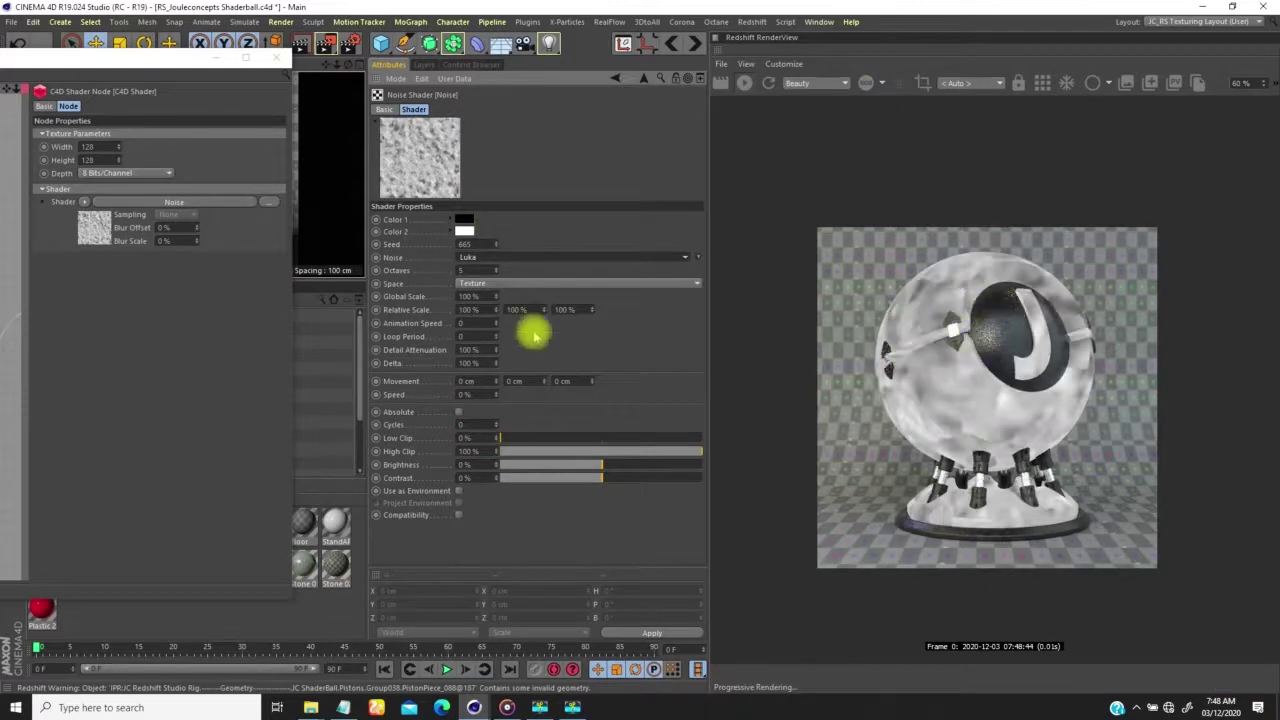
Reduce the Luka noise's Global Scale to 50% and further to 20%
double_click(470, 296)
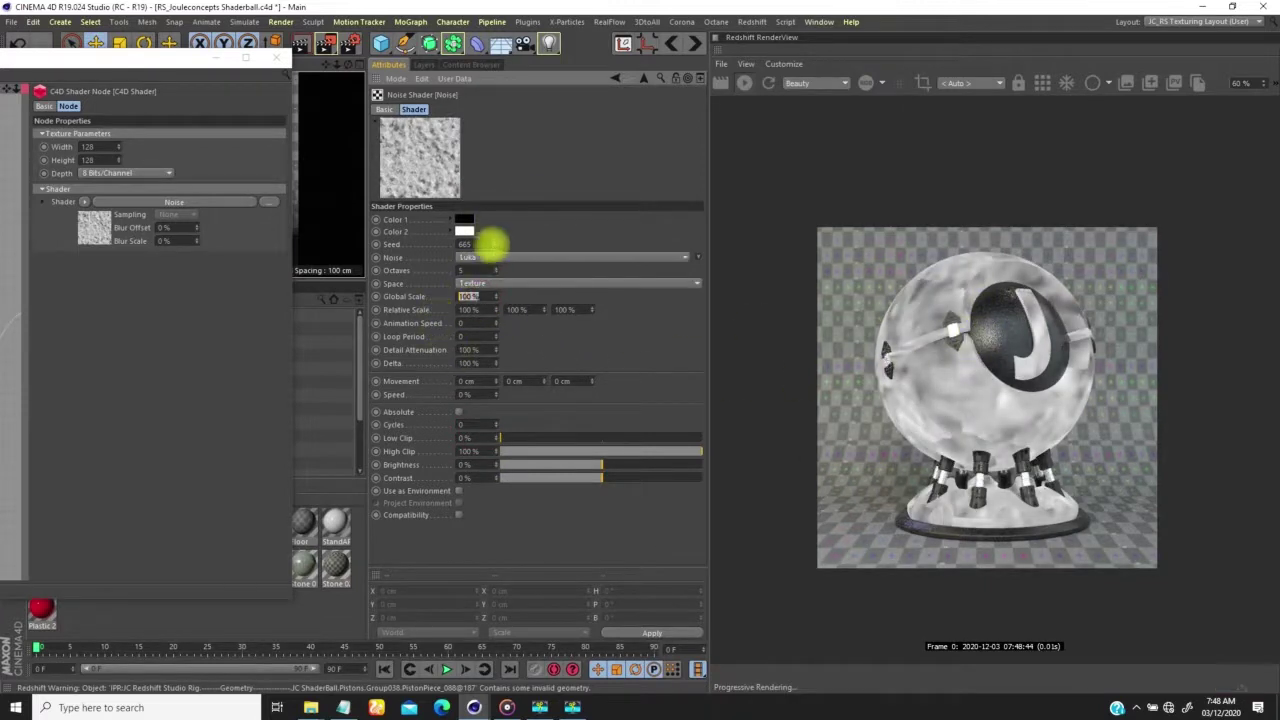
text(50)
key(Return)
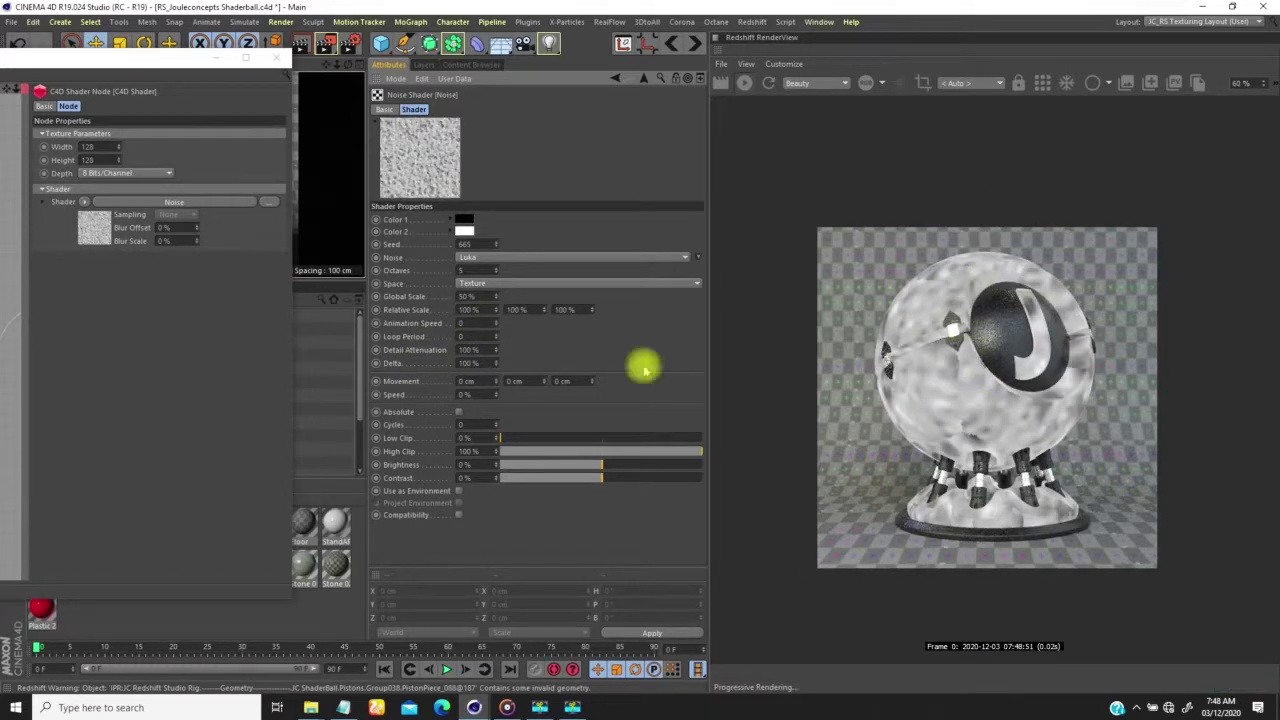
drag(475, 298, 448, 297)
text(20)
key(Return)
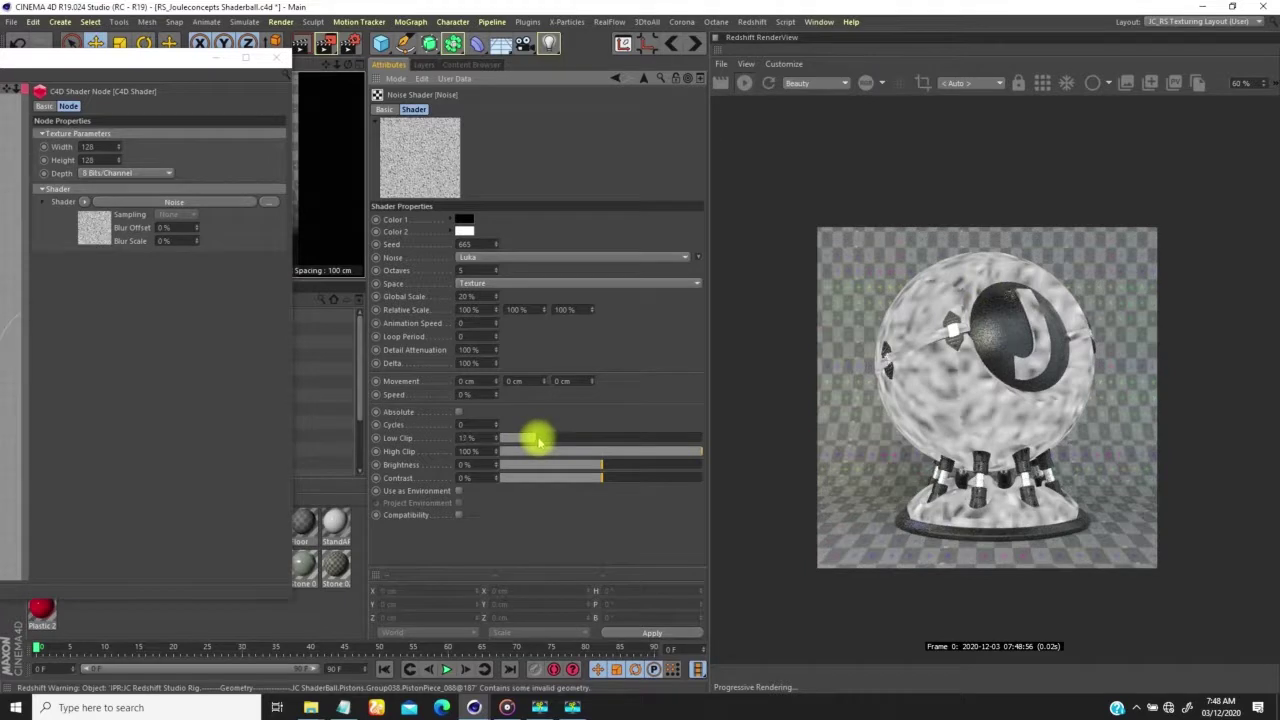
Set the noise's Low Clip to 23% and High Clip to 94%
mouse_move(536, 440)
mouse_down()
mouse_move(580, 449)
mouse_move(531, 440)
mouse_up()
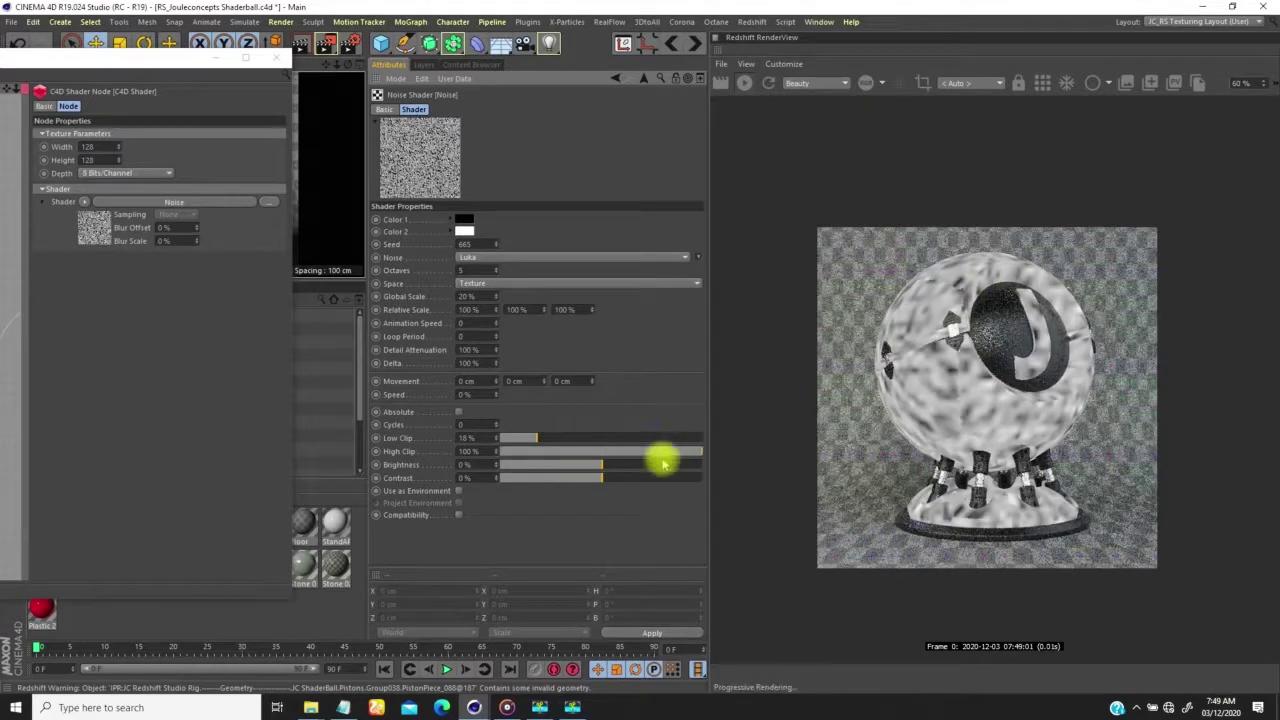
click(699, 455)
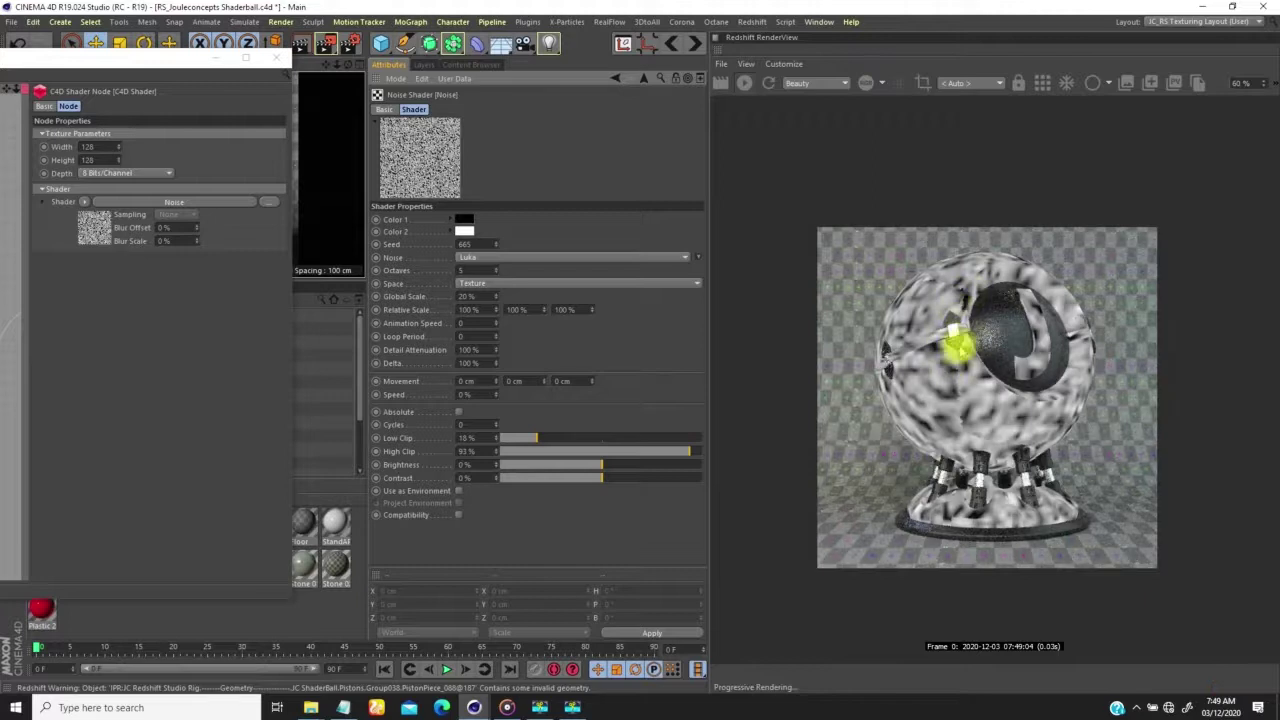
click(690, 453)
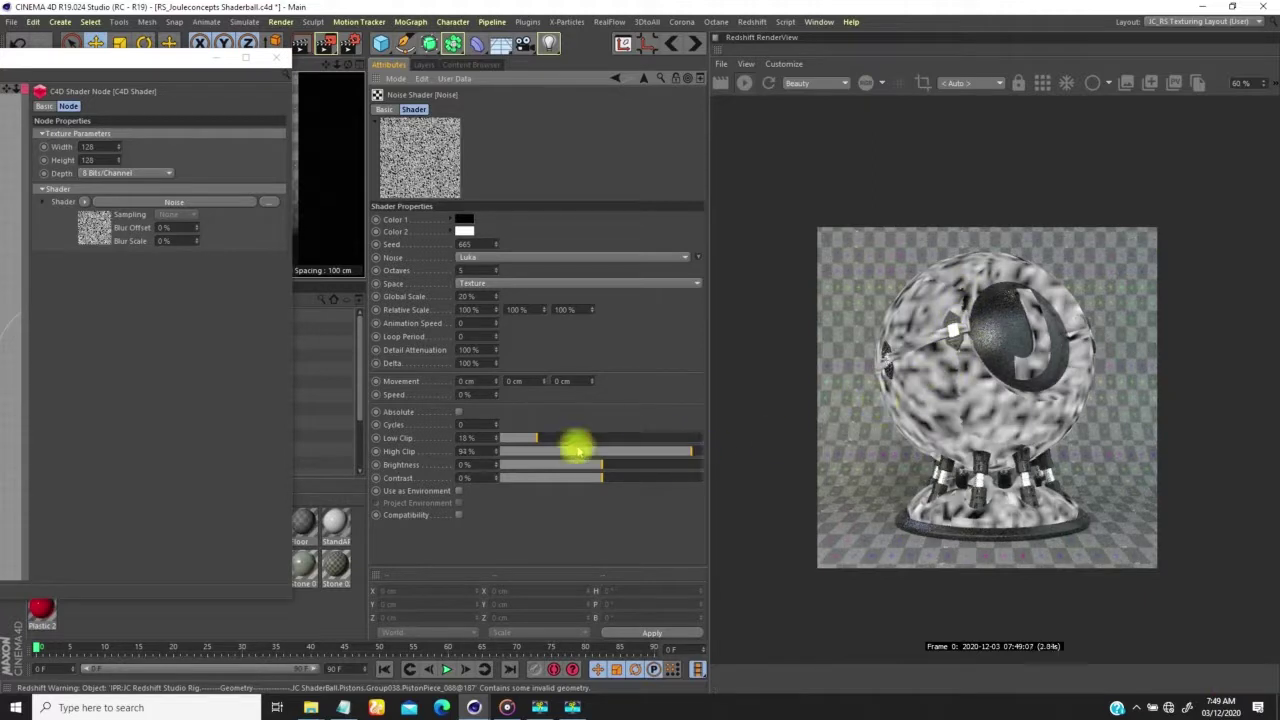
drag(547, 440, 565, 448)
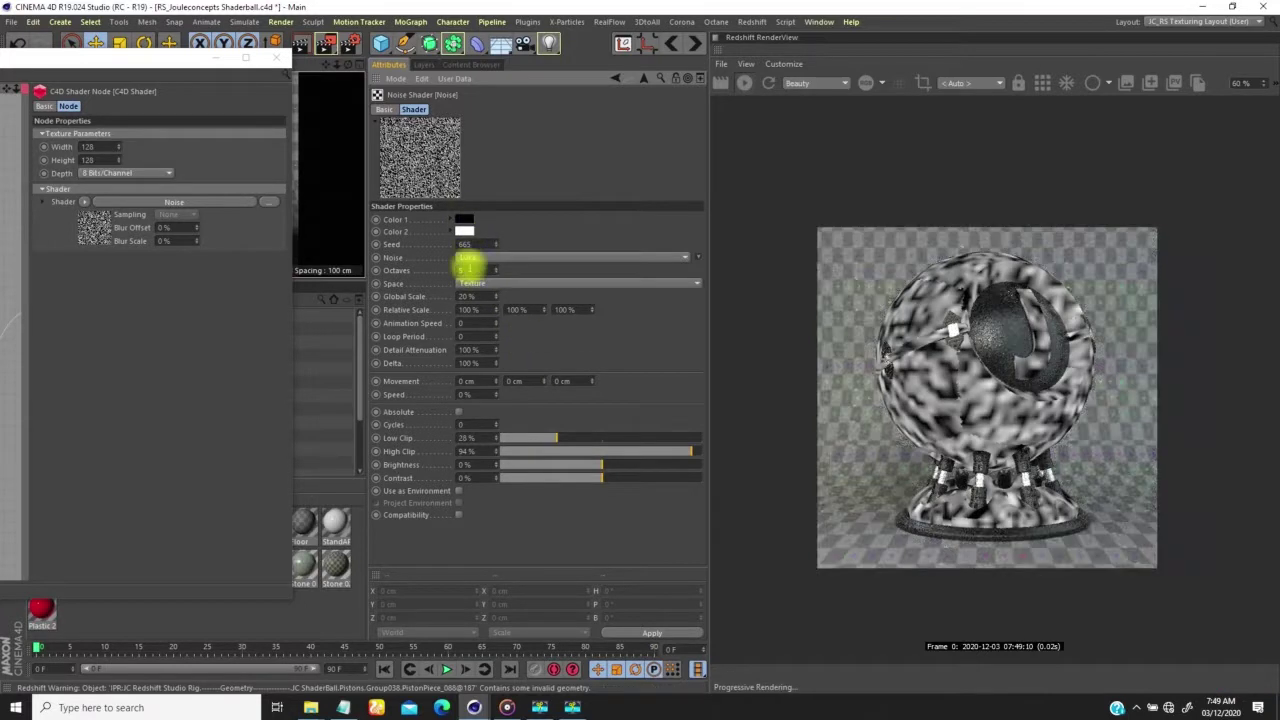
click(548, 437)
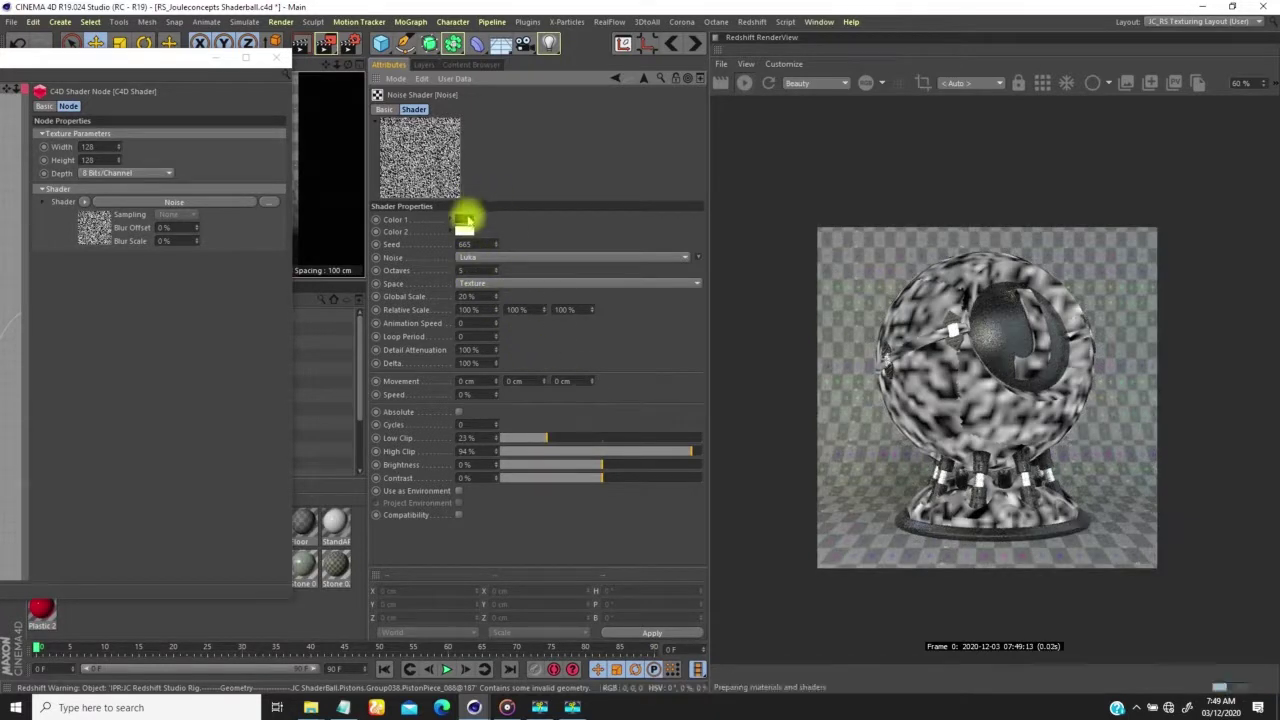
Lighten the noise's Color 1 to a neutral grey with a brightness value of 52%
click(464, 219)
drag(437, 245, 466, 250)
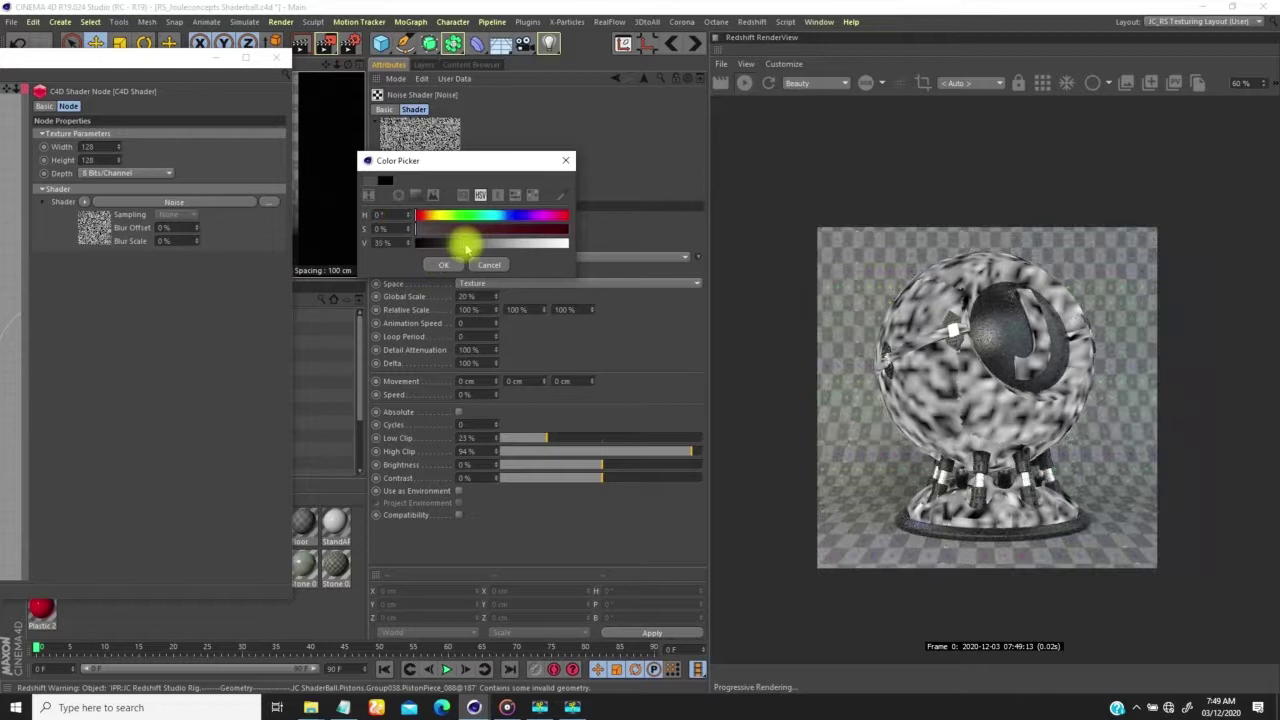
click(443, 264)
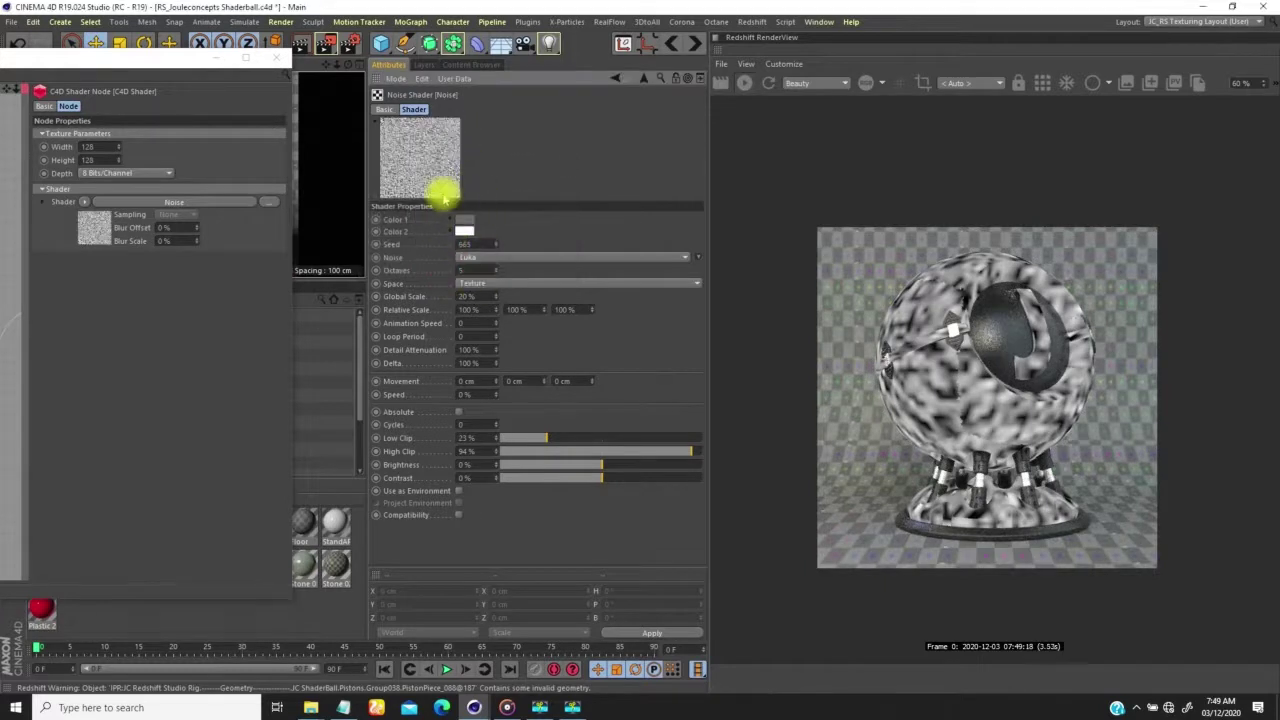
click(464, 226)
click(490, 252)
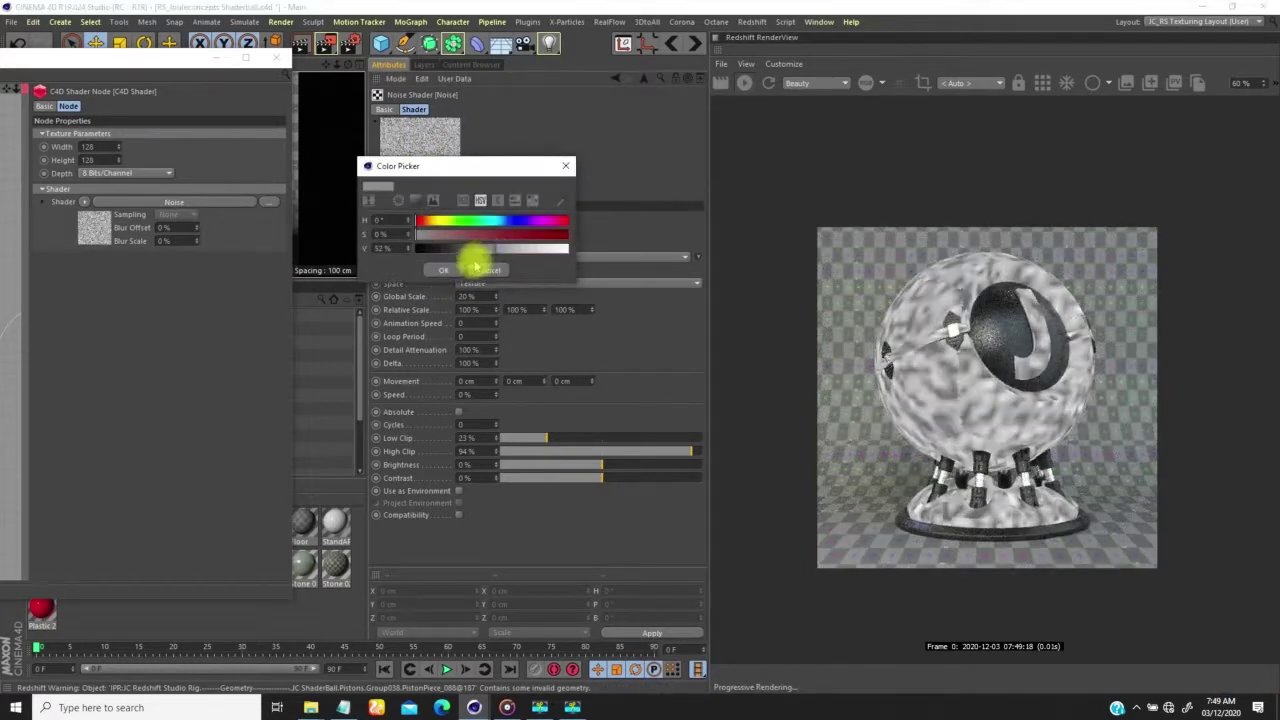
click(448, 268)
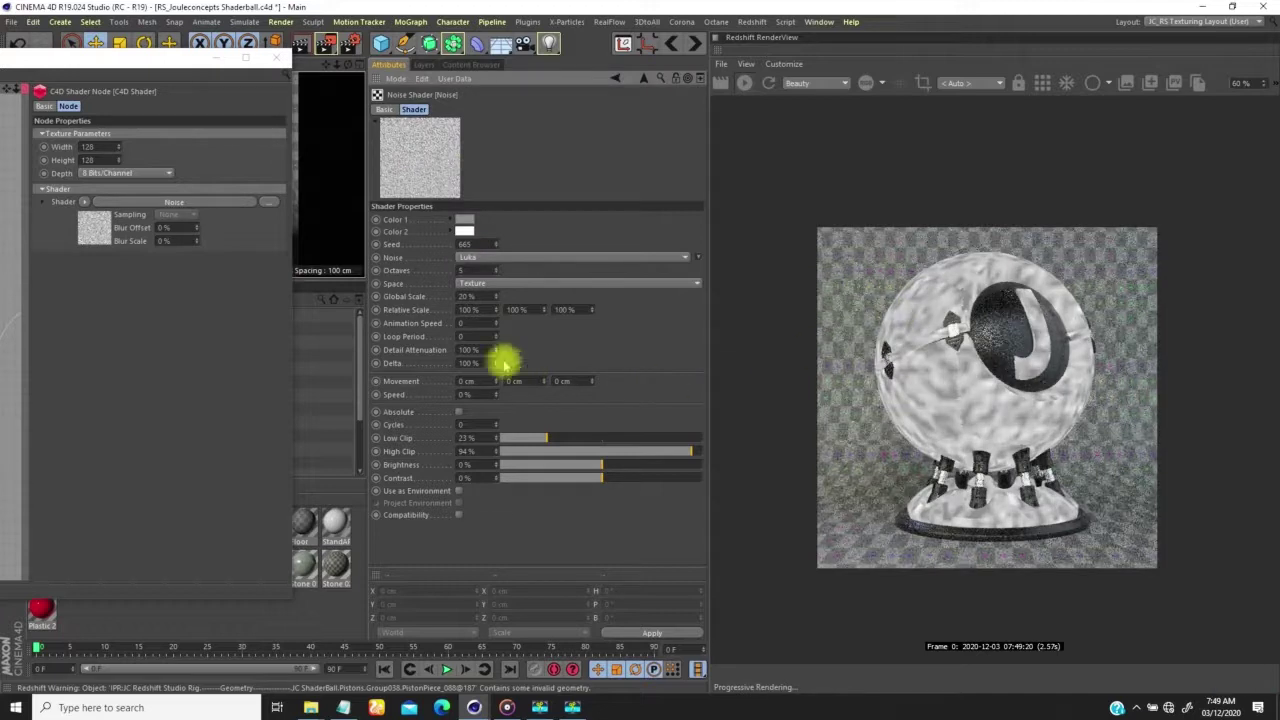
Set the noise's Global Scale to 5%, Delta to 20%, Low Clip to 29%, High Clip to 87% and Contrast to 6%
click(474, 362)
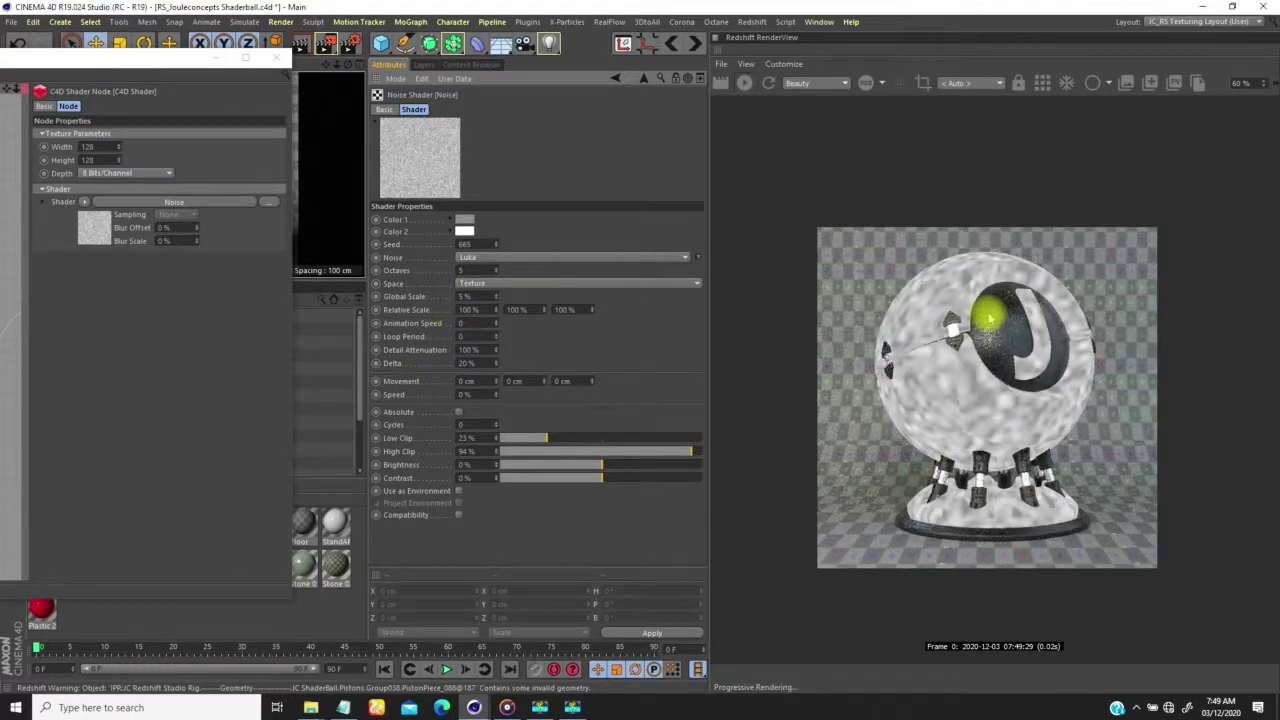
click(557, 439)
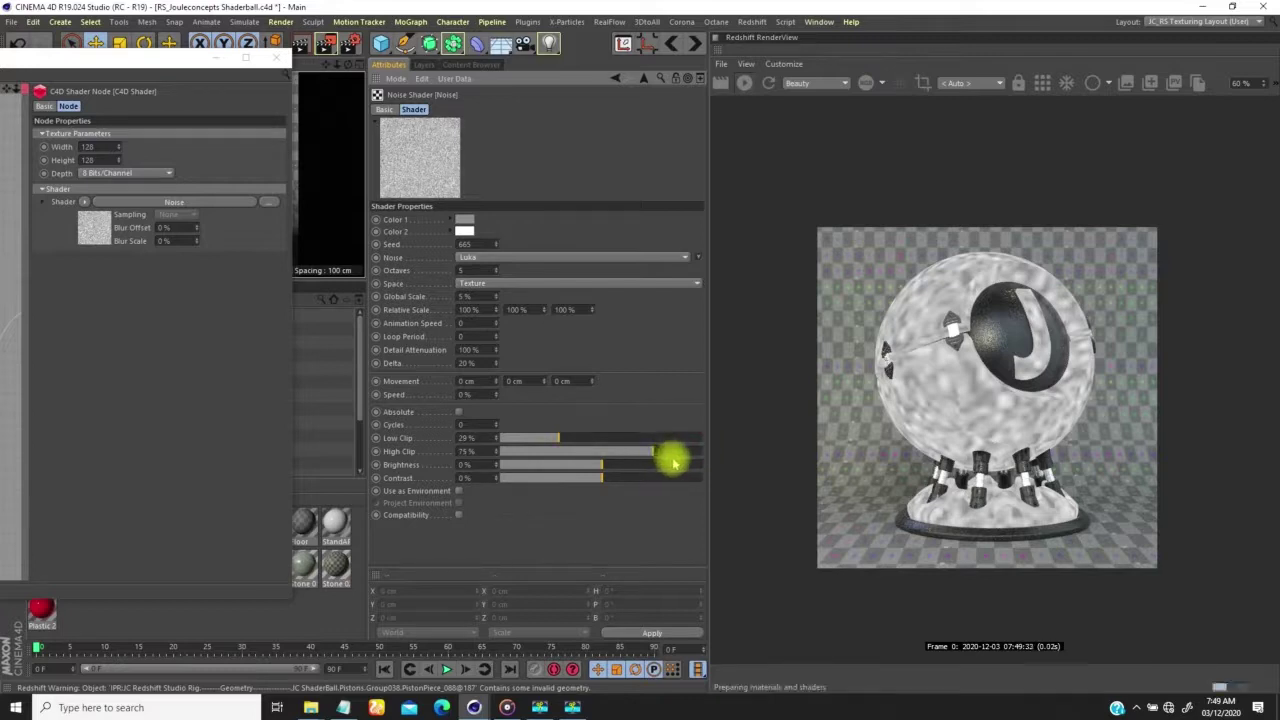
click(658, 451)
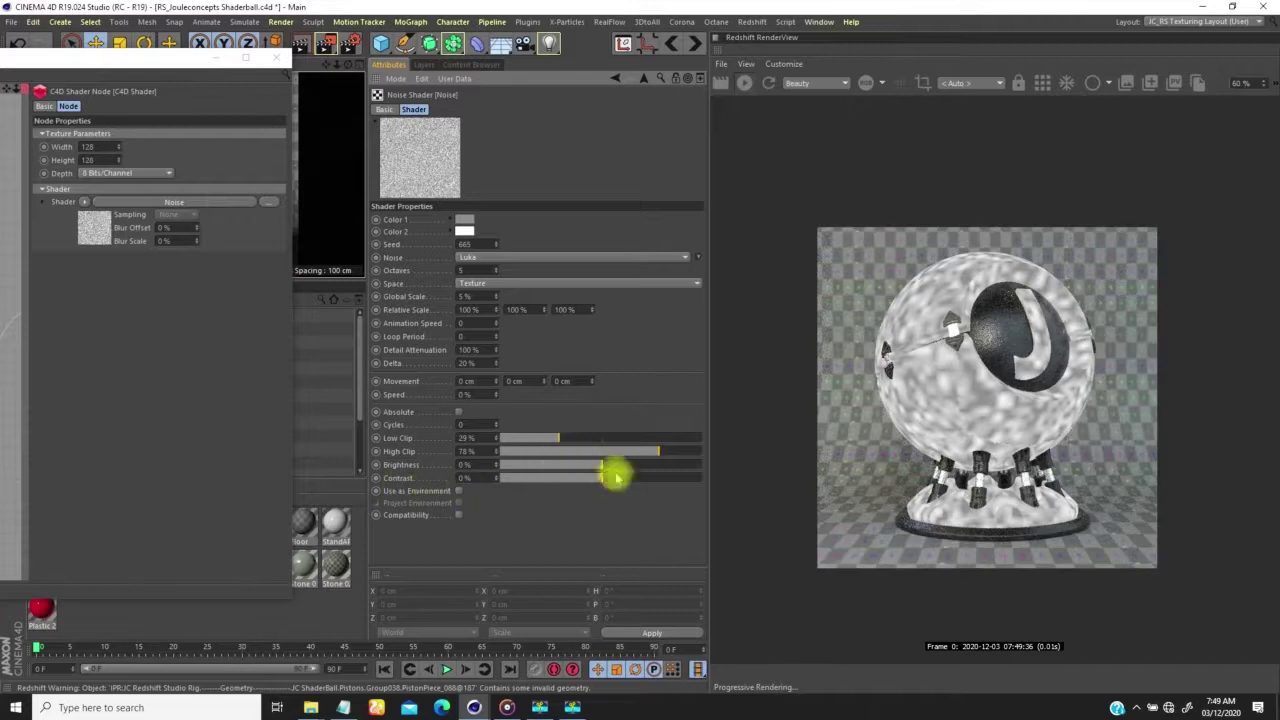
drag(612, 479, 622, 478)
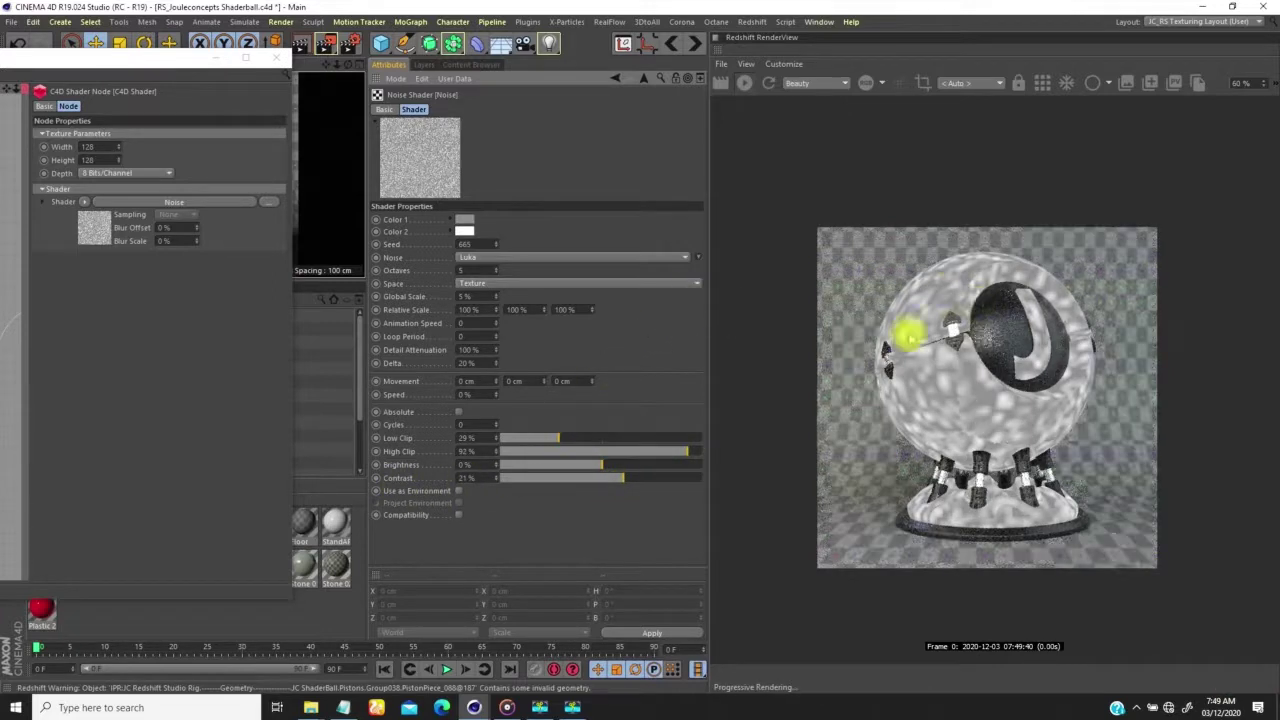
drag(688, 455, 676, 452)
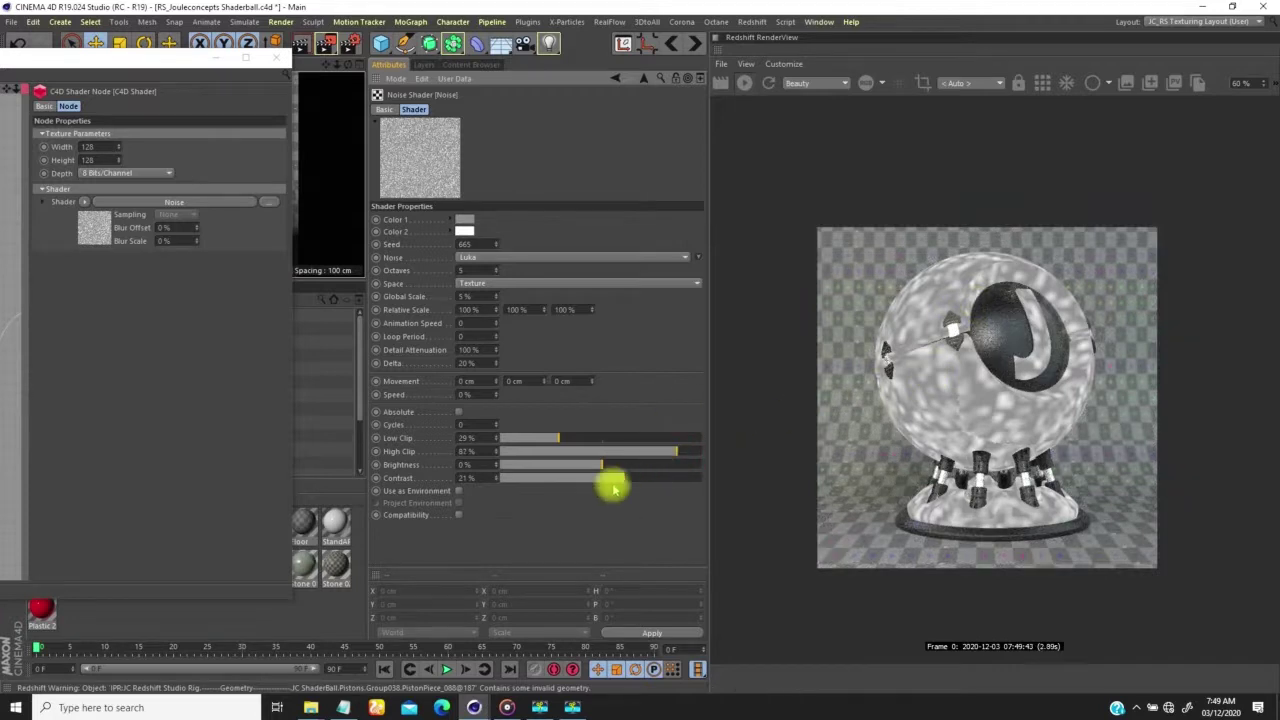
drag(605, 478, 608, 478)
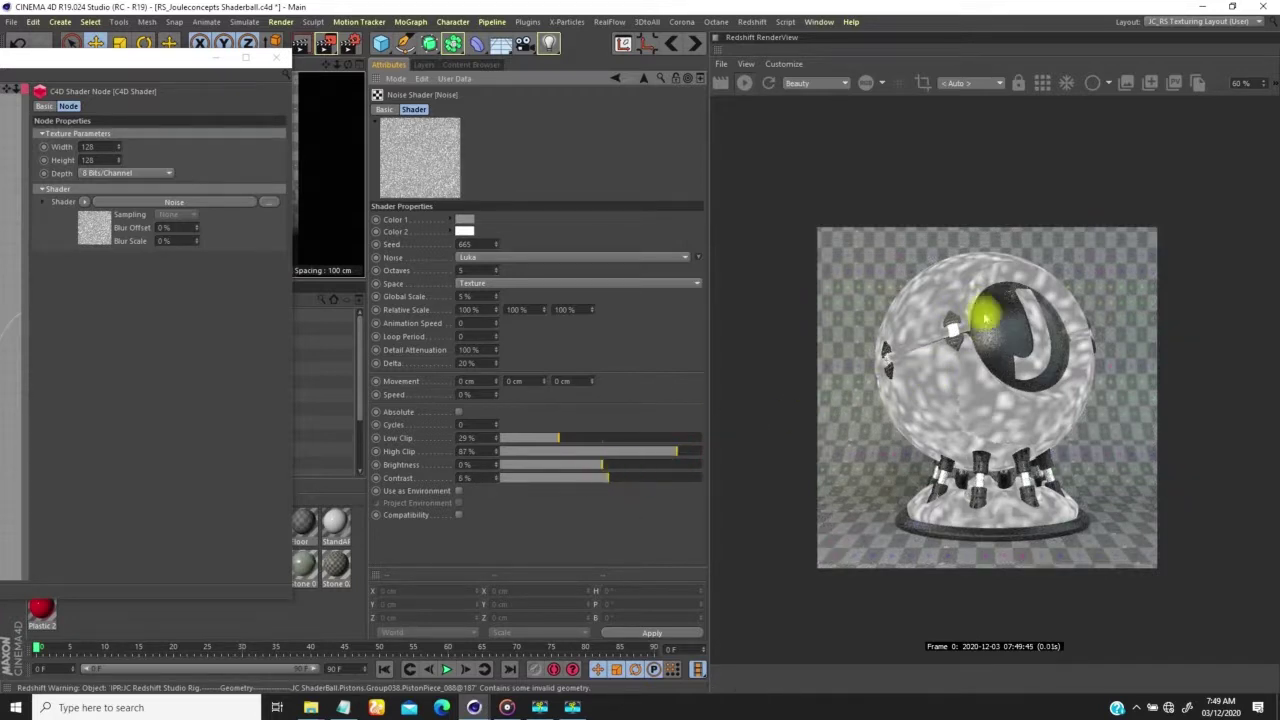
Darken the noise's Color 1 to a dark grey and bring the whole Shader Graph window back into view
click(466, 219)
drag(498, 244, 449, 250)
click(440, 266)
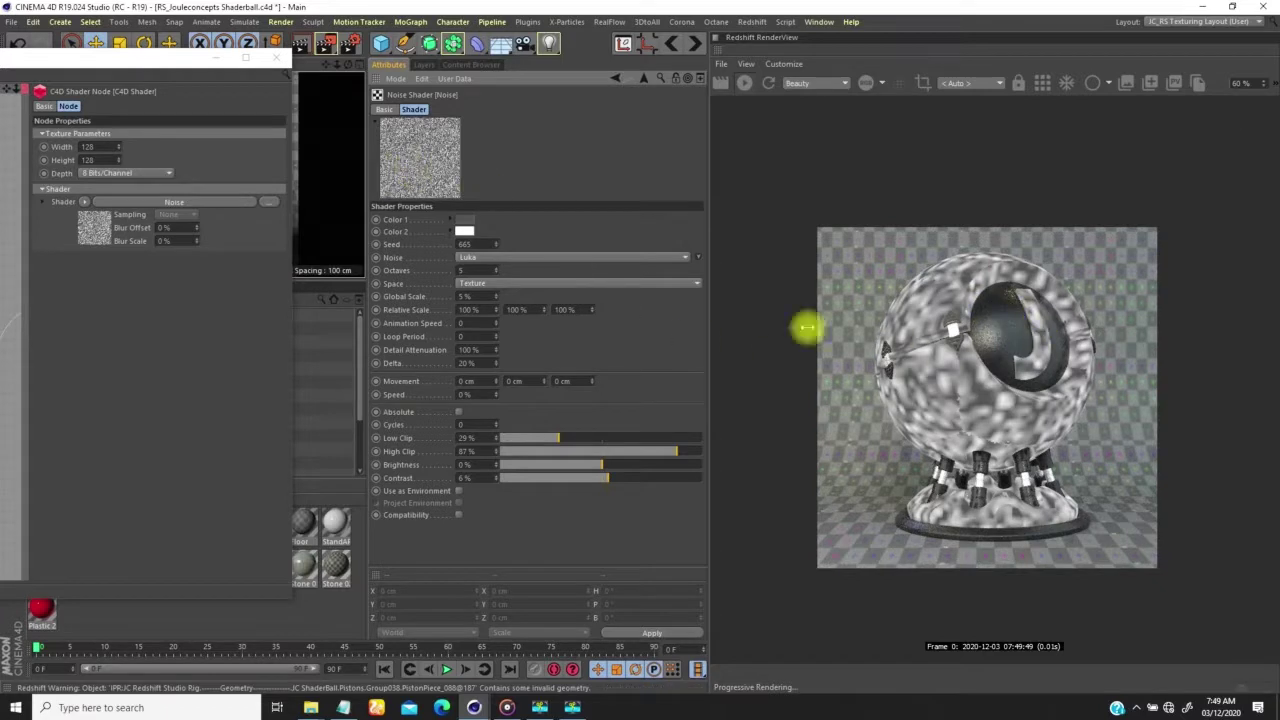
drag(164, 62, 581, 64)
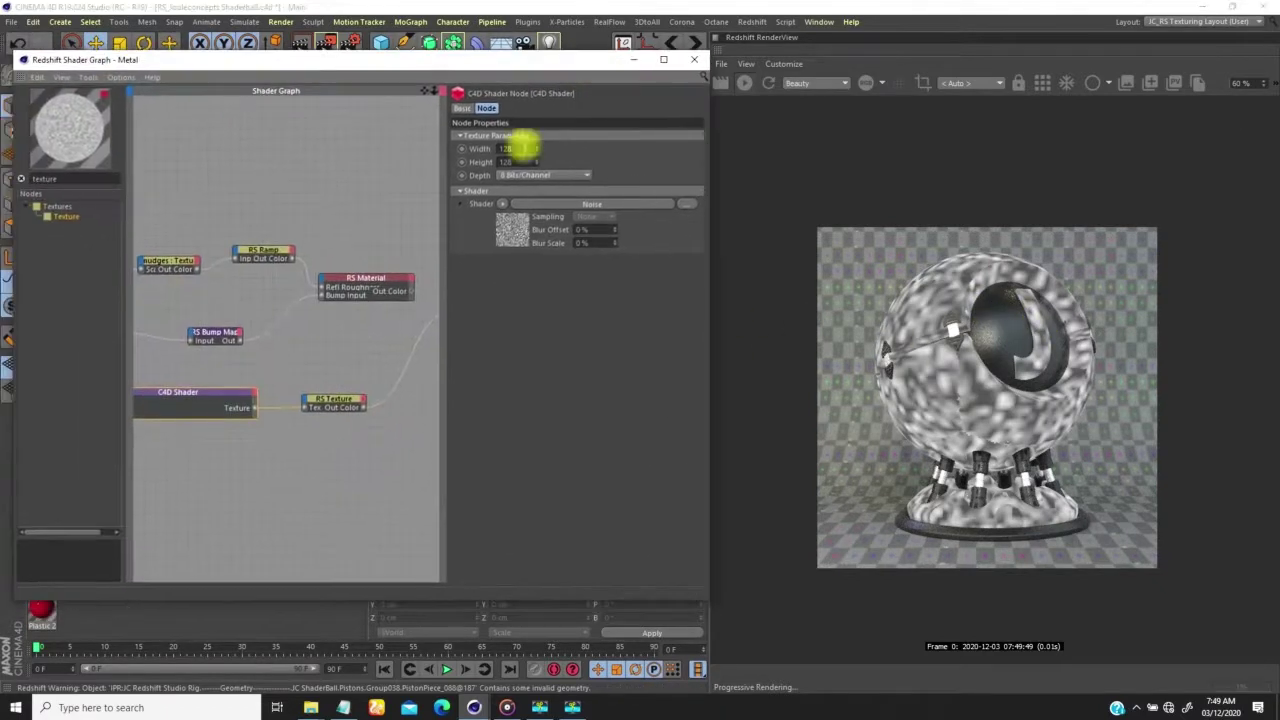
Duplicate an RS Scalar User Data node beside the C4D Shader and delete the copy
middle_drag(300, 404, 380, 379)
ctrl+drag(236, 311, 362, 374)
middle_drag(342, 398, 275, 389)
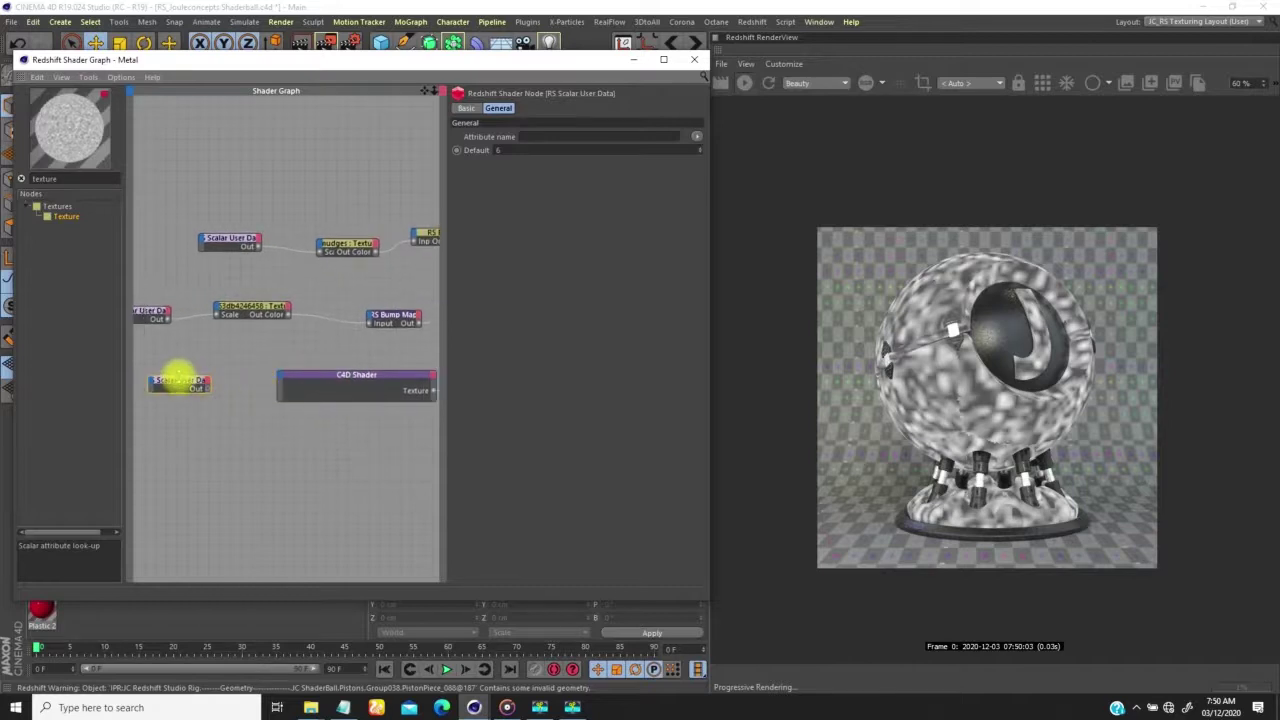
key(Delete)
middle_drag(393, 390, 219, 422)
middle_drag(378, 393, 261, 436)
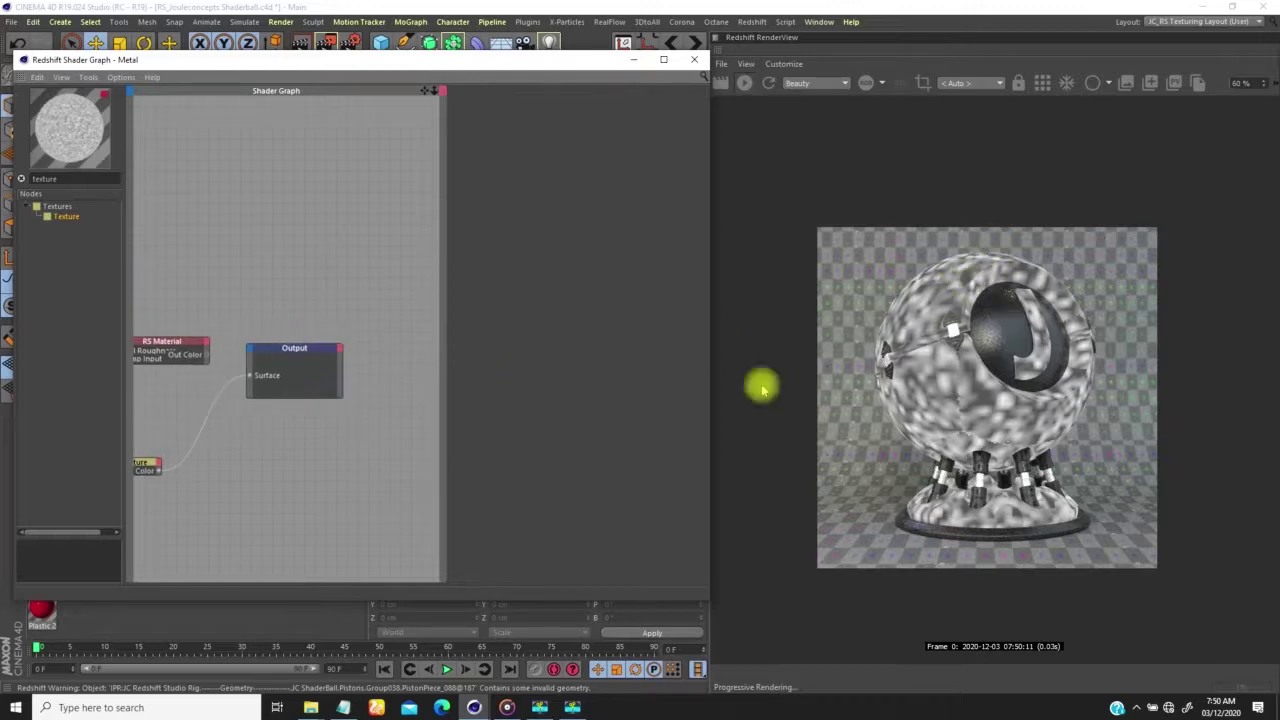
middle_drag(351, 400, 406, 394)
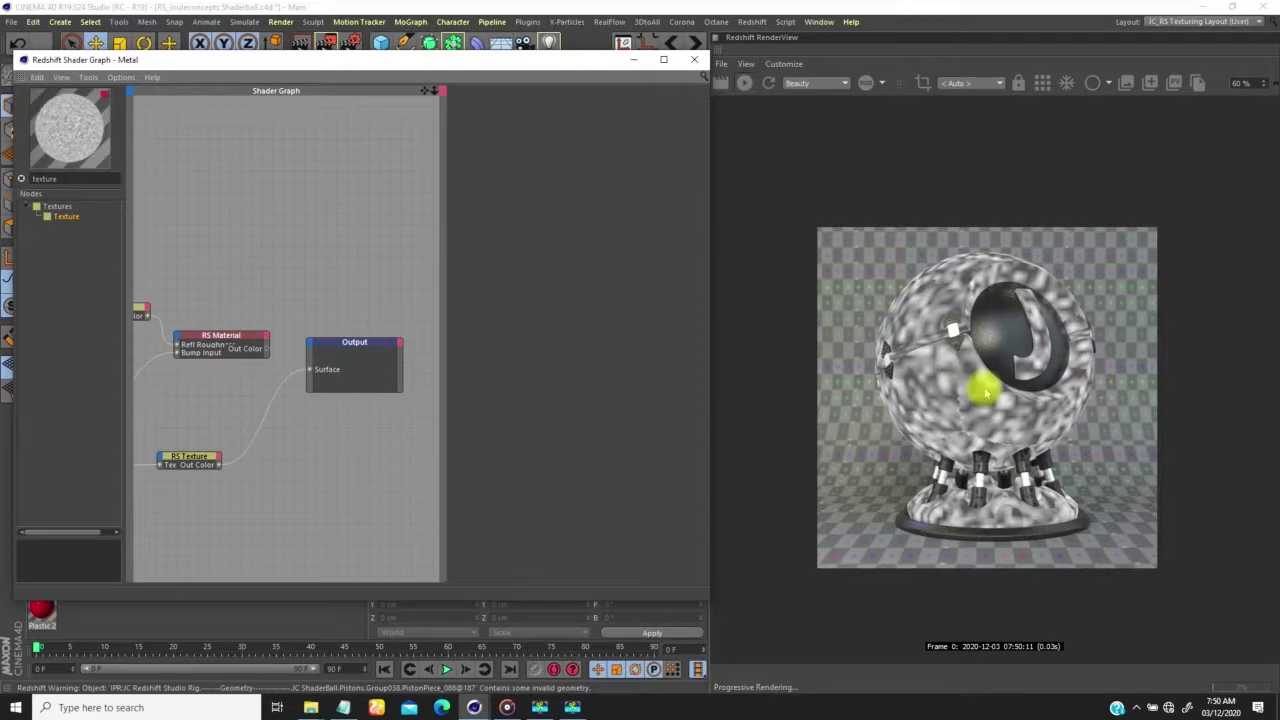
Set the noise RS Texture node's remap scale to 3 in both directions
middle_drag(216, 443, 258, 427)
click(232, 440)
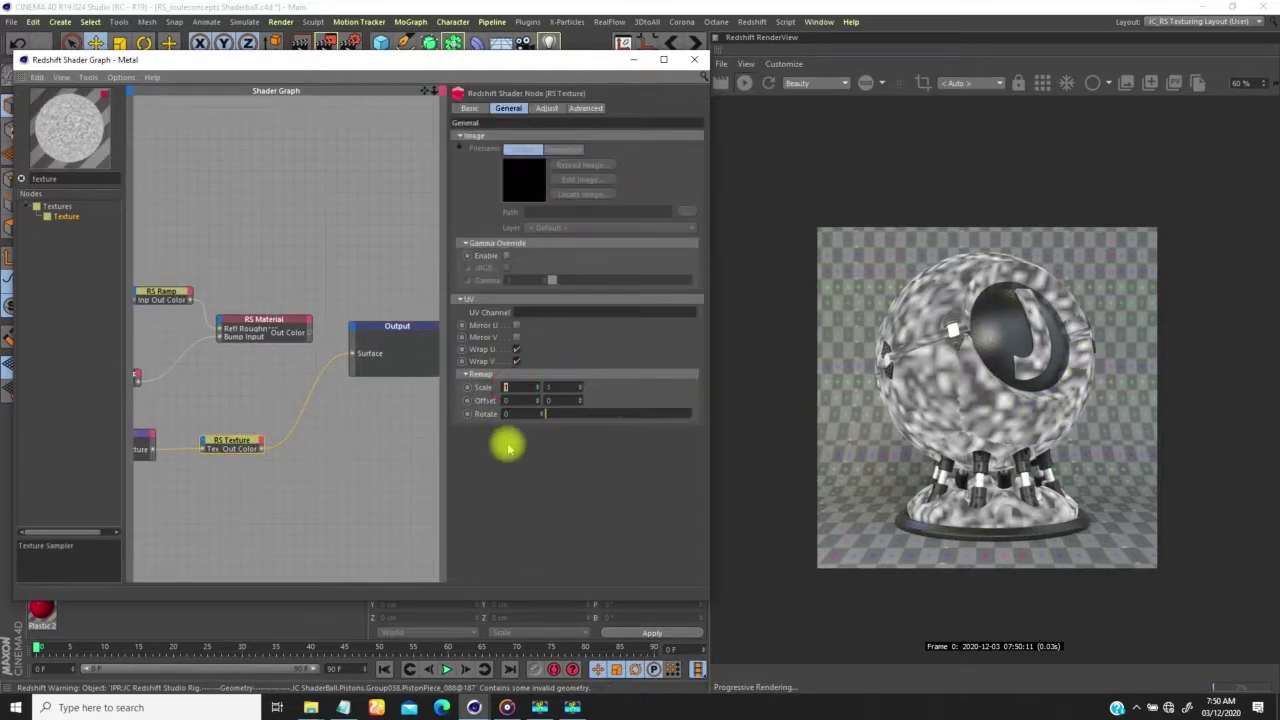
text(2)
key(Return)
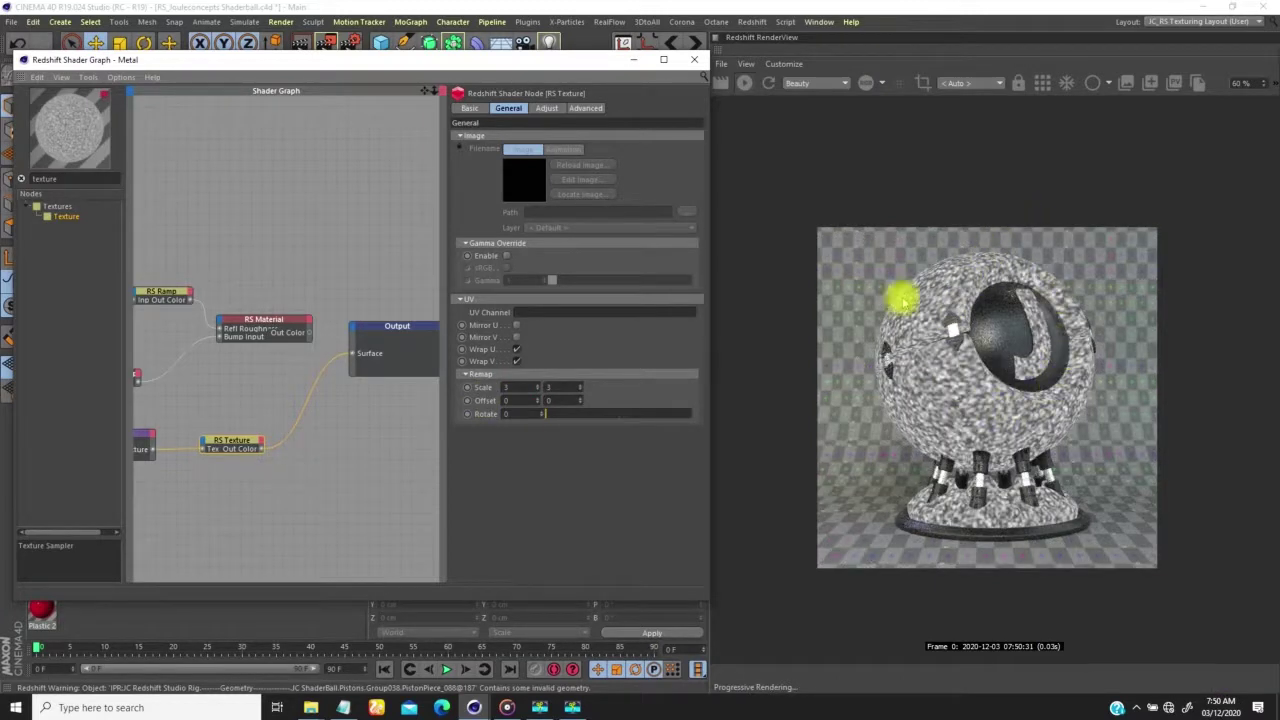
Connect the RS Material's Out Color back to the Output node's Surface
mouse_move(291, 420)
middle_down()
mouse_move(332, 413)
mouse_move(314, 415)
middle_up()
middle_drag(246, 457, 196, 470)
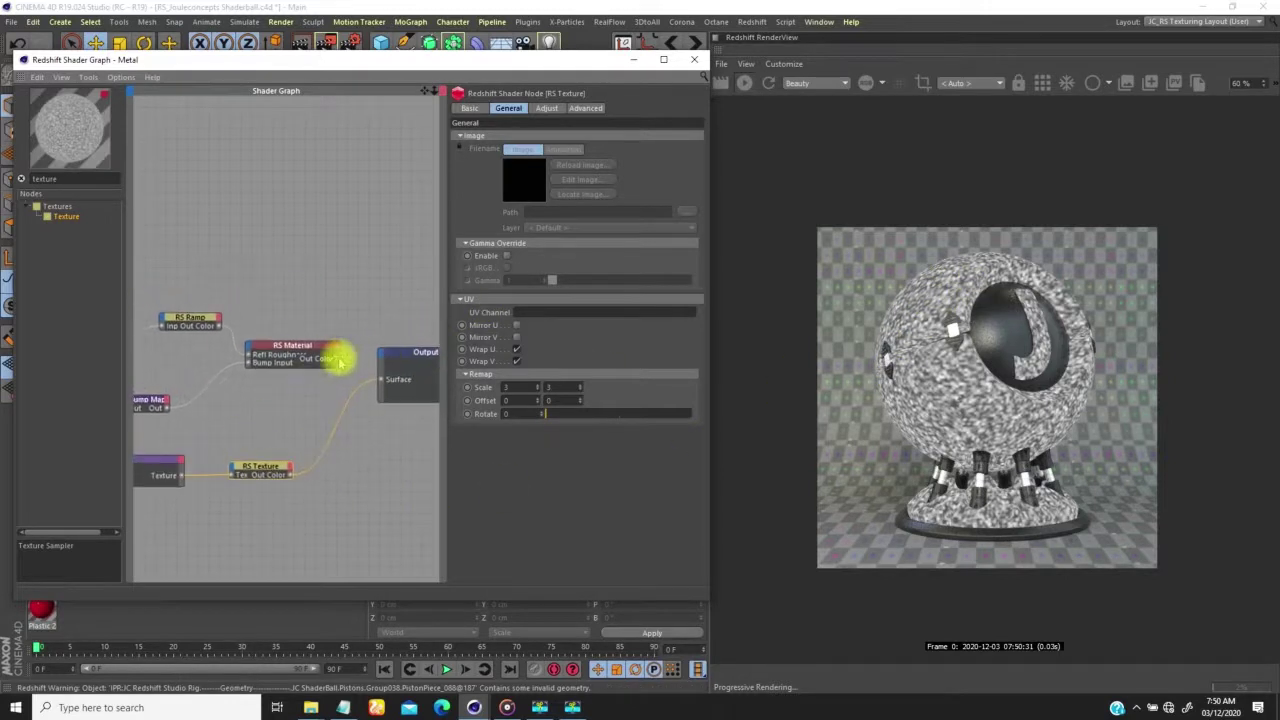
drag(383, 383, 381, 380)
middle_drag(273, 451, 257, 421)
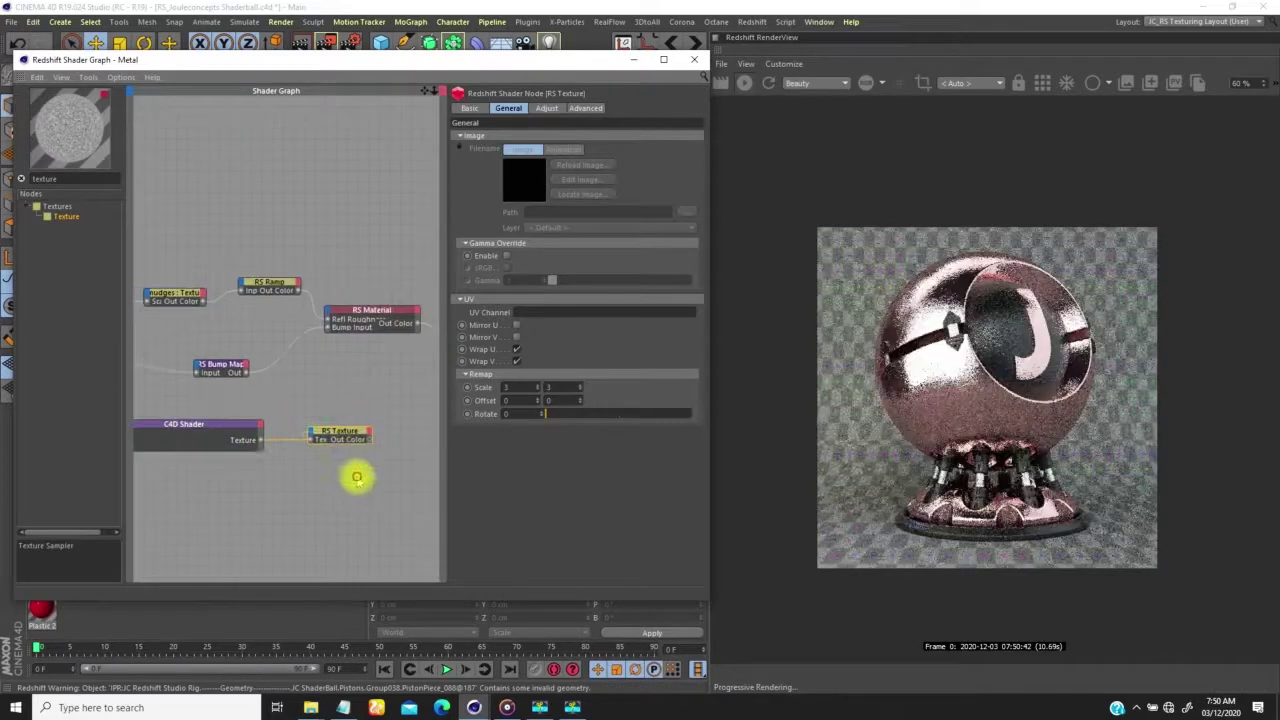
Select the C4D Shader and RS Texture nodes together and move them below the scratch texture branch
drag(357, 477, 223, 429)
drag(331, 432, 163, 409)
middle_drag(250, 389, 388, 415)
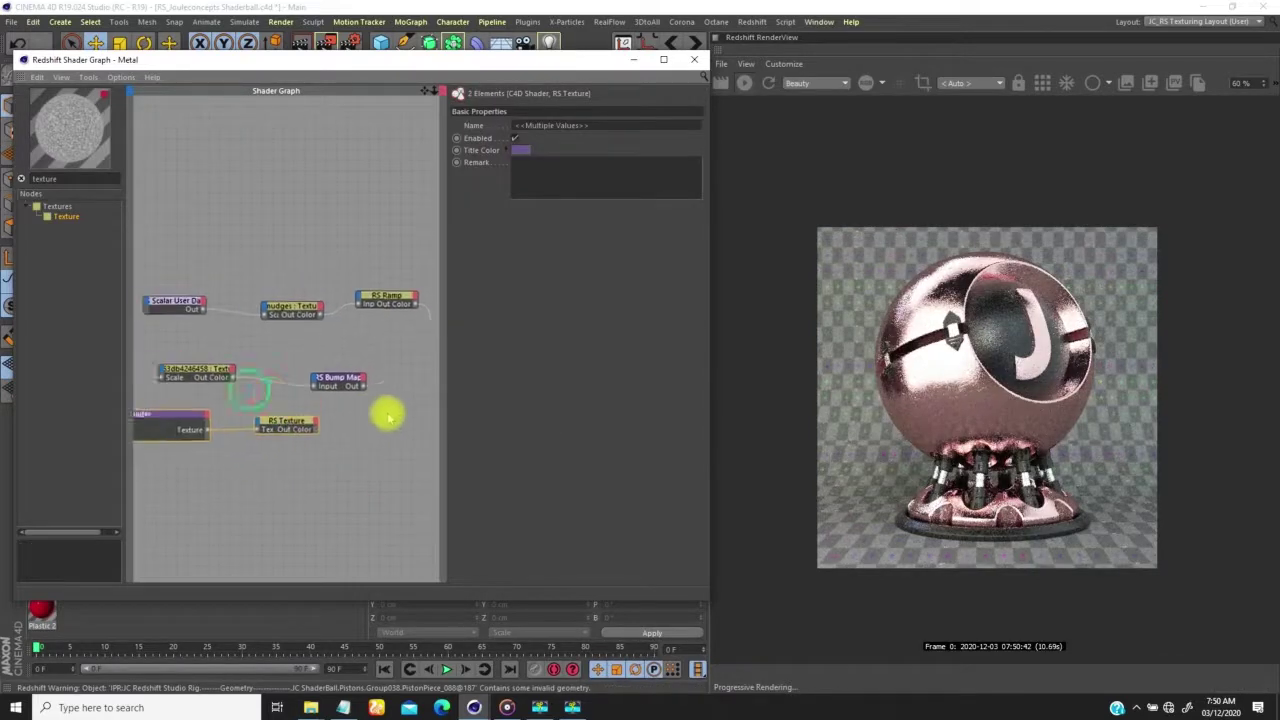
drag(360, 425, 270, 432)
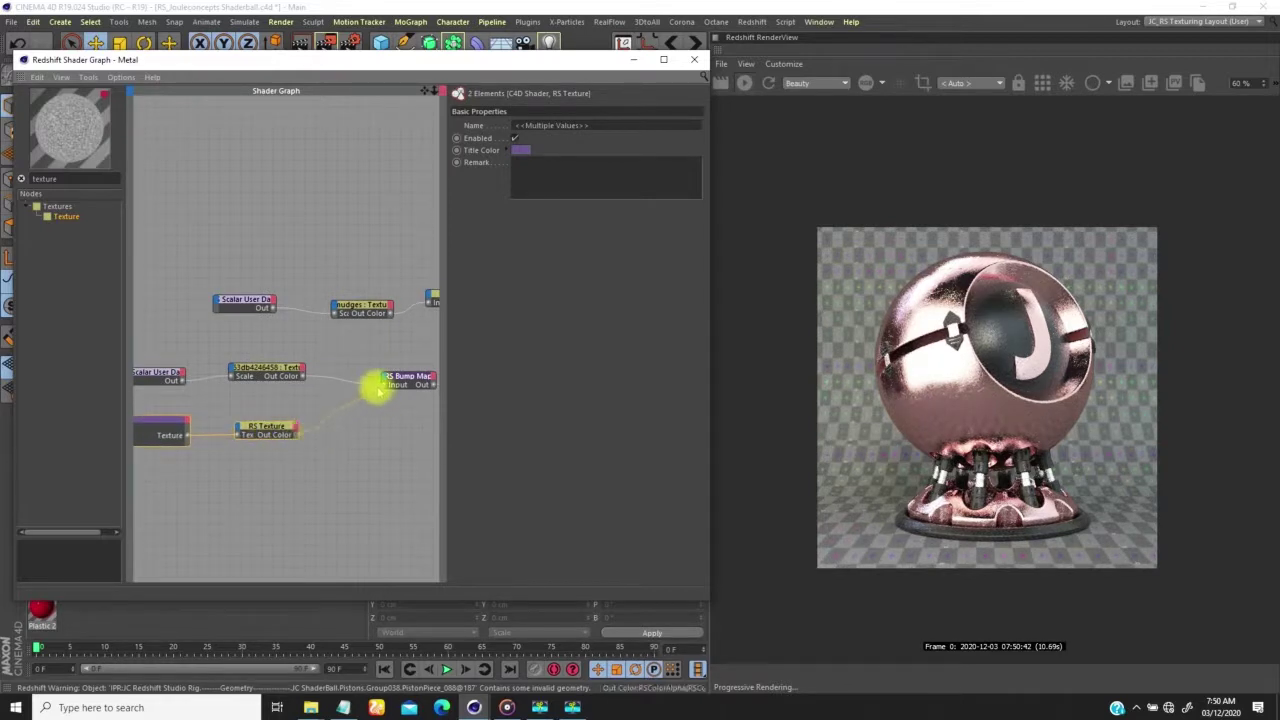
Try the noise RS Texture as the existing RS Bump Map's input and reconnect the scratch texture in its place
drag(395, 392, 390, 384)
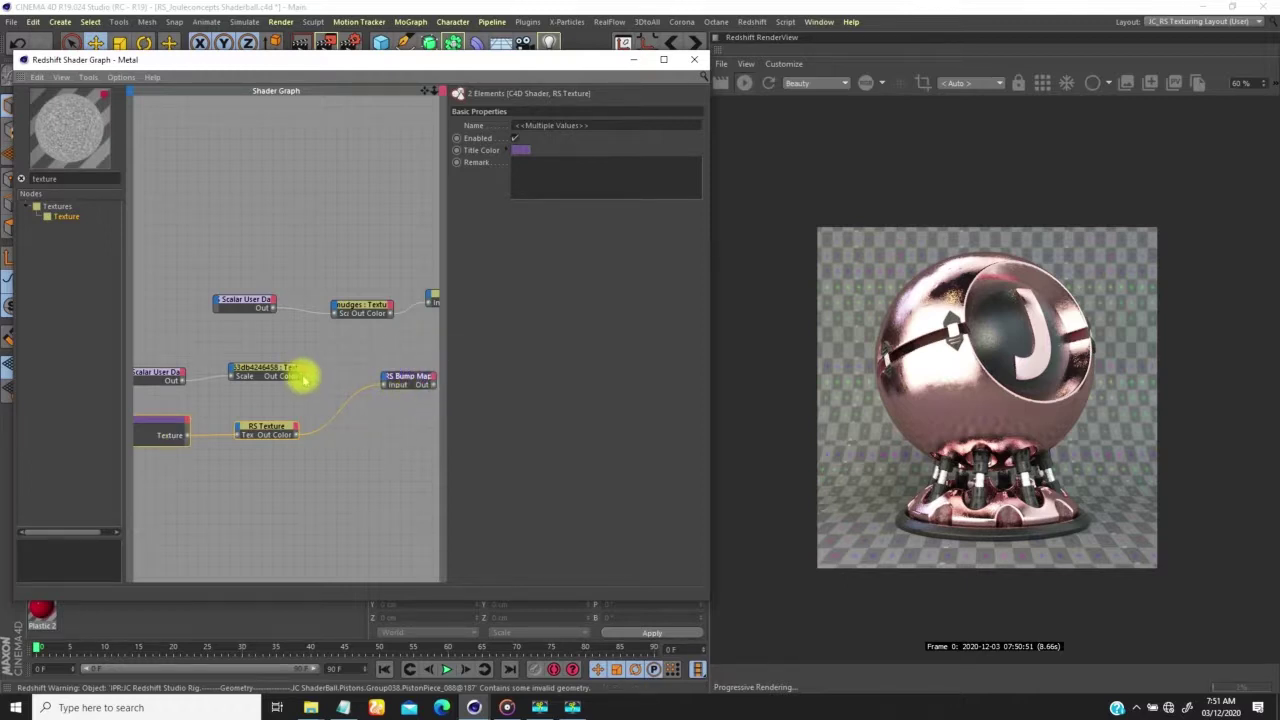
drag(303, 376, 384, 384)
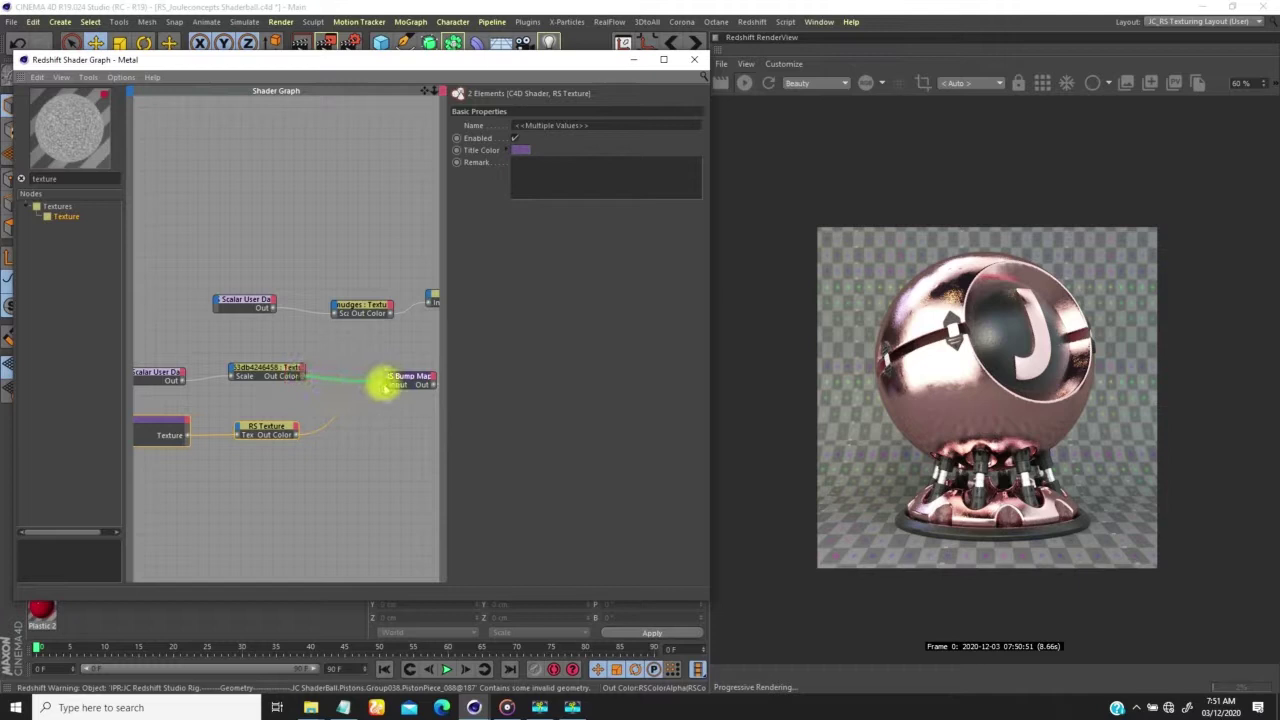
Add a second Bump Map node between the noise RS Texture and the RS Material's Bump Input
text(bum)
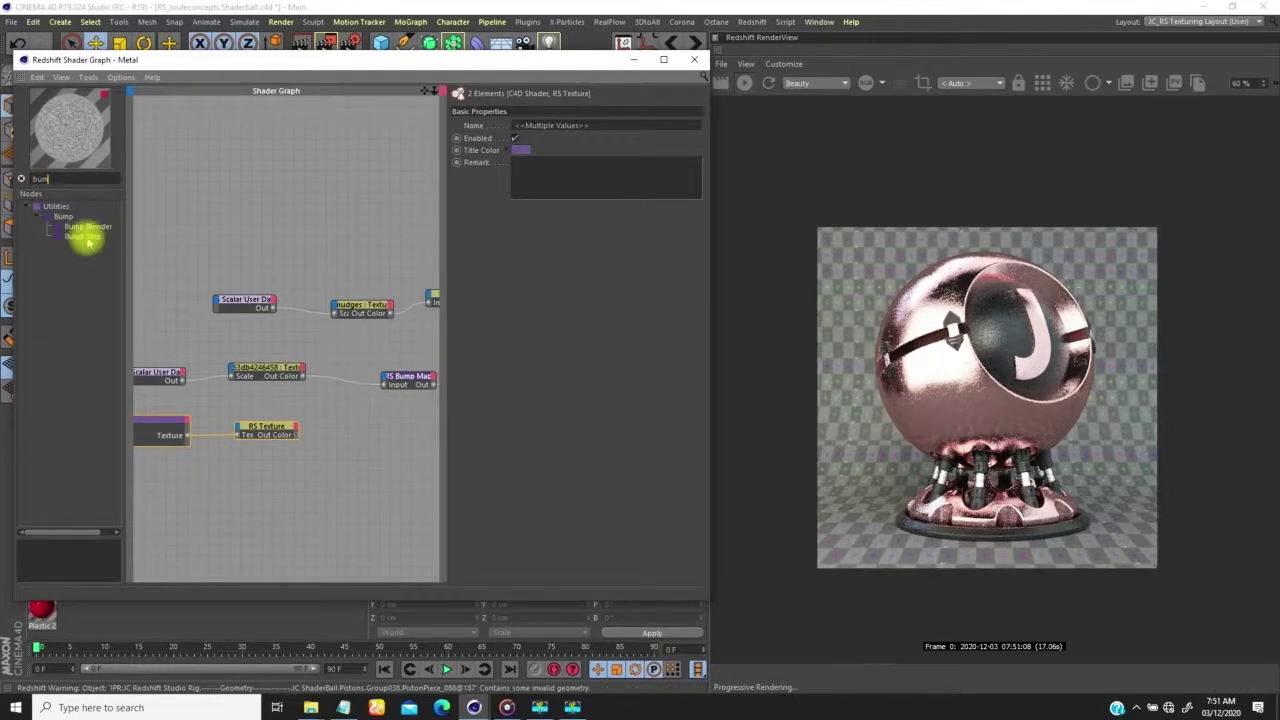
drag(86, 238, 395, 449)
middle_drag(355, 409, 284, 411)
drag(302, 436, 320, 455)
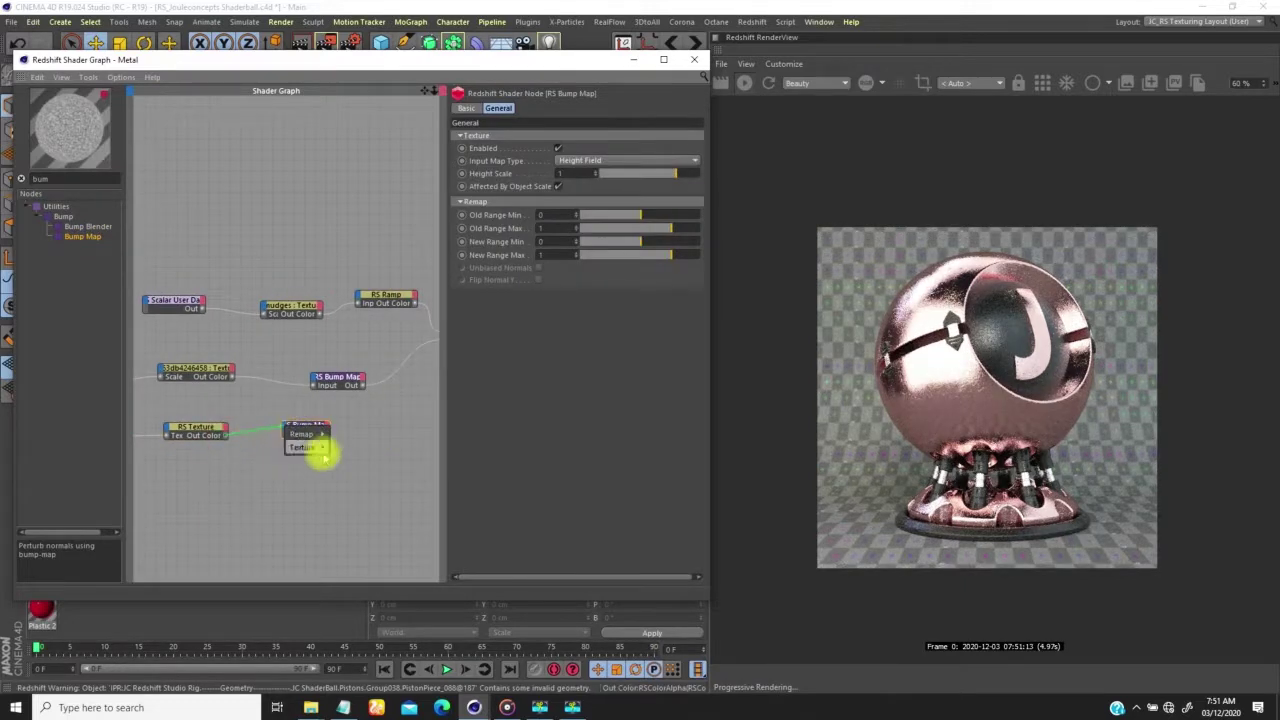
click(340, 447)
middle_drag(309, 451, 233, 484)
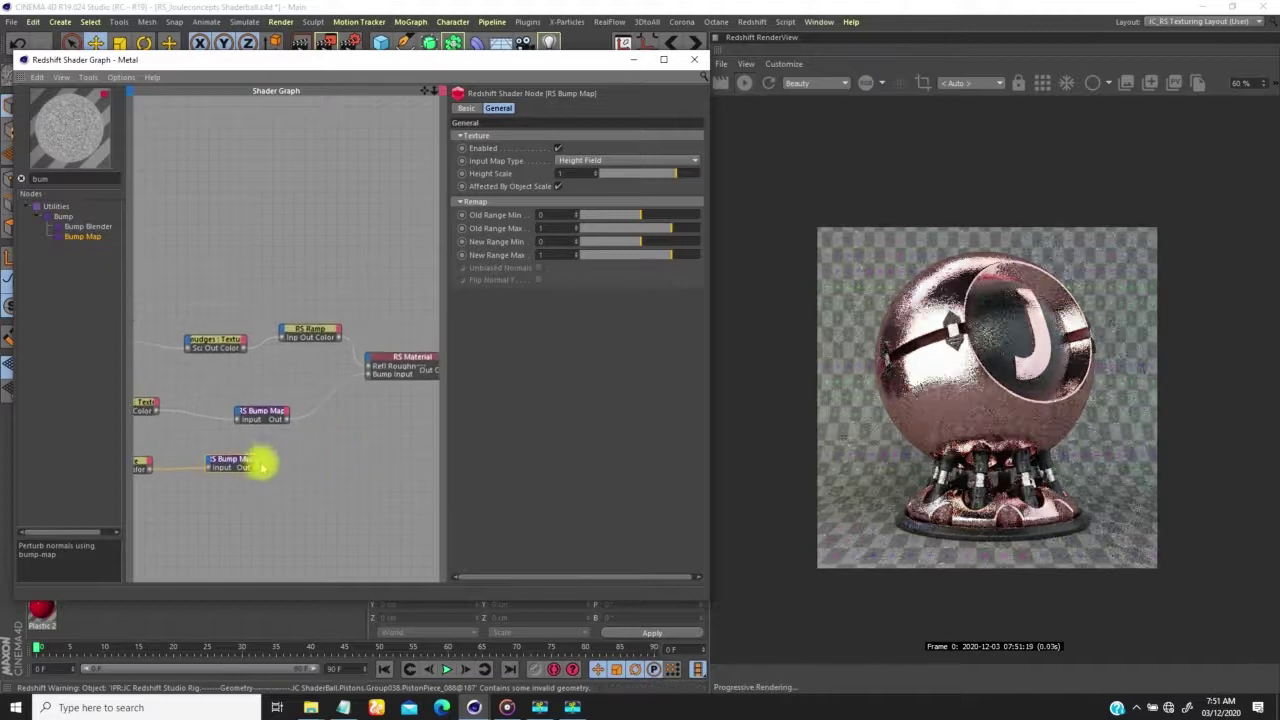
drag(318, 425, 369, 376)
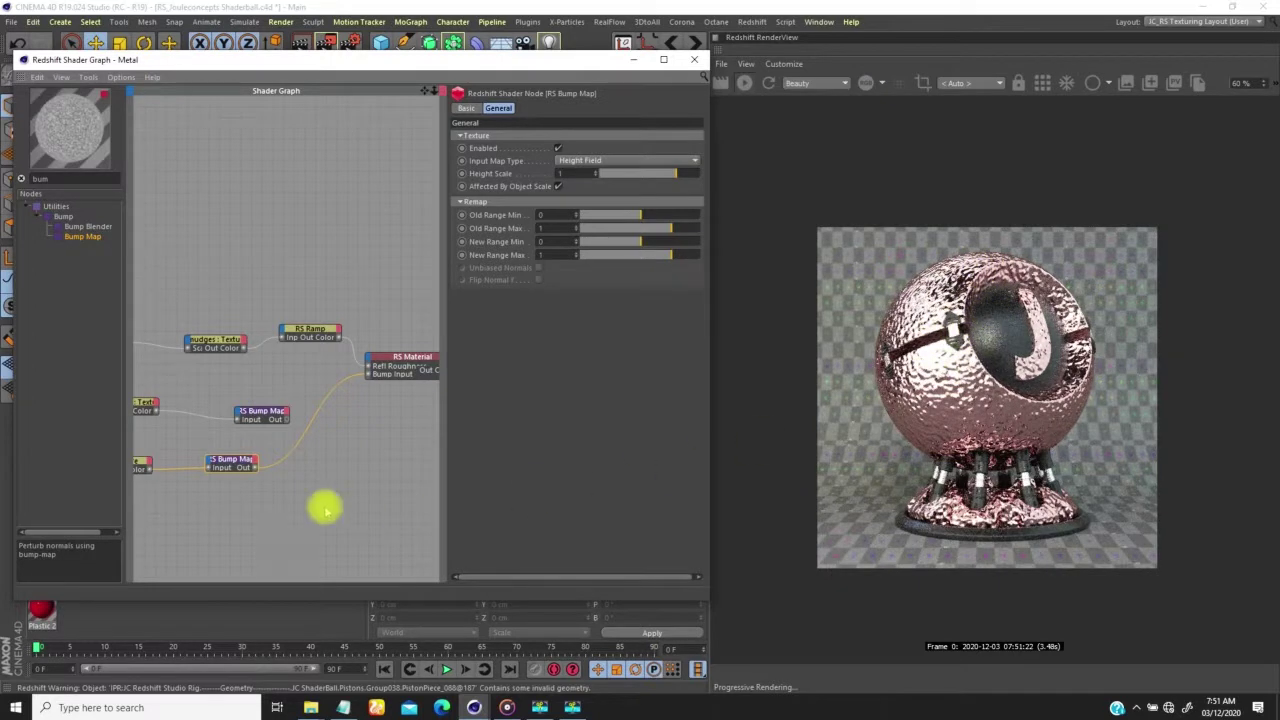
Increase the noise RS Texture's remap scale to 8 in both directions
middle_drag(316, 490, 332, 490)
click(150, 460)
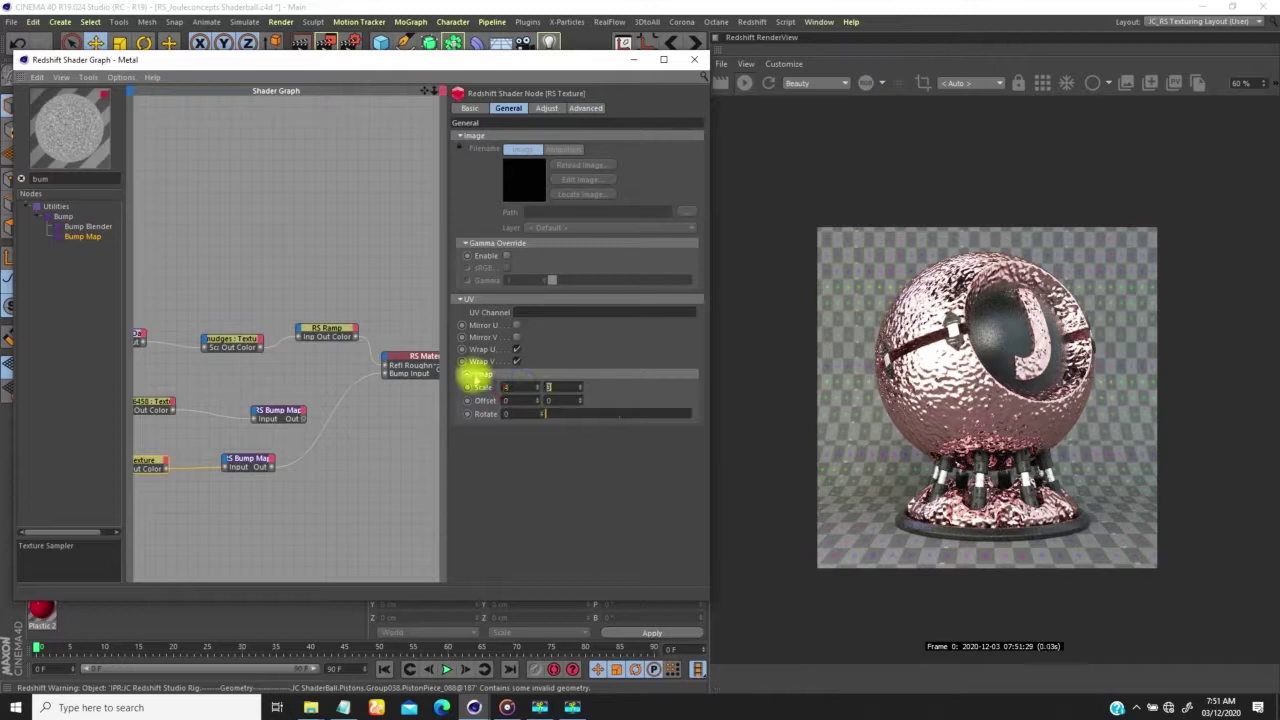
key(Return)
drag(515, 387, 486, 391)
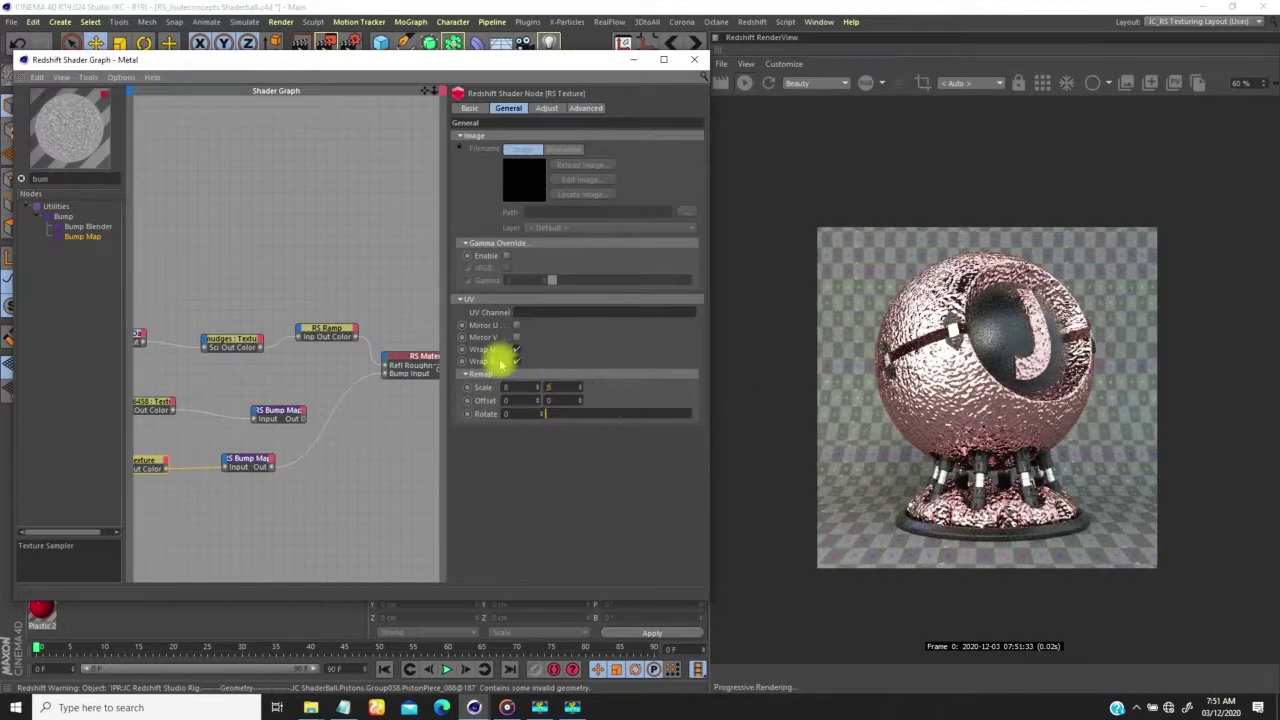
click(978, 318)
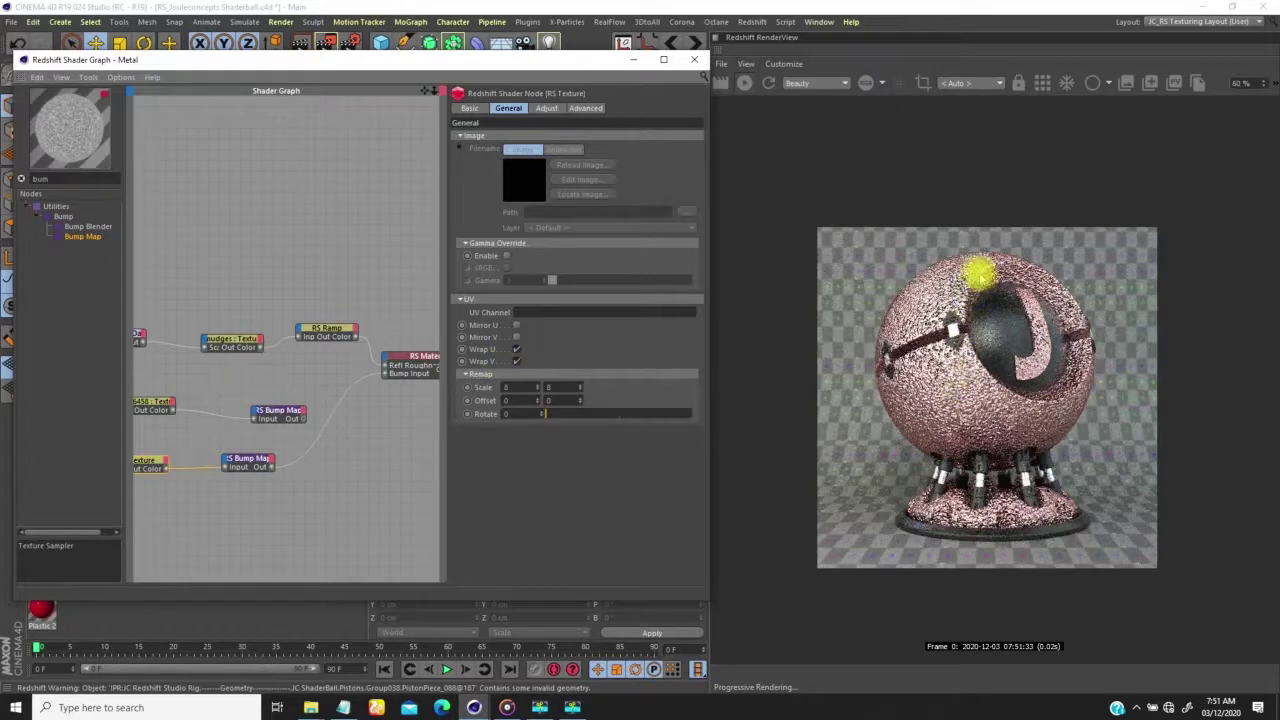
Set the noise Bump Map's Height Scale to 0.3 and inspect the bump on the shader ball up close
click(255, 460)
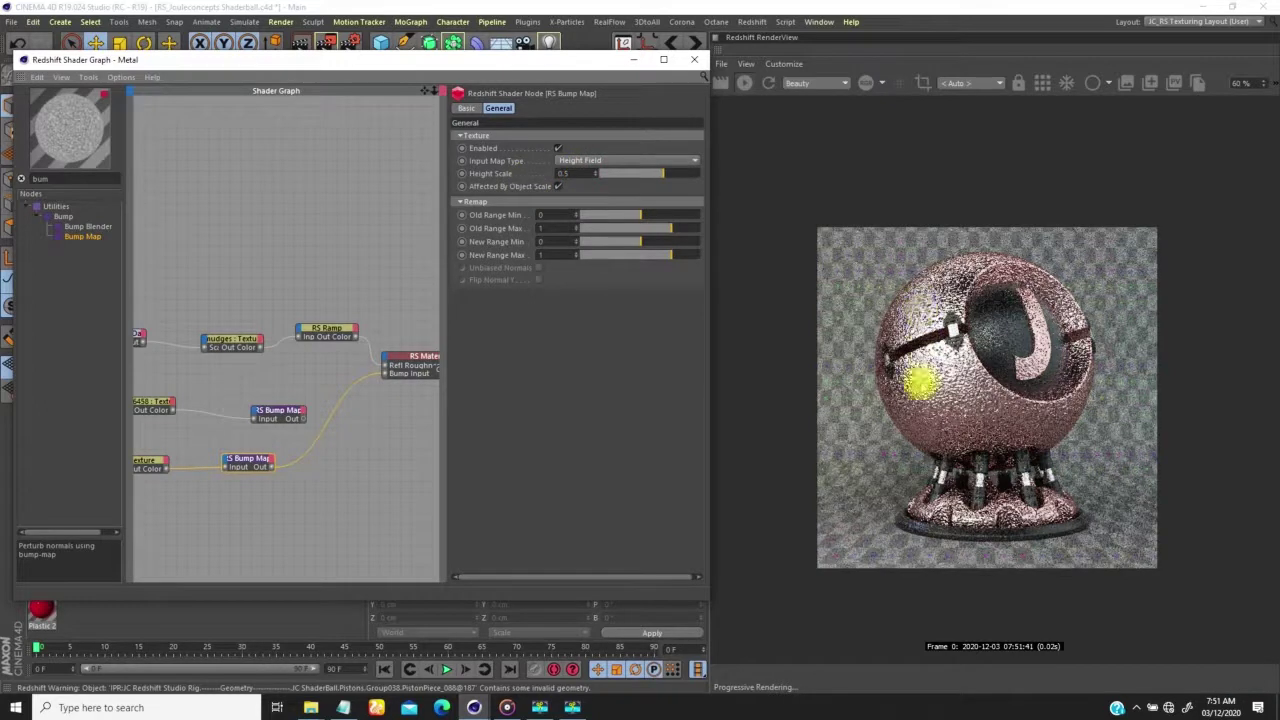
drag(573, 175, 541, 155)
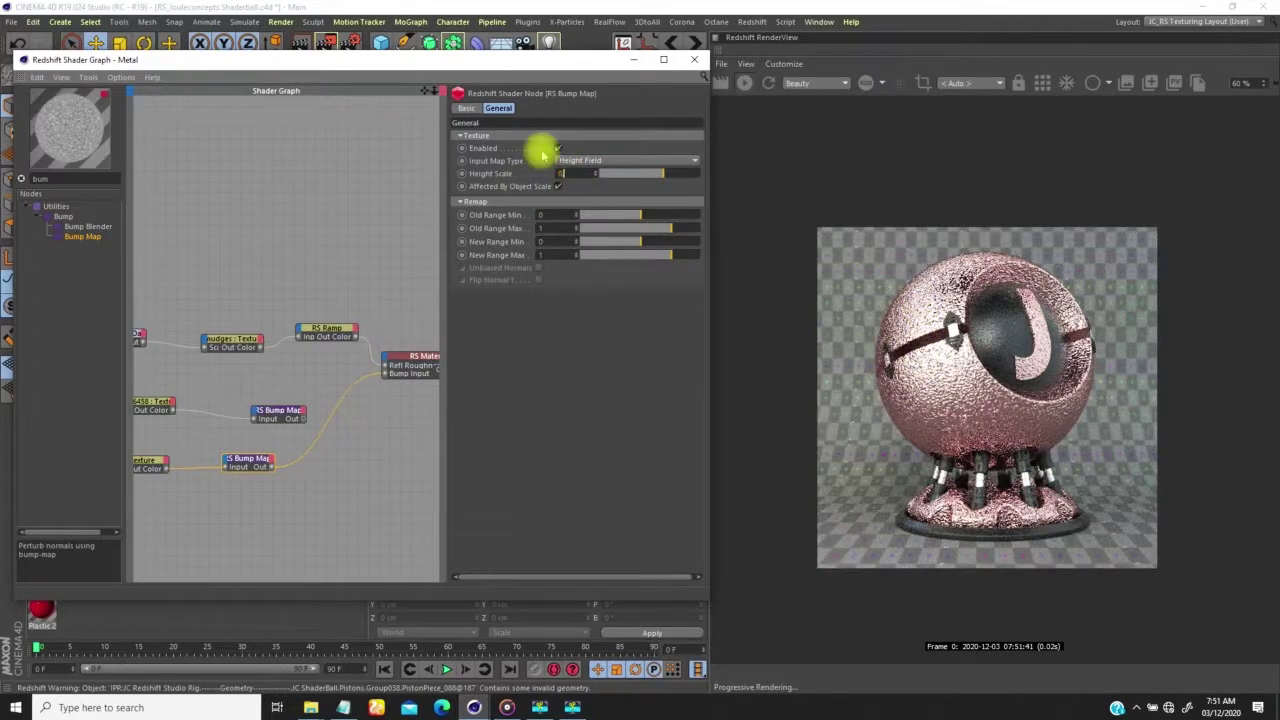
text(0.3)
key(Return)
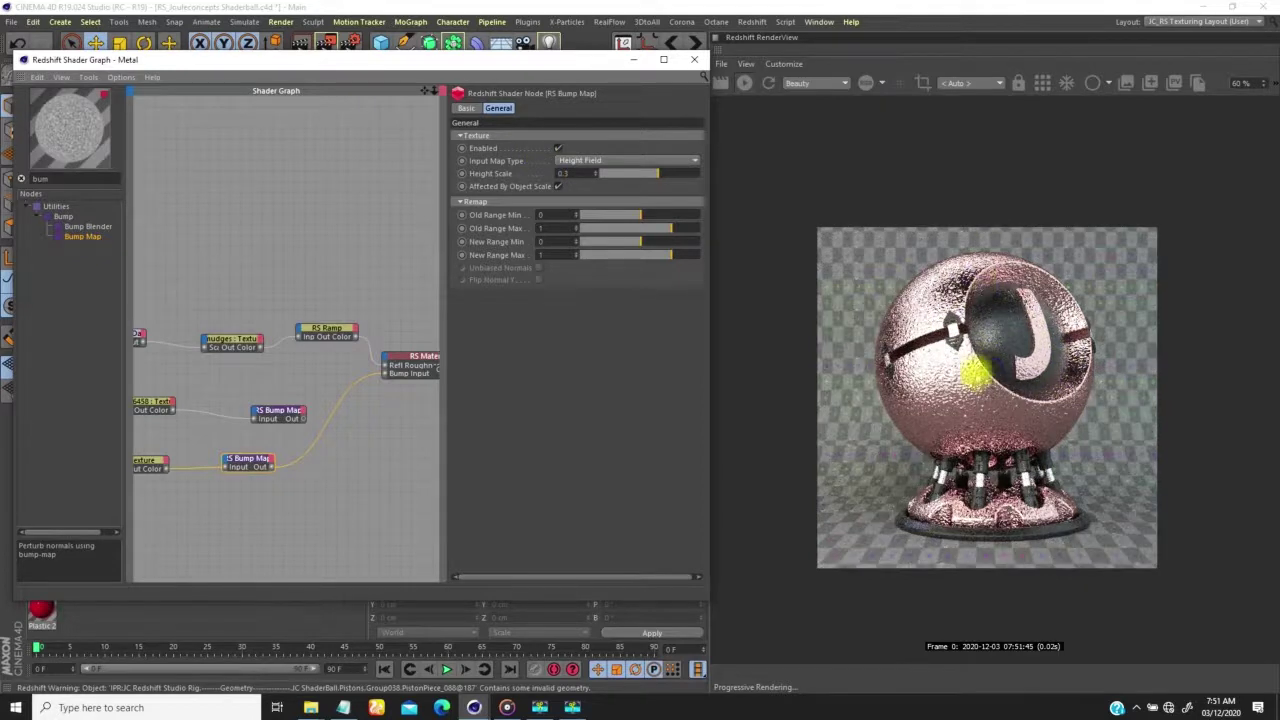
scroll(993, 457, up, 5)
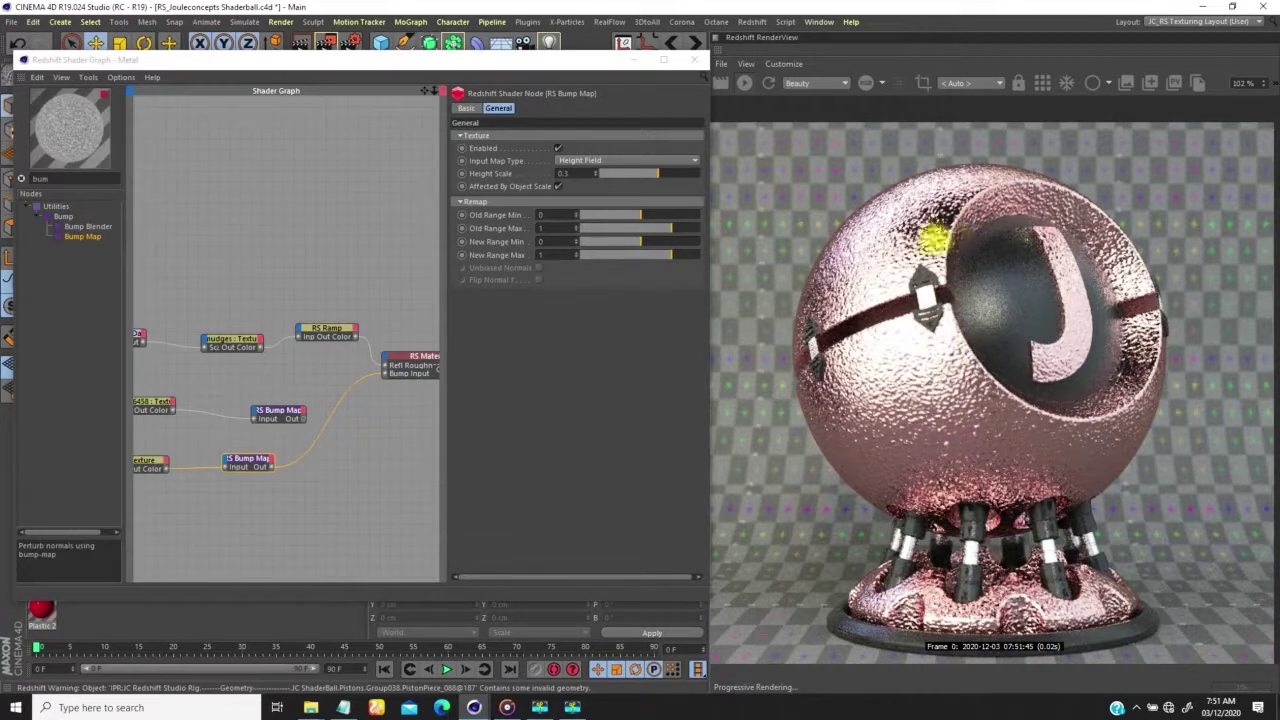
Add a Bump Blender node beside the two bump maps and connect the scratch Bump Map to its Base Input
mouse_move(289, 411)
middle_down()
mouse_move(349, 397)
mouse_move(308, 403)
middle_up()
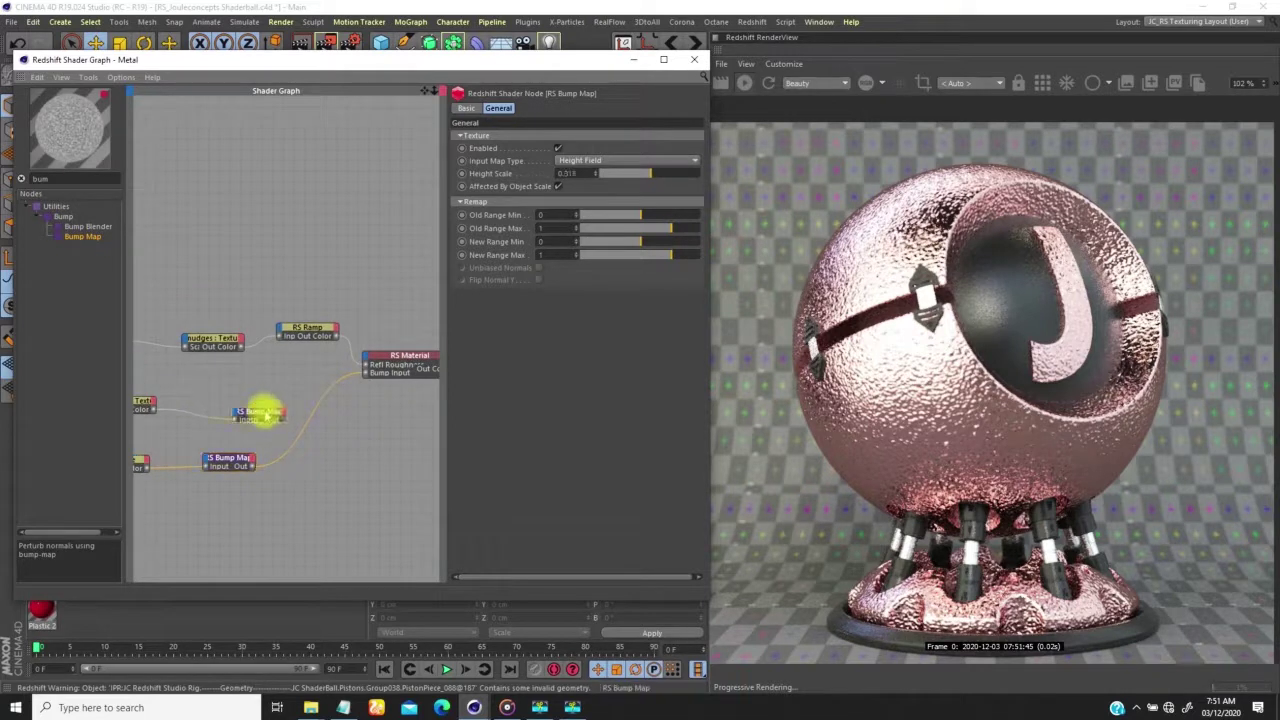
middle_drag(278, 435, 315, 429)
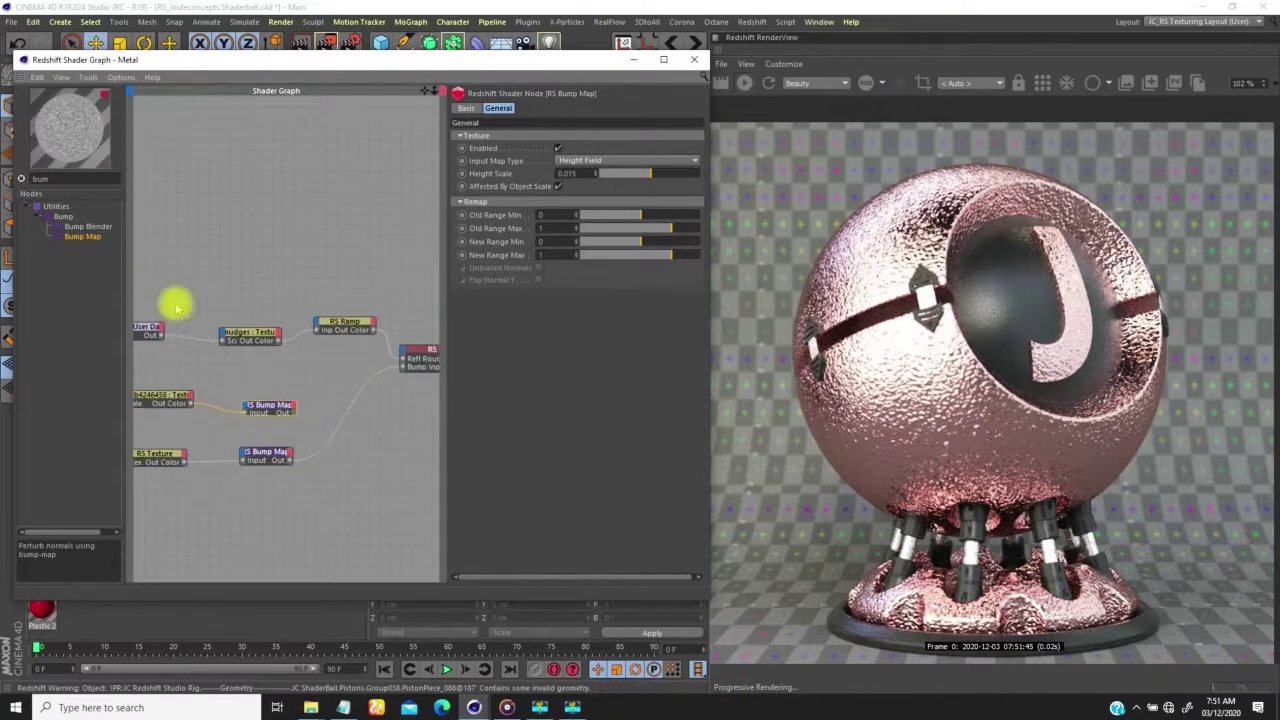
click(87, 228)
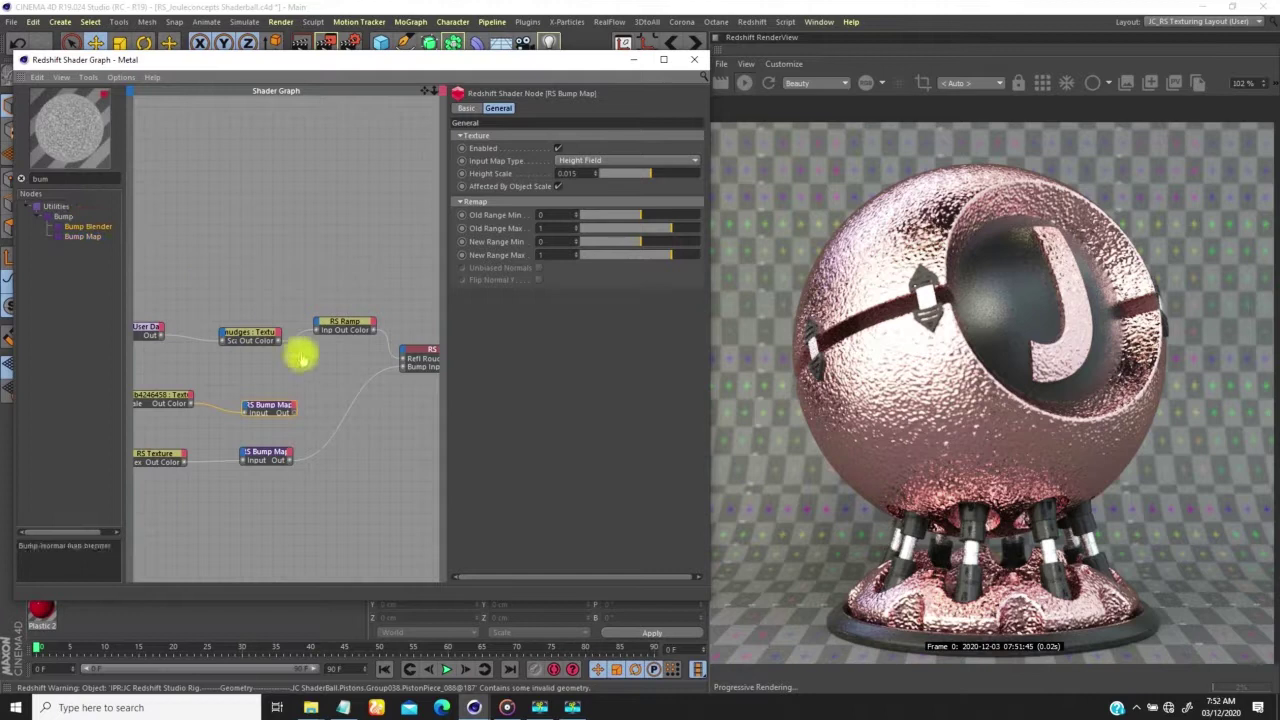
click(349, 424)
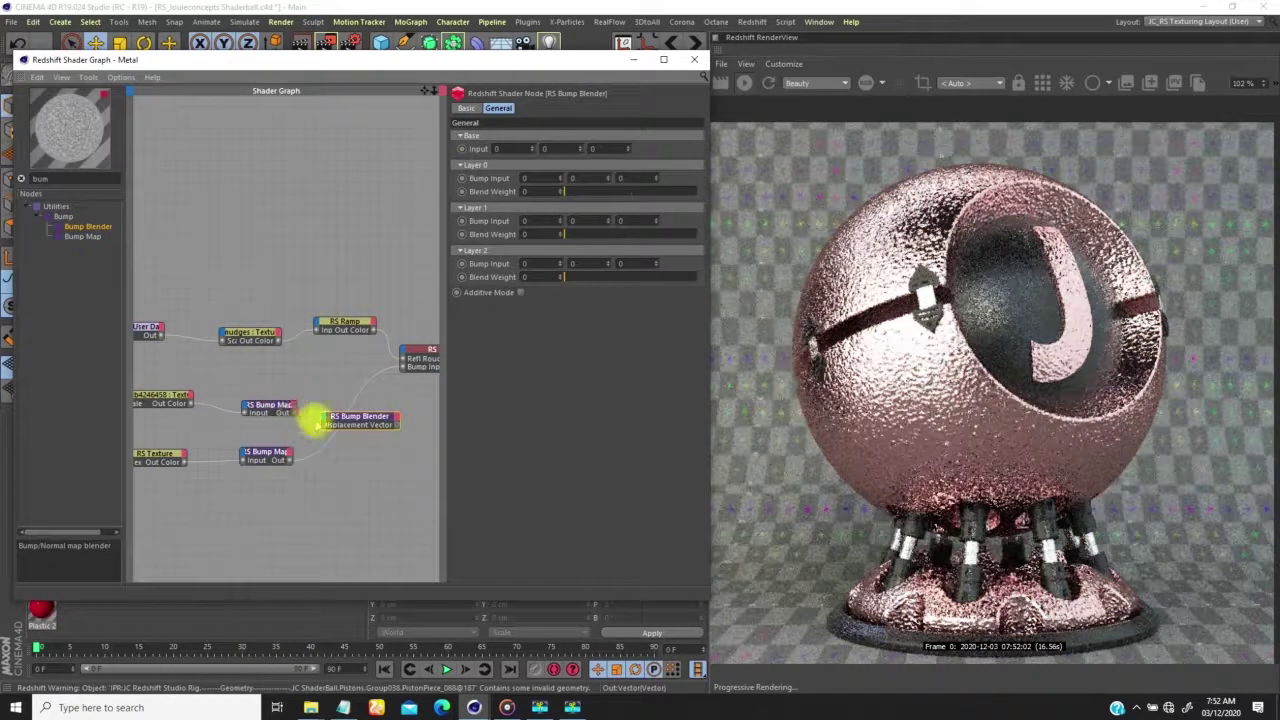
drag(326, 421, 328, 423)
click(384, 429)
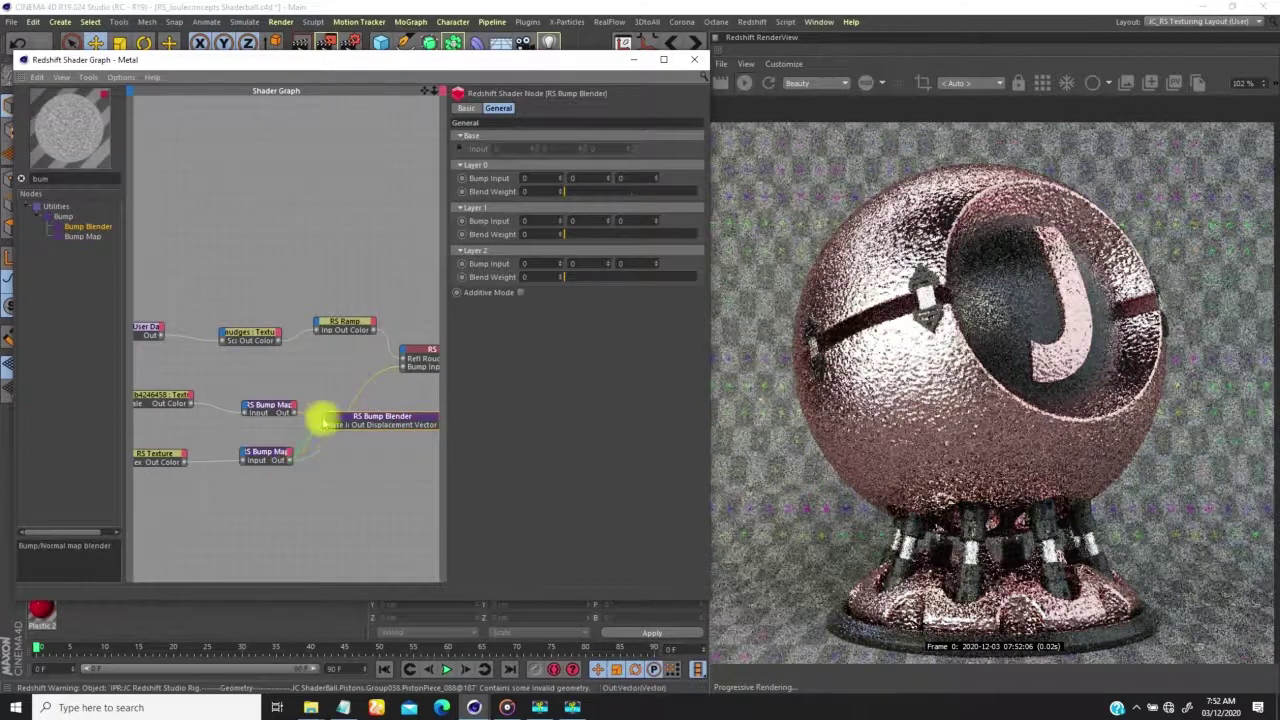
Connect the noise Bump Map to the blender's Layer 0 Bump Input and the blender's output to the RS Material's Bump Input
click(329, 424)
mouse_move(342, 437)
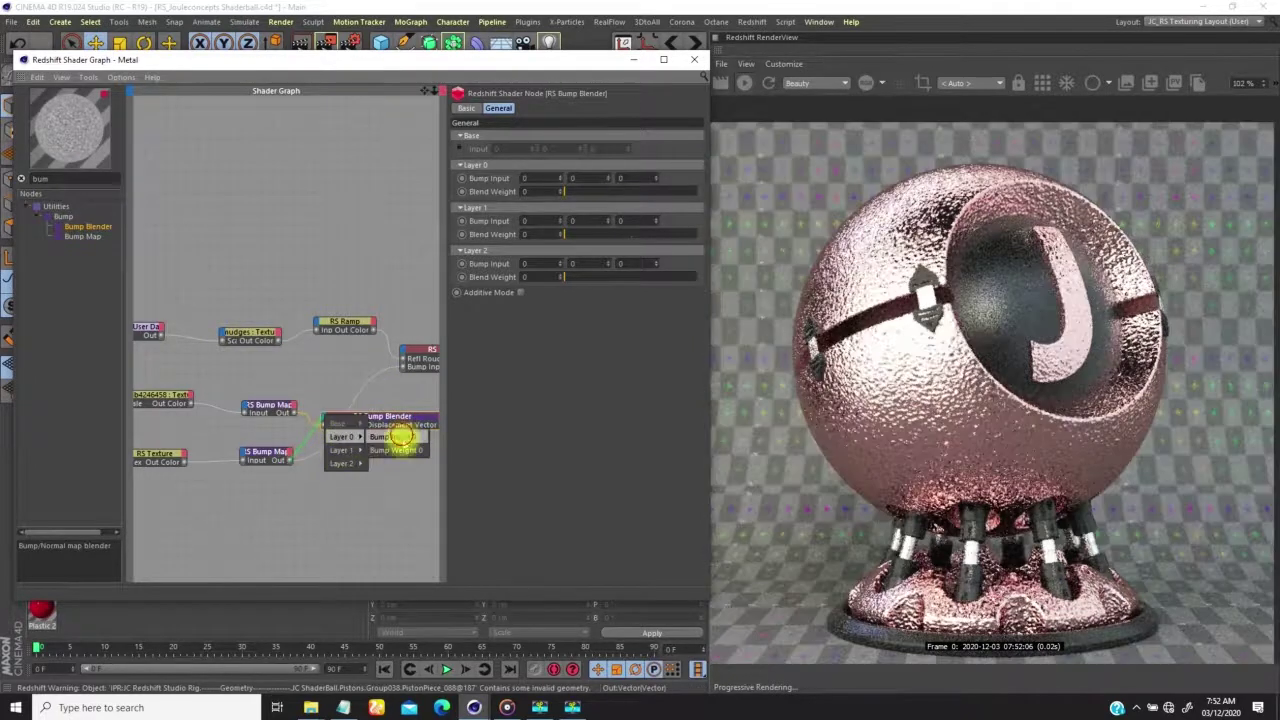
click(400, 436)
drag(350, 437, 302, 374)
Select the bump branch nodes and move them farther away from the RS Material
scroll(336, 451, down, 3)
alt+middle_drag(326, 446, 334, 477)
drag(400, 488, 160, 405)
drag(411, 435, 285, 421)
alt+right_drag(318, 430, 372, 425)
middle_drag(372, 427, 214, 357)
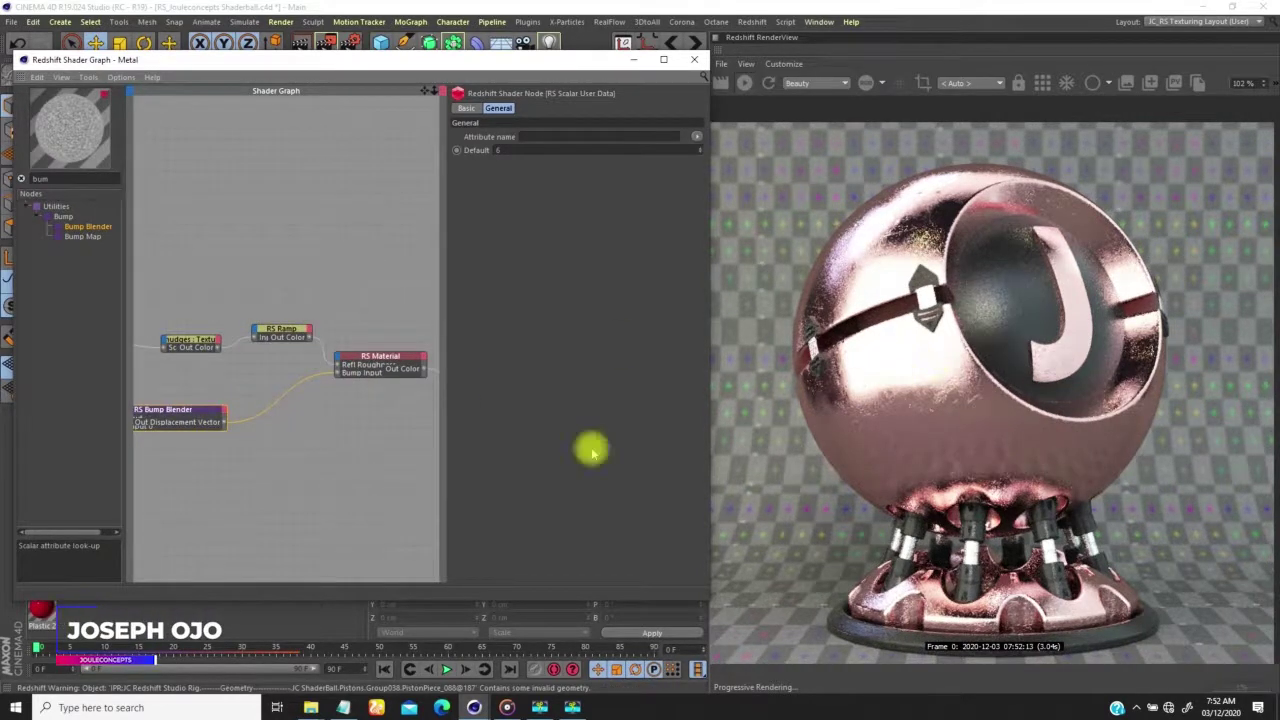
Try a Layer 0 Blend Weight of 1 on the Bump Blender and return it to 0
click(185, 407)
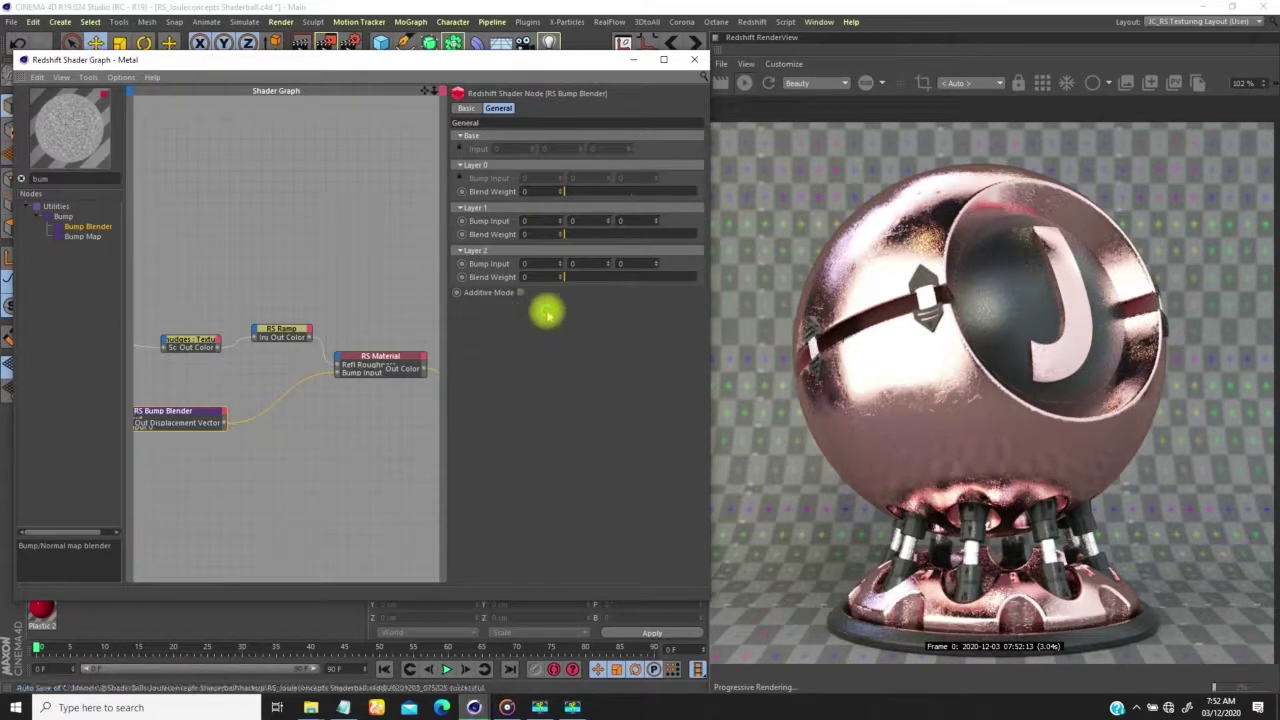
drag(594, 191, 700, 192)
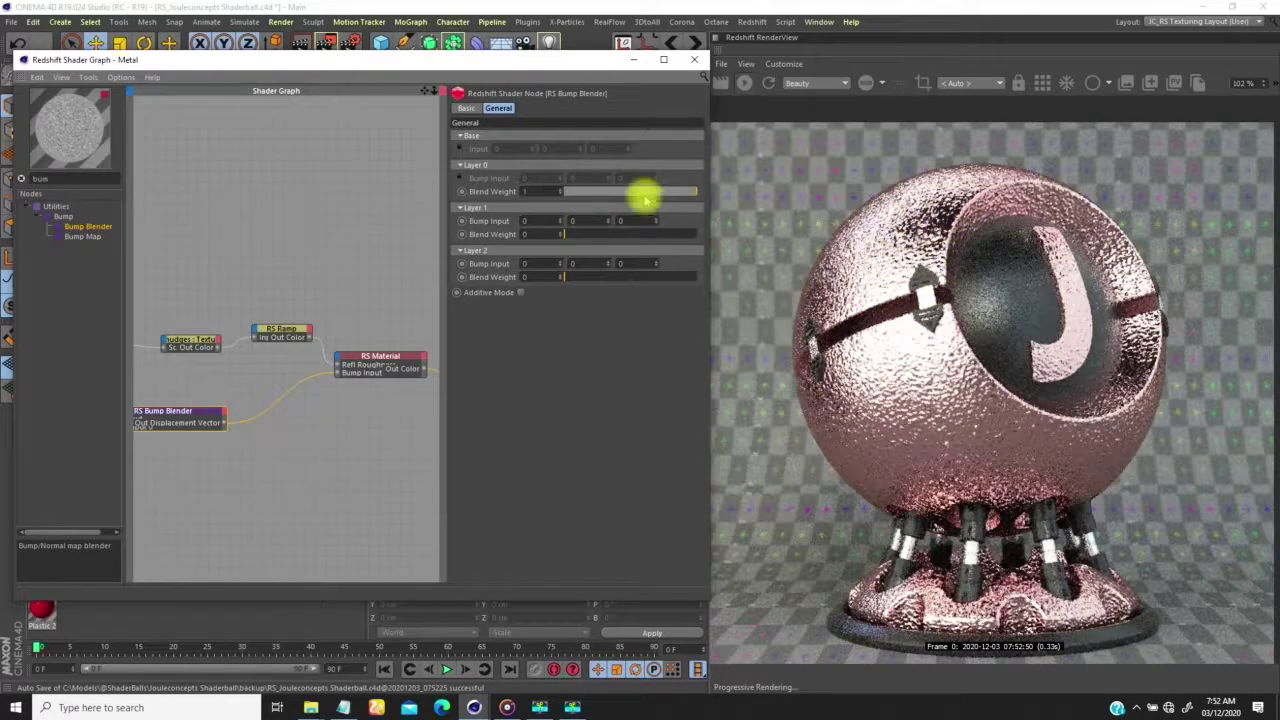
drag(644, 195, 542, 198)
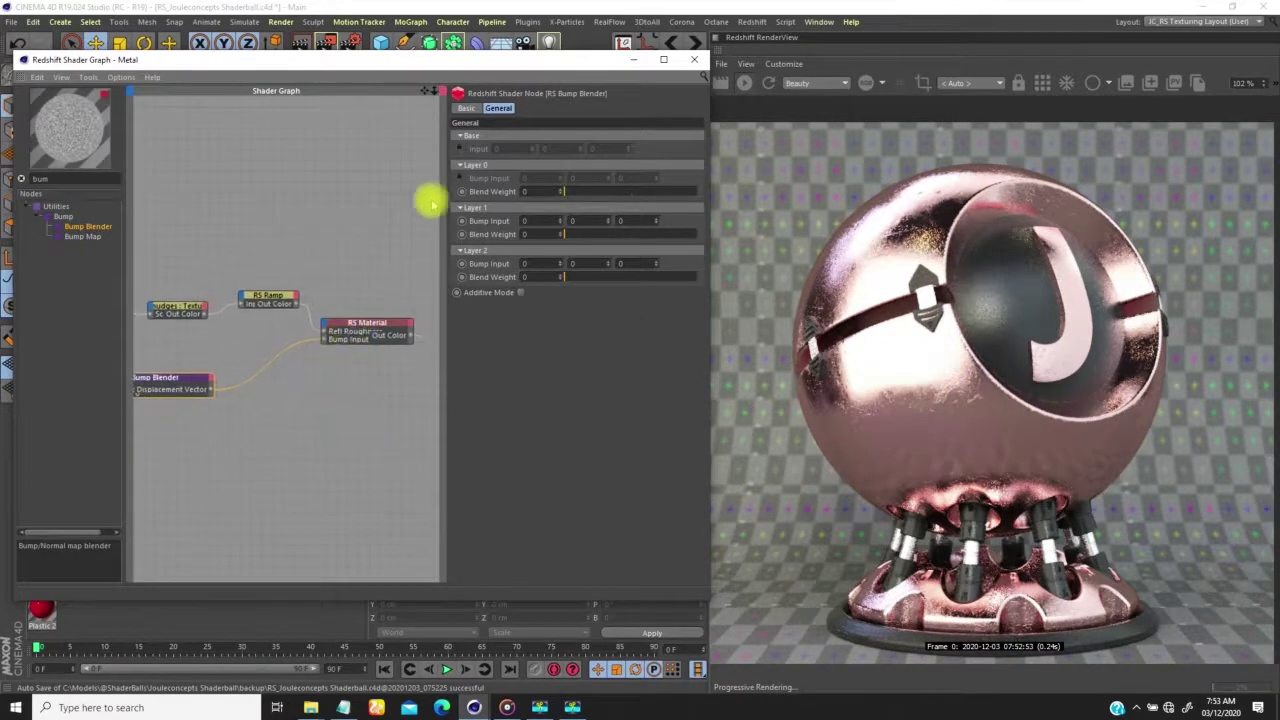
Uncover the material list and examine the shader graphs of the black and red Plastic 2 materials
drag(467, 62, 818, 104)
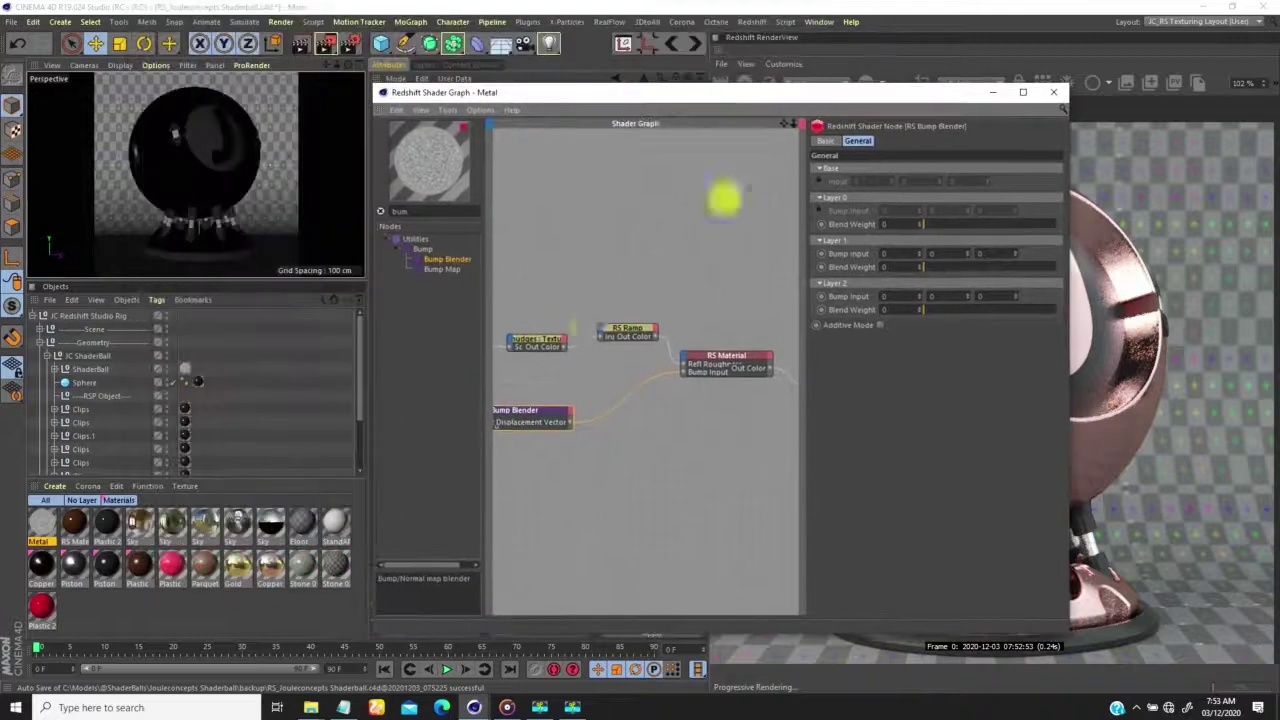
click(107, 522)
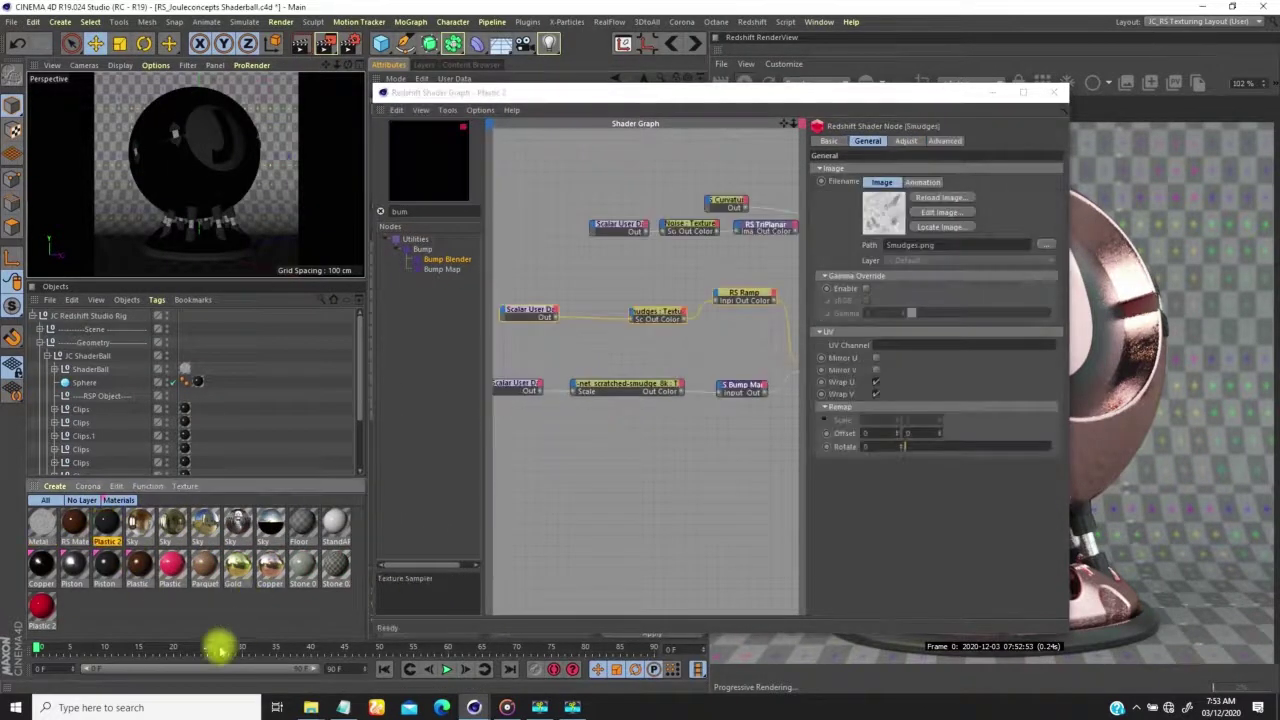
click(42, 605)
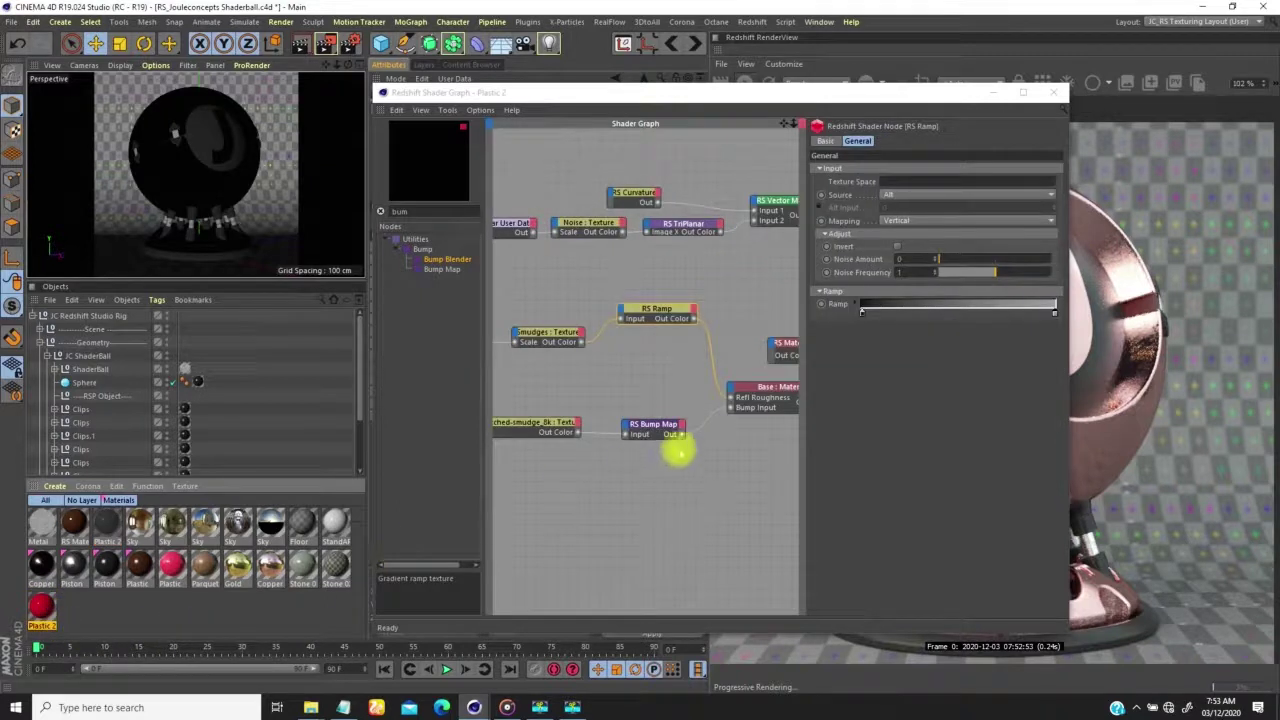